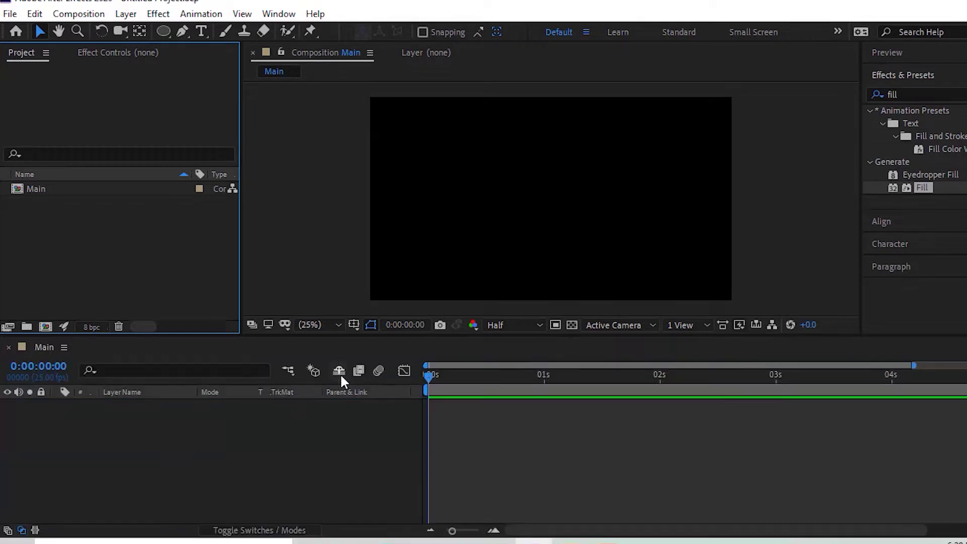
Step: Scrub the current-time indicator forward in the empty Main composition's timeline
{"action": "mouse_move", "coordinate": [429, 374]}
{"action": "left_mouse_down"}
{"action": "mouse_move", "coordinate": [506, 439]}
{"action": "mouse_move", "coordinate": [395, 417]}
{"action": "left_mouse_up"}
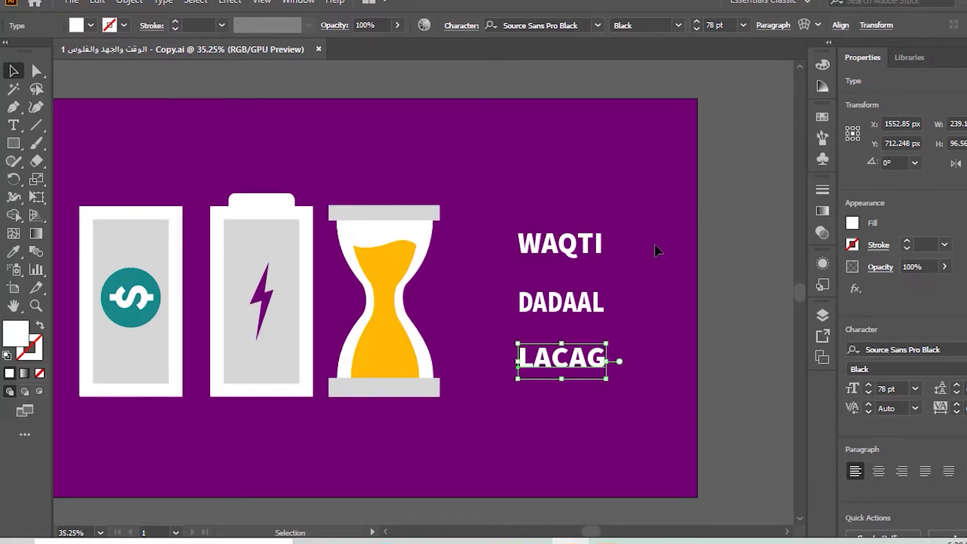
Step: Deselect the LACAG text in Illustrator, hide Illustrator, and bring After Effects back to the front
{"action": "left_click", "coordinate": [692, 220]}
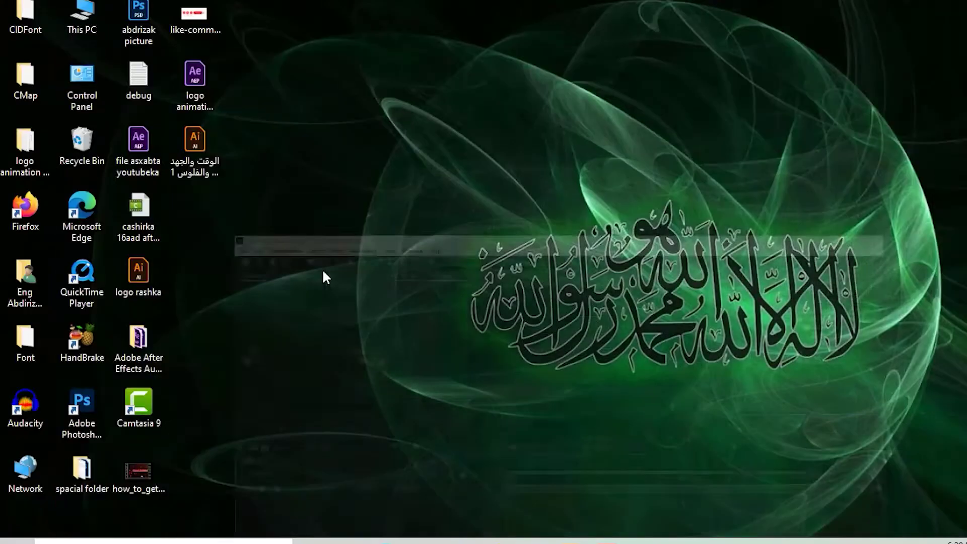
{"action": "left_click", "coordinate": [195, 144]}
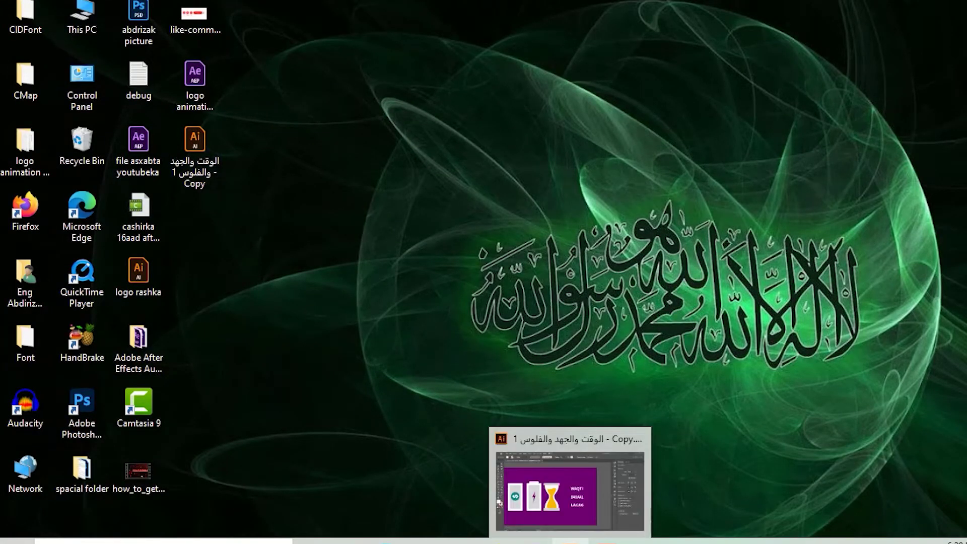
{"action": "left_click", "coordinate": [571, 541]}
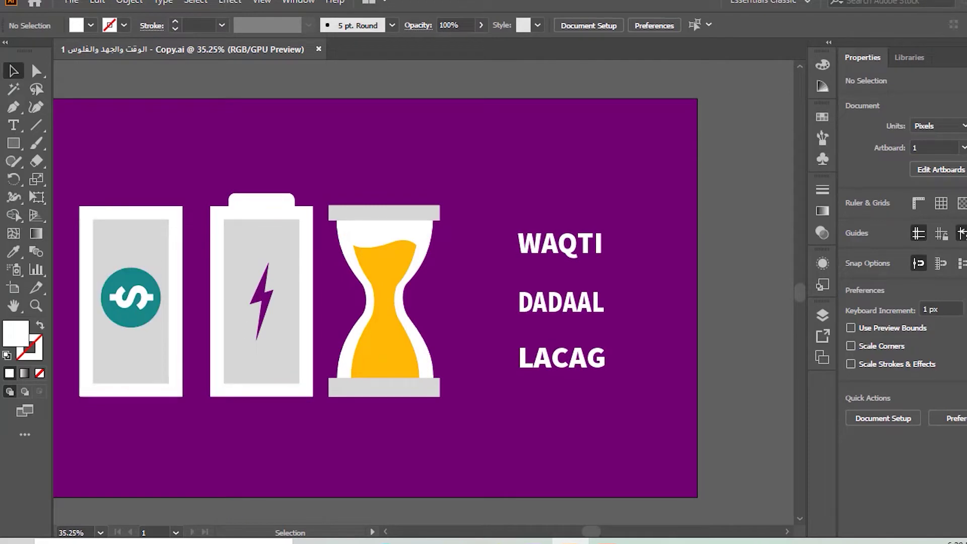
{"action": "key", "text": "super+d"}
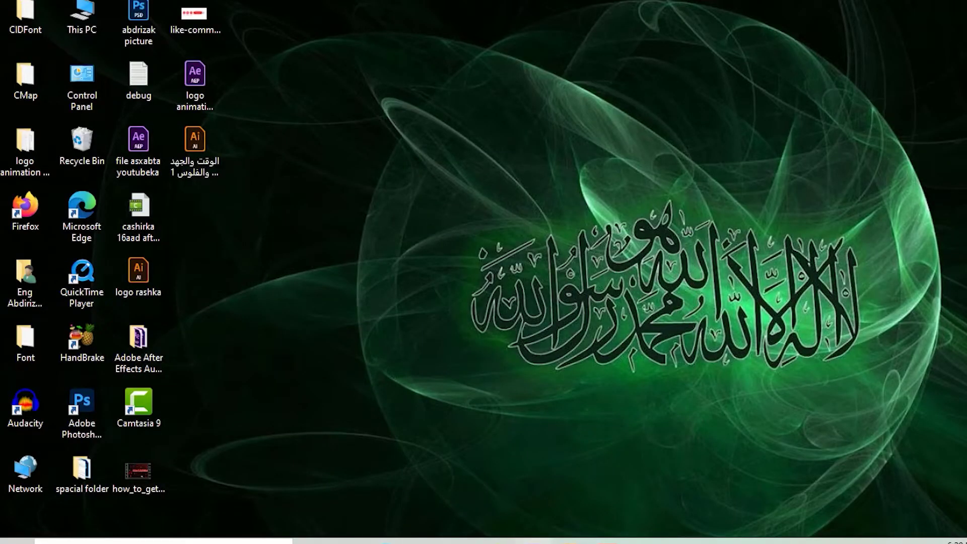
{"action": "left_click", "coordinate": [514, 541]}
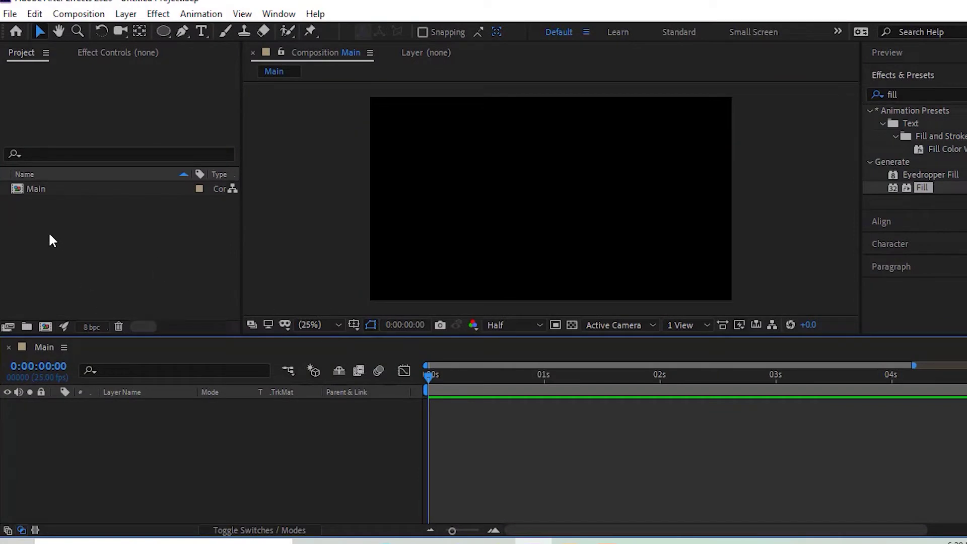
Step: Delete the Main composition and create a 6-second composition named 'my animation 17'
{"action": "left_click", "coordinate": [29, 190]}
{"action": "key", "text": "Delete"}
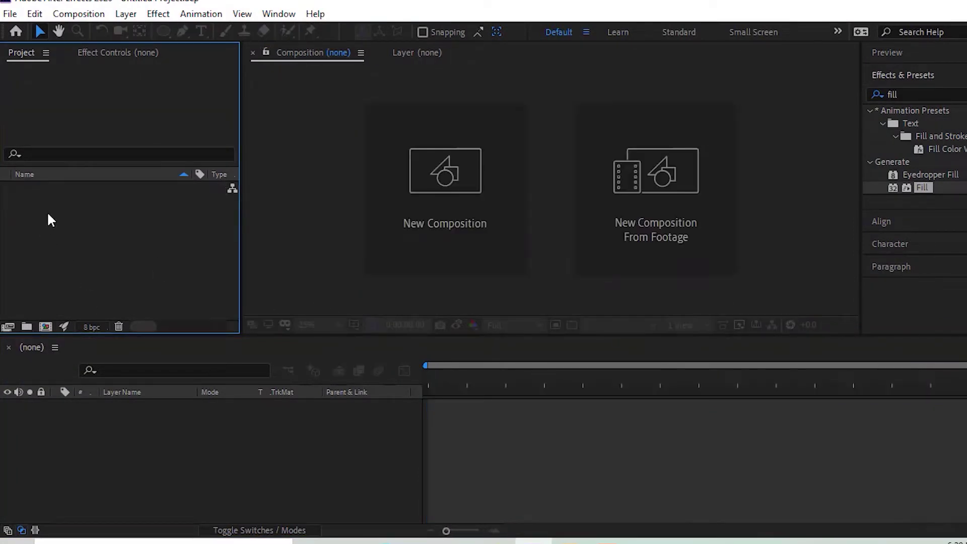
{"action": "left_click", "coordinate": [445, 233]}
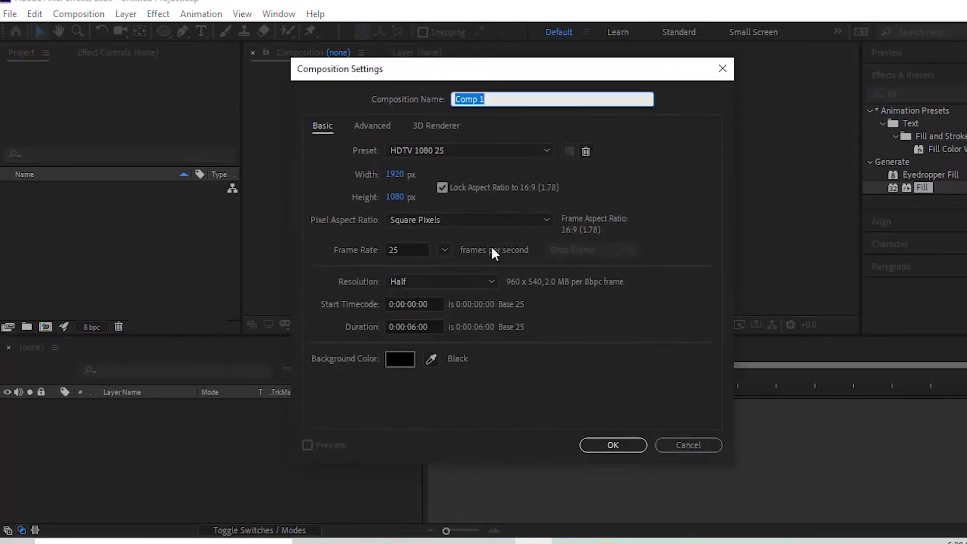
{"action": "left_click_drag", "start_coordinate": [497, 99], "coordinate": [443, 96]}
{"action": "left_click", "coordinate": [416, 327]}
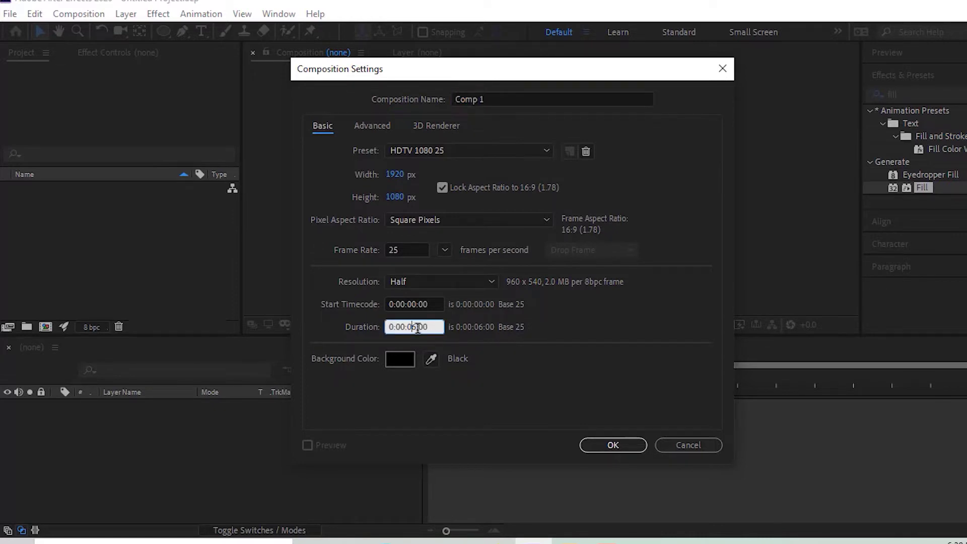
{"action": "double_click", "coordinate": [417, 327]}
{"action": "type", "text": "6"}
{"action": "left_click", "coordinate": [465, 359]}
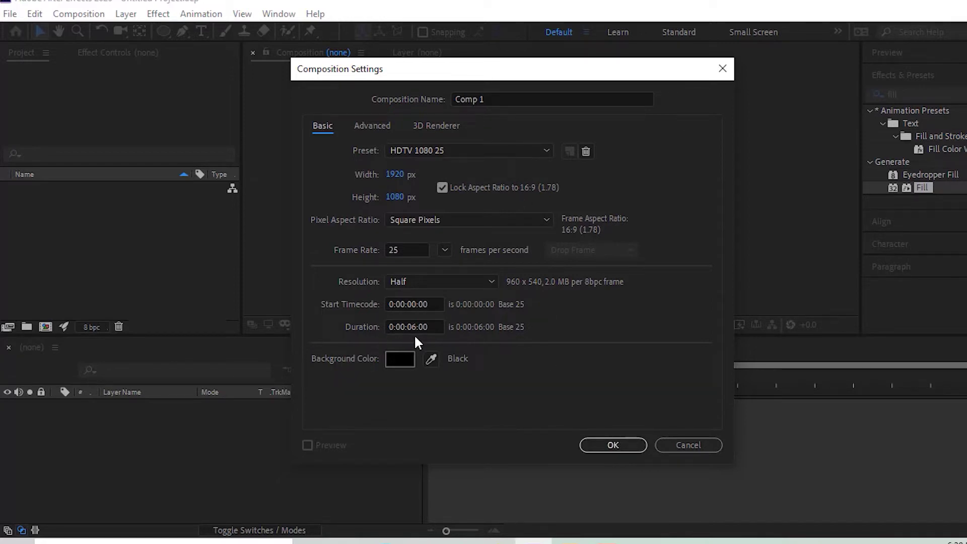
{"action": "left_click", "coordinate": [517, 99]}
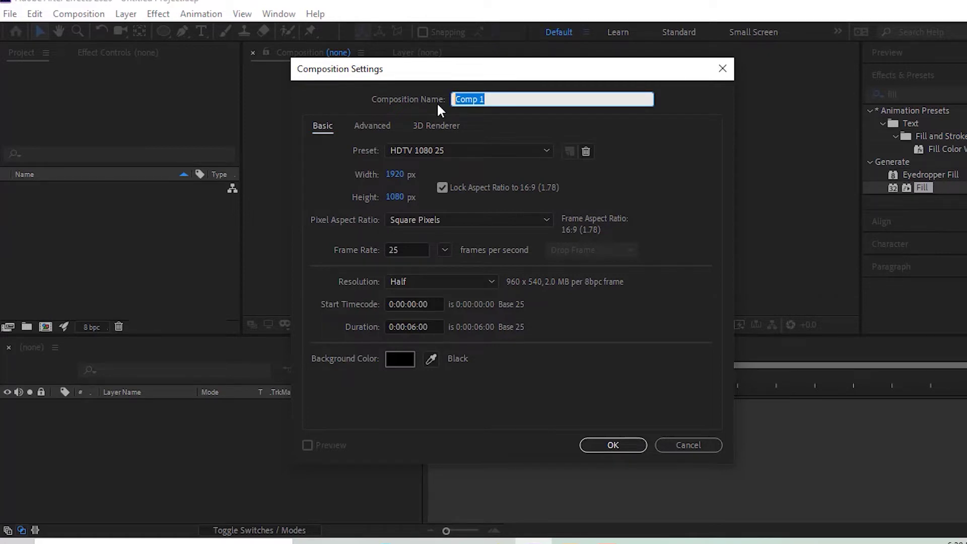
{"action": "type", "text": "my"}
{"action": "type", "text": " animation"}
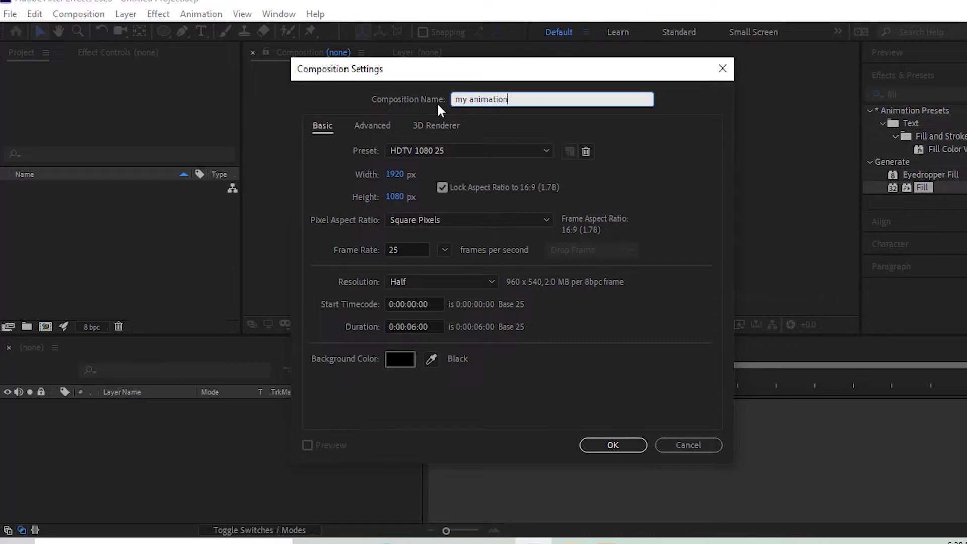
{"action": "type", "text": " 17"}
{"action": "left_click", "coordinate": [630, 443]}
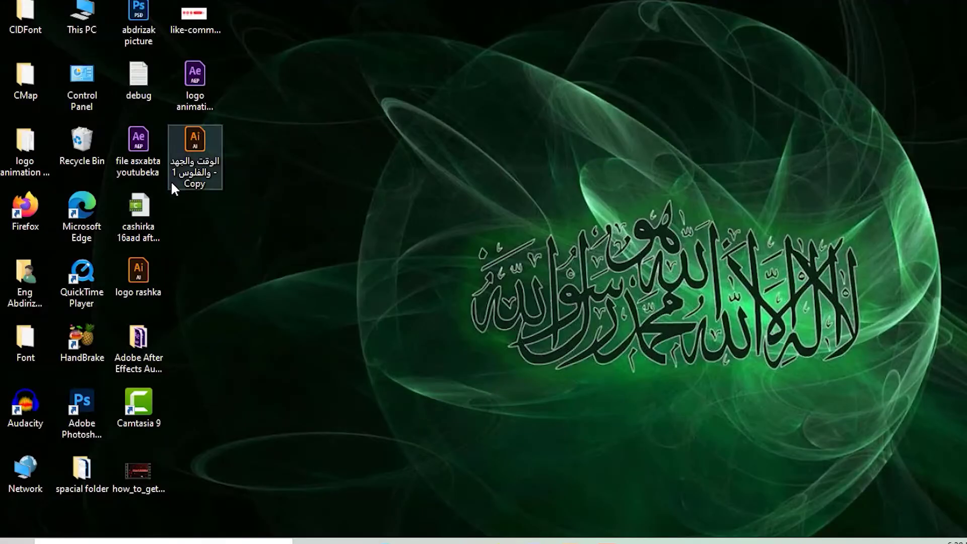
Step: Import the Illustrator file into the Project panel as a Composition with Layer Size dimensions
{"action": "left_click_drag", "start_coordinate": [200, 161], "coordinate": [539, 532]}
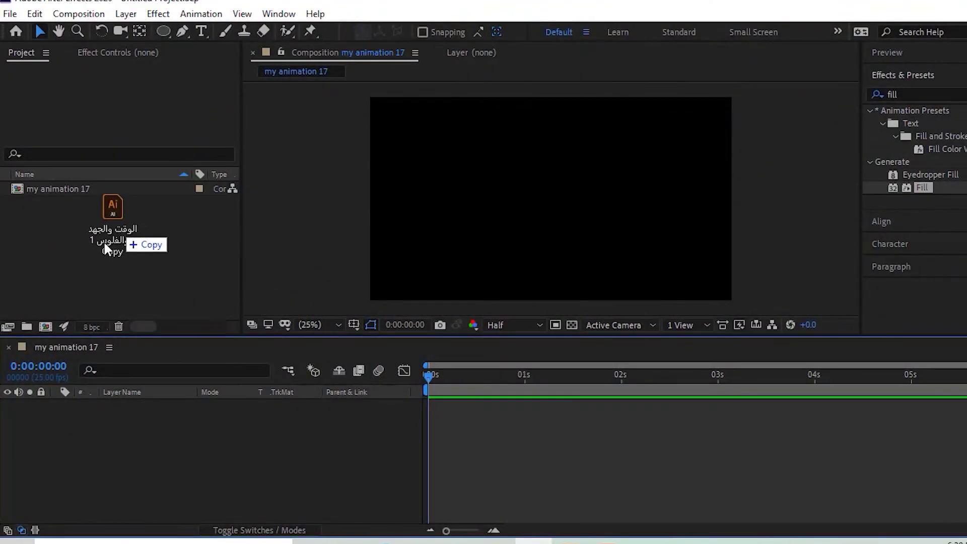
{"action": "left_click_drag", "start_coordinate": [539, 532], "coordinate": [99, 265]}
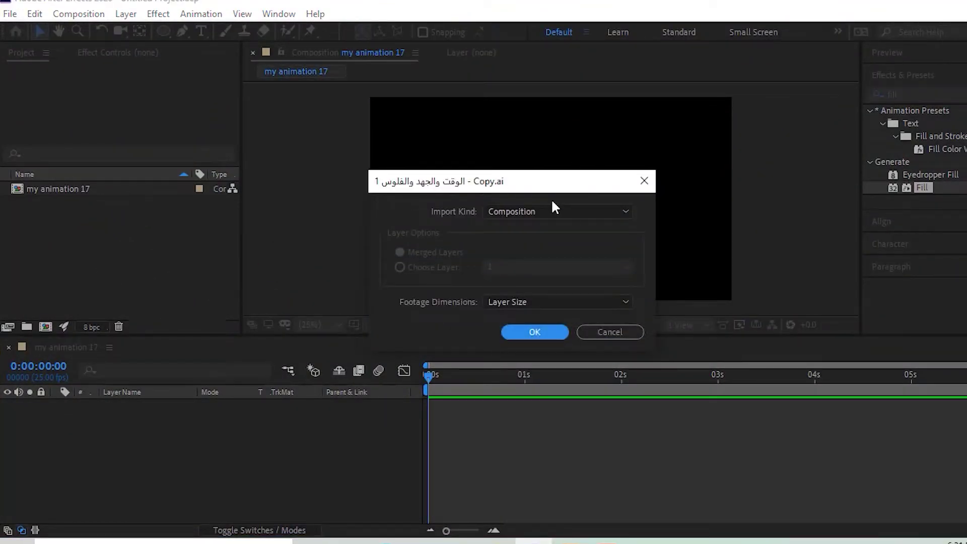
{"action": "left_click", "coordinate": [512, 212]}
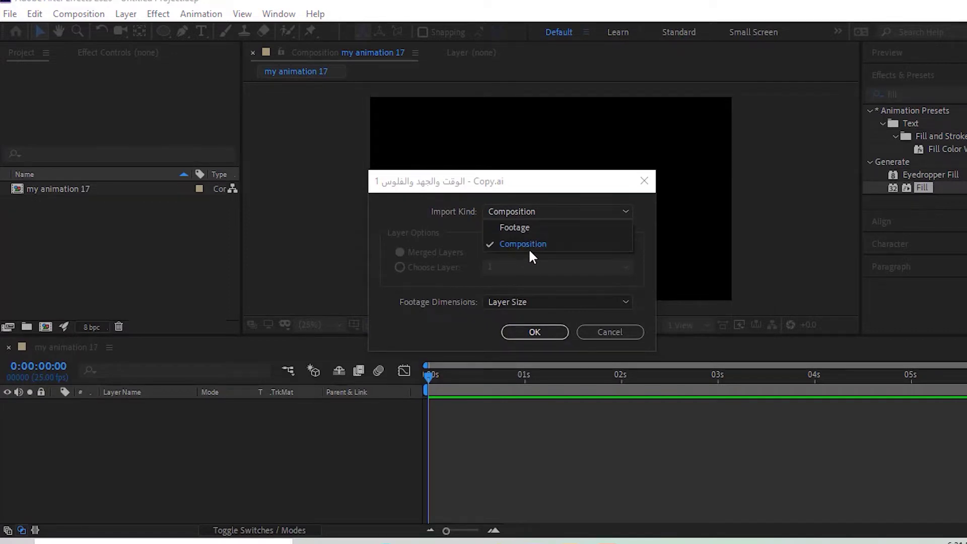
{"action": "left_click", "coordinate": [516, 245]}
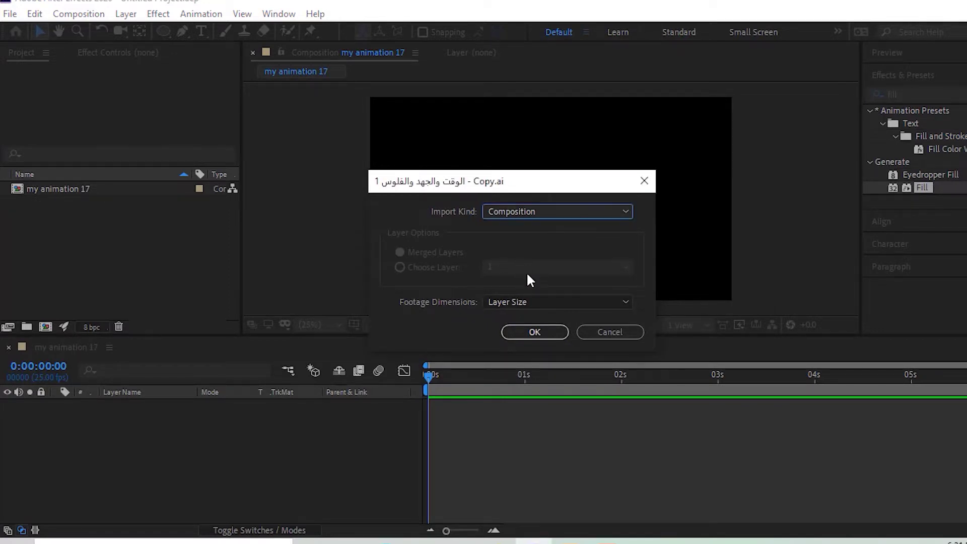
{"action": "left_click", "coordinate": [529, 302]}
{"action": "left_click", "coordinate": [525, 318]}
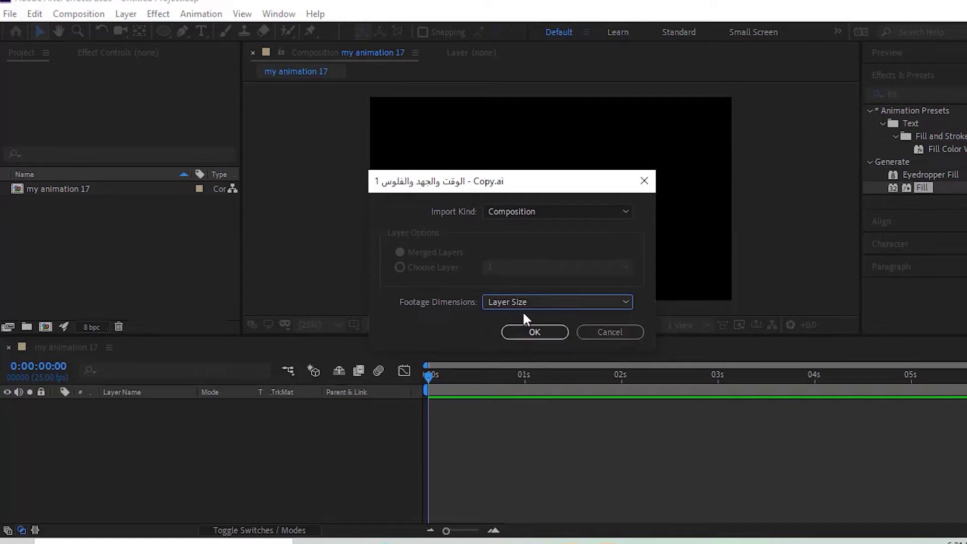
{"action": "left_click", "coordinate": [529, 332]}
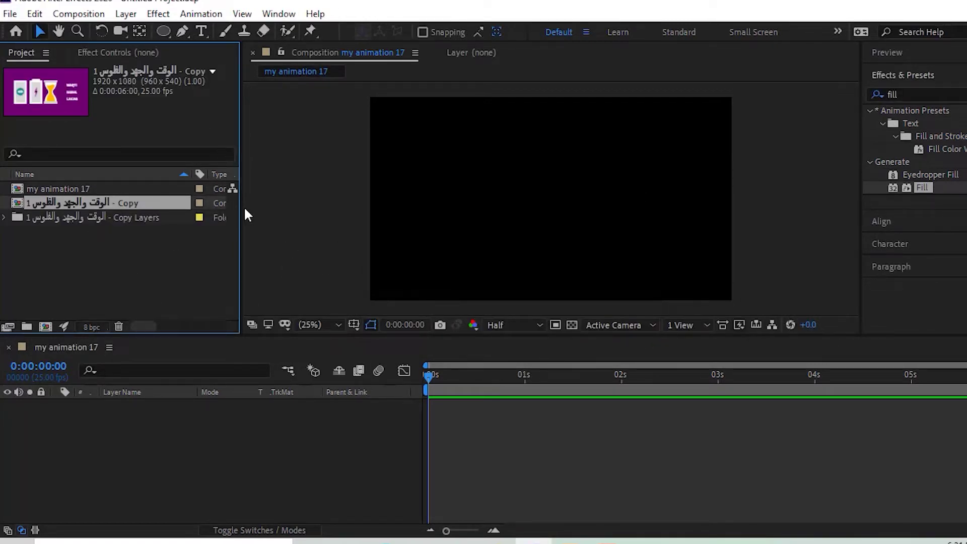
Step: Add the imported Copy composition to my animation 17 and open its layers
{"action": "left_click", "coordinate": [96, 266]}
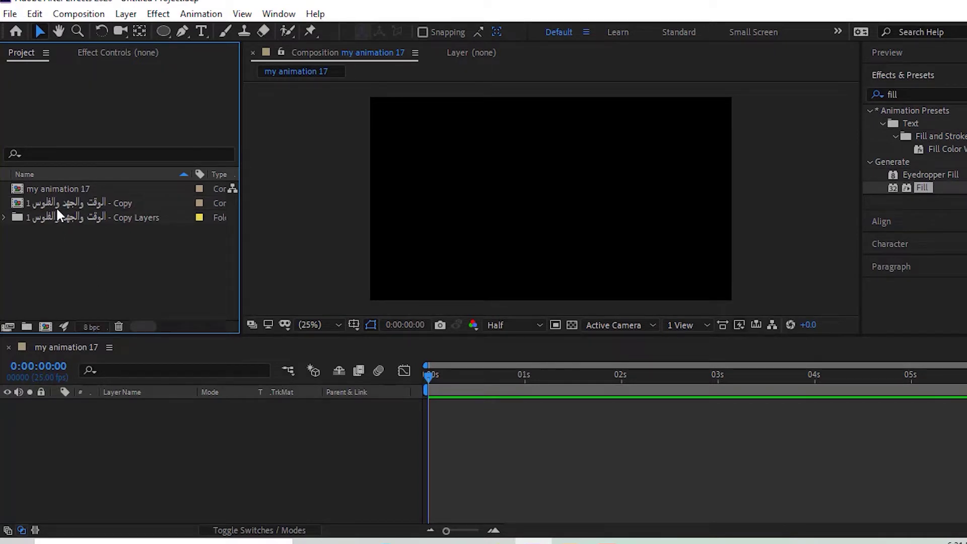
{"action": "left_click", "coordinate": [60, 204]}
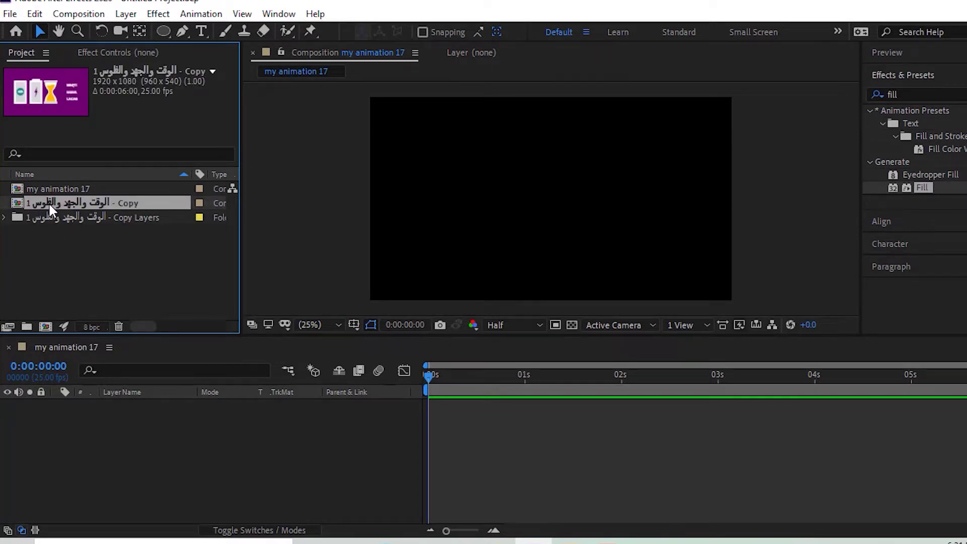
{"action": "left_click_drag", "start_coordinate": [48, 203], "coordinate": [157, 440]}
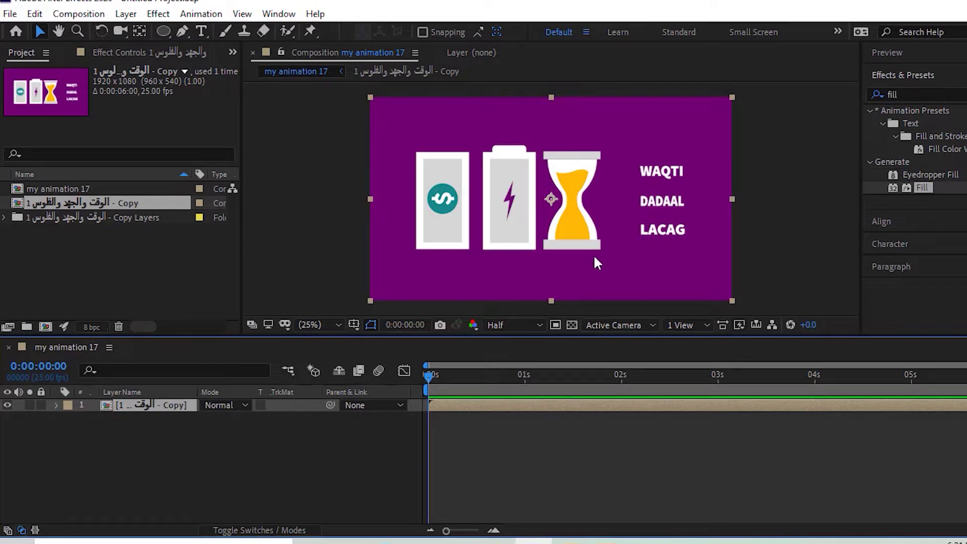
{"action": "left_click", "coordinate": [146, 476]}
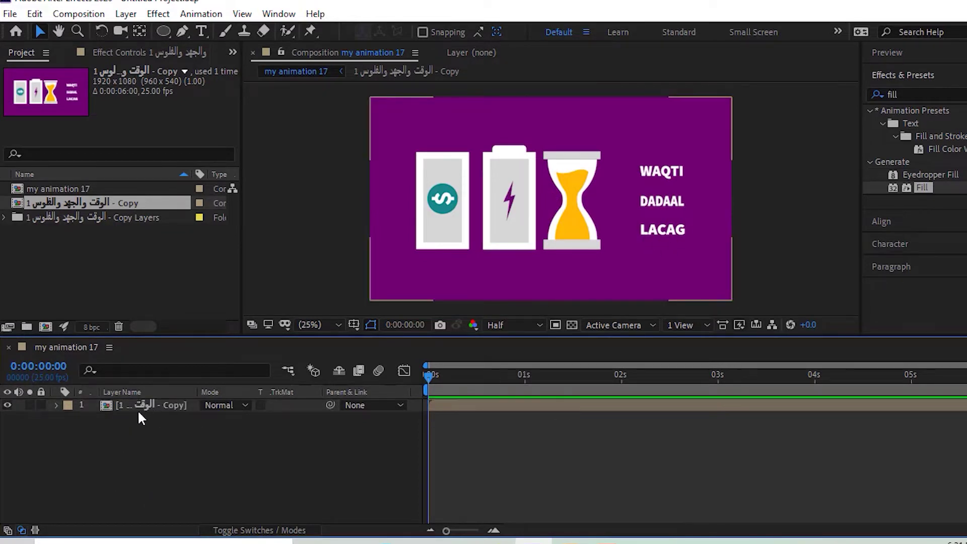
{"action": "left_click", "coordinate": [137, 410]}
{"action": "double_click", "coordinate": [136, 406]}
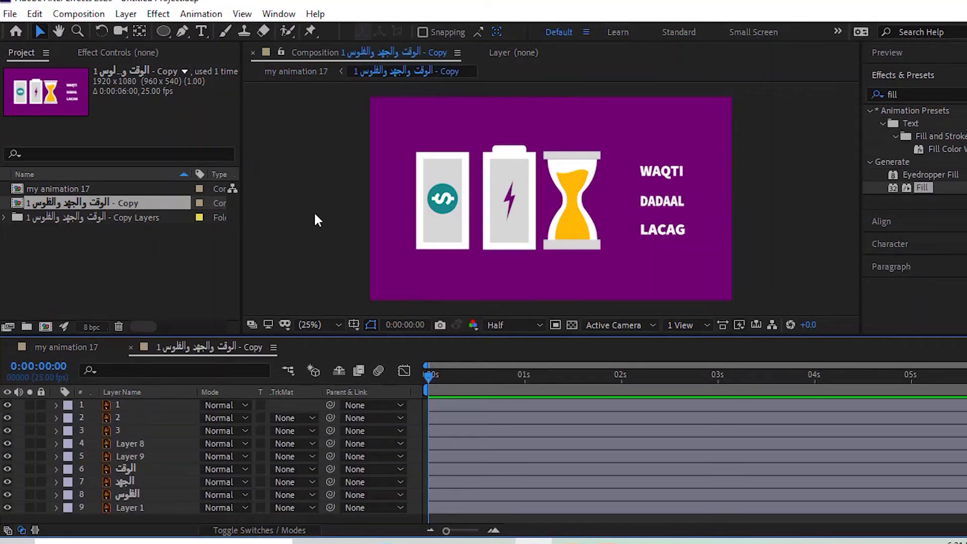
Step: Rename the WAQTI layer to waqti and the DADAAL layer to dadaal
{"action": "left_click", "coordinate": [138, 450]}
{"action": "left_click", "coordinate": [137, 445]}
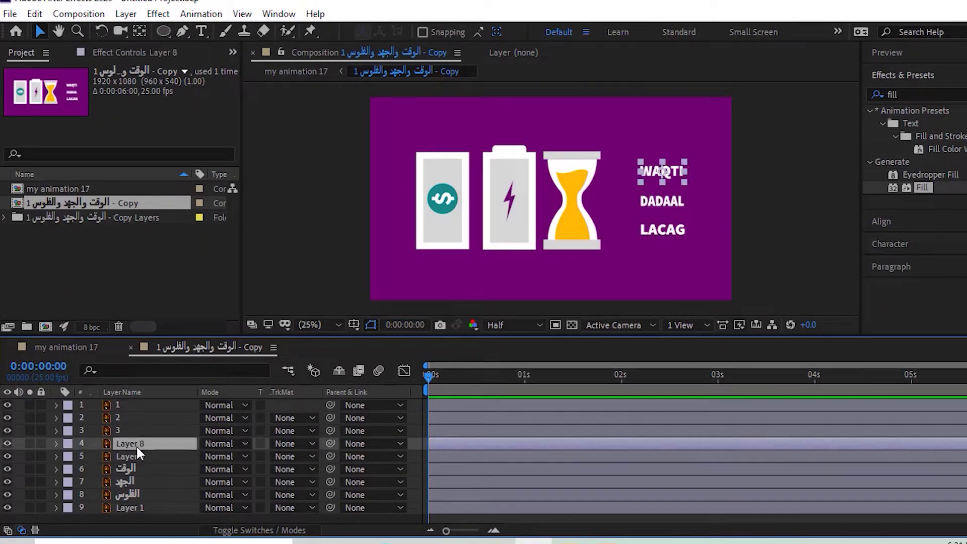
{"action": "key", "text": "Return"}
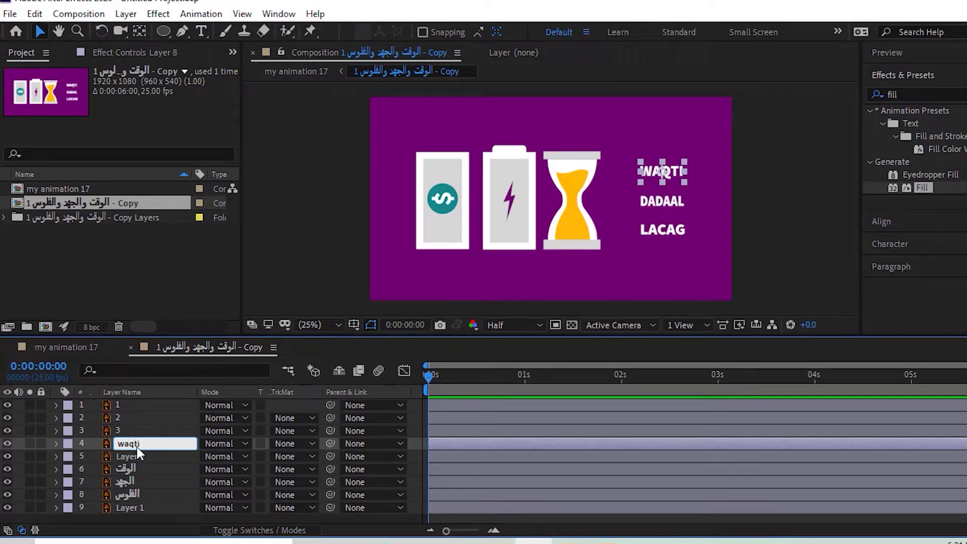
{"action": "left_click", "coordinate": [131, 457]}
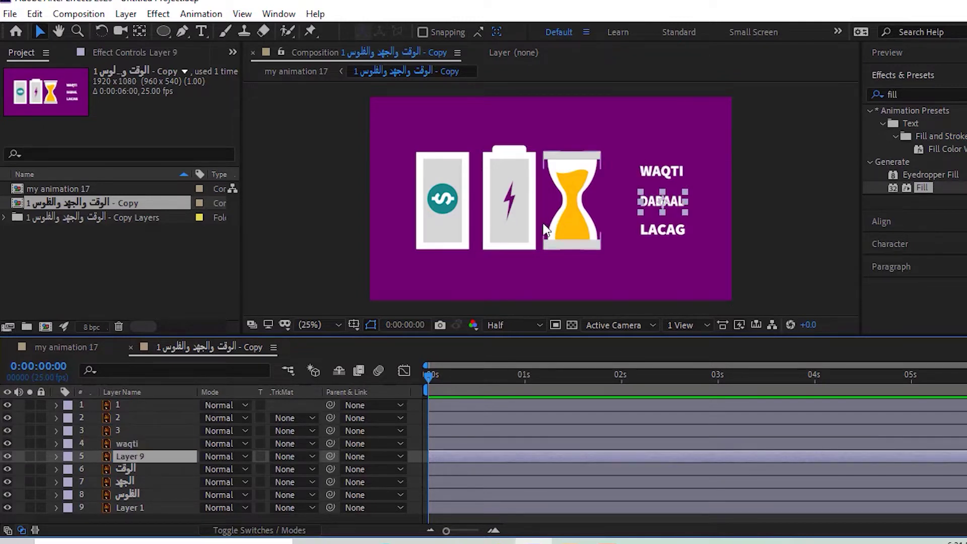
{"action": "key", "text": "Return"}
{"action": "type", "text": "da"}
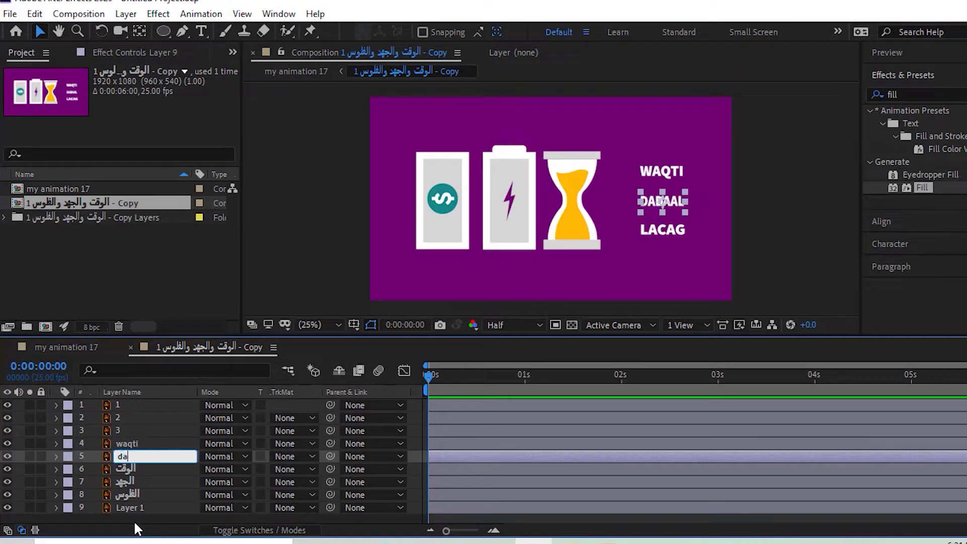
{"action": "type", "text": "daal"}
{"action": "left_click", "coordinate": [136, 482]}
Step: Check the text layers in the viewer and rename the Arabic-named LACAG layer to waqti
{"action": "left_click", "coordinate": [127, 456]}
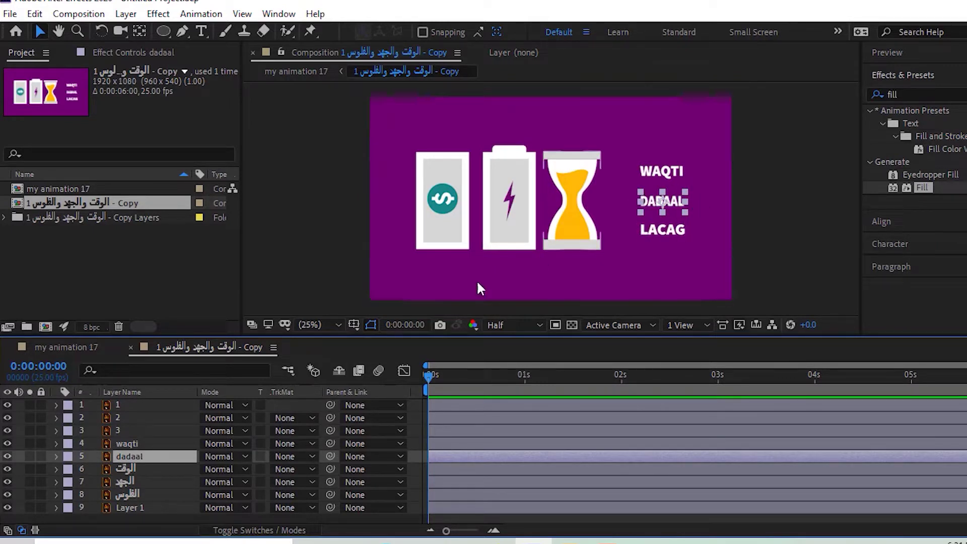
{"action": "left_click", "coordinate": [373, 327]}
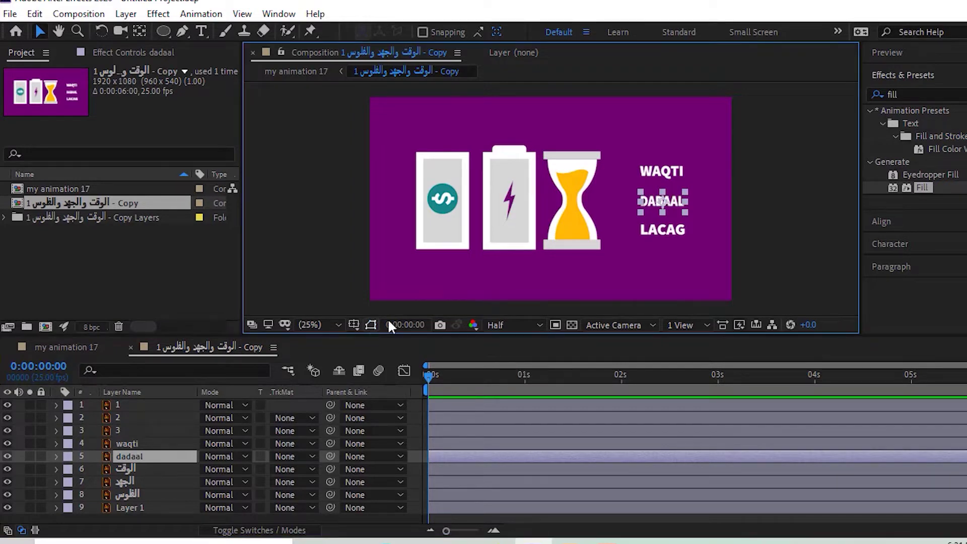
{"action": "left_click", "coordinate": [649, 175]}
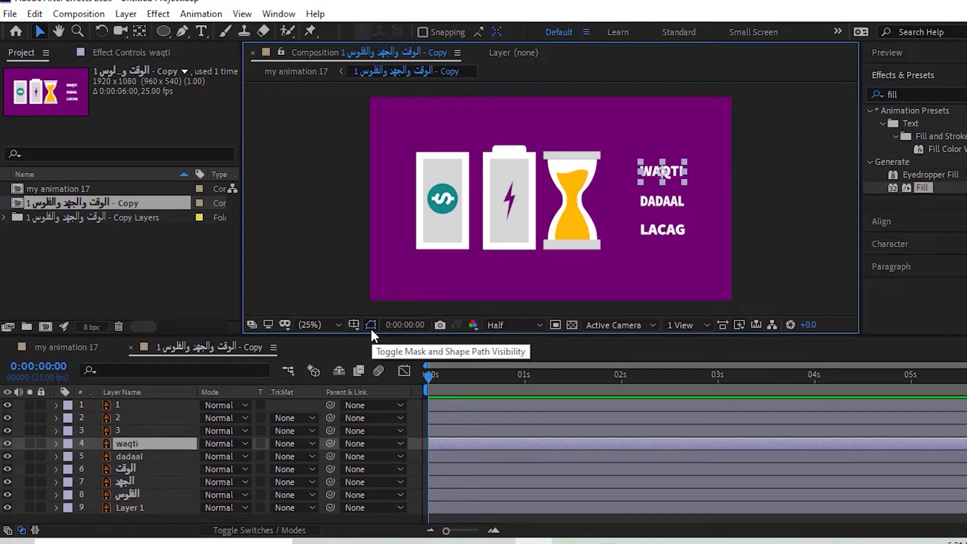
{"action": "left_click", "coordinate": [135, 456]}
{"action": "left_click", "coordinate": [131, 468]}
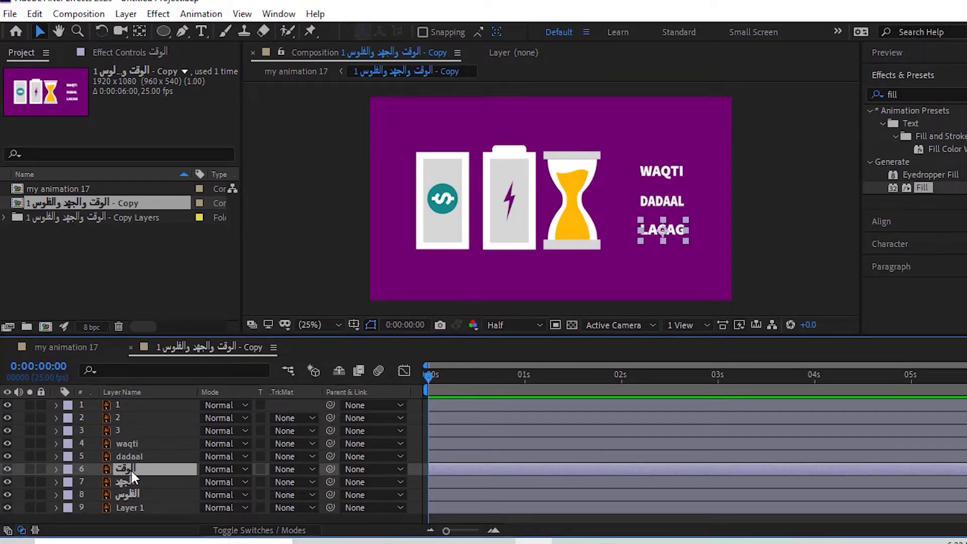
{"action": "key", "text": "Return"}
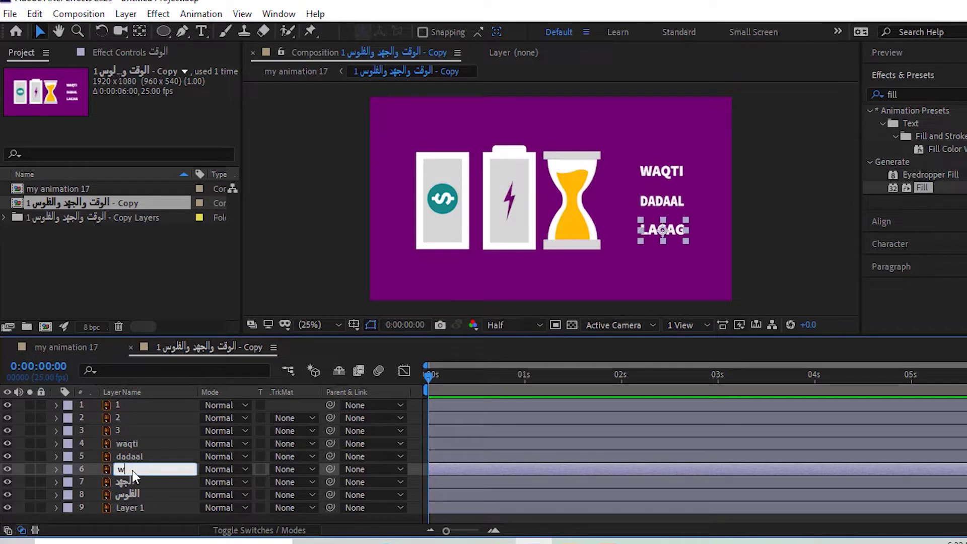
{"action": "type", "text": "waqti"}
{"action": "left_click", "coordinate": [122, 446]}
Step: Delete the two leftover Arabic-named layers
{"action": "left_click", "coordinate": [128, 482]}
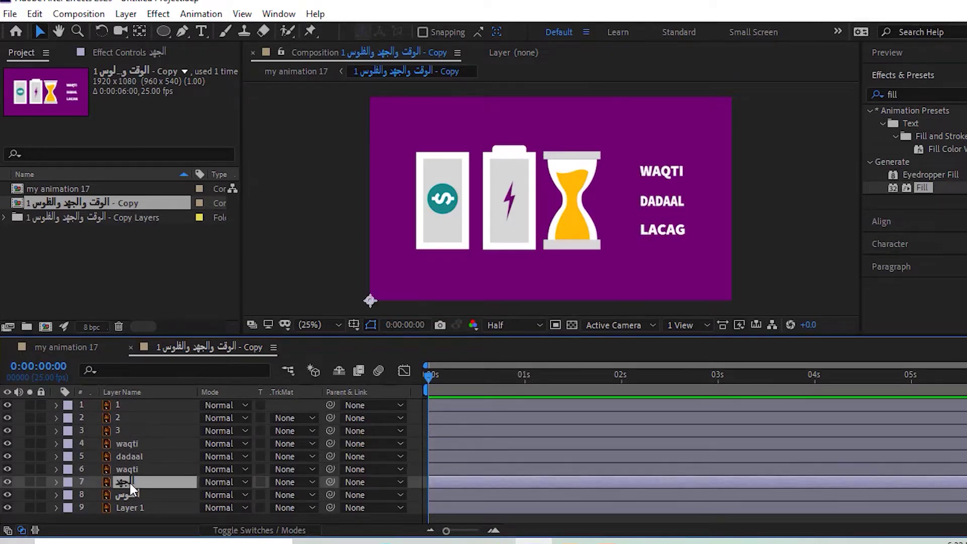
{"action": "left_click", "coordinate": [129, 494], "text": "shift"}
{"action": "key", "text": "Delete"}
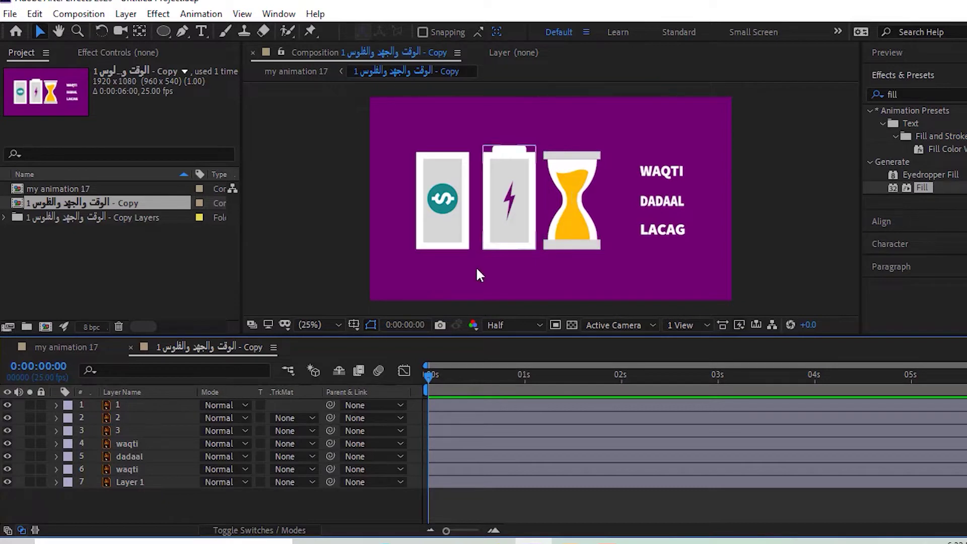
Step: Turn on title/action safe guides, select the three icon layers, and expand the Align panel
{"action": "left_click", "coordinate": [354, 324]}
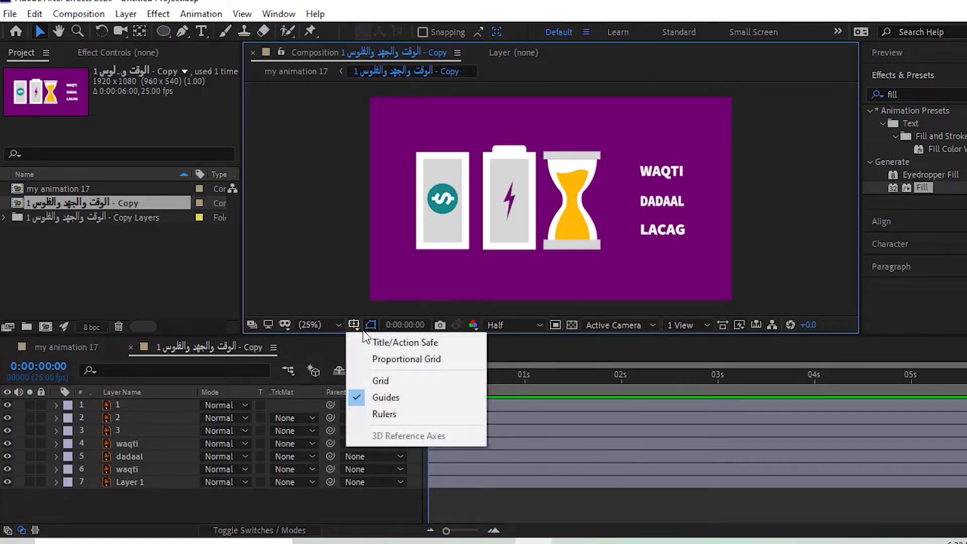
{"action": "left_click", "coordinate": [401, 342]}
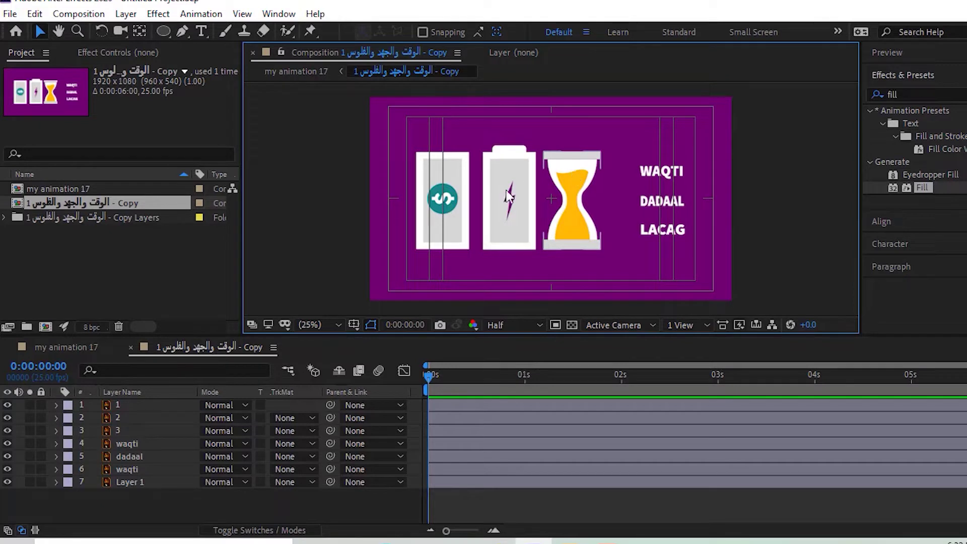
{"action": "left_click", "coordinate": [119, 406]}
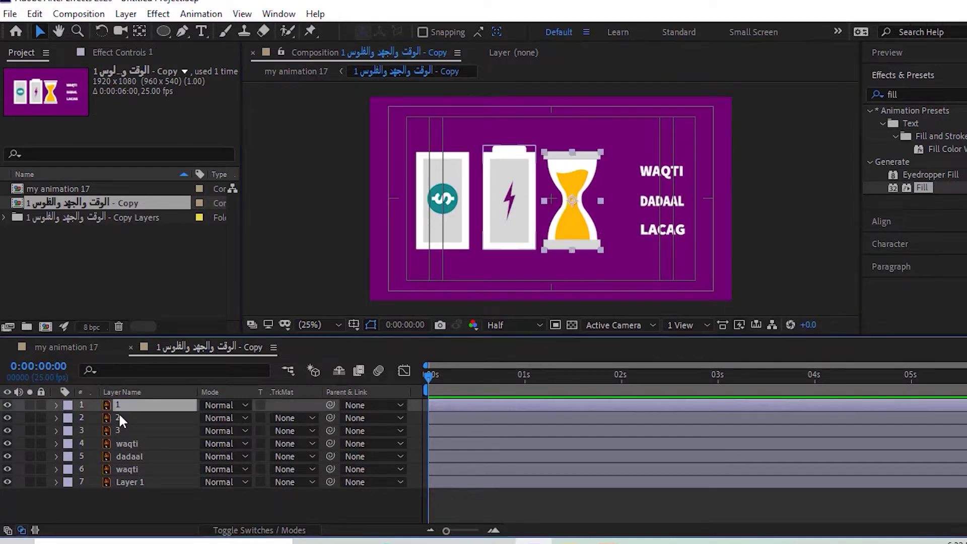
{"action": "left_click", "coordinate": [119, 418]}
{"action": "left_click", "coordinate": [122, 431]}
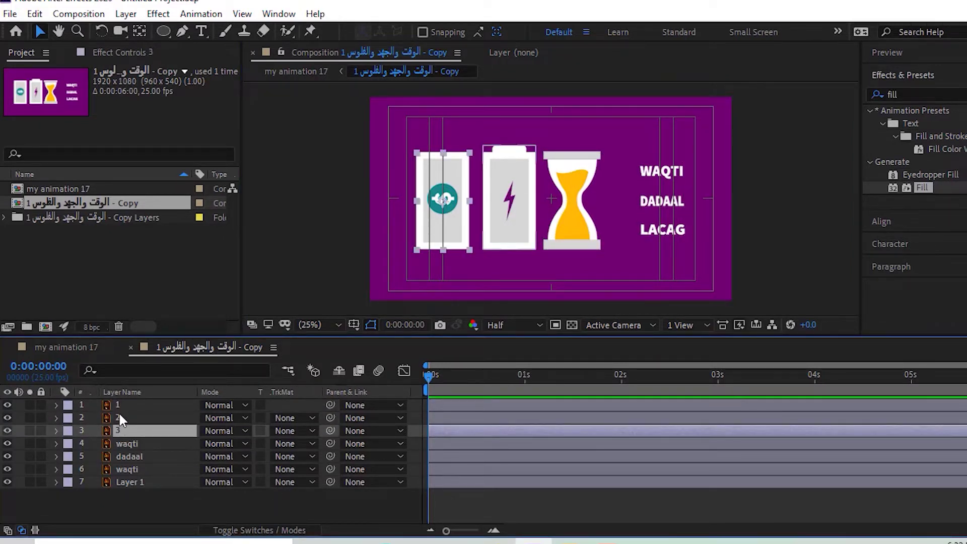
{"action": "left_click", "coordinate": [119, 412], "text": "ctrl"}
{"action": "left_click", "coordinate": [119, 404], "text": "ctrl"}
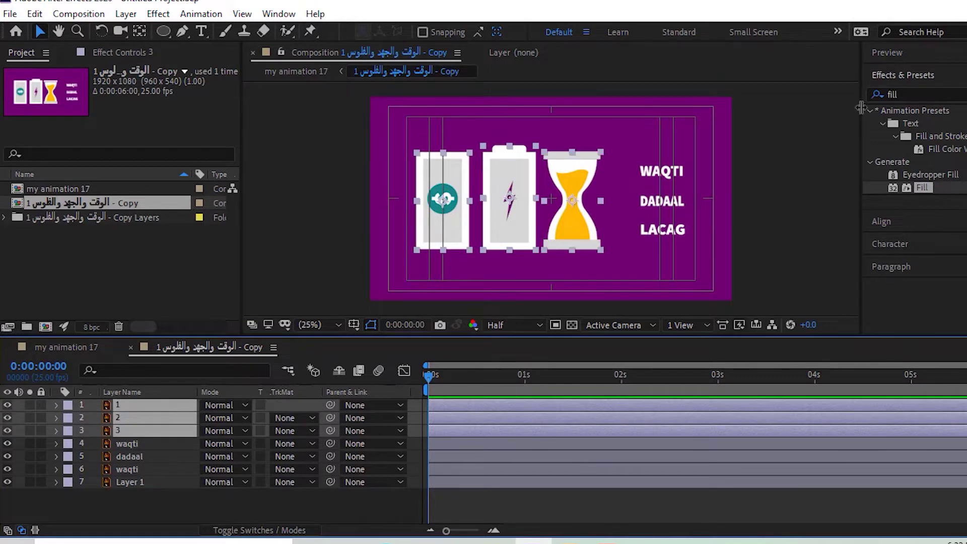
{"action": "left_click", "coordinate": [900, 80]}
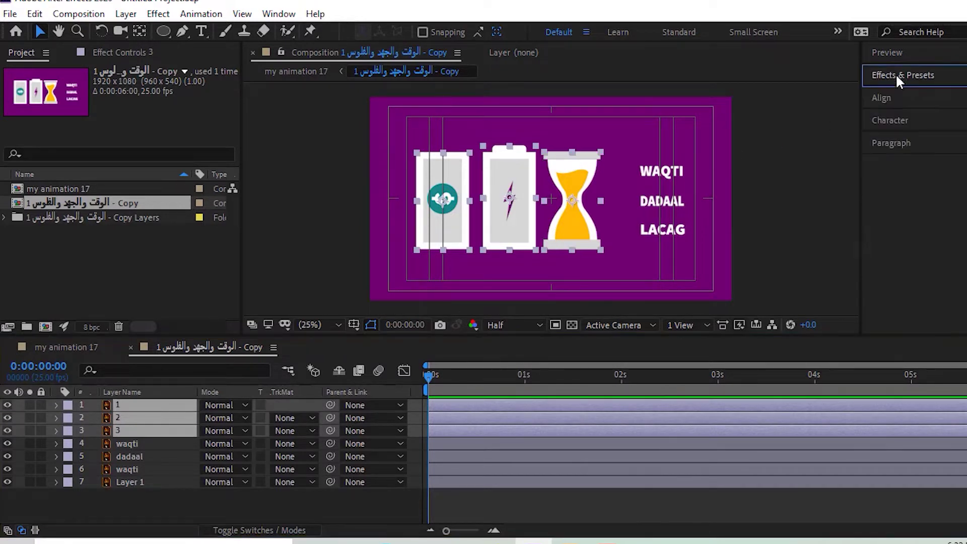
{"action": "left_click", "coordinate": [881, 97]}
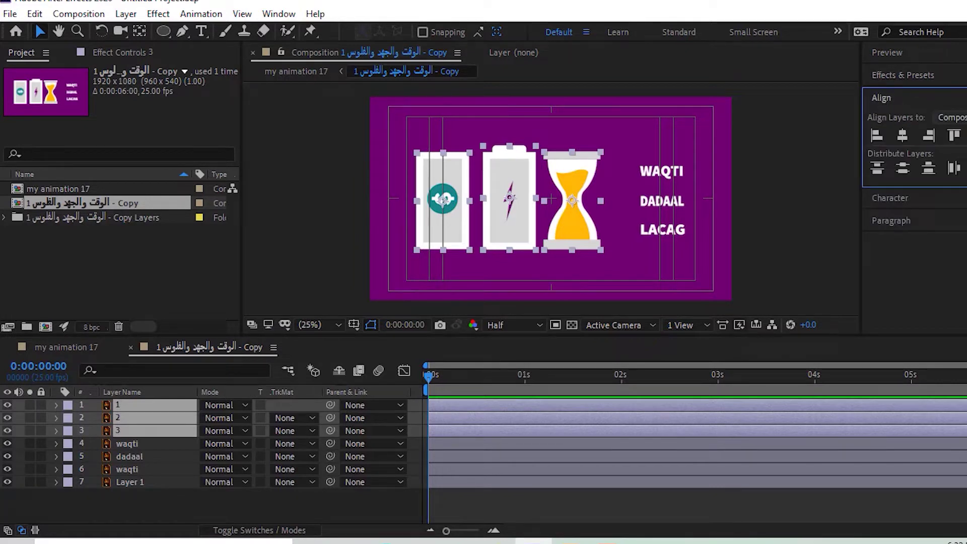
Step: Align the three icon layers to the composition's horizontal center, then deselect them
{"action": "left_click", "coordinate": [941, 118]}
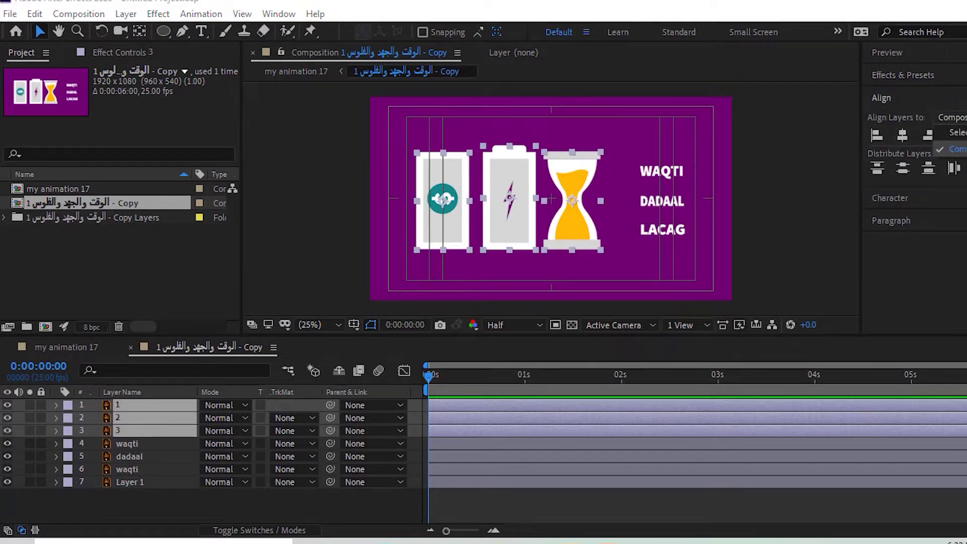
{"action": "left_click", "coordinate": [950, 149]}
{"action": "left_click", "coordinate": [903, 135]}
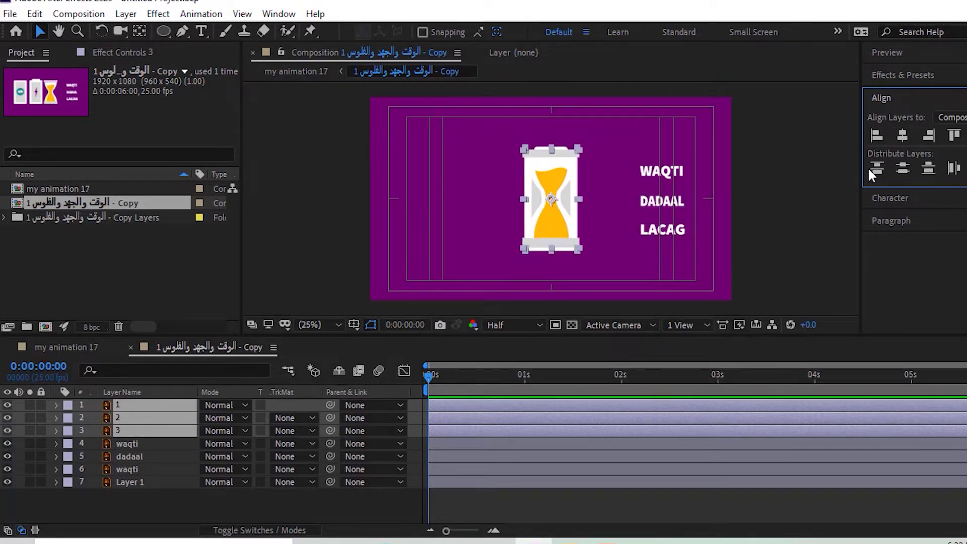
{"action": "left_click", "coordinate": [402, 498]}
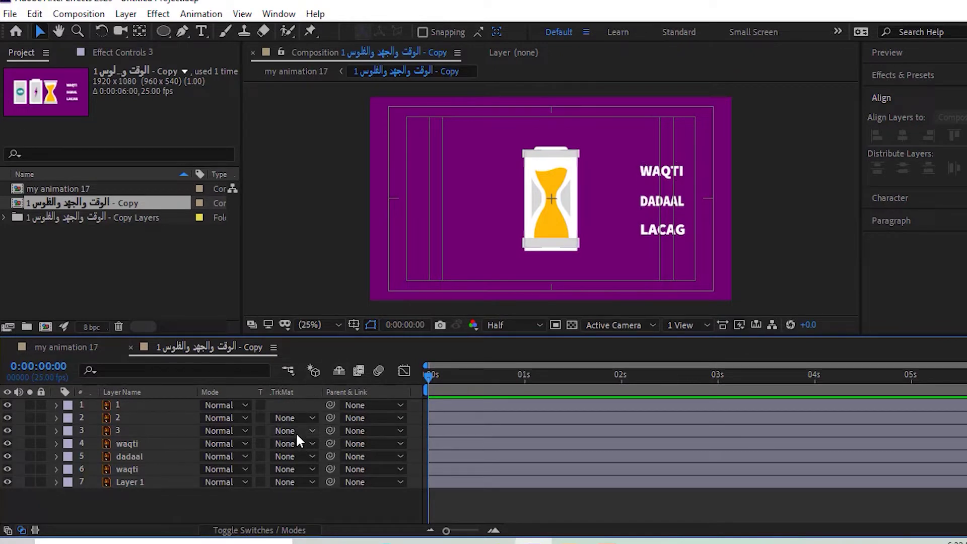
Step: Add a Null Object layer at the top of the stack and rename it 'controller'
{"action": "left_click", "coordinate": [117, 410]}
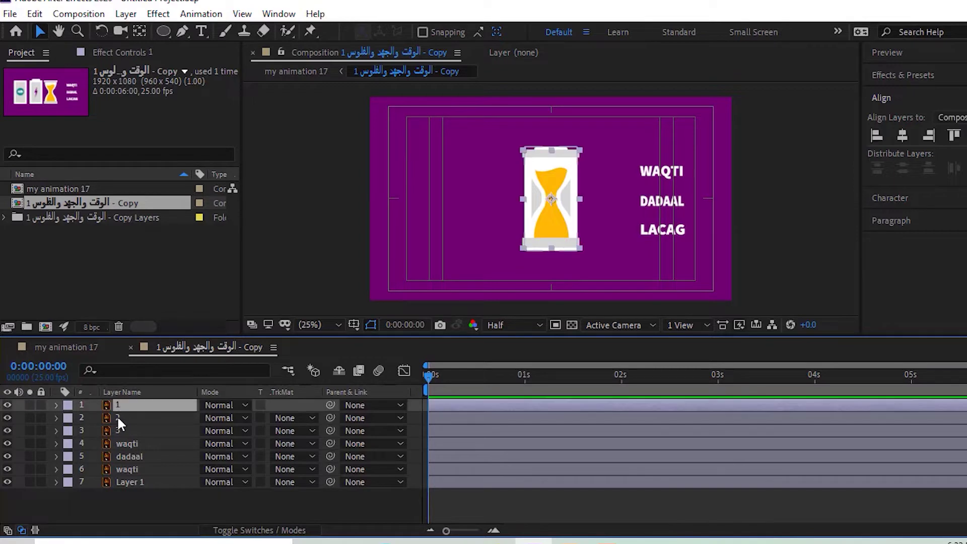
{"action": "left_click", "coordinate": [117, 416]}
{"action": "left_click", "coordinate": [118, 425]}
{"action": "left_click", "coordinate": [149, 504]}
{"action": "right_click", "coordinate": [146, 503]}
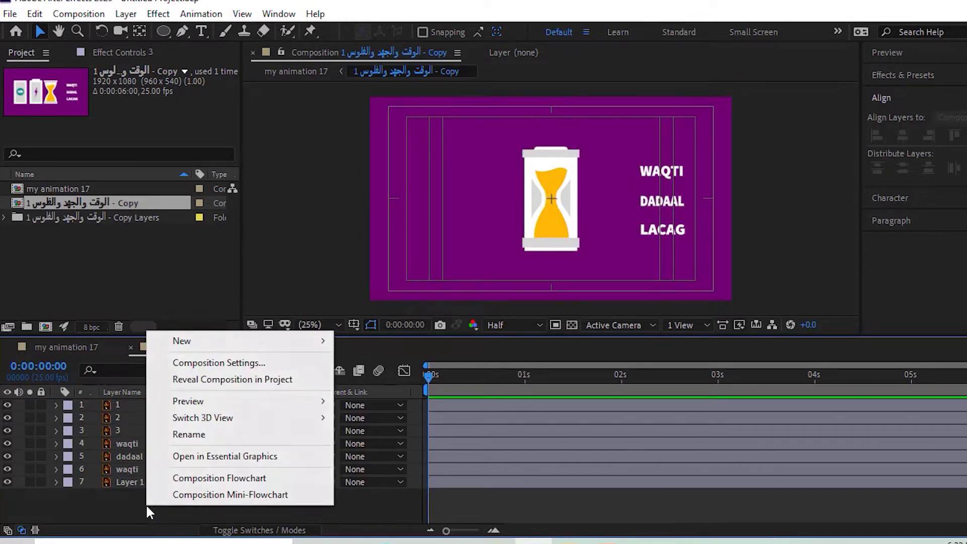
{"action": "mouse_move", "coordinate": [252, 347]}
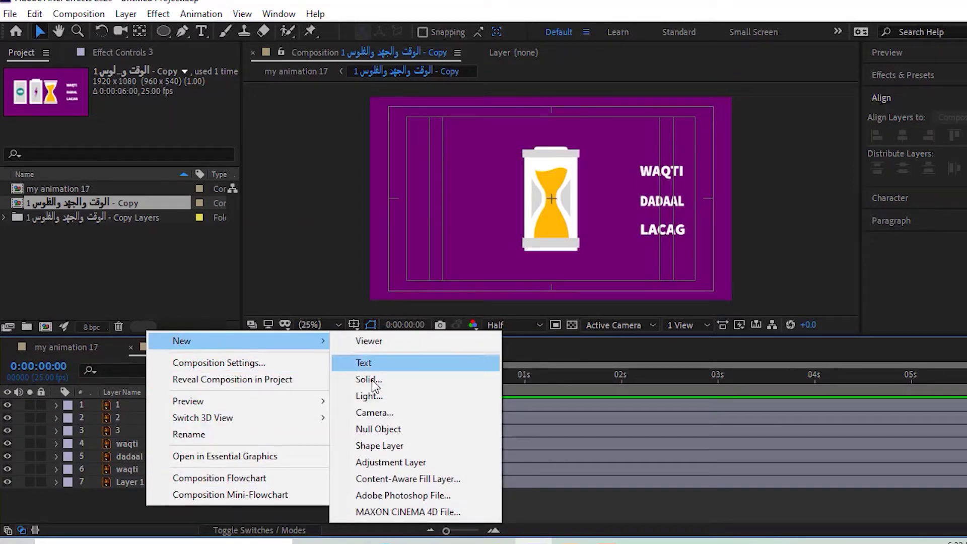
{"action": "left_click", "coordinate": [383, 430]}
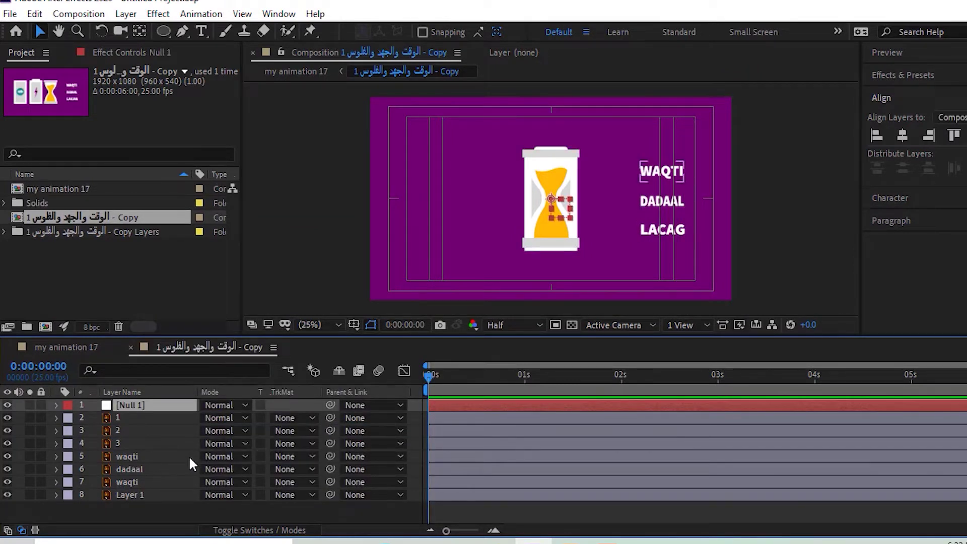
{"action": "key", "text": "Return"}
{"action": "type", "text": "cont"}
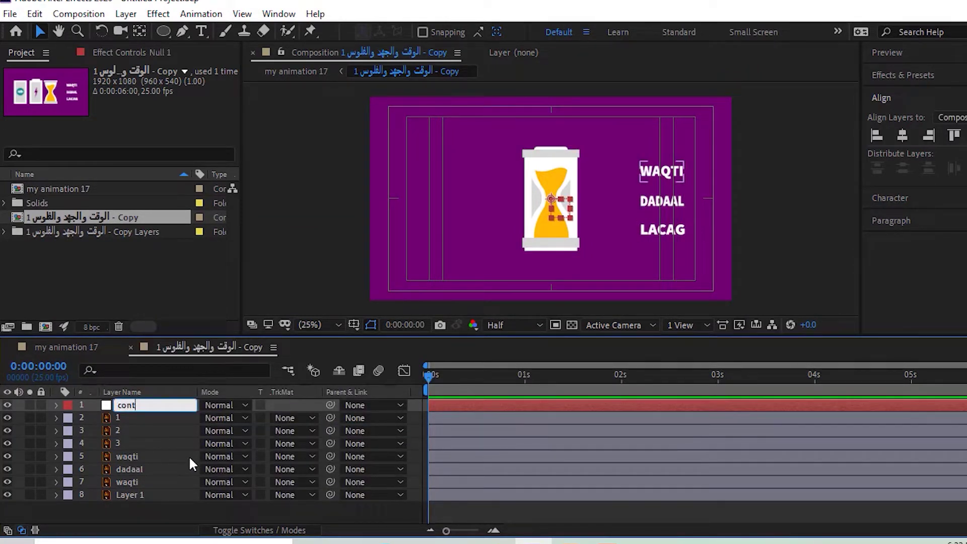
{"action": "type", "text": "roller"}
{"action": "left_click", "coordinate": [186, 503]}
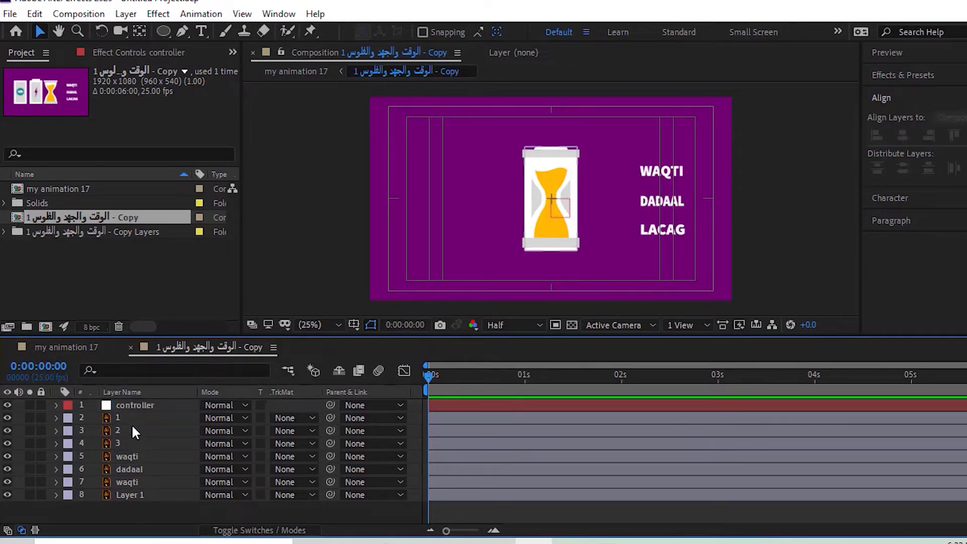
{"action": "left_click", "coordinate": [126, 442]}
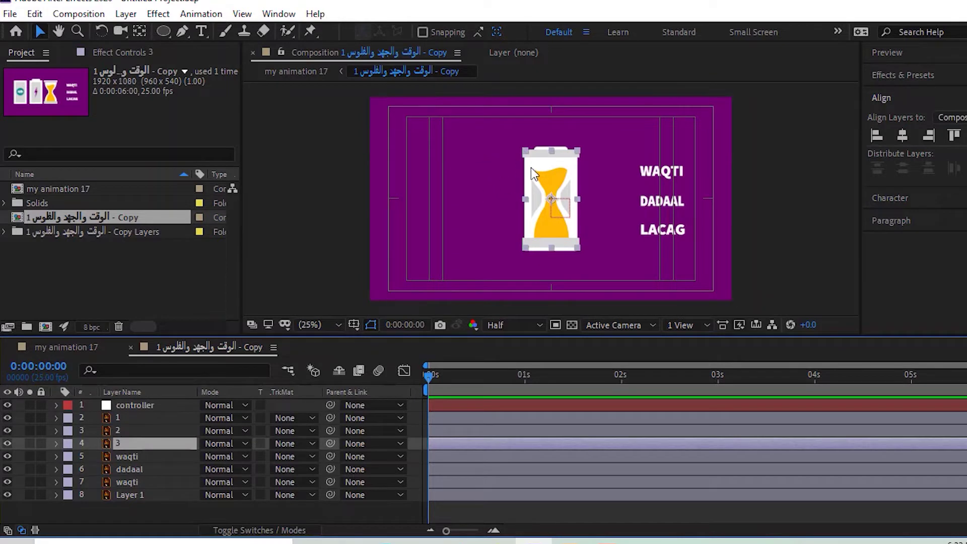
Step: Parent the three icon layers to controller and hide the three text layers
{"action": "left_click", "coordinate": [110, 416], "text": "shift"}
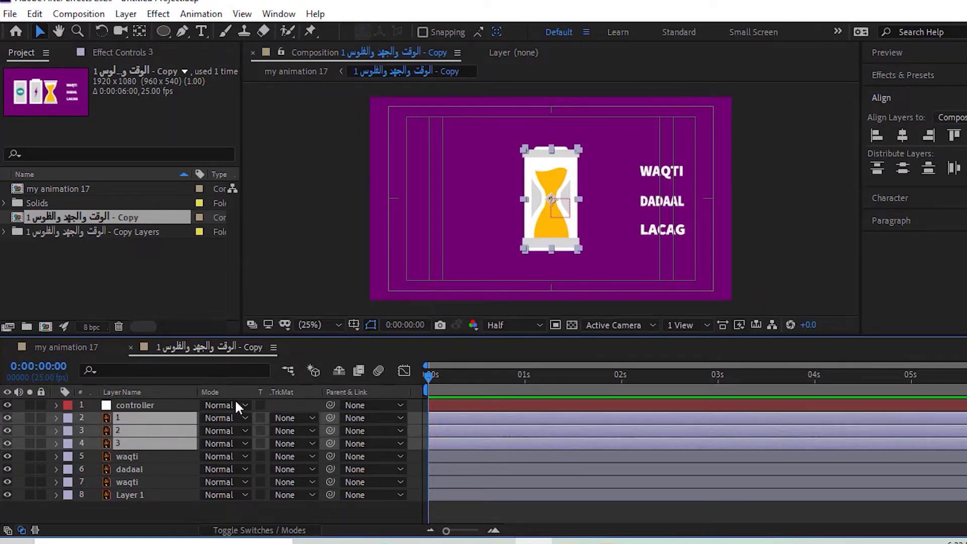
{"action": "left_click_drag", "start_coordinate": [330, 430], "coordinate": [142, 407]}
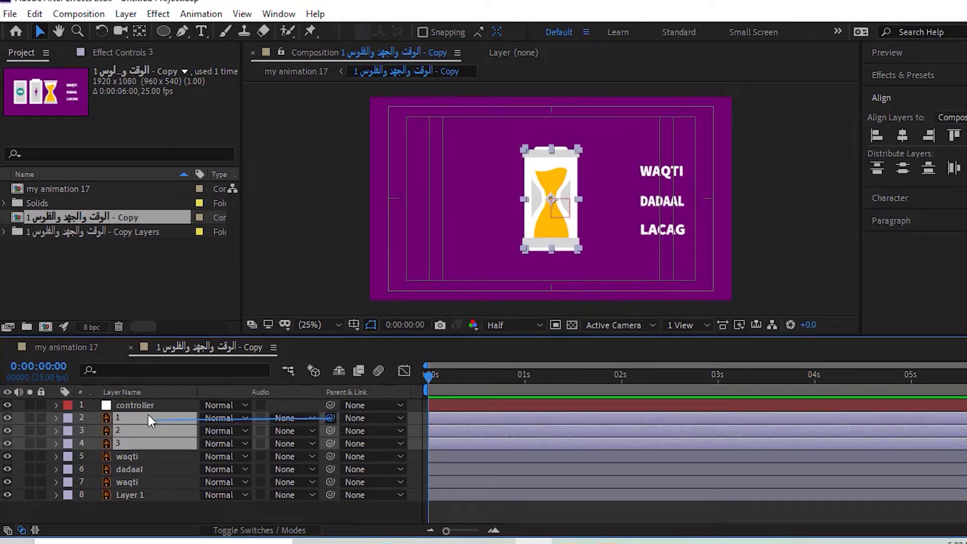
{"action": "left_click", "coordinate": [105, 502]}
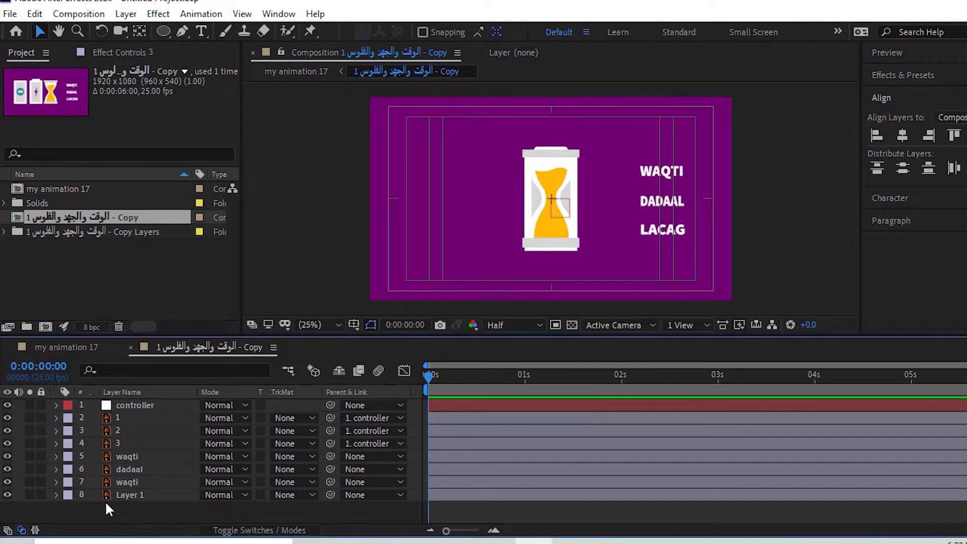
{"action": "left_click", "coordinate": [7, 456]}
{"action": "left_click", "coordinate": [8, 469]}
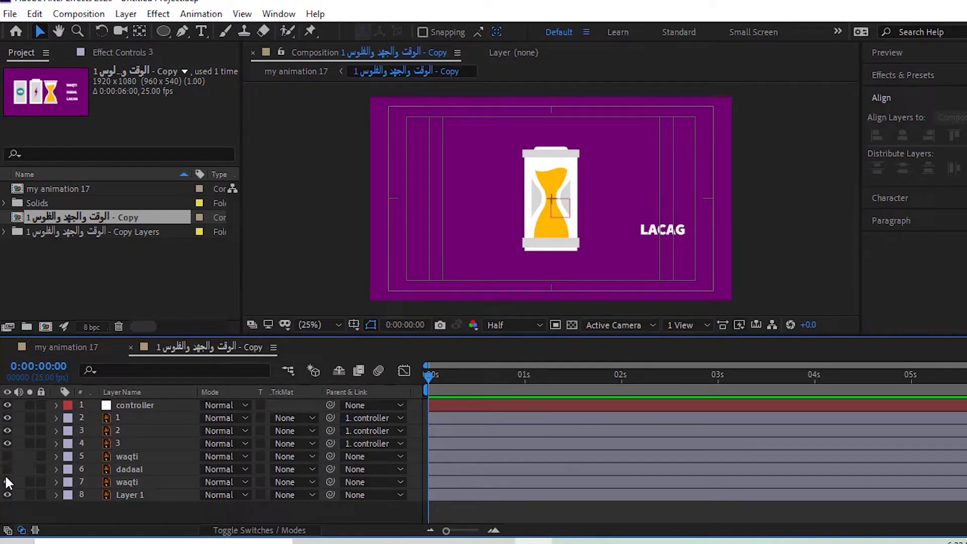
{"action": "left_click", "coordinate": [4, 479]}
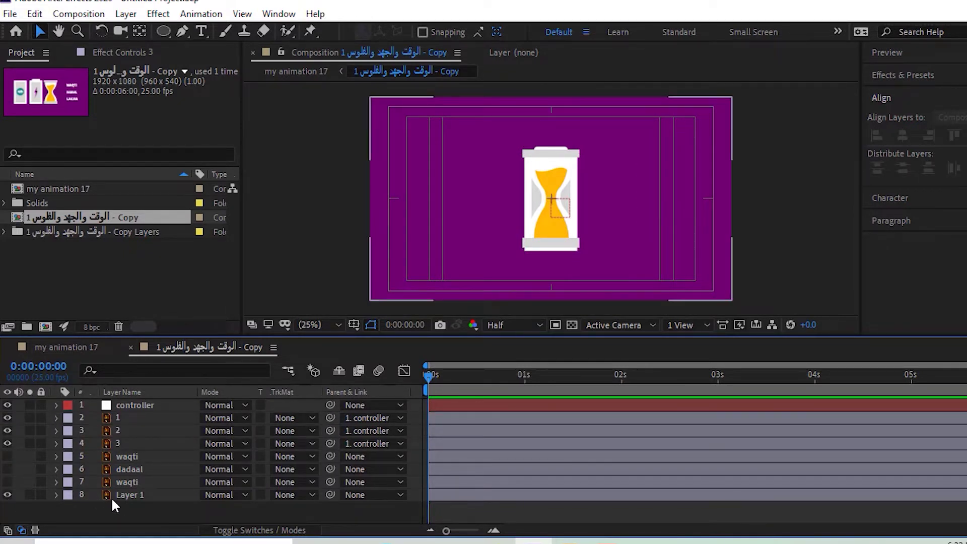
Step: Lock the purple background Layer 1, leaving it visible
{"action": "left_click", "coordinate": [118, 493]}
{"action": "left_click", "coordinate": [7, 495]}
{"action": "left_click", "coordinate": [7, 495]}
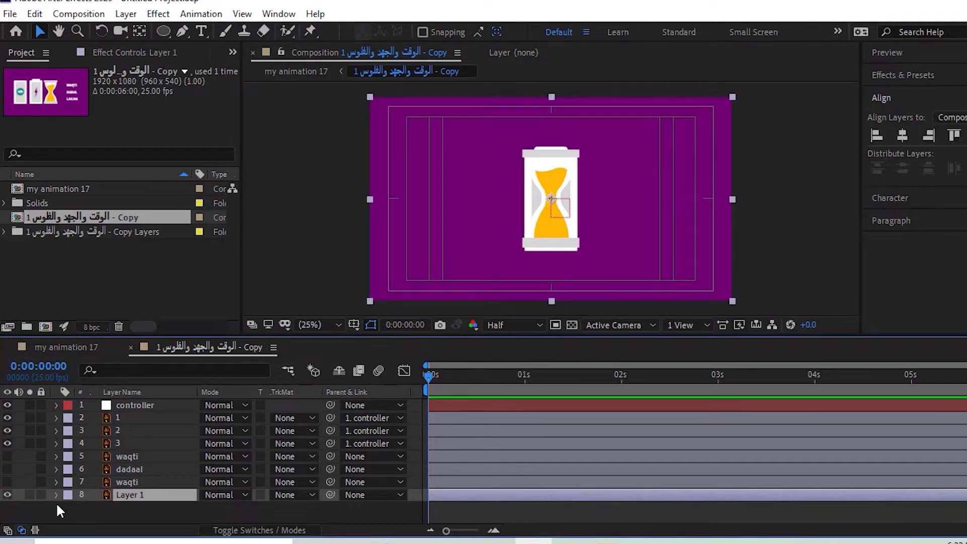
{"action": "left_click", "coordinate": [42, 495]}
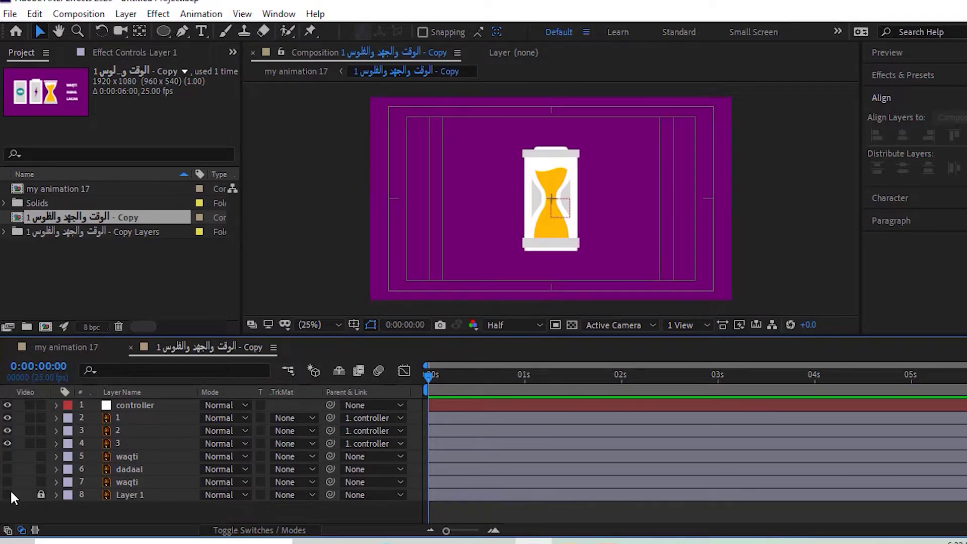
{"action": "left_click", "coordinate": [7, 495]}
{"action": "left_click", "coordinate": [7, 494]}
{"action": "left_click", "coordinate": [114, 443]}
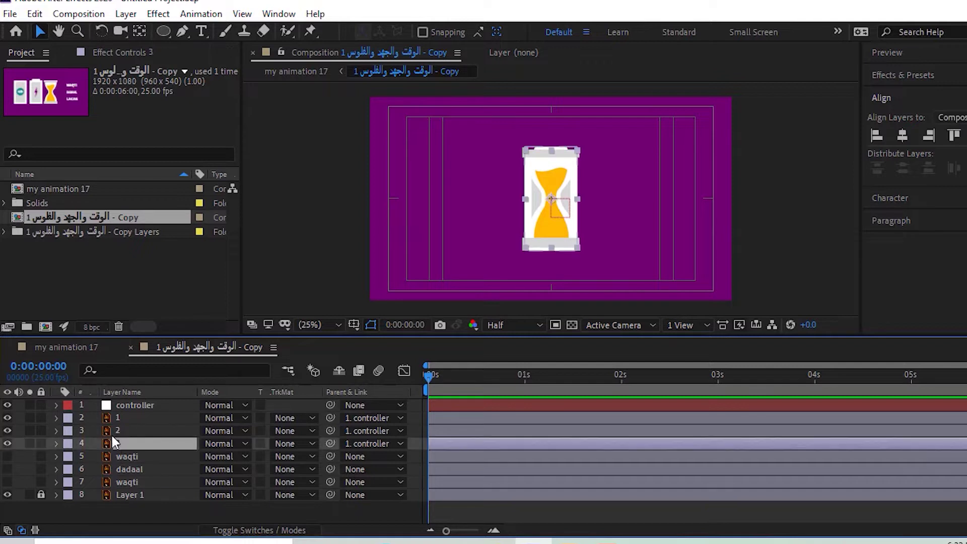
{"action": "type", "text": "3"}
{"action": "left_click", "coordinate": [113, 416]}
{"action": "left_click", "coordinate": [116, 441]}
{"action": "left_click", "coordinate": [123, 420], "text": "shift"}
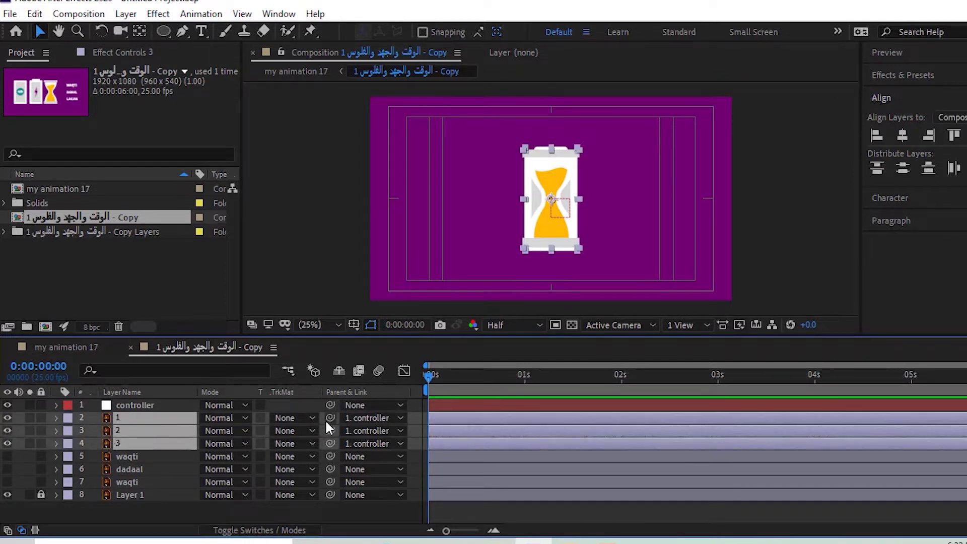
{"action": "left_click_drag", "start_coordinate": [329, 418], "coordinate": [147, 406]}
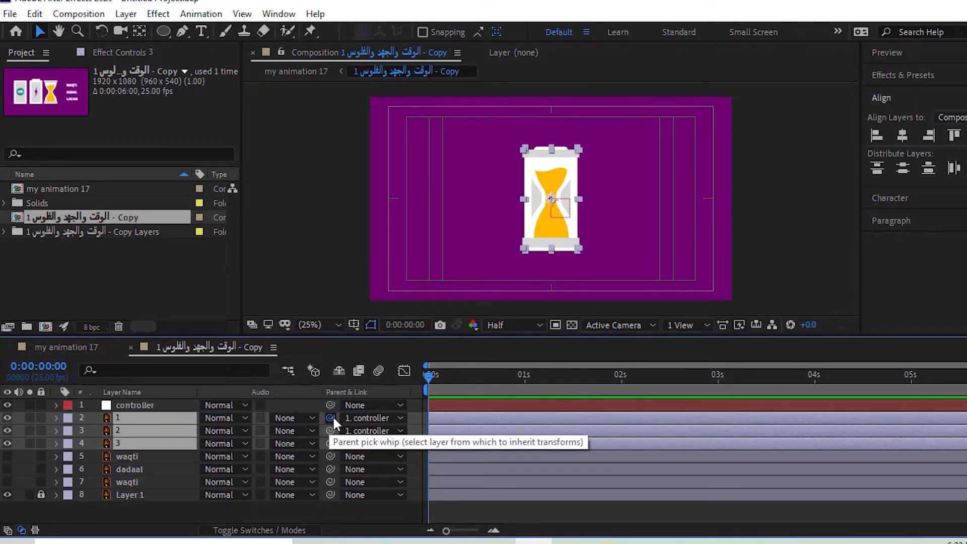
{"action": "left_click", "coordinate": [307, 516]}
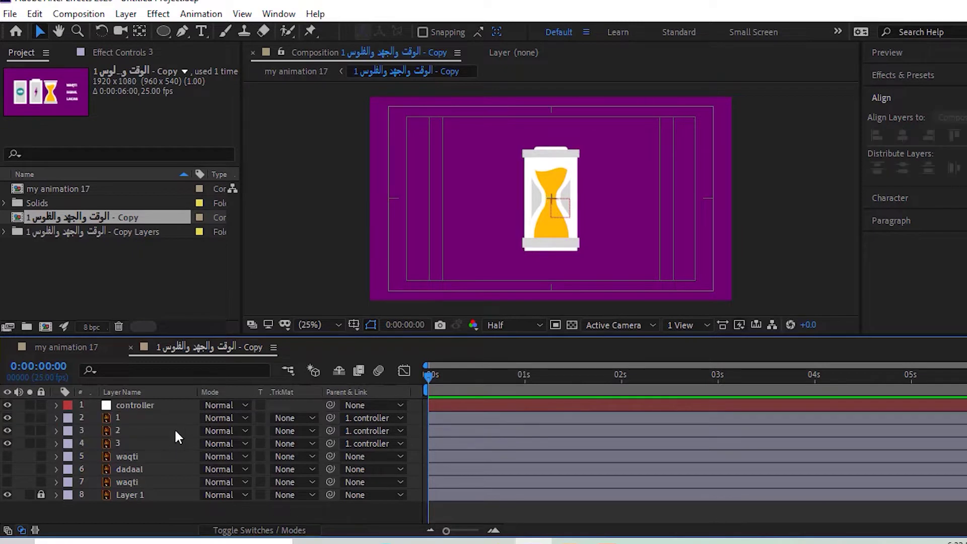
{"action": "left_click", "coordinate": [151, 404]}
{"action": "key", "text": "p"}
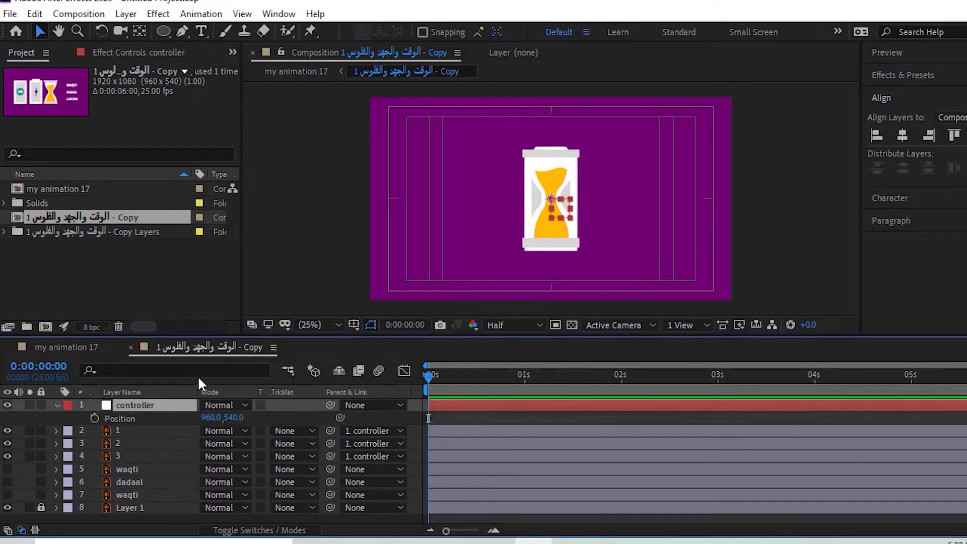
{"action": "left_click_drag", "start_coordinate": [212, 422], "coordinate": [468, 384]}
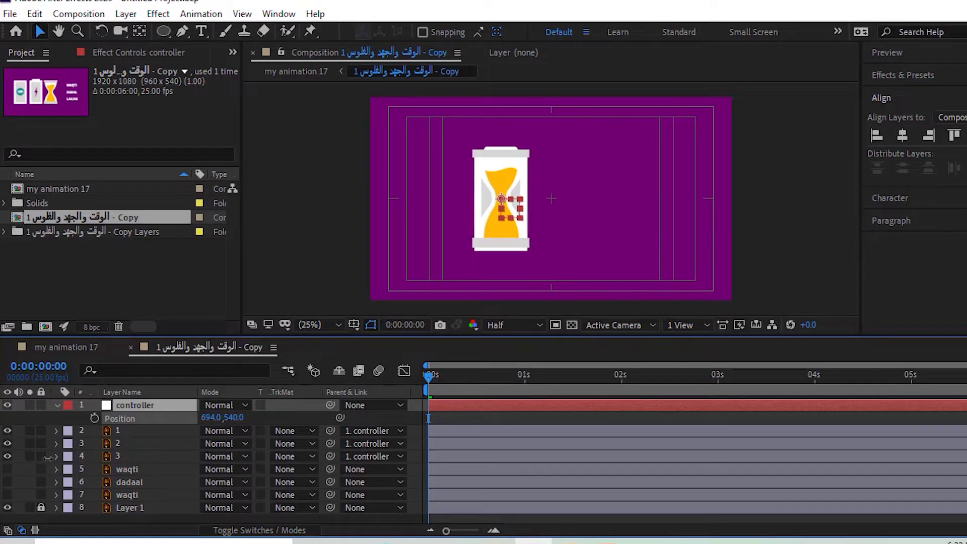
{"action": "mouse_move", "coordinate": [469, 384]}
{"action": "left_mouse_down"}
{"action": "mouse_move", "coordinate": [44, 440]}
{"action": "mouse_move", "coordinate": [46, 407]}
{"action": "left_mouse_up"}
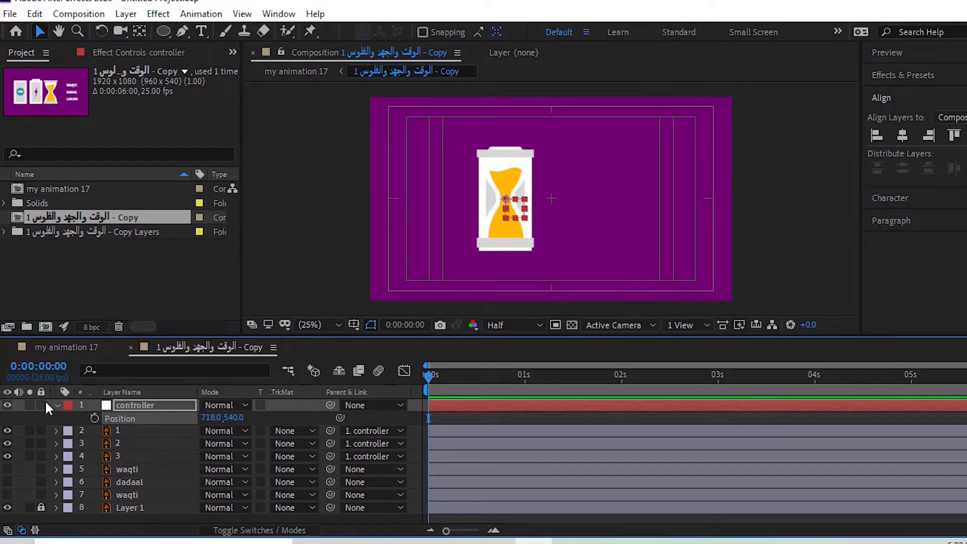
{"action": "key", "text": "ctrl+z"}
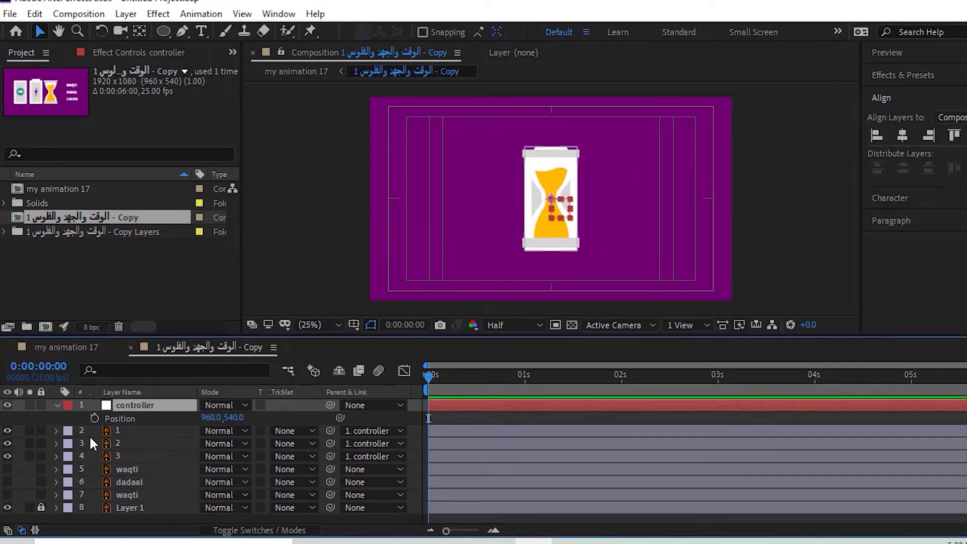
{"action": "left_click", "coordinate": [58, 405]}
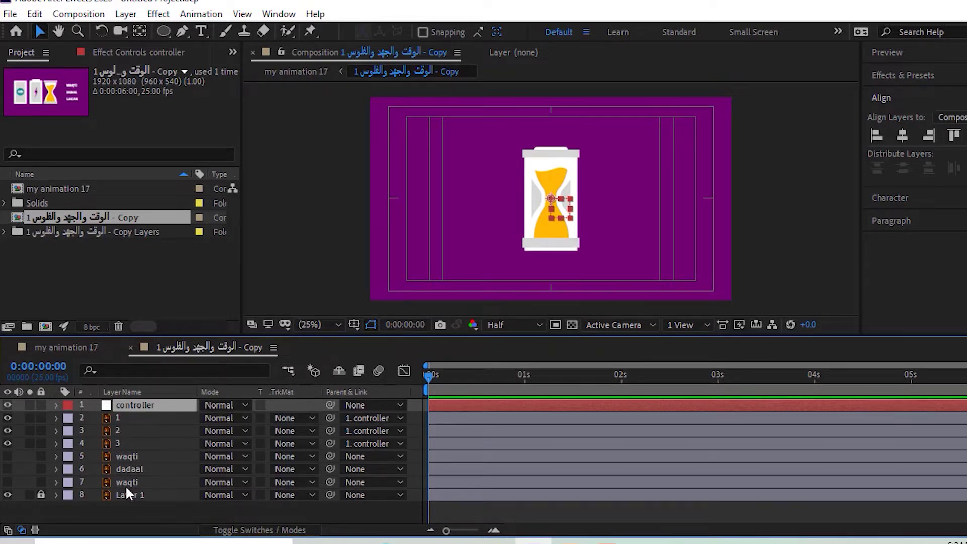
{"action": "left_click", "coordinate": [139, 510]}
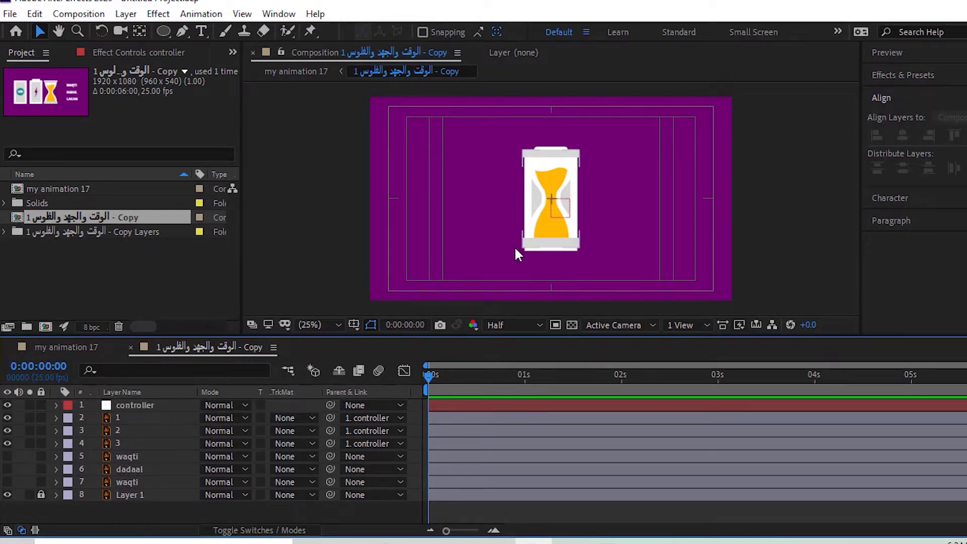
{"action": "key", "text": "space"}
{"action": "key", "text": "space"}
{"action": "left_click", "coordinate": [124, 406]}
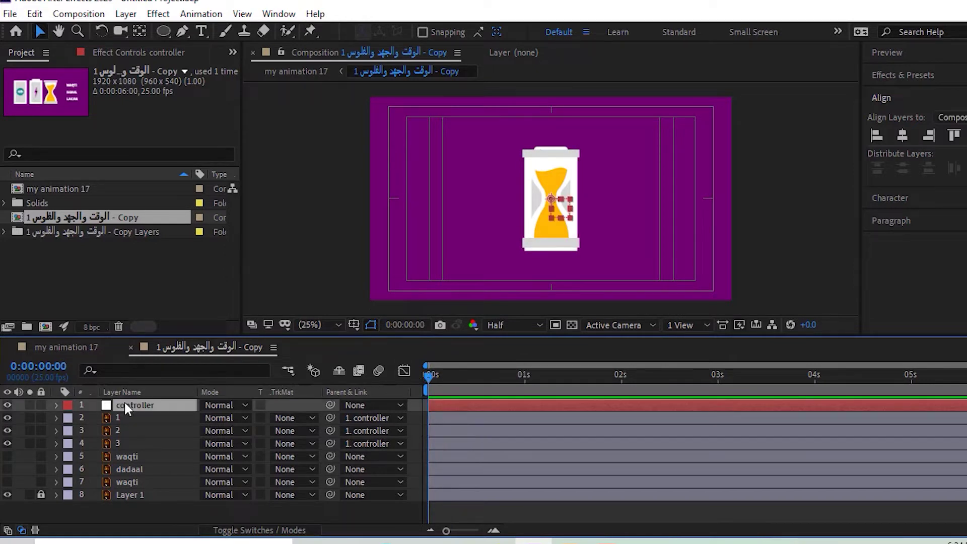
Step: Show the controller's Rotation and advance to 0:00:00:10, discarding a trial 30° rotation
{"action": "key", "text": "r"}
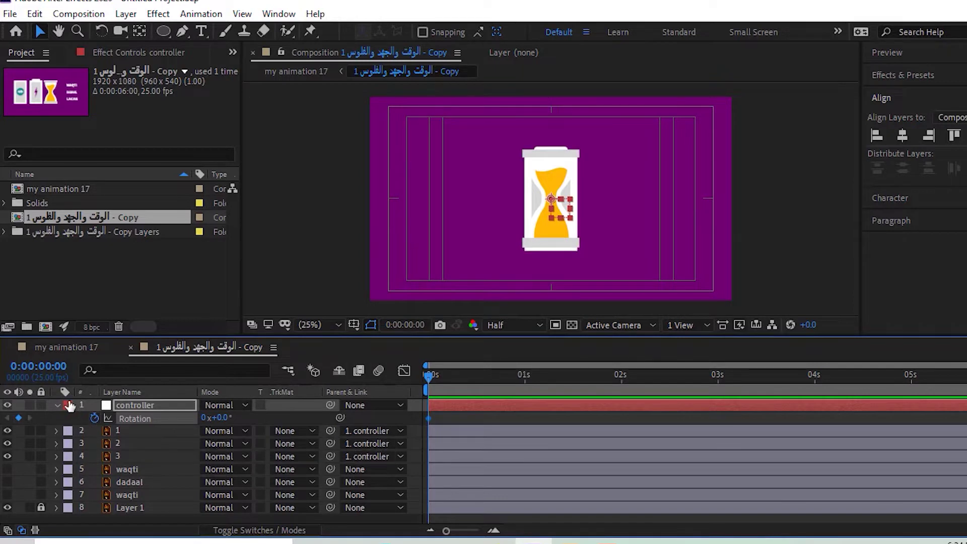
{"action": "left_click", "coordinate": [44, 366]}
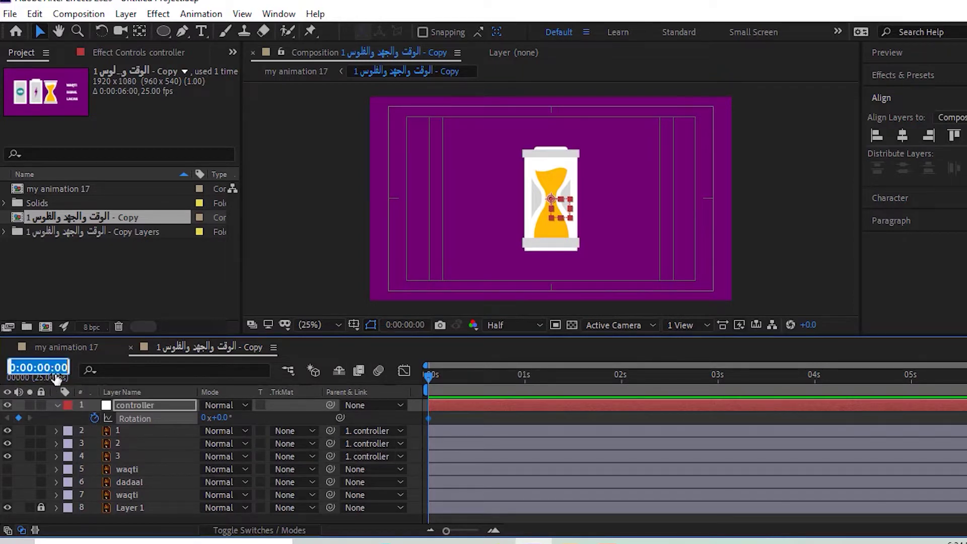
{"action": "type", "text": "+"}
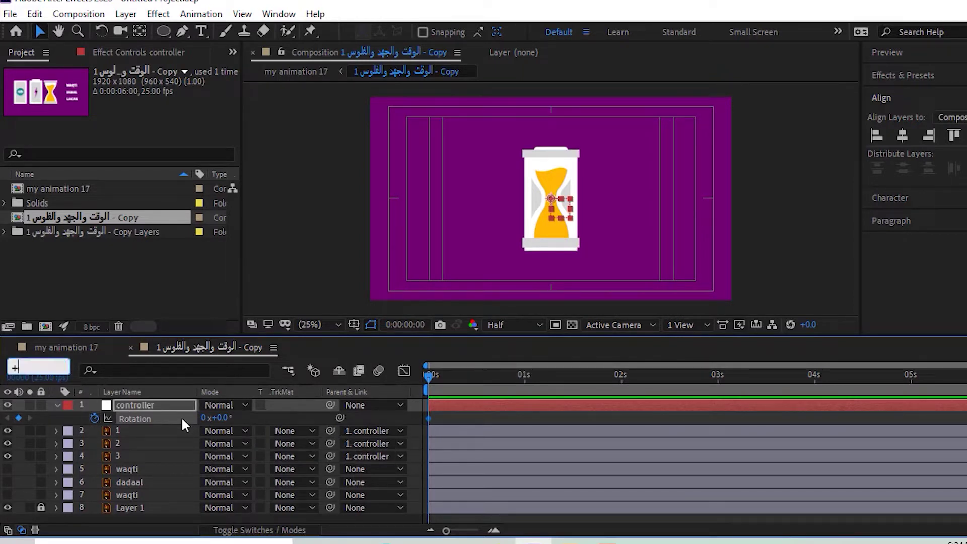
{"action": "type", "text": "10"}
{"action": "key", "text": "Return"}
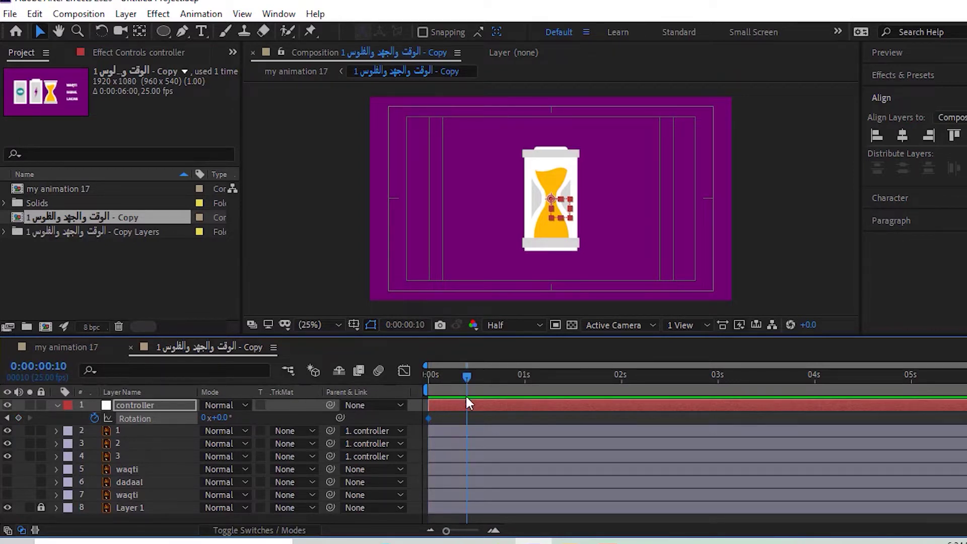
{"action": "left_click_drag", "start_coordinate": [464, 379], "coordinate": [426, 383]}
{"action": "key", "text": "space"}
{"action": "key", "text": "space"}
{"action": "left_click", "coordinate": [30, 366]}
{"action": "type", "text": "+"}
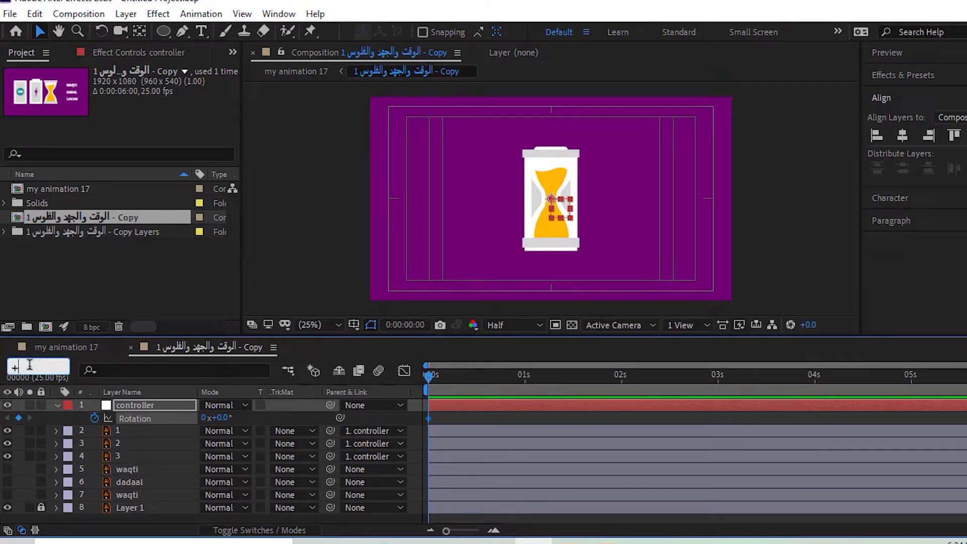
{"action": "type", "text": "10"}
{"action": "key", "text": "Return"}
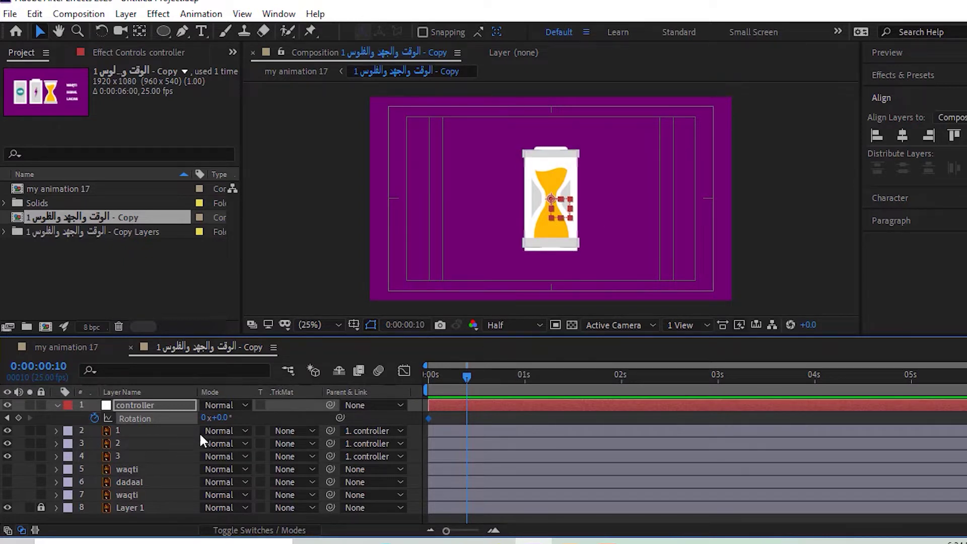
{"action": "left_click_drag", "start_coordinate": [231, 417], "coordinate": [247, 417]}
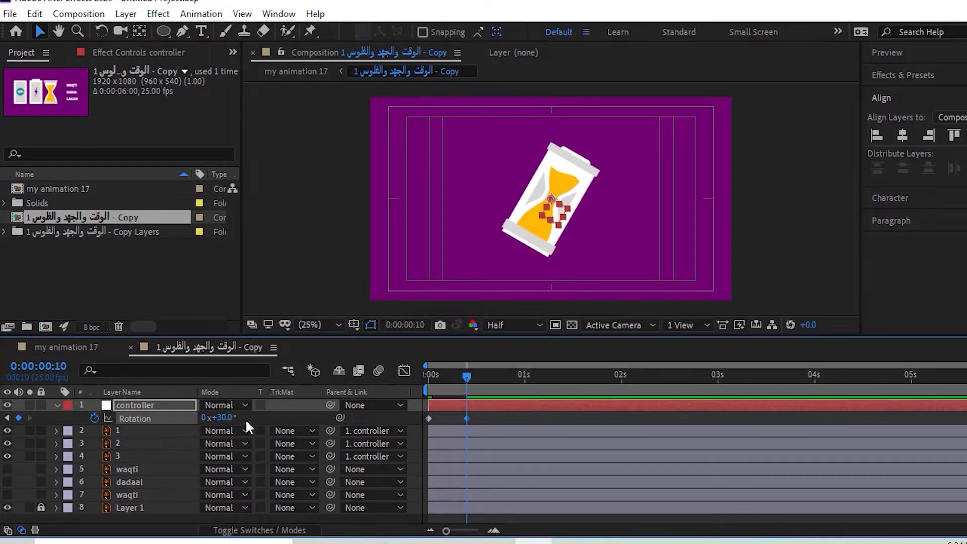
{"action": "key", "text": "ctrl+z"}
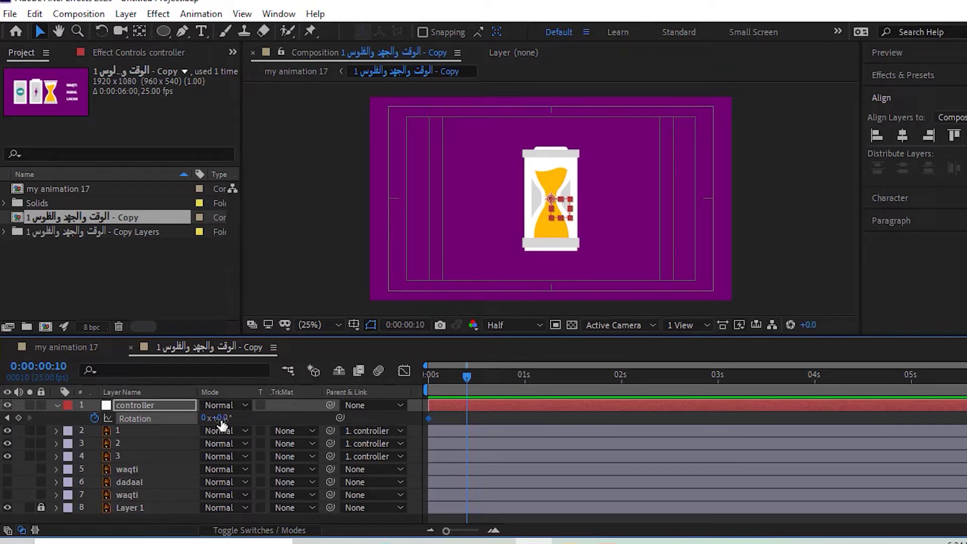
Step: Key Rotation at about -7° at 0:00:00:10, 188° at 0:00:00:20 and 176° at 0:00:01:05
{"action": "left_click_drag", "start_coordinate": [221, 420], "coordinate": [211, 418]}
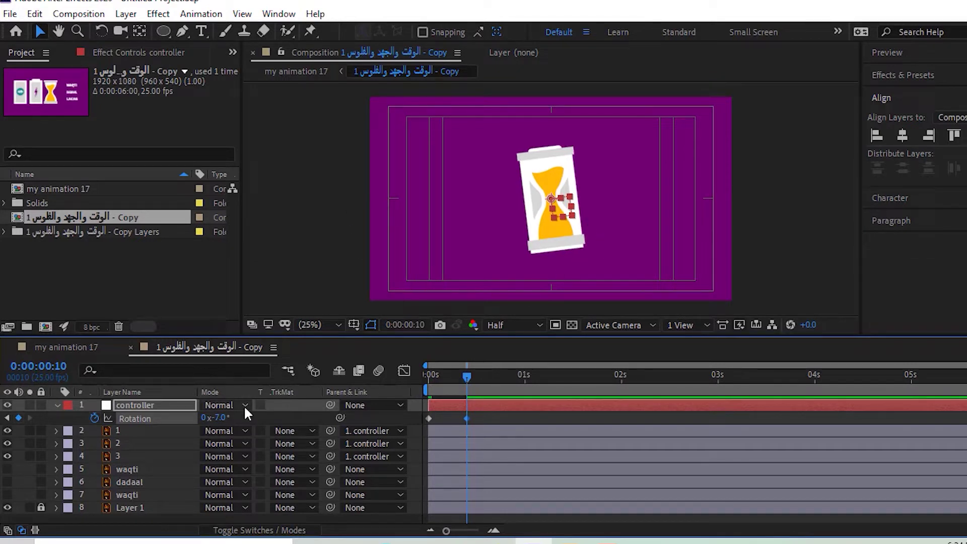
{"action": "left_click", "coordinate": [39, 366]}
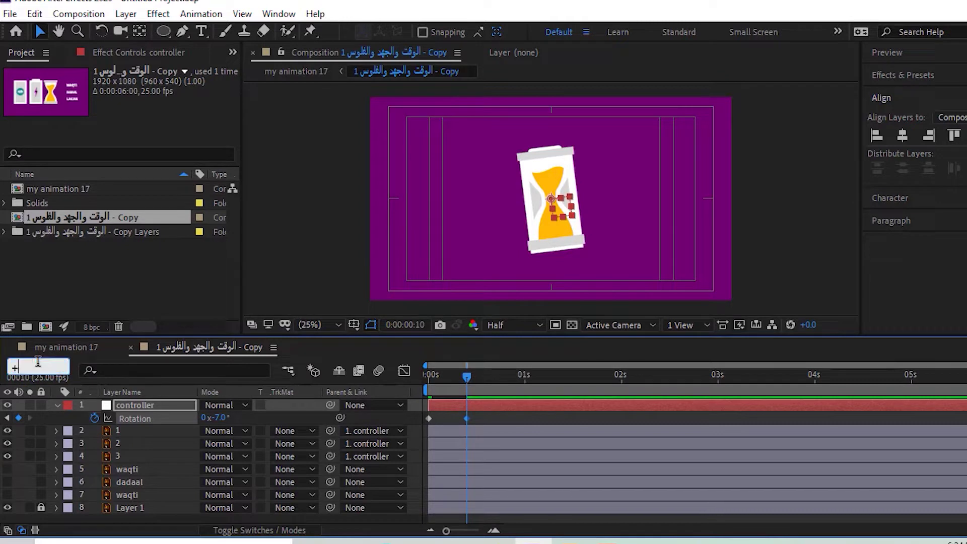
{"action": "type", "text": "+10"}
{"action": "key", "text": "Return"}
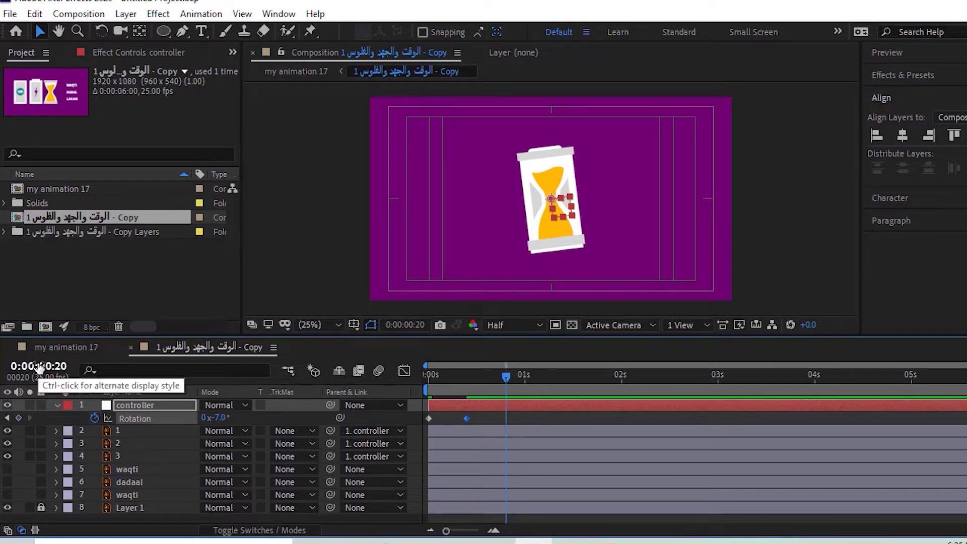
{"action": "left_click_drag", "start_coordinate": [220, 422], "coordinate": [362, 413]}
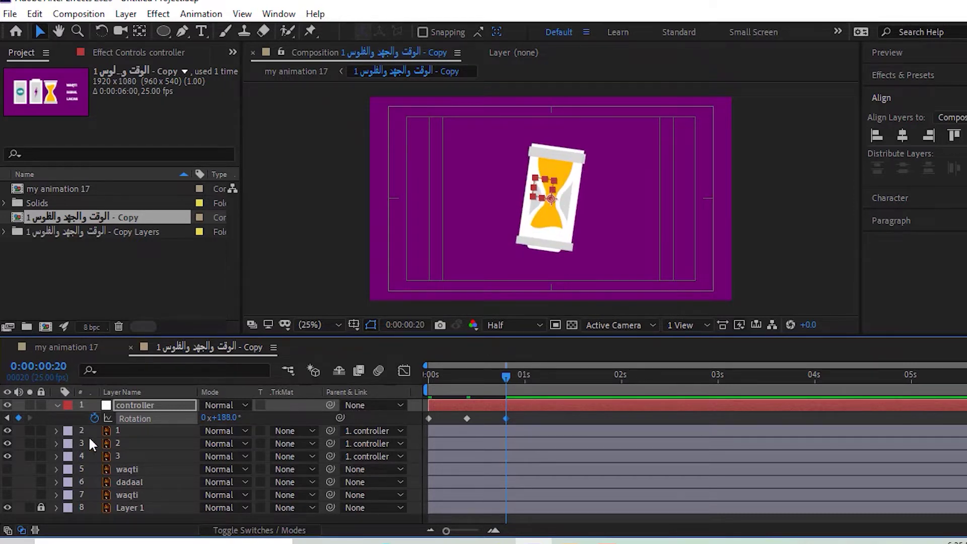
{"action": "left_click", "coordinate": [54, 366]}
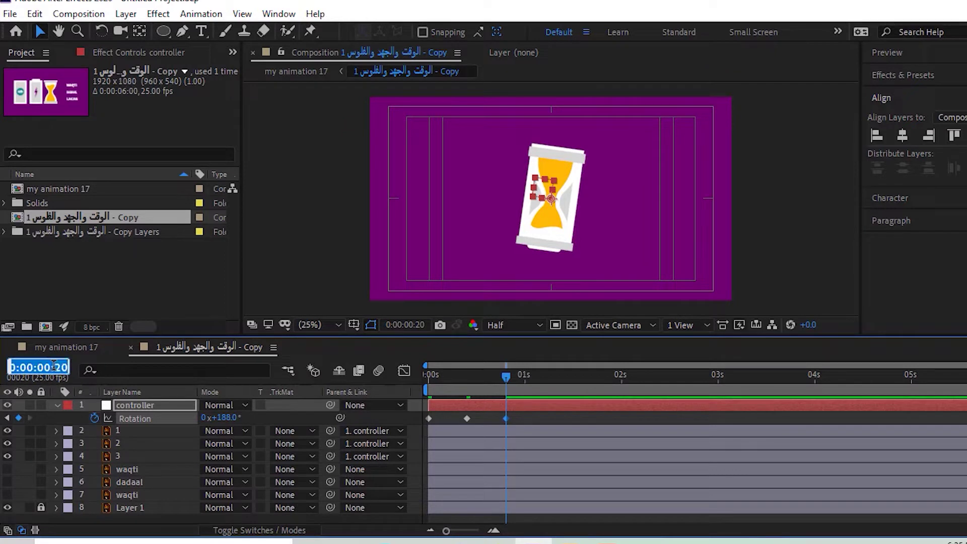
{"action": "type", "text": "+10"}
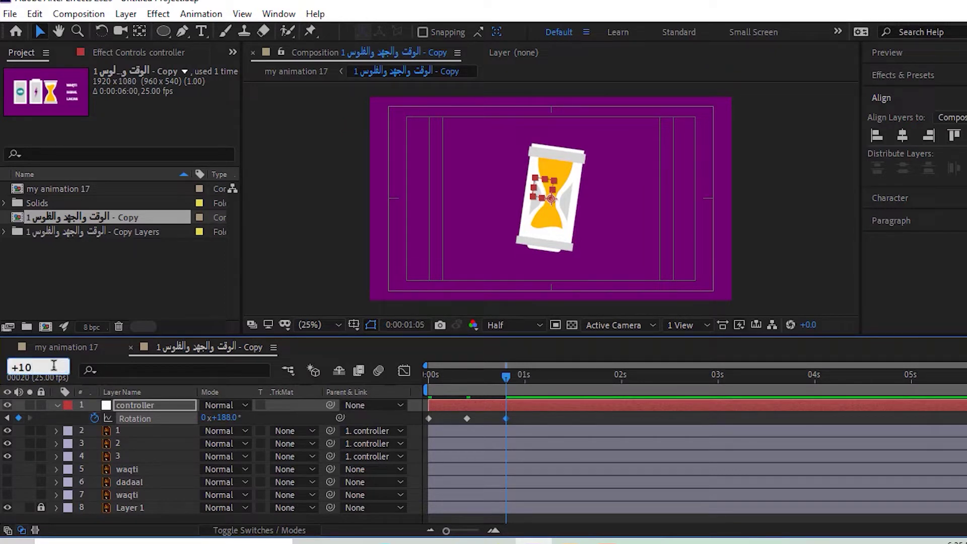
{"action": "key", "text": "Return"}
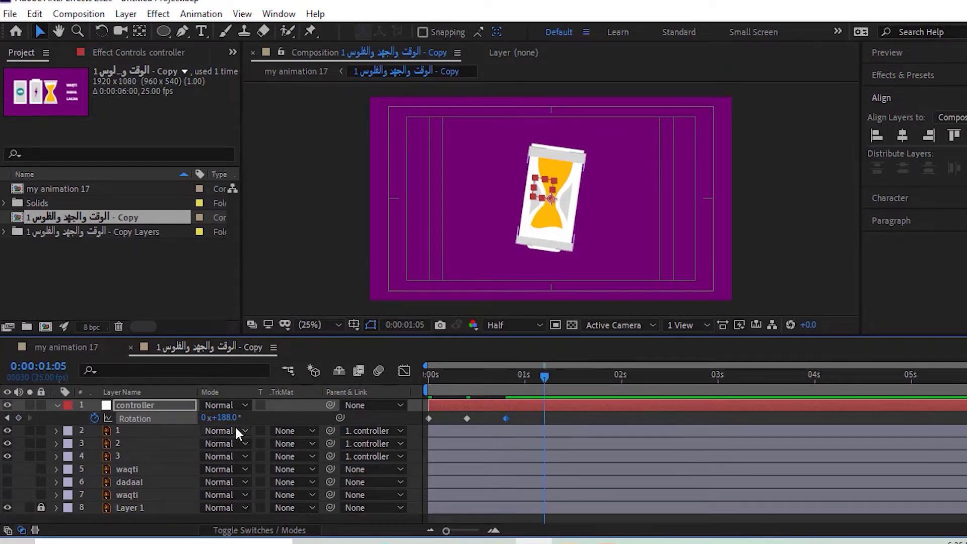
{"action": "left_click_drag", "start_coordinate": [232, 422], "coordinate": [218, 416]}
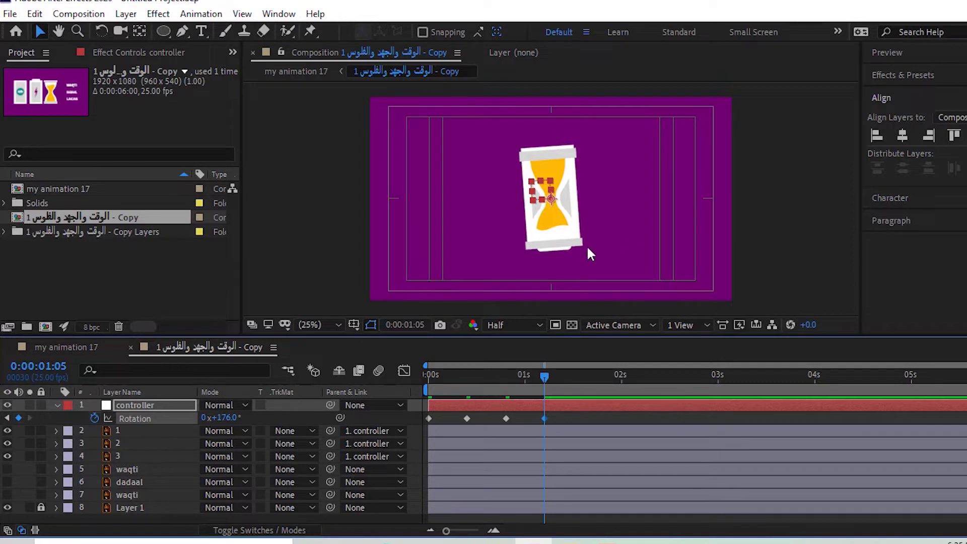
Step: Key Rotation at 180° at 0:00:01:15 and tilt the 1:05 keyframe slightly further
{"action": "left_click", "coordinate": [55, 367]}
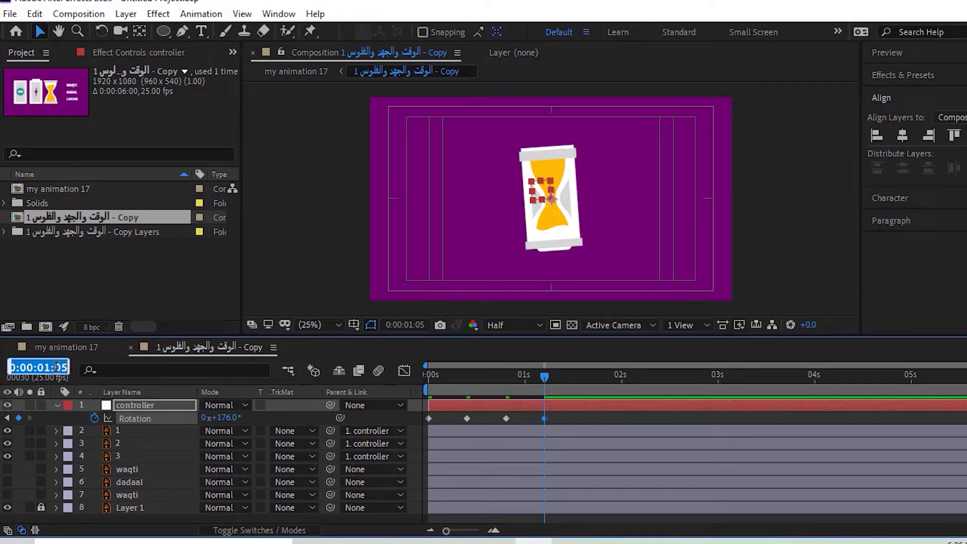
{"action": "type", "text": "+10"}
{"action": "key", "text": "Return"}
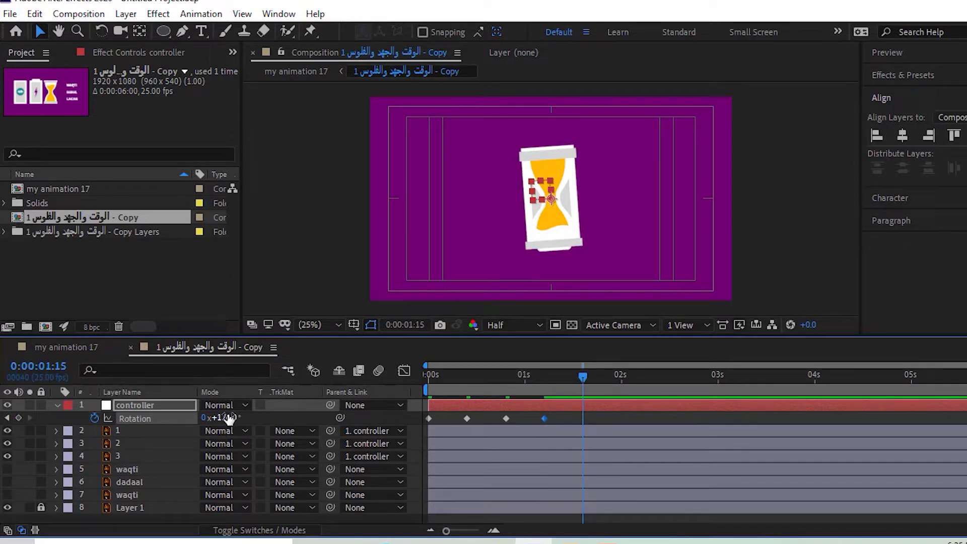
{"action": "left_click_drag", "start_coordinate": [229, 418], "coordinate": [231, 414]}
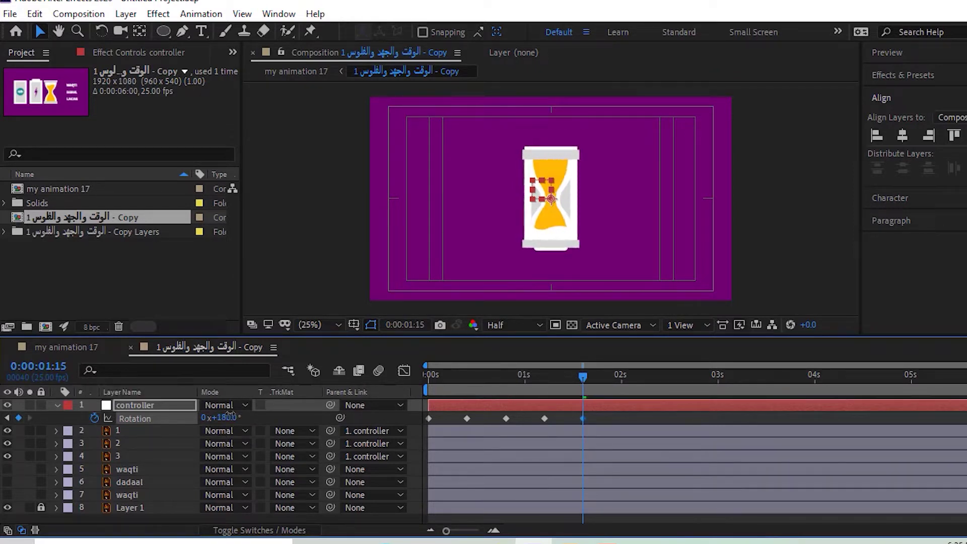
{"action": "left_click", "coordinate": [7, 417]}
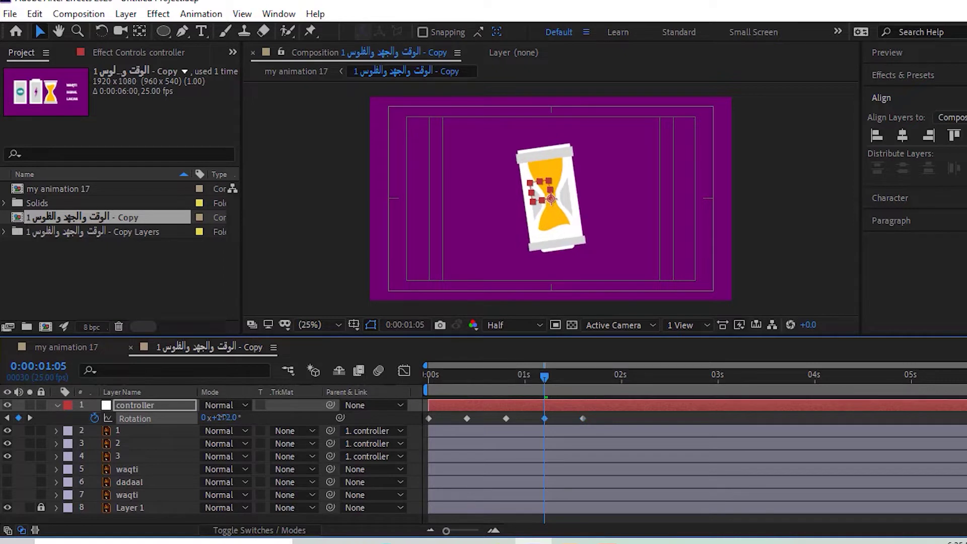
{"action": "left_click_drag", "start_coordinate": [226, 423], "coordinate": [223, 425]}
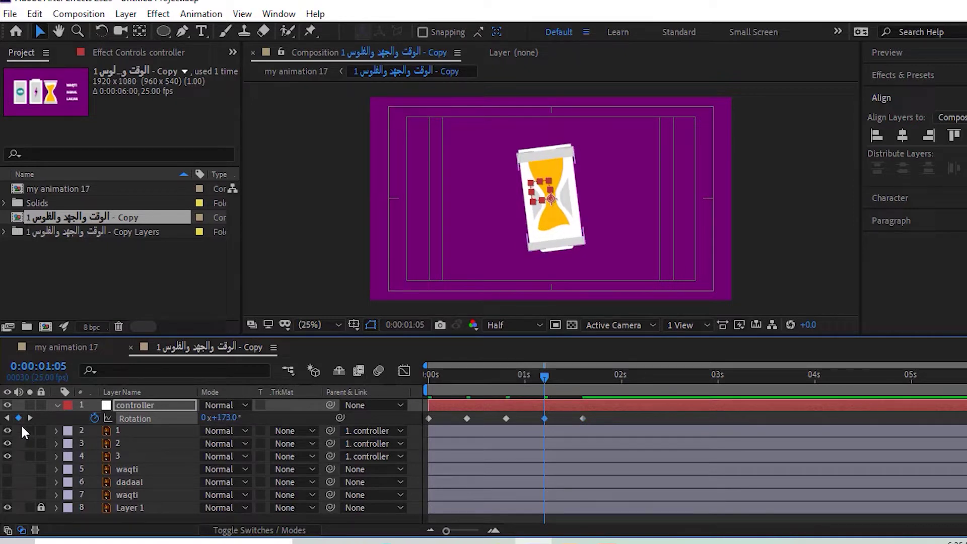
{"action": "left_click", "coordinate": [28, 418]}
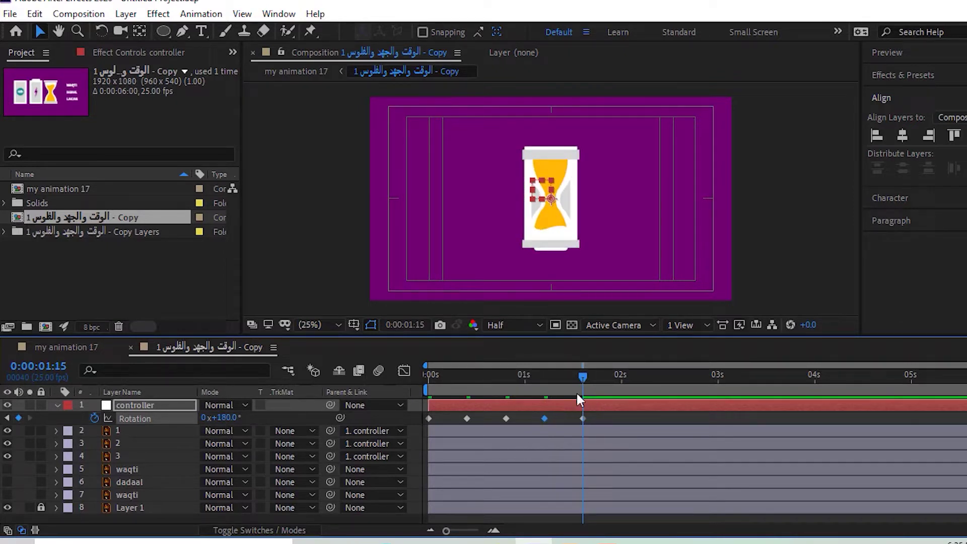
Step: Preview the rotation from the start and adjust around the final 1:15 keyframe
{"action": "key", "text": "Home"}
{"action": "key", "text": "space"}
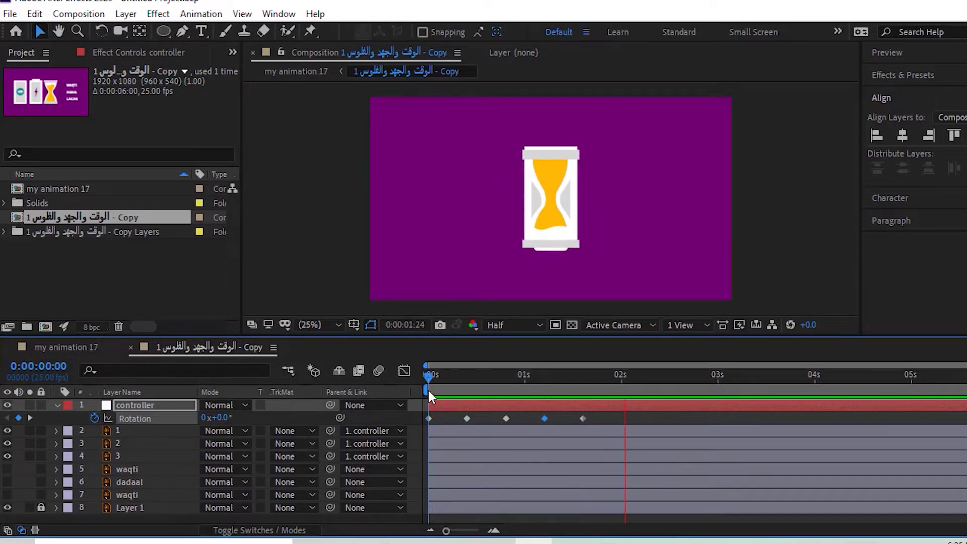
{"action": "mouse_move", "coordinate": [425, 375]}
{"action": "left_mouse_down"}
{"action": "mouse_move", "coordinate": [455, 374]}
{"action": "mouse_move", "coordinate": [428, 375]}
{"action": "left_mouse_up"}
{"action": "key", "text": "space"}
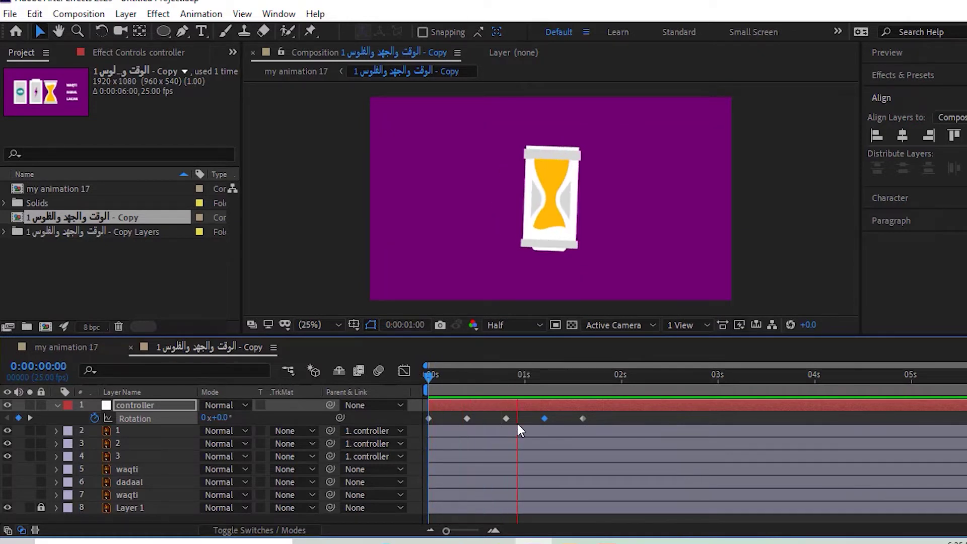
{"action": "left_click", "coordinate": [576, 384]}
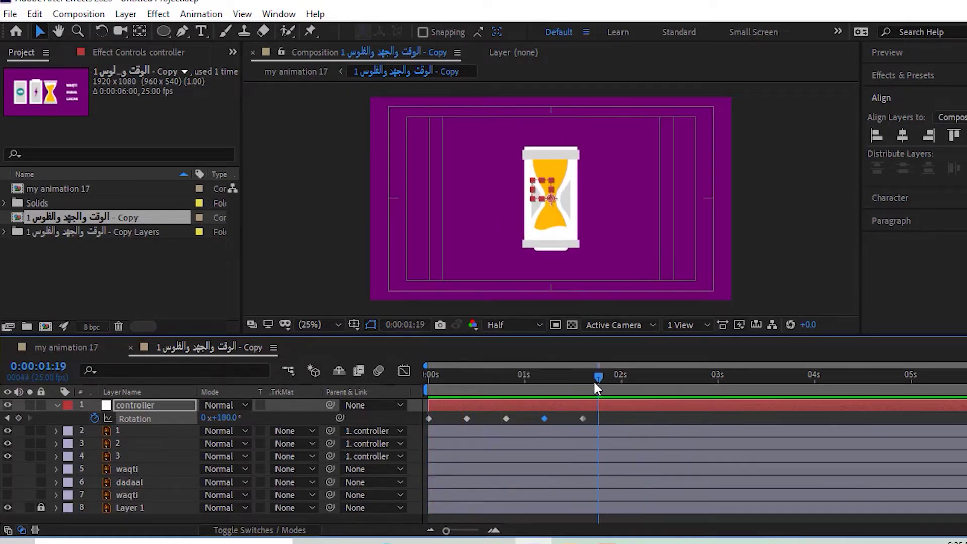
{"action": "left_click", "coordinate": [582, 375]}
{"action": "left_click_drag", "start_coordinate": [582, 374], "coordinate": [599, 377]}
Step: Key the controller Rotation 10 frames apart, tilting the hourglass to 172° then swinging it the other way
{"action": "left_click", "coordinate": [50, 365]}
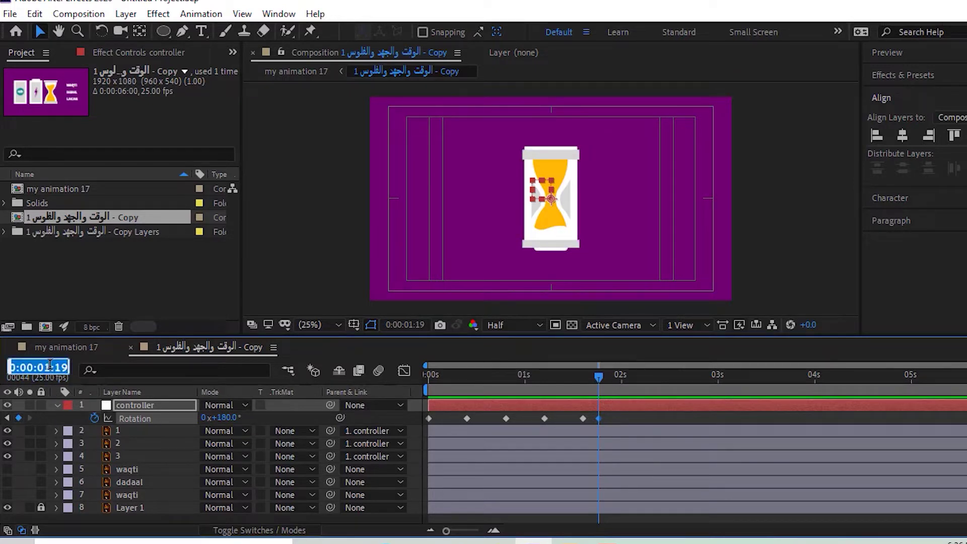
{"action": "type", "text": "+18"}
{"action": "type", "text": "0"}
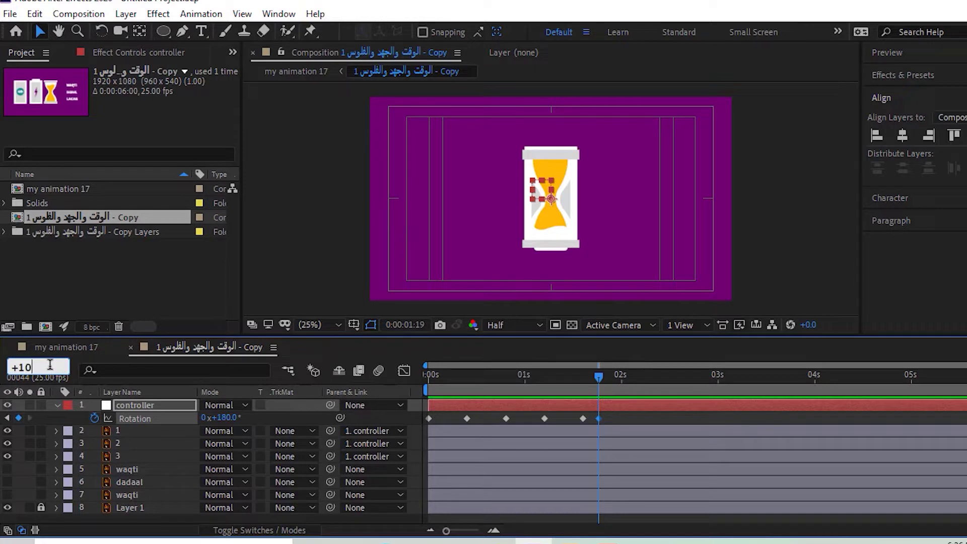
{"action": "key", "text": "Return"}
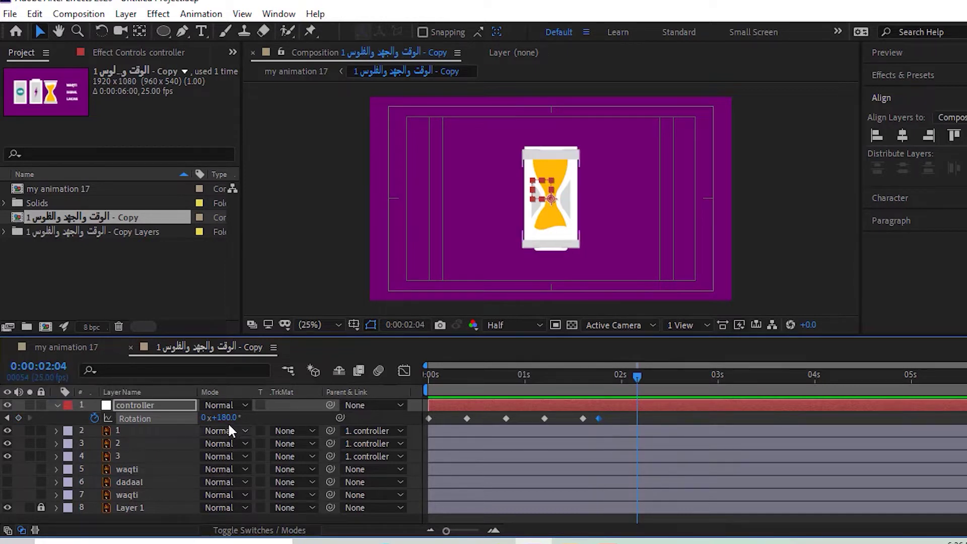
{"action": "left_click_drag", "start_coordinate": [220, 418], "coordinate": [217, 418]}
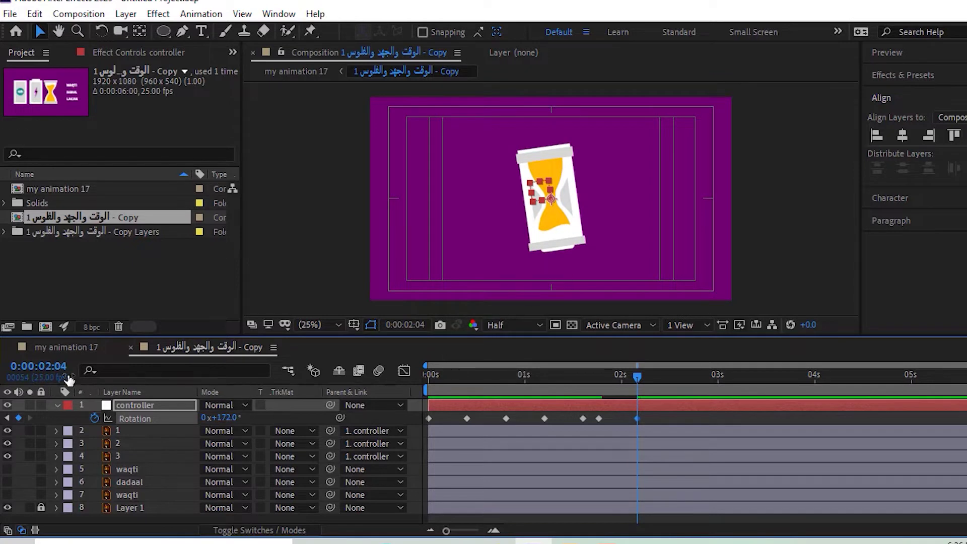
{"action": "left_click", "coordinate": [55, 366]}
{"action": "type", "text": "+"}
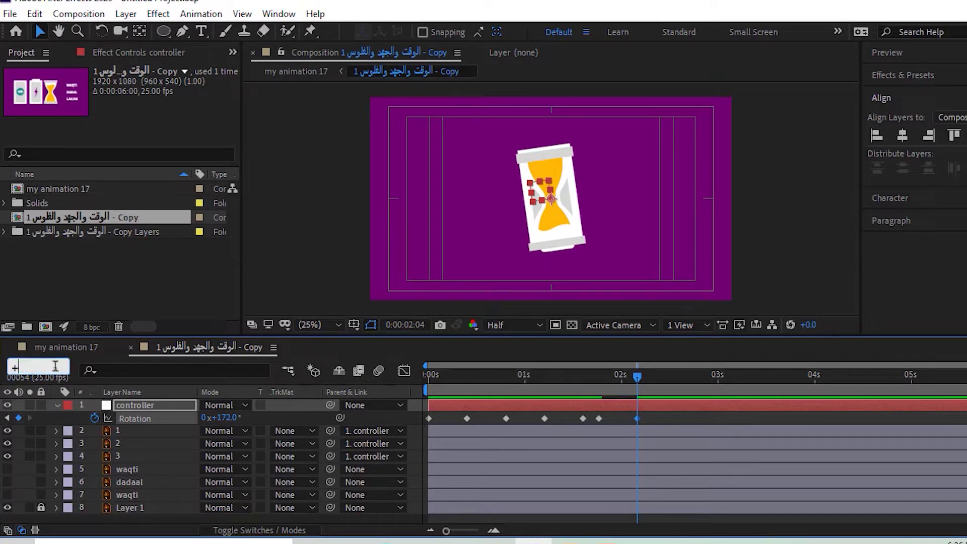
{"action": "type", "text": "10"}
{"action": "key", "text": "Return"}
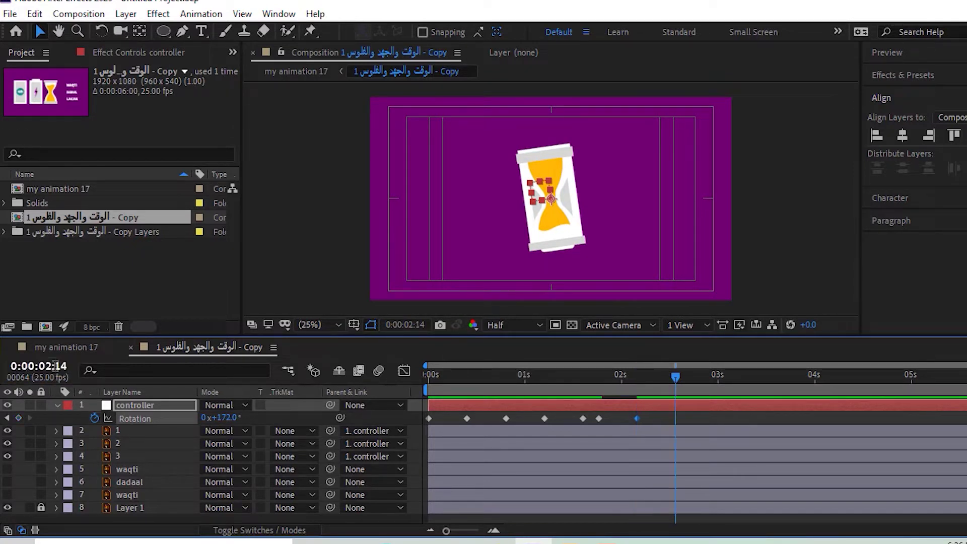
{"action": "left_click_drag", "start_coordinate": [230, 418], "coordinate": [386, 427]}
Step: Add further 10-frame keys tilting back to 353° and then 361°, ending at 0:00:03:13
{"action": "left_click", "coordinate": [62, 363]}
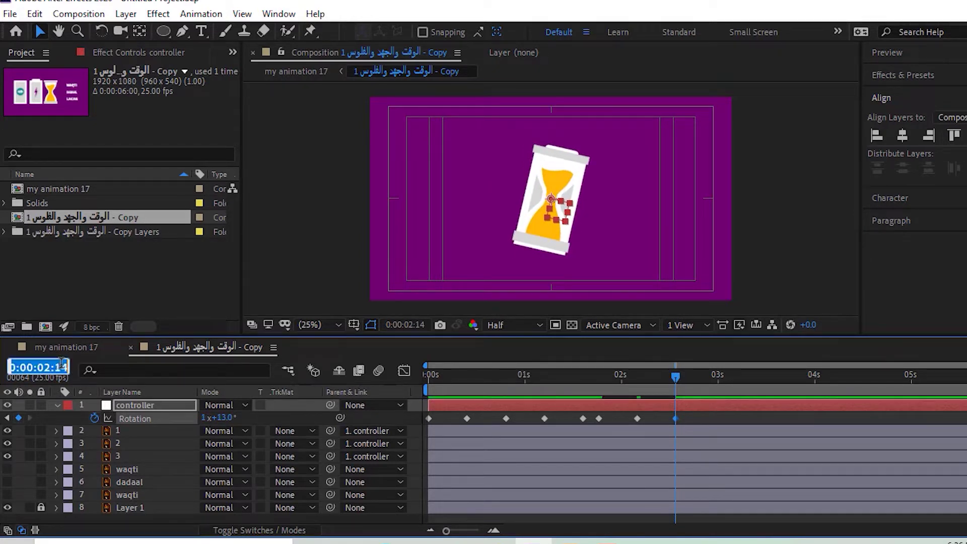
{"action": "type", "text": "+"}
{"action": "type", "text": "13.0"}
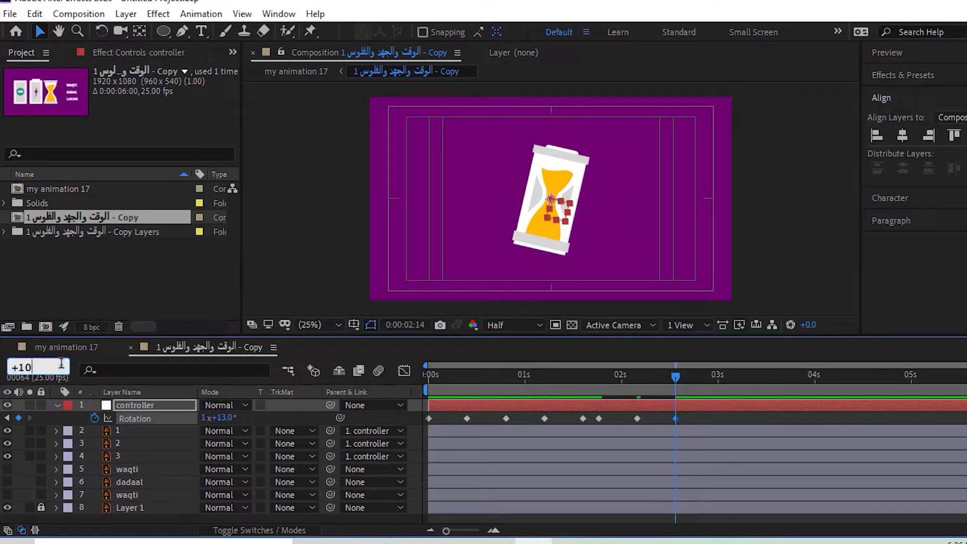
{"action": "key", "text": "Return"}
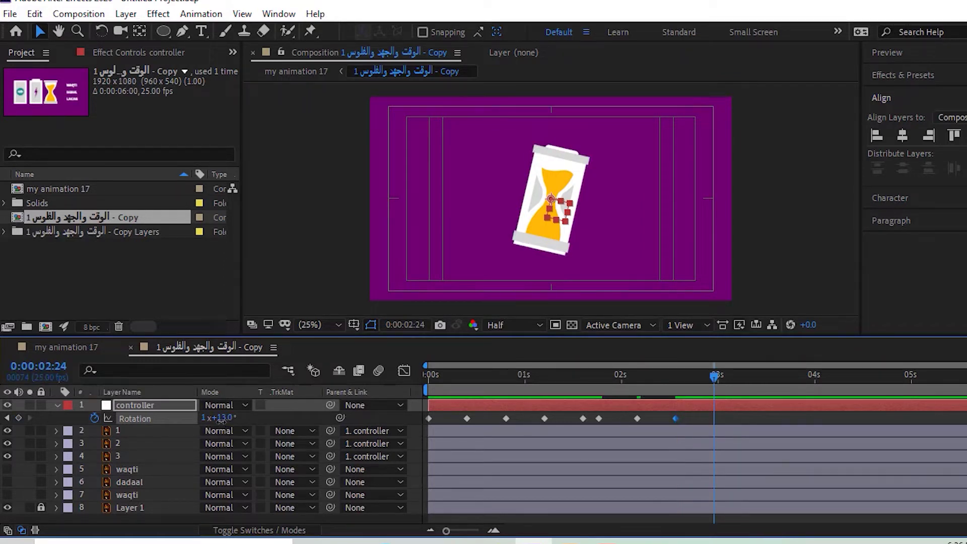
{"action": "left_click_drag", "start_coordinate": [228, 425], "coordinate": [204, 415]}
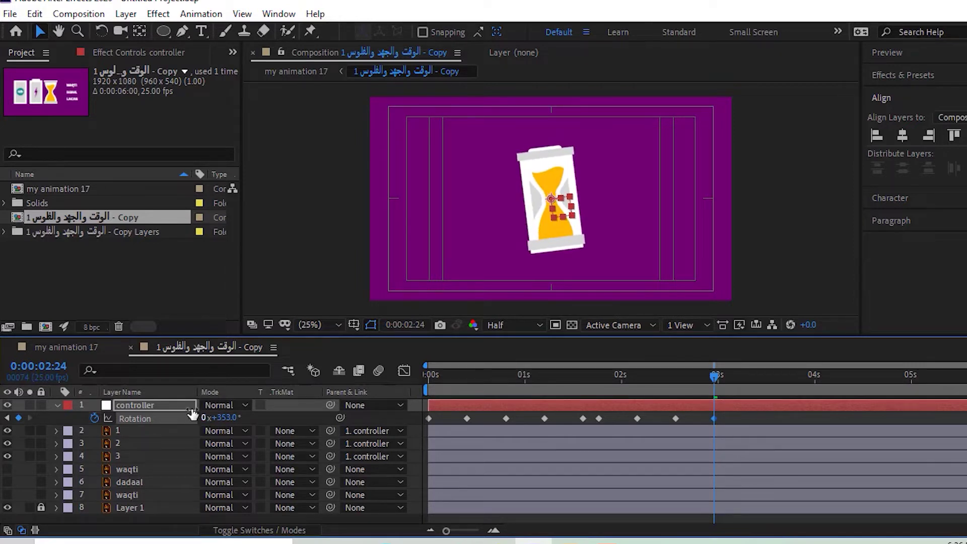
{"action": "left_click", "coordinate": [53, 365]}
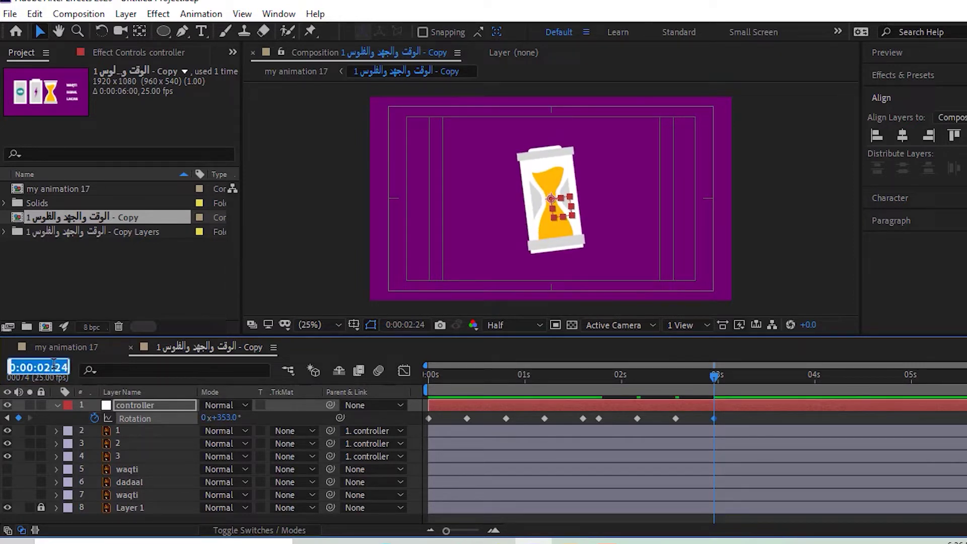
{"action": "type", "text": "+353."}
{"action": "type", "text": "0"}
{"action": "type", "text": "+10"}
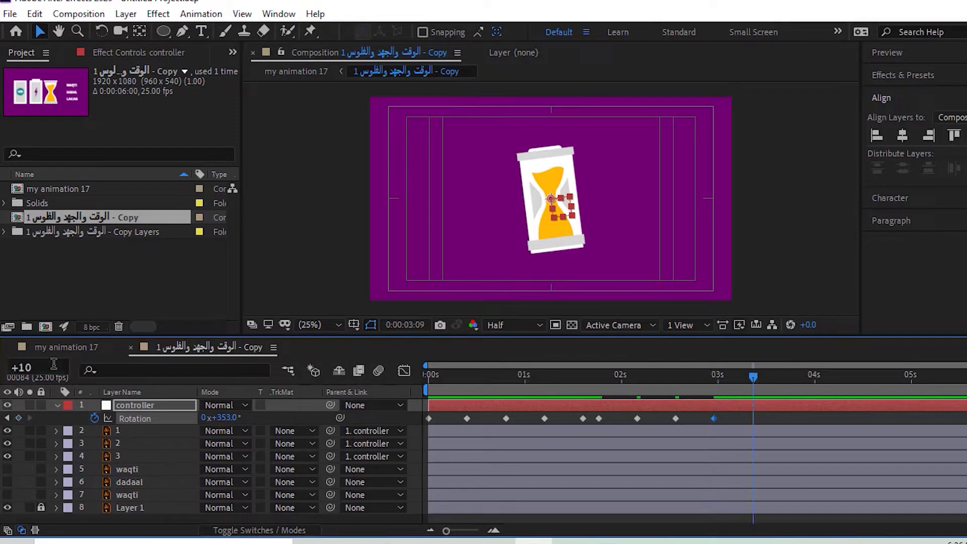
{"action": "key", "text": "Return"}
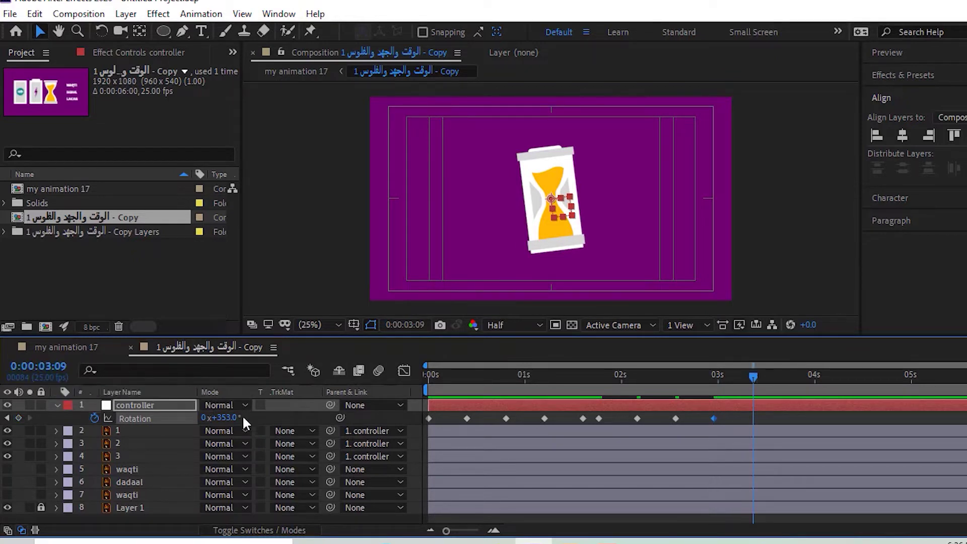
{"action": "left_click", "coordinate": [236, 418]}
{"action": "type", "text": "361"}
{"action": "key", "text": "Return"}
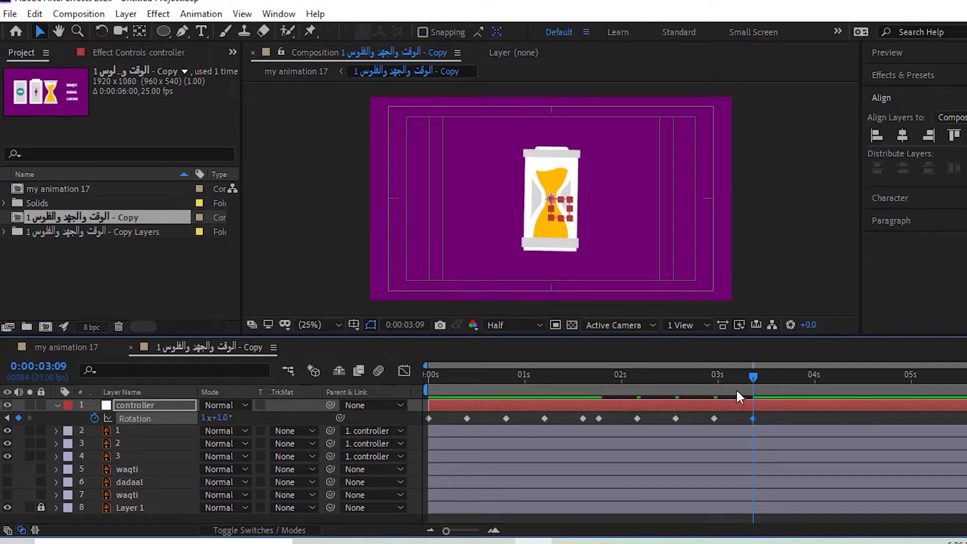
{"action": "left_click_drag", "start_coordinate": [756, 378], "coordinate": [771, 379]}
Step: Keyframe the controller Rotation here and tilt the hourglass to 352° 10 frames later
{"action": "left_click", "coordinate": [18, 418]}
{"action": "left_click", "coordinate": [56, 366]}
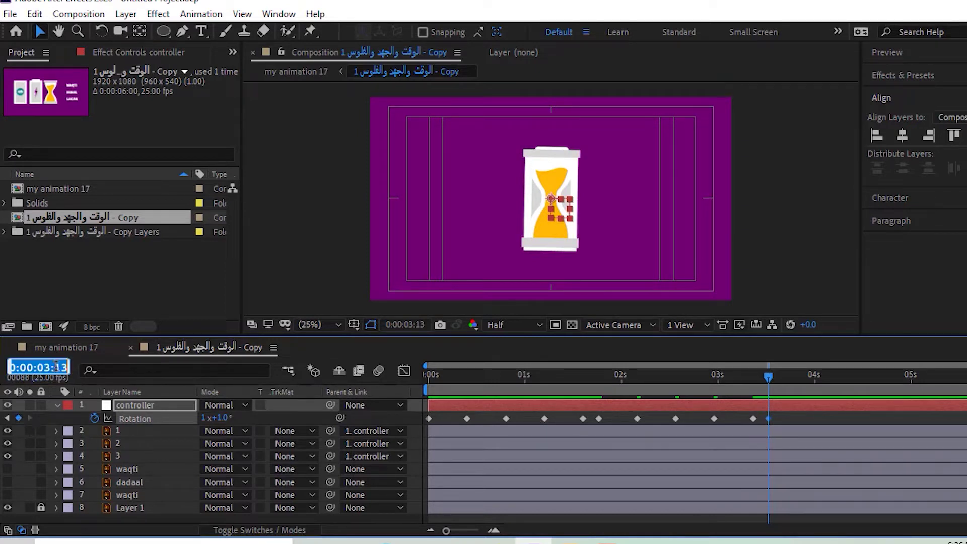
{"action": "type", "text": "+1"}
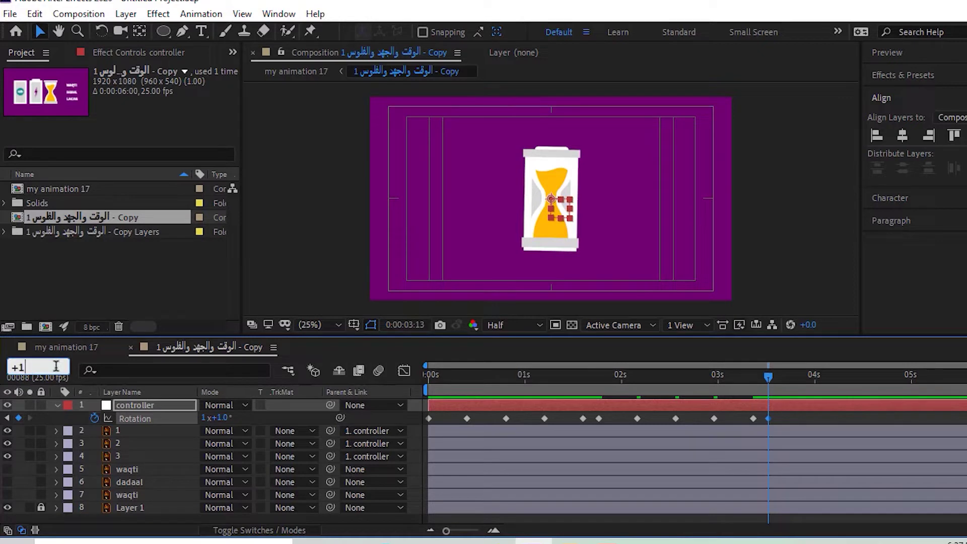
{"action": "type", "text": ".0"}
{"action": "key", "text": "Return"}
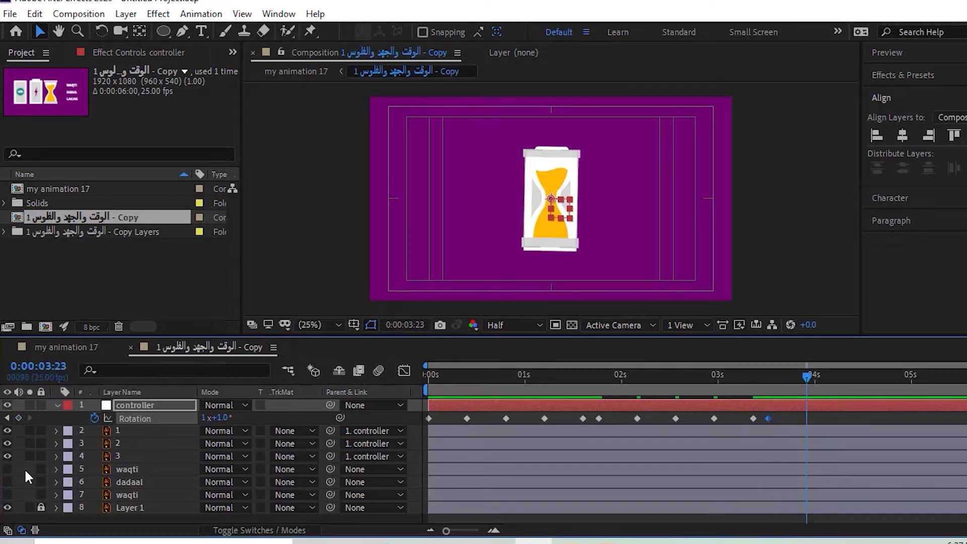
{"action": "left_click_drag", "start_coordinate": [221, 418], "coordinate": [217, 424]}
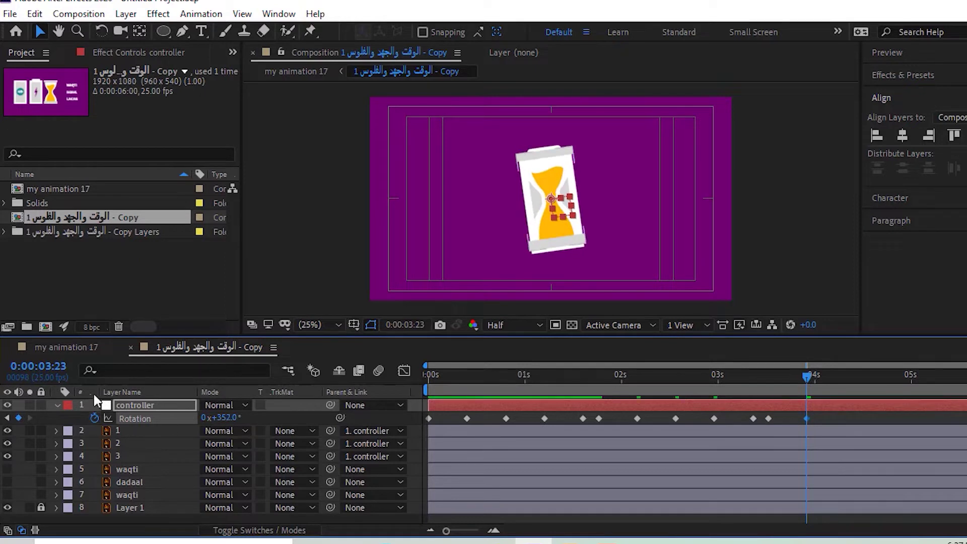
Step: Key the Rotation at 1x+190° and then 1x+170° on successive 10-frame steps
{"action": "left_click", "coordinate": [52, 368]}
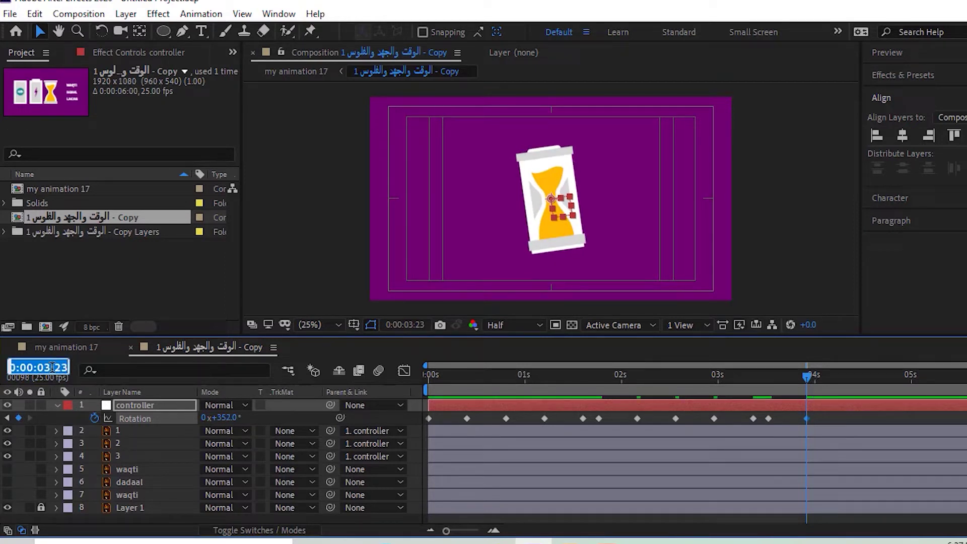
{"action": "type", "text": "+10"}
{"action": "key", "text": "Return"}
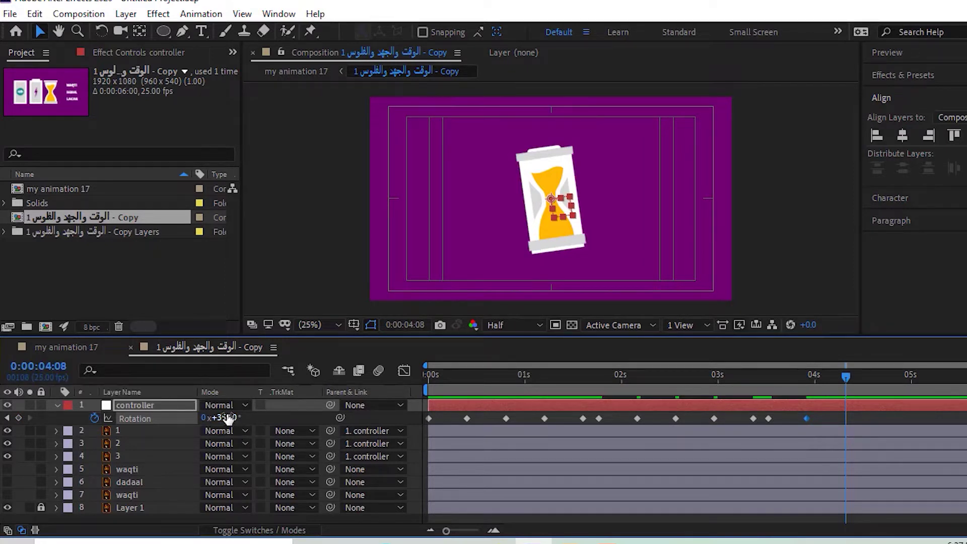
{"action": "left_click_drag", "start_coordinate": [224, 419], "coordinate": [385, 424]}
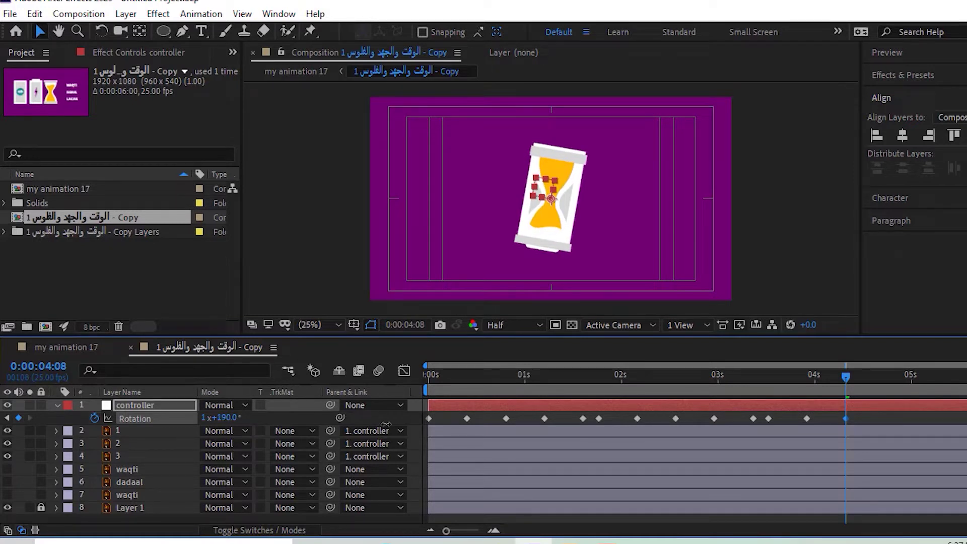
{"action": "left_click", "coordinate": [44, 370]}
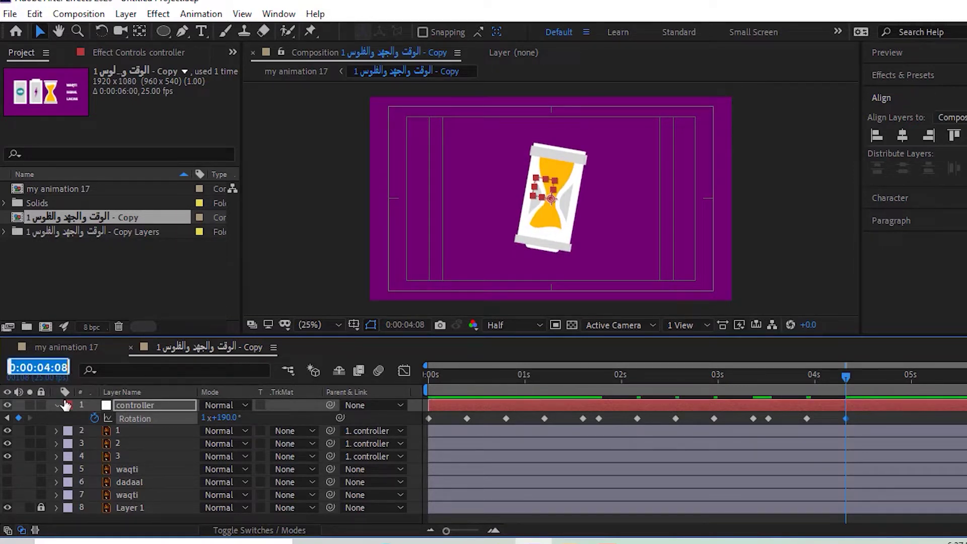
{"action": "type", "text": "+19"}
{"action": "type", "text": "0"}
{"action": "key", "text": "Return"}
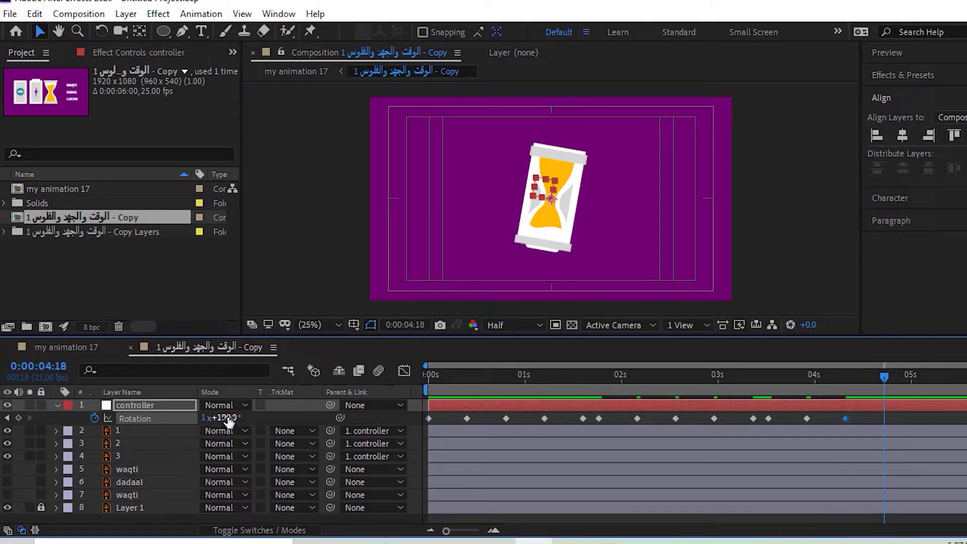
{"action": "left_click_drag", "start_coordinate": [227, 418], "coordinate": [211, 418]}
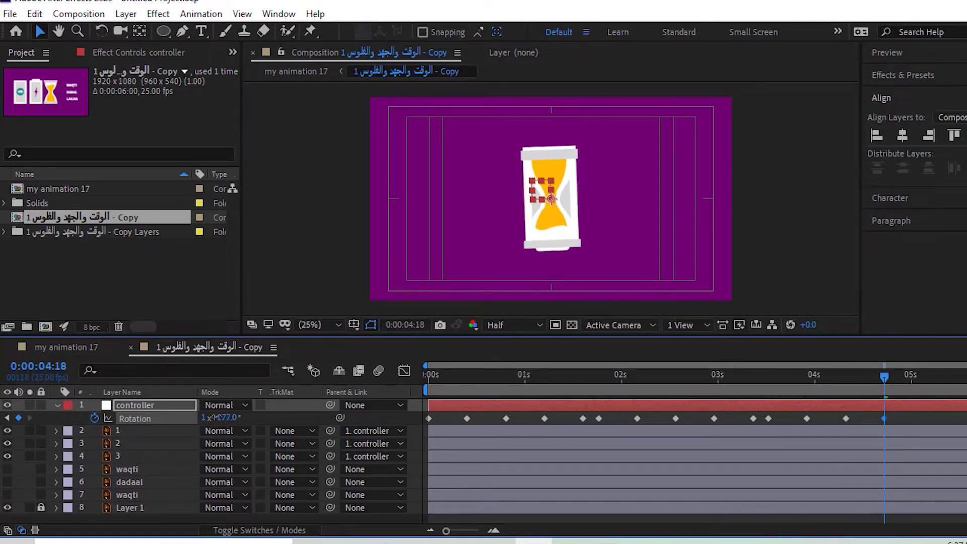
{"action": "type", "text": "170"}
Step: Finish the hourglass upright at 1x+179° at 0:00:05:03, then preview from the start
{"action": "left_click", "coordinate": [41, 367]}
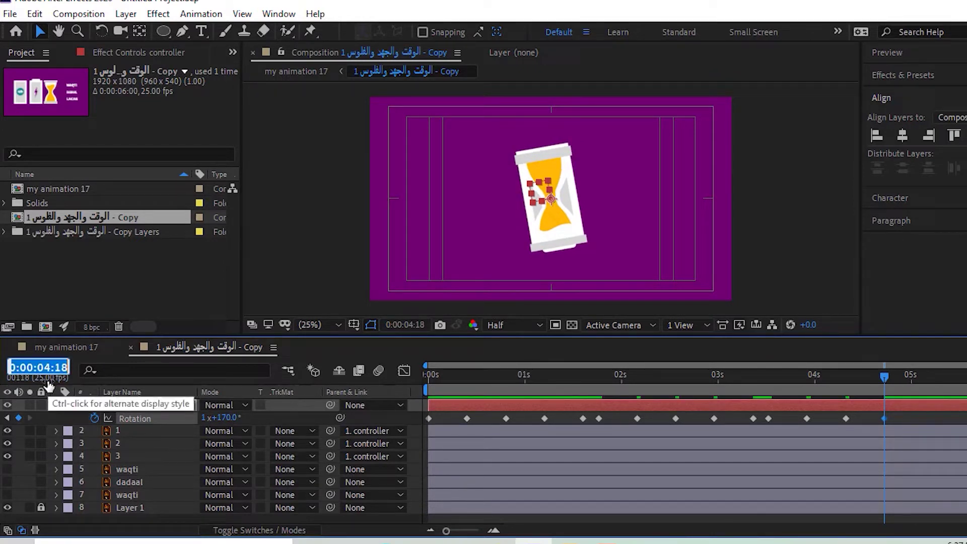
{"action": "type", "text": "+10"}
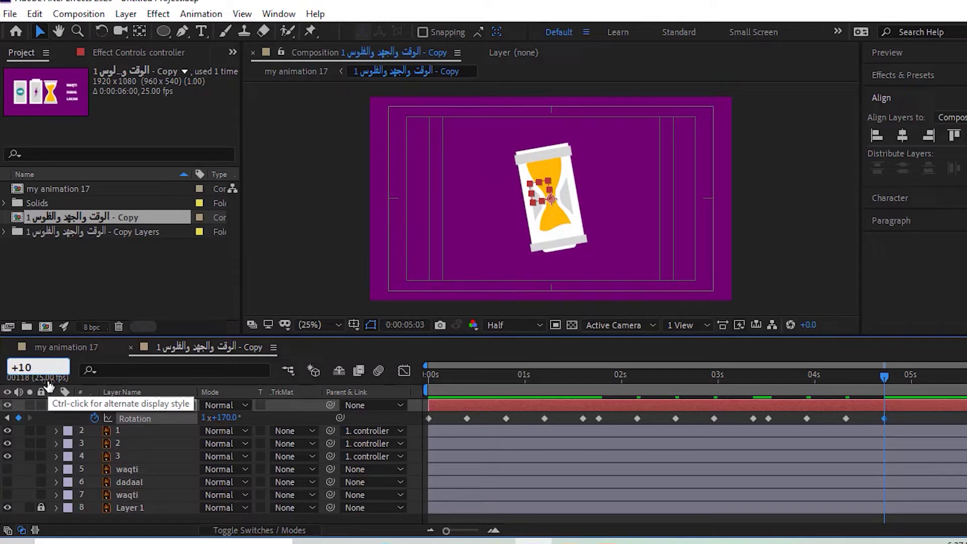
{"action": "key", "text": "Return"}
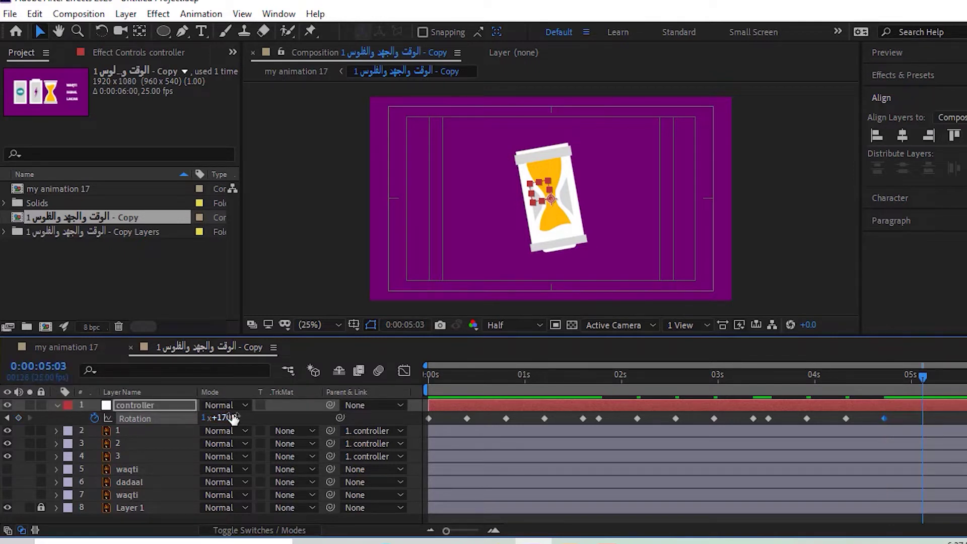
{"action": "left_click_drag", "start_coordinate": [233, 417], "coordinate": [241, 416]}
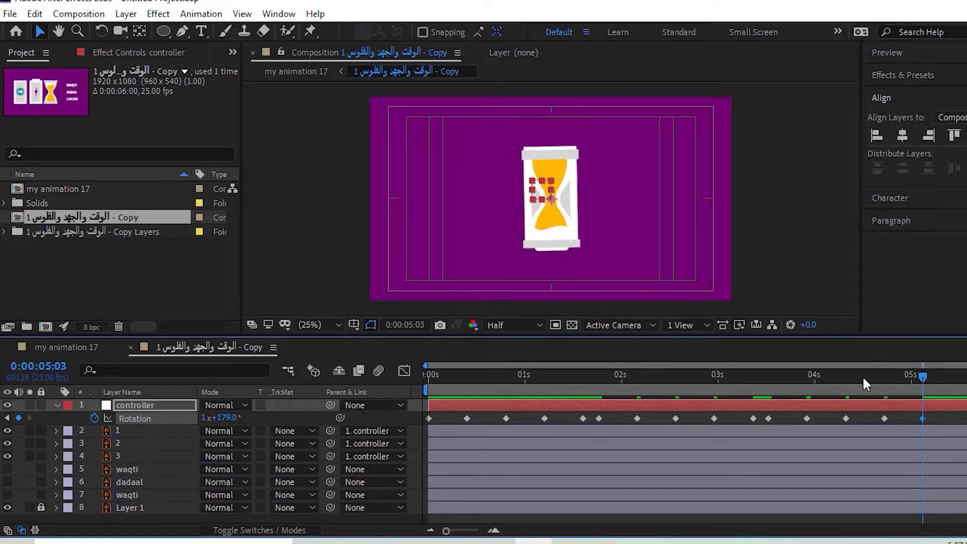
{"action": "left_click_drag", "start_coordinate": [863, 376], "coordinate": [380, 425]}
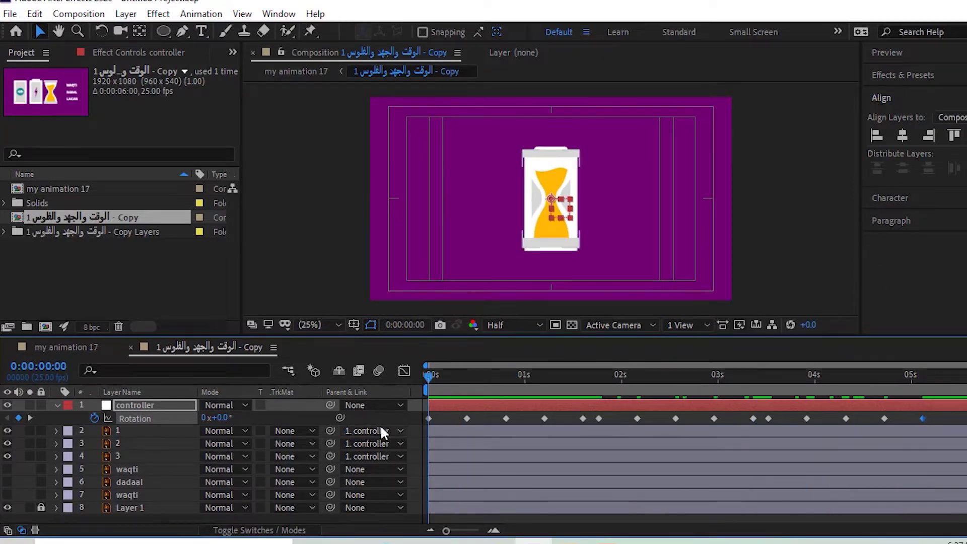
{"action": "key", "text": "space"}
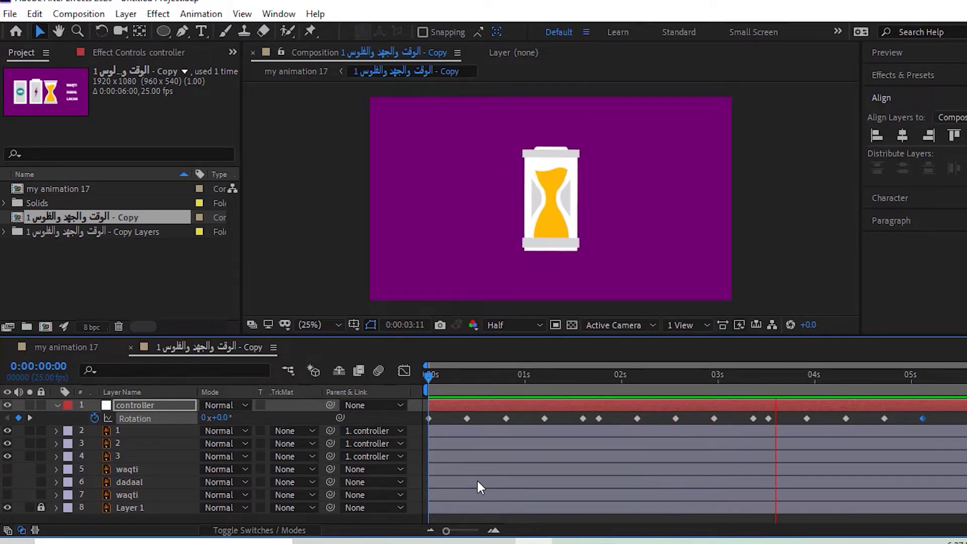
Step: Apply Easy Ease to every controller Rotation keyframe and preview the smoother hourglass from frame 0
{"action": "left_click", "coordinate": [681, 383]}
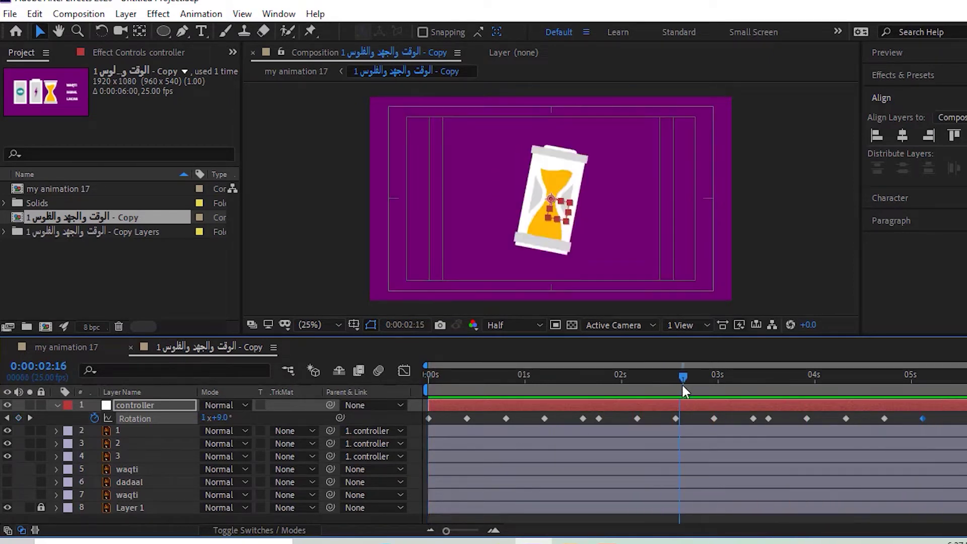
{"action": "mouse_move", "coordinate": [942, 411]}
{"action": "left_mouse_down"}
{"action": "mouse_move", "coordinate": [403, 459]}
{"action": "mouse_move", "coordinate": [425, 421]}
{"action": "left_mouse_up"}
{"action": "right_click", "coordinate": [427, 420]}
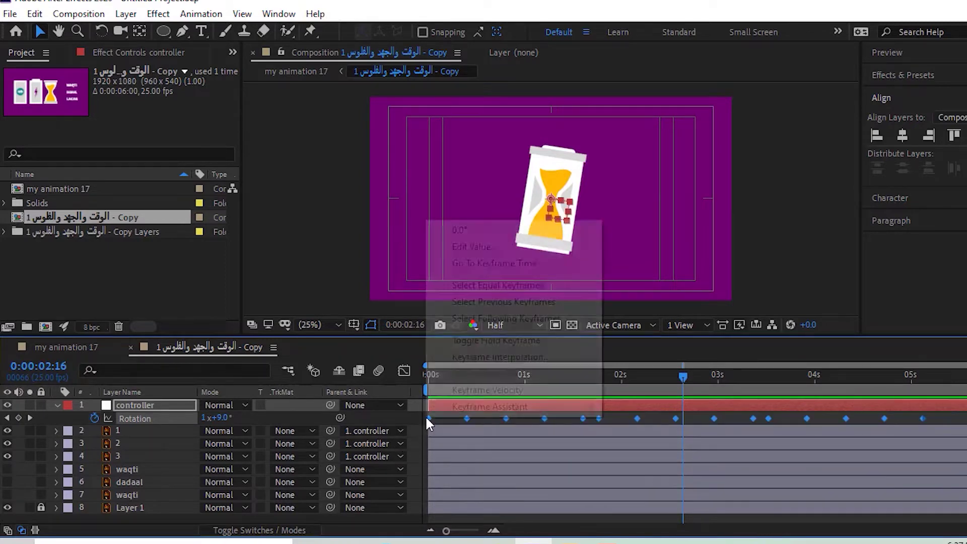
{"action": "mouse_move", "coordinate": [498, 407]}
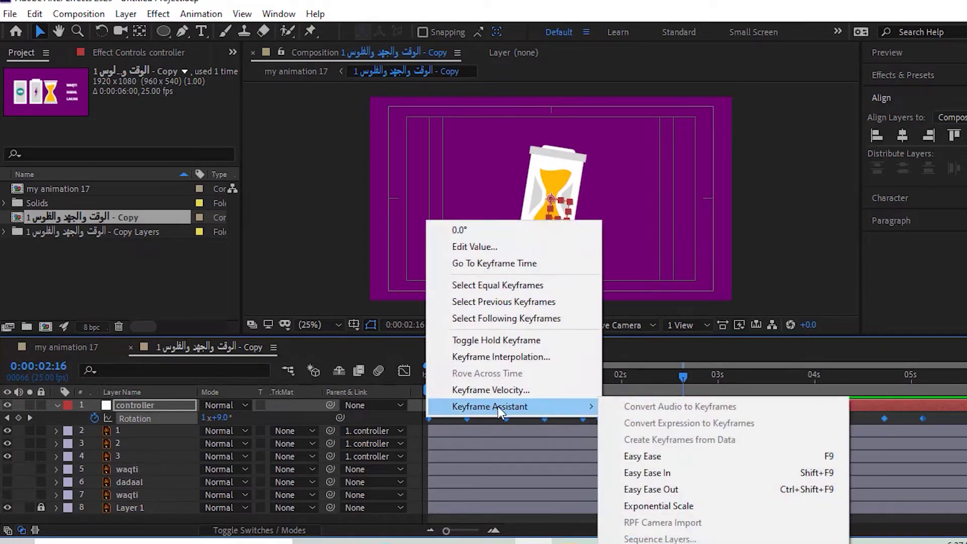
{"action": "left_click", "coordinate": [668, 457]}
{"action": "left_click_drag", "start_coordinate": [455, 377], "coordinate": [426, 377]}
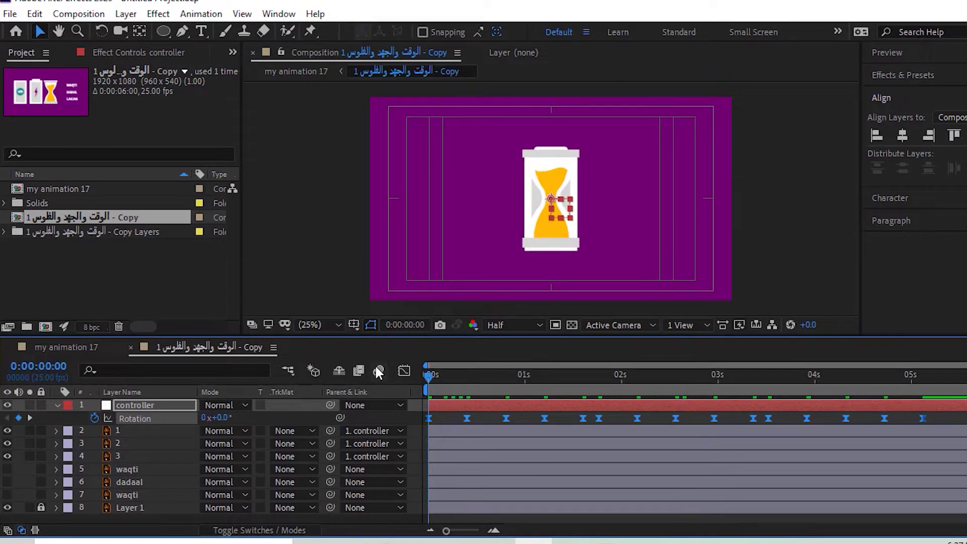
{"action": "key", "text": "space"}
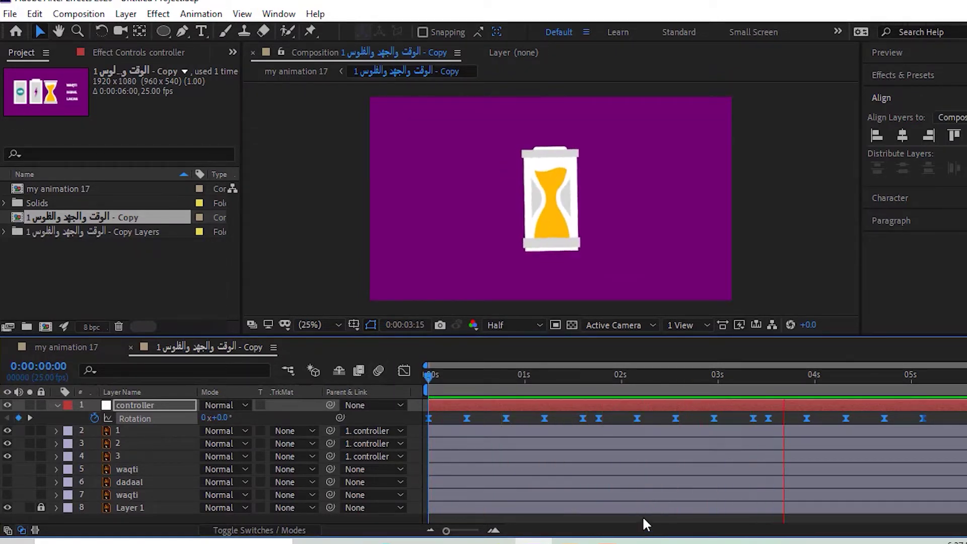
{"action": "left_click", "coordinate": [523, 378]}
{"action": "left_click_drag", "start_coordinate": [443, 375], "coordinate": [376, 370]}
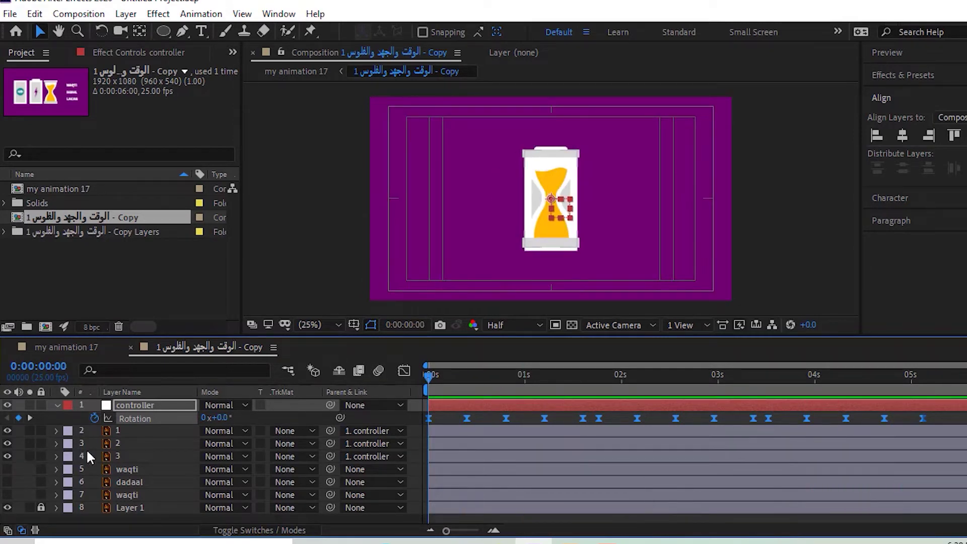
{"action": "left_click", "coordinate": [109, 431]}
{"action": "left_click", "coordinate": [110, 444]}
{"action": "left_click", "coordinate": [115, 455]}
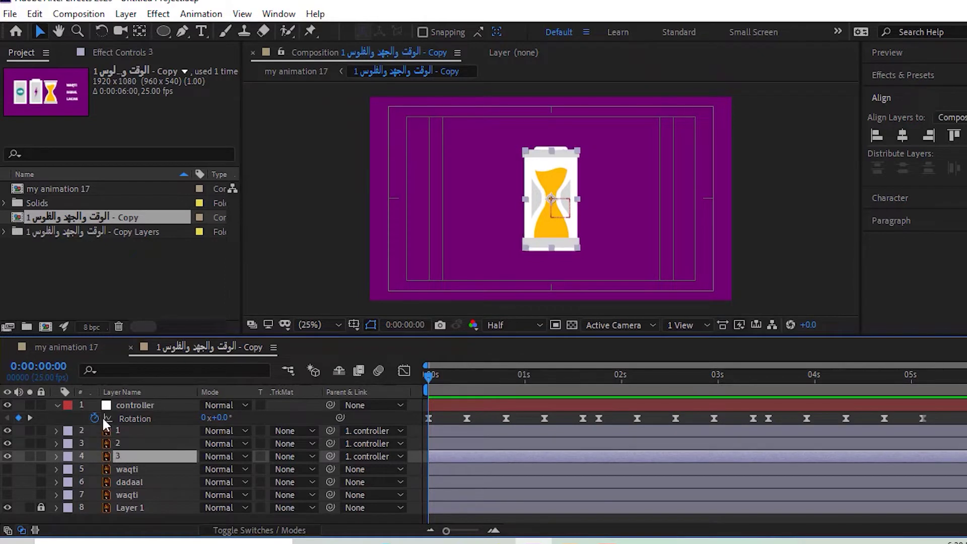
{"action": "left_click", "coordinate": [109, 430]}
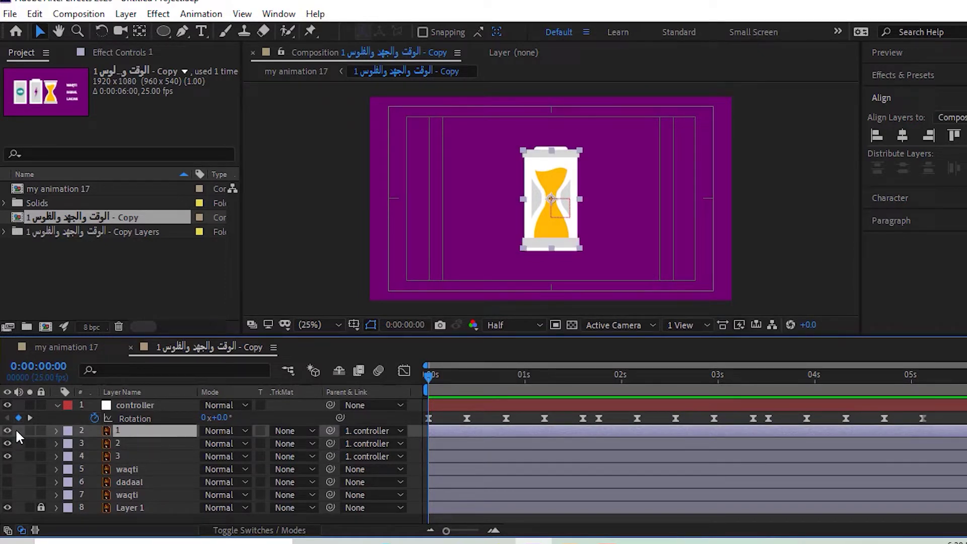
{"action": "key", "text": "F2"}
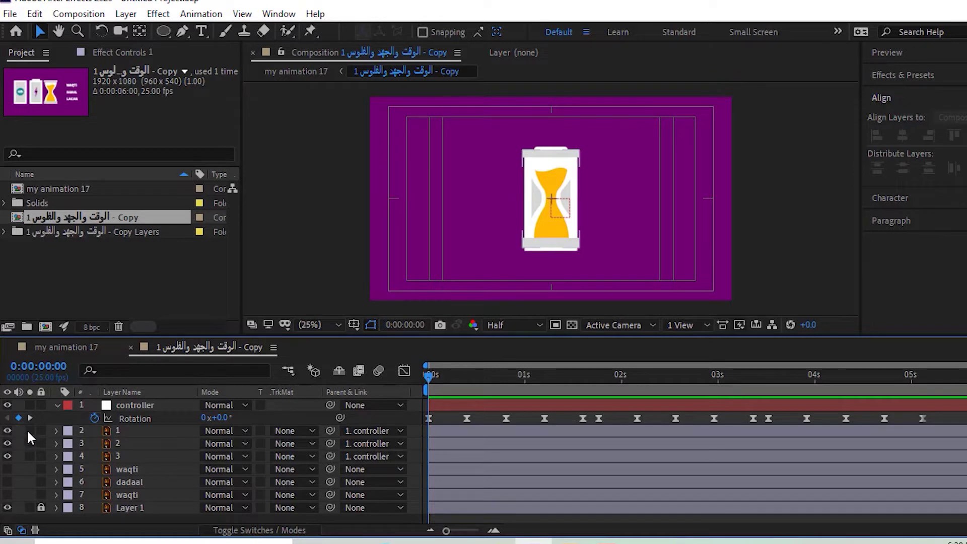
{"action": "left_click", "coordinate": [29, 431]}
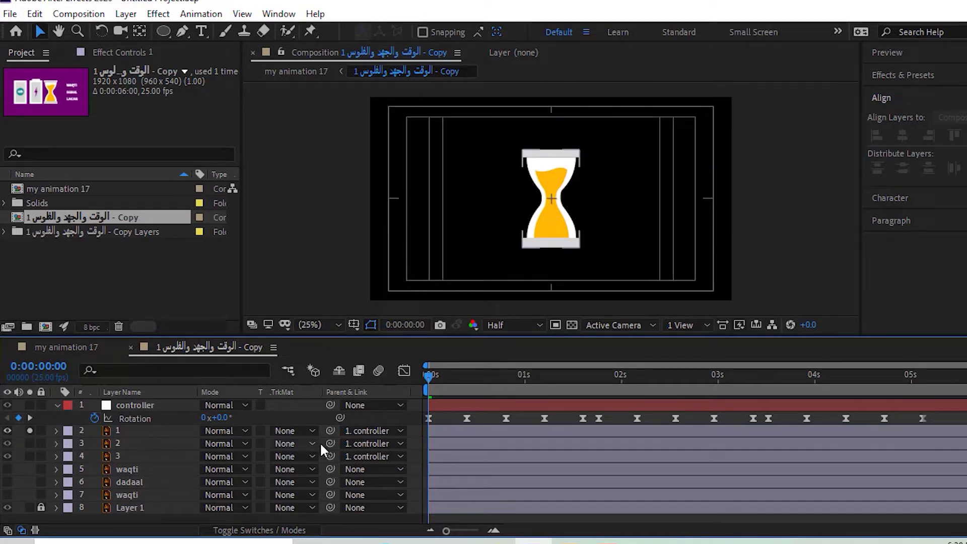
{"action": "mouse_move", "coordinate": [424, 372]}
{"action": "left_mouse_down"}
{"action": "mouse_move", "coordinate": [505, 379]}
{"action": "mouse_move", "coordinate": [388, 389]}
{"action": "left_mouse_up"}
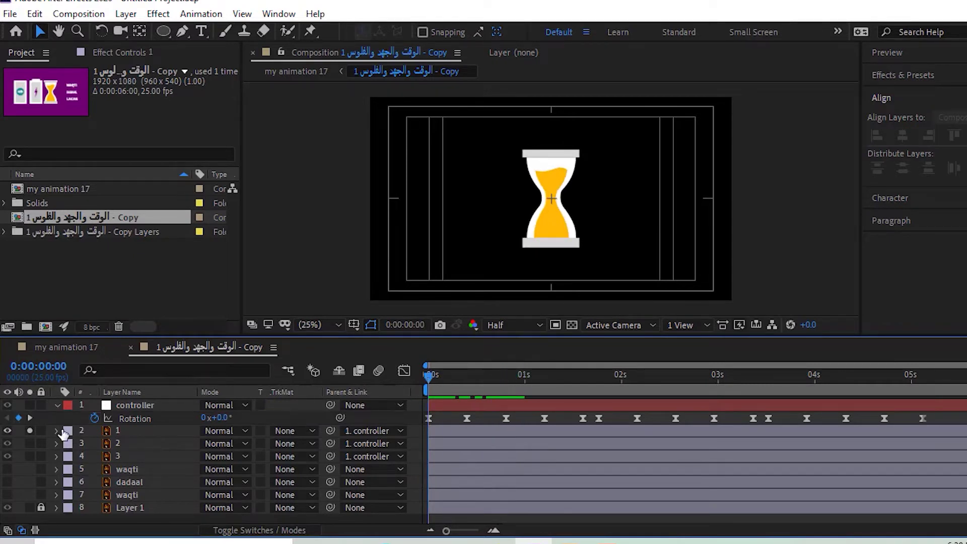
{"action": "left_click", "coordinate": [28, 430]}
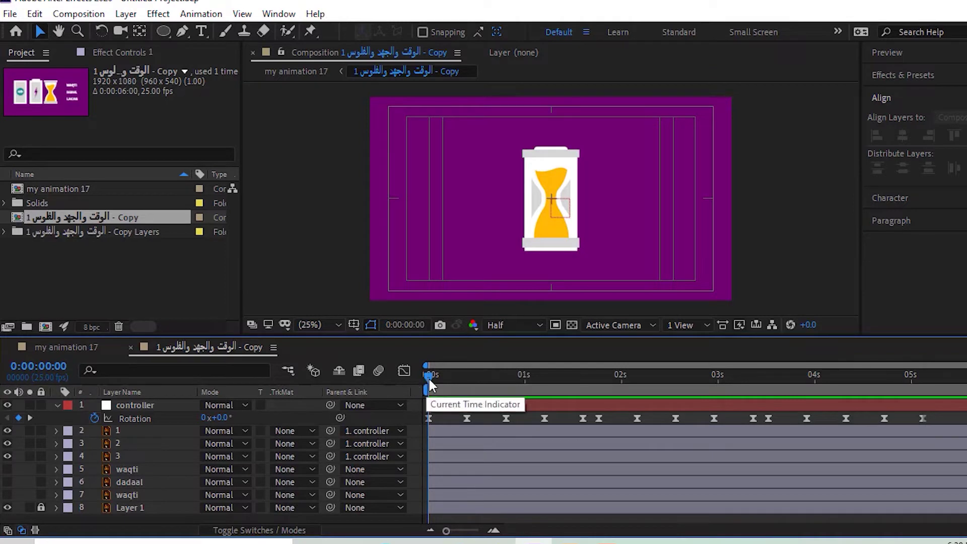
Step: Split the hourglass layer 1 at 0:00:00:19 using Edit > Split Layer
{"action": "left_click_drag", "start_coordinate": [428, 375], "coordinate": [501, 392]}
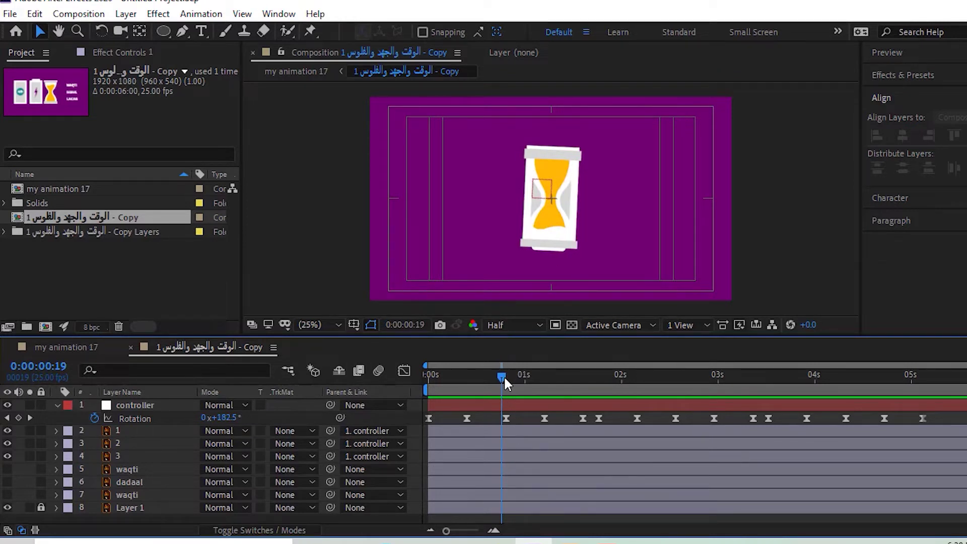
{"action": "left_click_drag", "start_coordinate": [504, 376], "coordinate": [504, 373]}
{"action": "mouse_move", "coordinate": [503, 374]}
{"action": "left_mouse_down"}
{"action": "mouse_move", "coordinate": [496, 370]}
{"action": "mouse_move", "coordinate": [505, 380]}
{"action": "left_mouse_up"}
{"action": "left_click", "coordinate": [475, 429]}
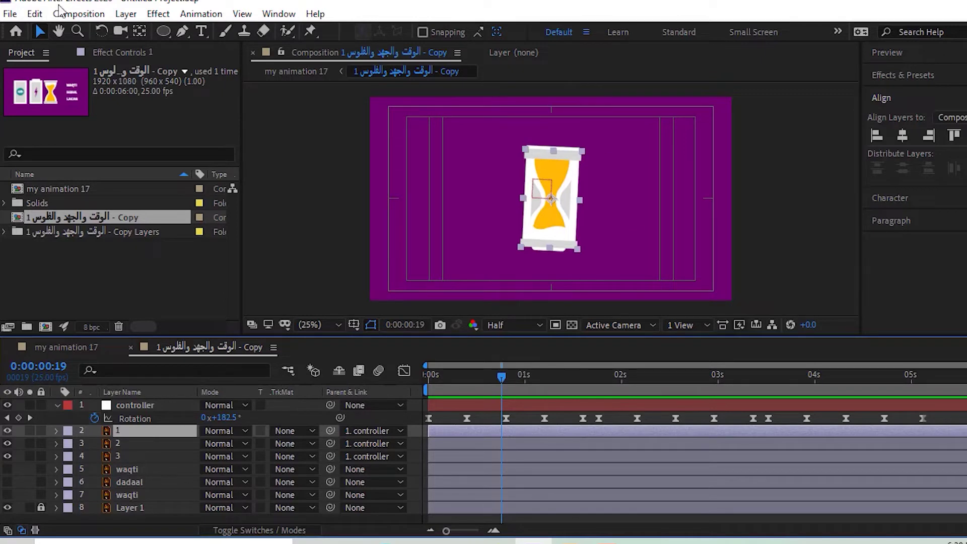
{"action": "left_click", "coordinate": [36, 14]}
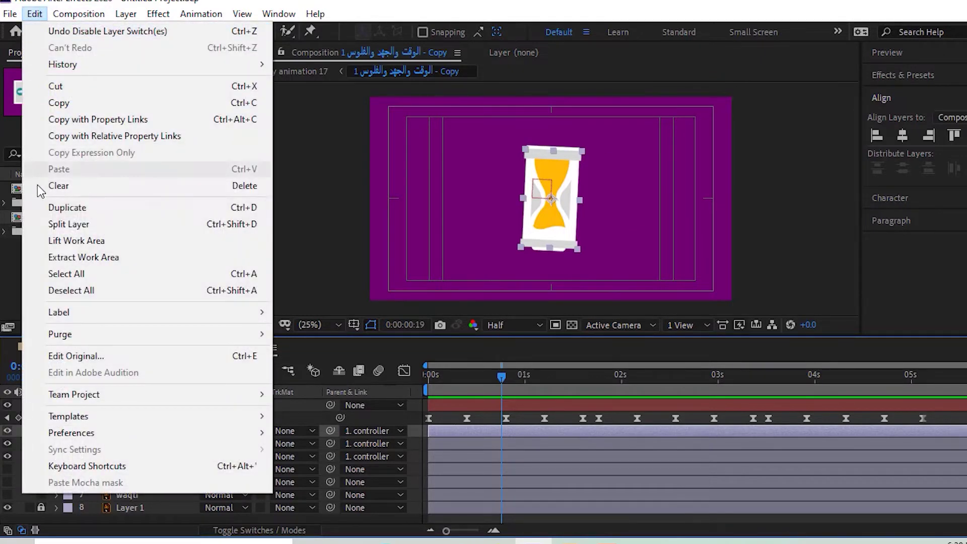
{"action": "left_click", "coordinate": [59, 227]}
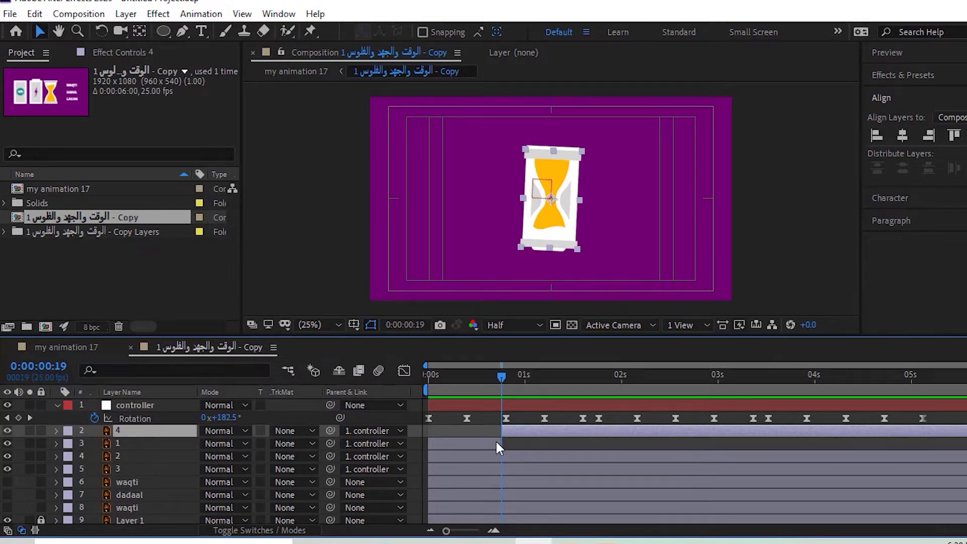
Step: Delete the leftover upper part of the split hourglass layer and preview from frame 0
{"action": "left_click_drag", "start_coordinate": [482, 388], "coordinate": [498, 395]}
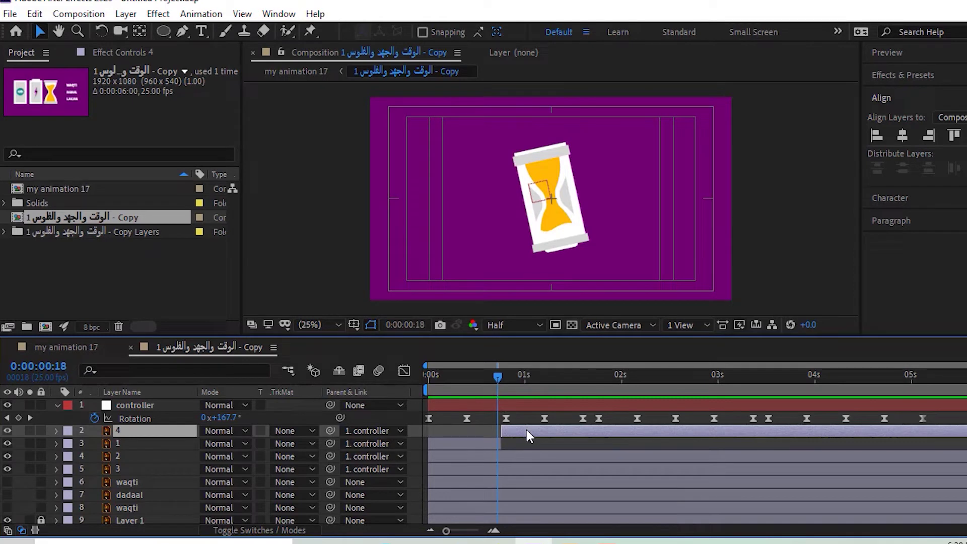
{"action": "key", "text": "Delete"}
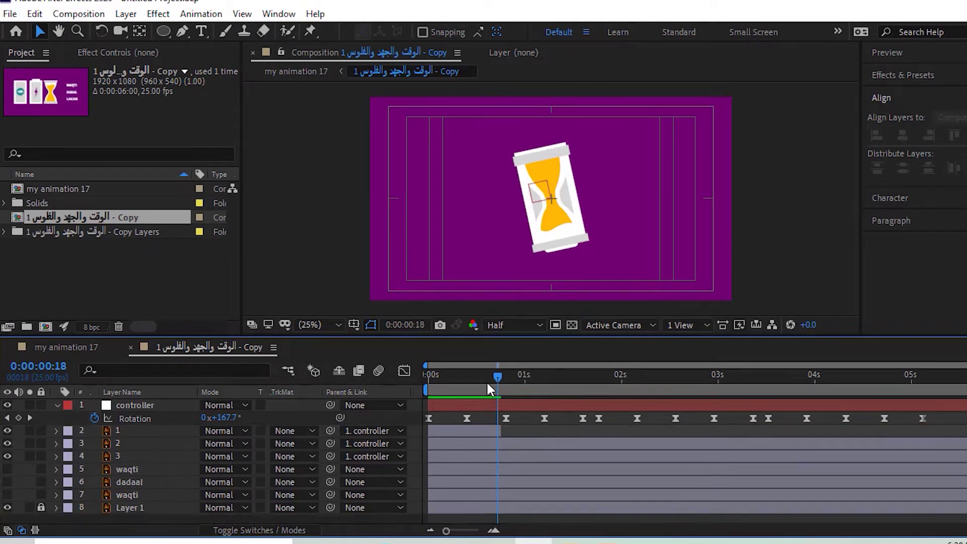
{"action": "left_click_drag", "start_coordinate": [488, 386], "coordinate": [429, 388]}
{"action": "key", "text": "space"}
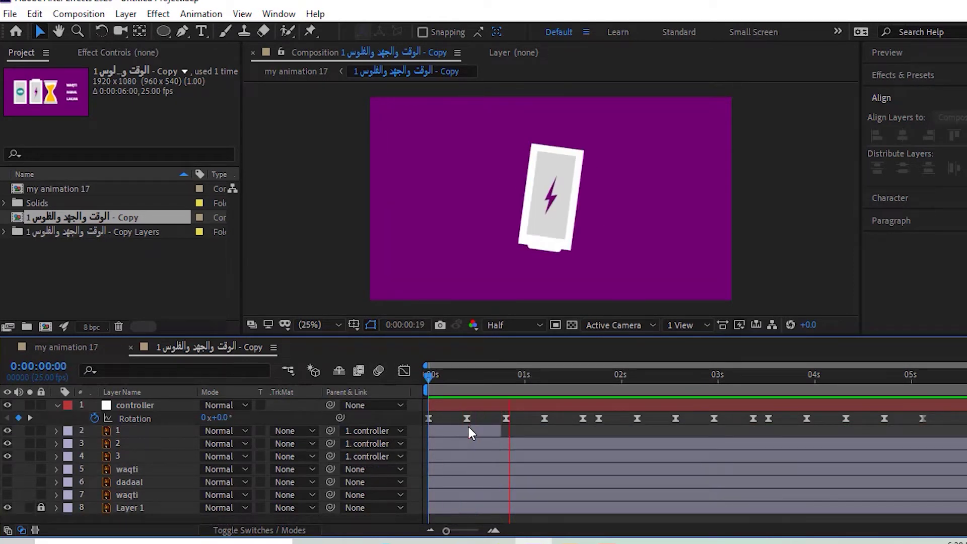
{"action": "key", "text": "space"}
Step: Slide battery layer 2 so its in-point snaps to 0:00:00:19, then preview from the start
{"action": "left_click", "coordinate": [458, 443]}
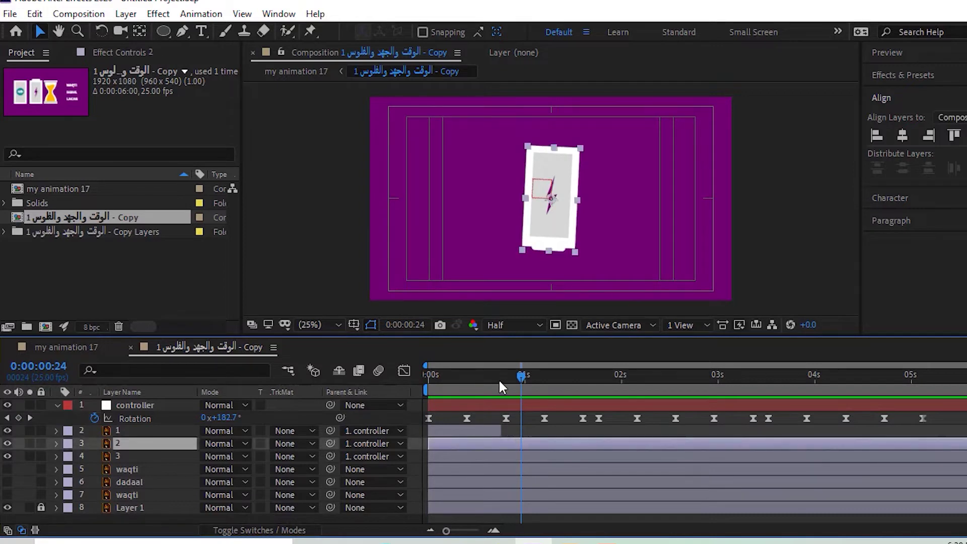
{"action": "left_click_drag", "start_coordinate": [500, 382], "coordinate": [503, 376]}
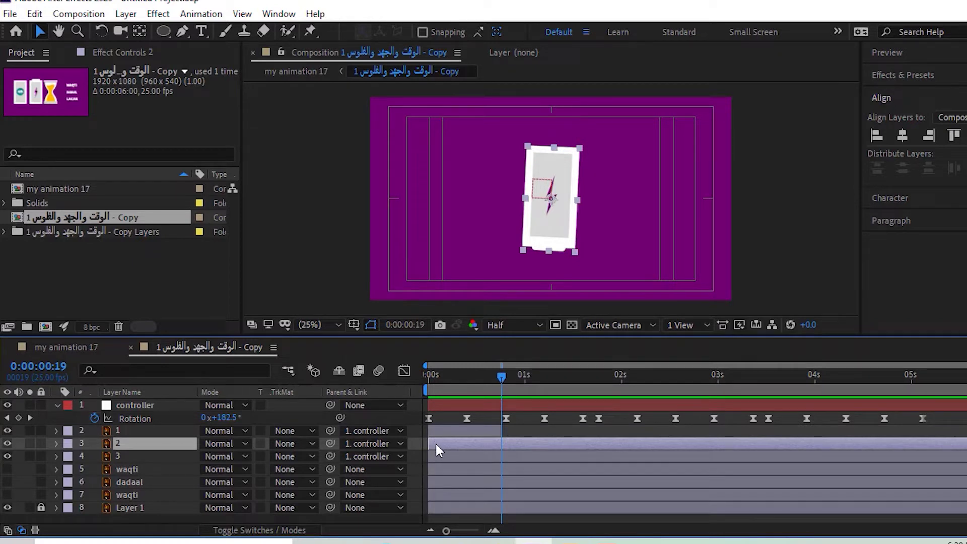
{"action": "left_click_drag", "start_coordinate": [437, 445], "coordinate": [509, 444]}
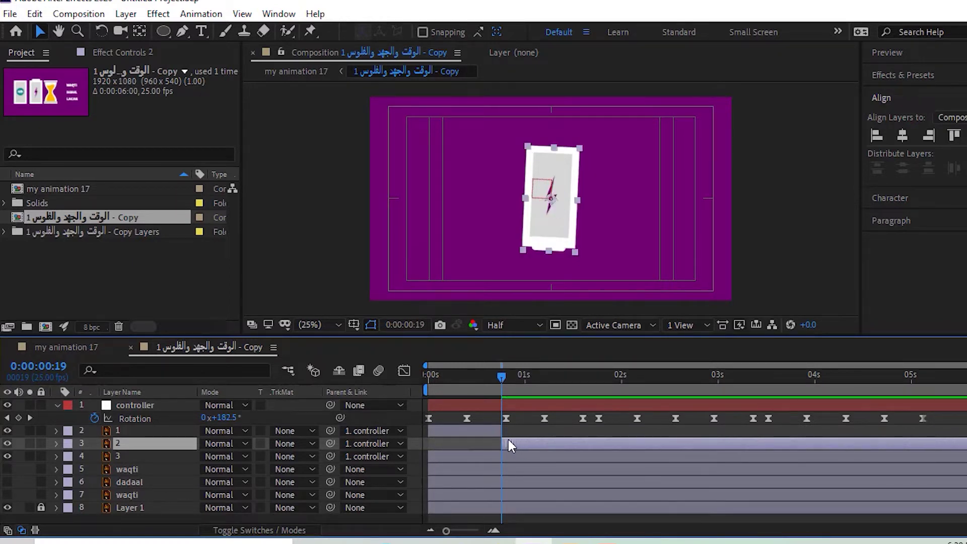
{"action": "key", "text": "Home"}
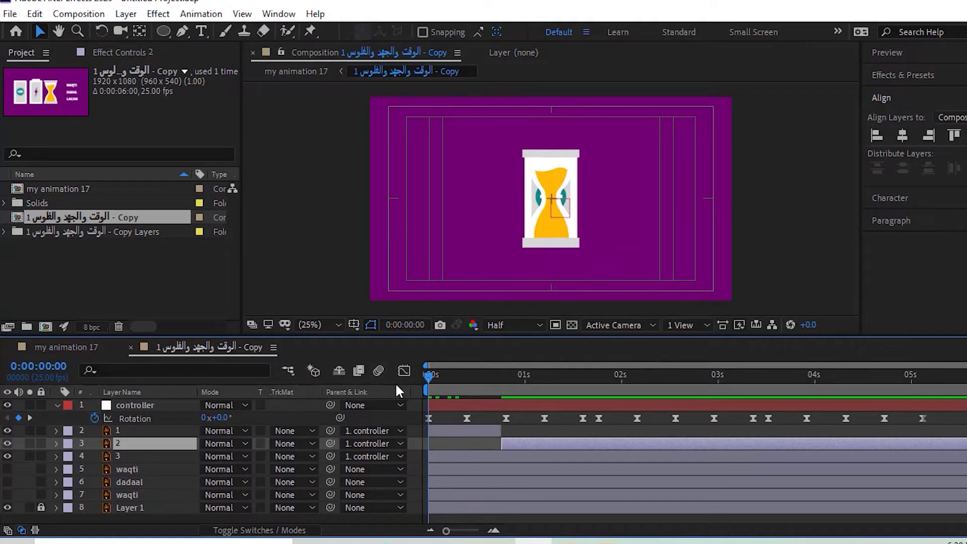
{"action": "key", "text": "space"}
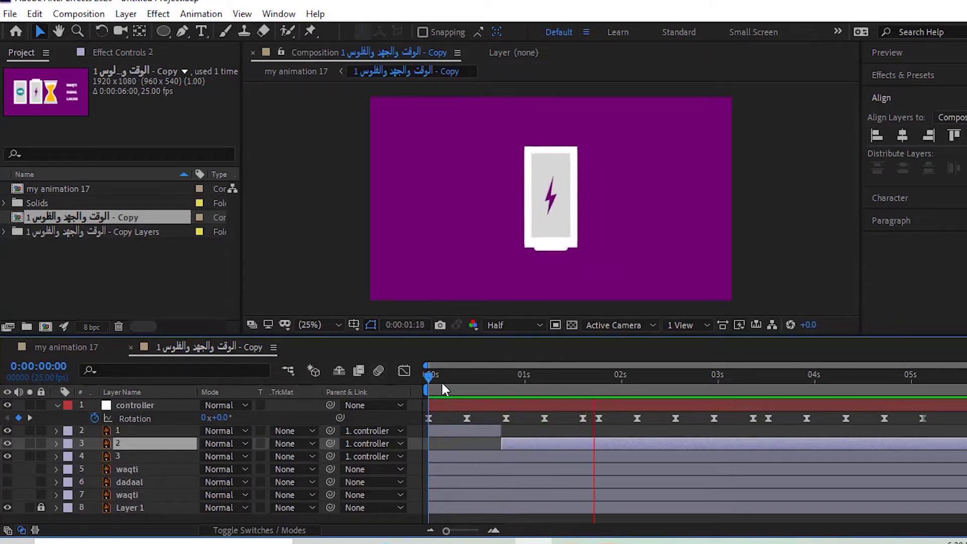
{"action": "left_click_drag", "start_coordinate": [427, 374], "coordinate": [534, 381]}
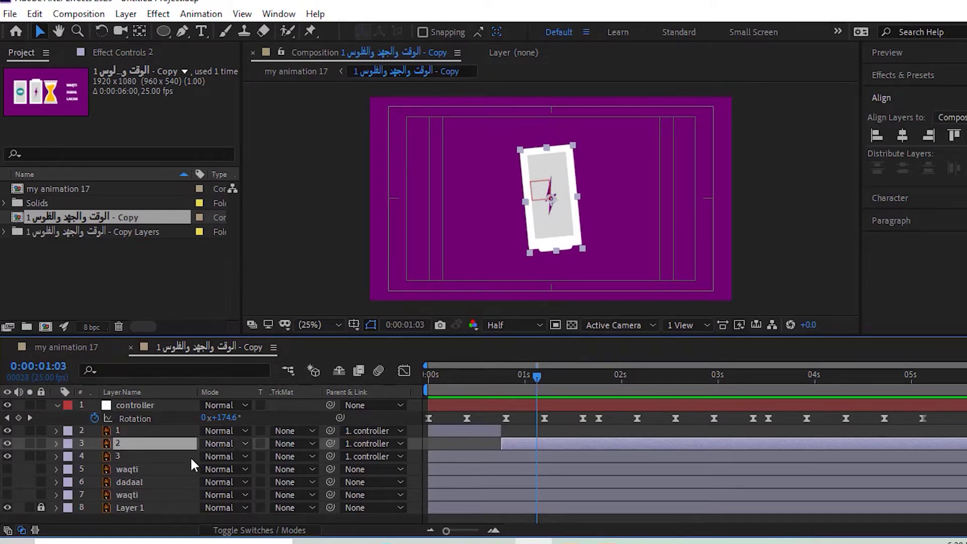
Step: Set battery layer 2's own Rotation to 0x+185° and preview from frame 0
{"action": "key", "text": "r"}
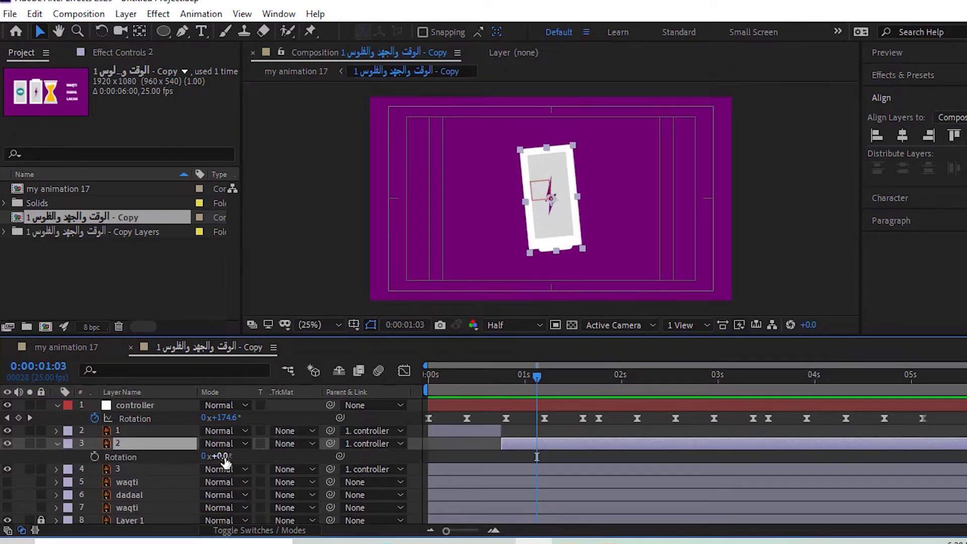
{"action": "mouse_move", "coordinate": [225, 463]}
{"action": "left_mouse_down"}
{"action": "mouse_move", "coordinate": [365, 468]}
{"action": "mouse_move", "coordinate": [387, 478]}
{"action": "left_mouse_up"}
{"action": "key", "text": "Return"}
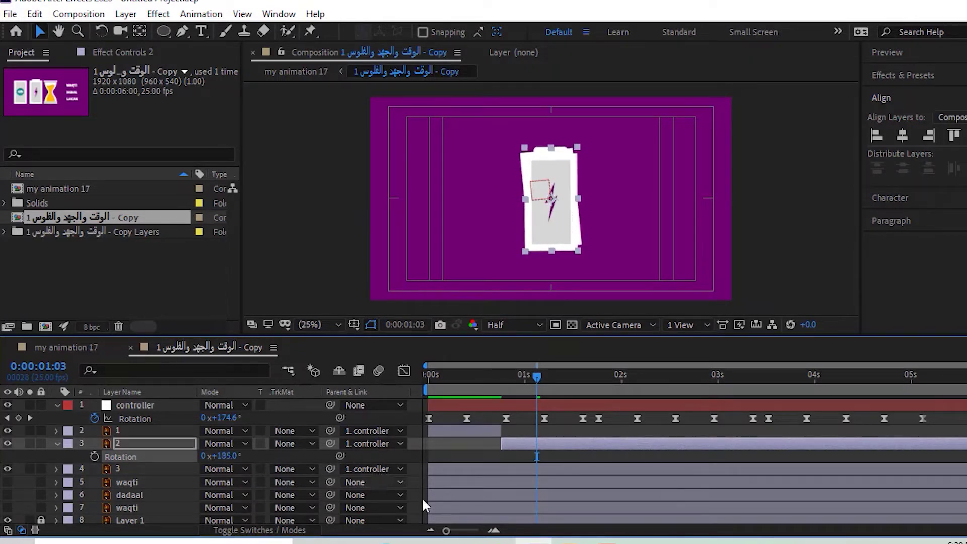
{"action": "left_click_drag", "start_coordinate": [516, 385], "coordinate": [380, 382]}
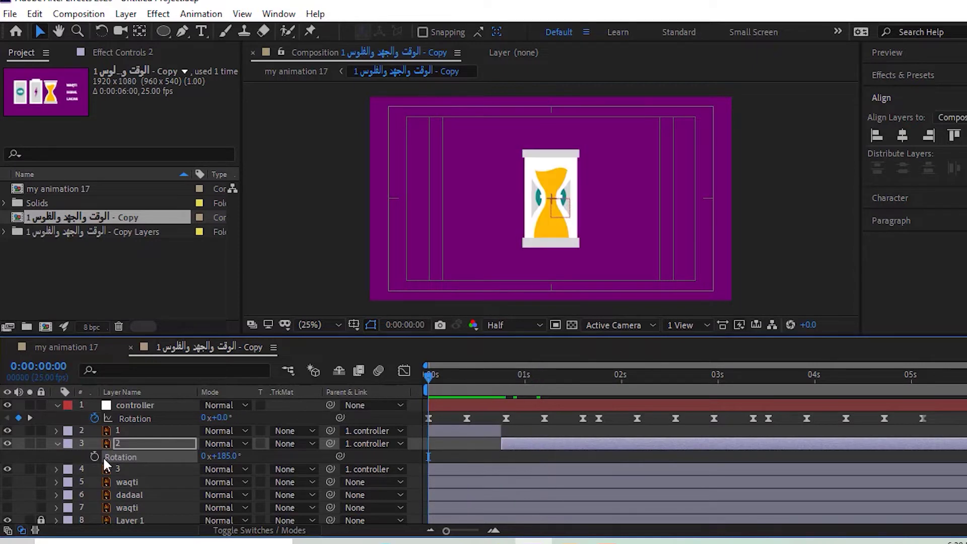
{"action": "key", "text": "space"}
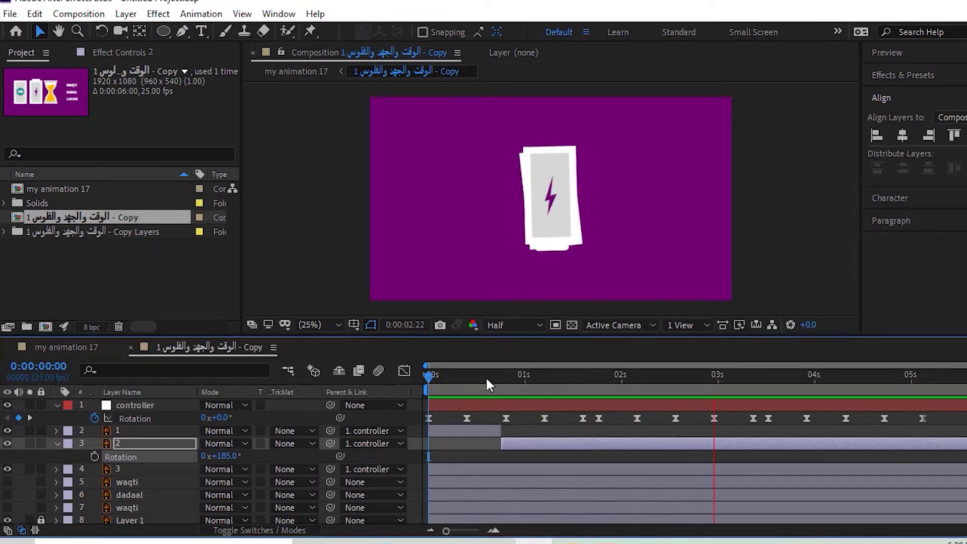
Step: Preview the animation around 0:00:01:08
{"action": "key", "text": "space"}
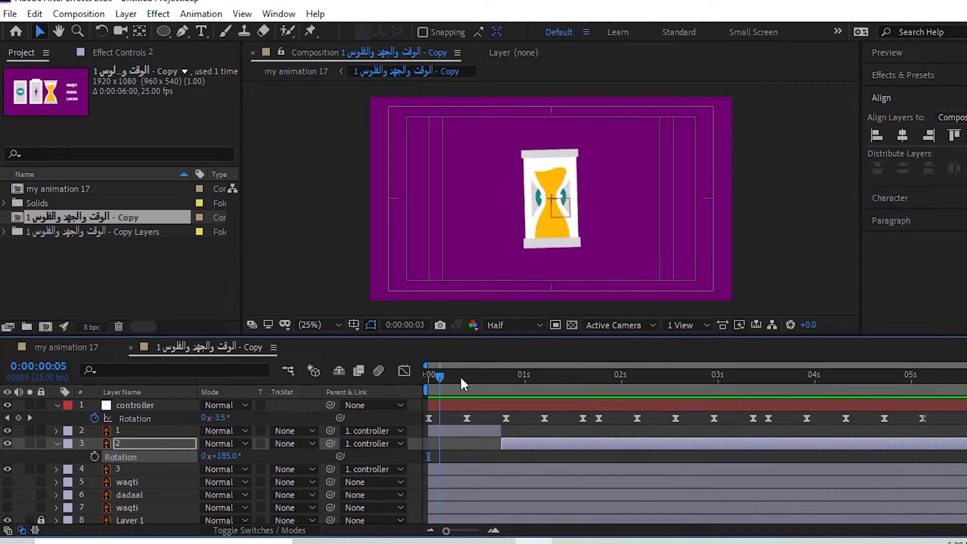
{"action": "left_click", "coordinate": [556, 376]}
{"action": "key", "text": "space"}
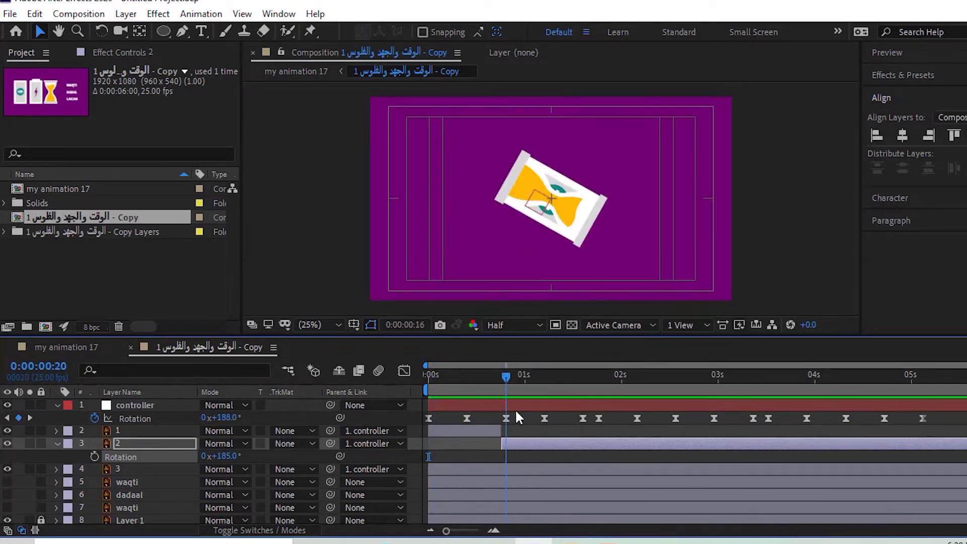
{"action": "key", "text": "space"}
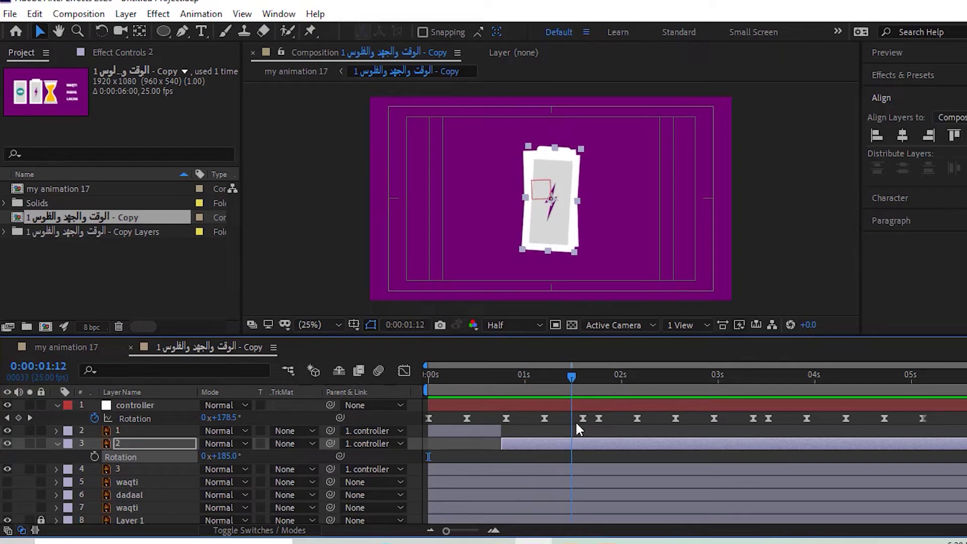
{"action": "key", "text": "space"}
{"action": "key", "text": "space"}
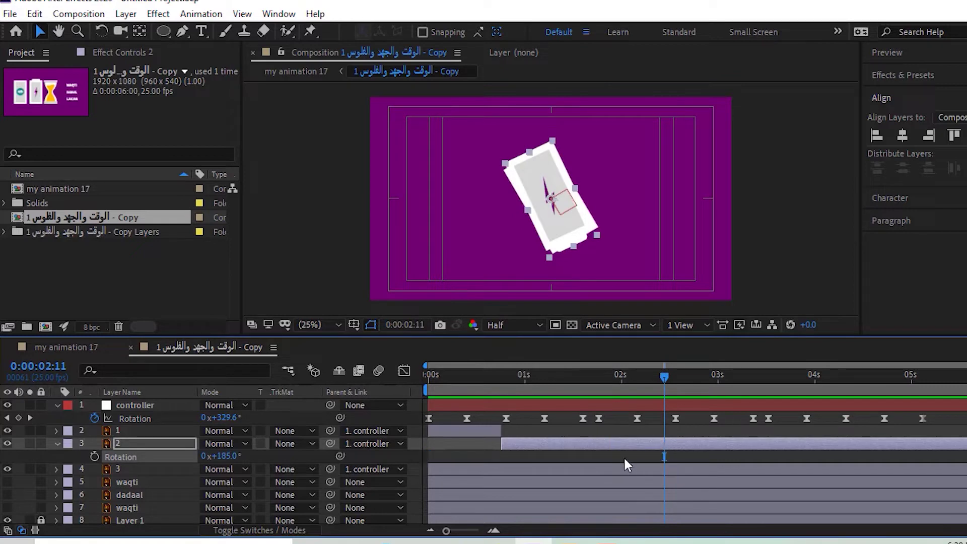
Step: Split layer 2 at the playhead, delete the extra copy, and start money layer 3 there (~2:11)
{"action": "left_click", "coordinate": [35, 14]}
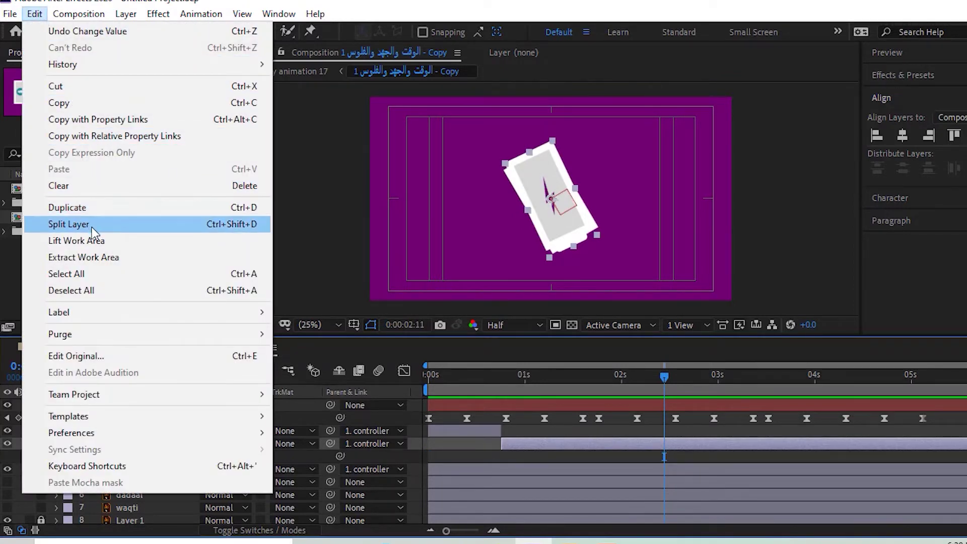
{"action": "left_click", "coordinate": [95, 224]}
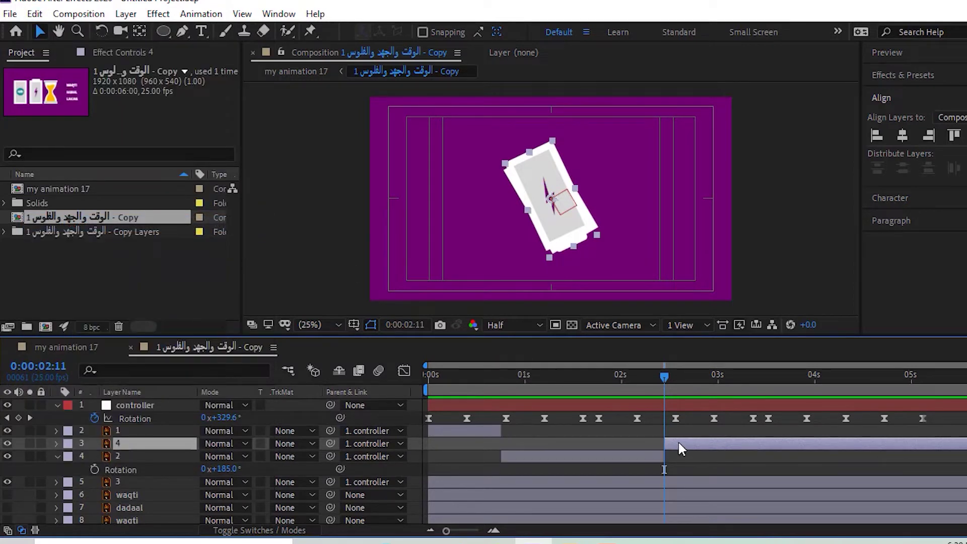
{"action": "key", "text": "Delete"}
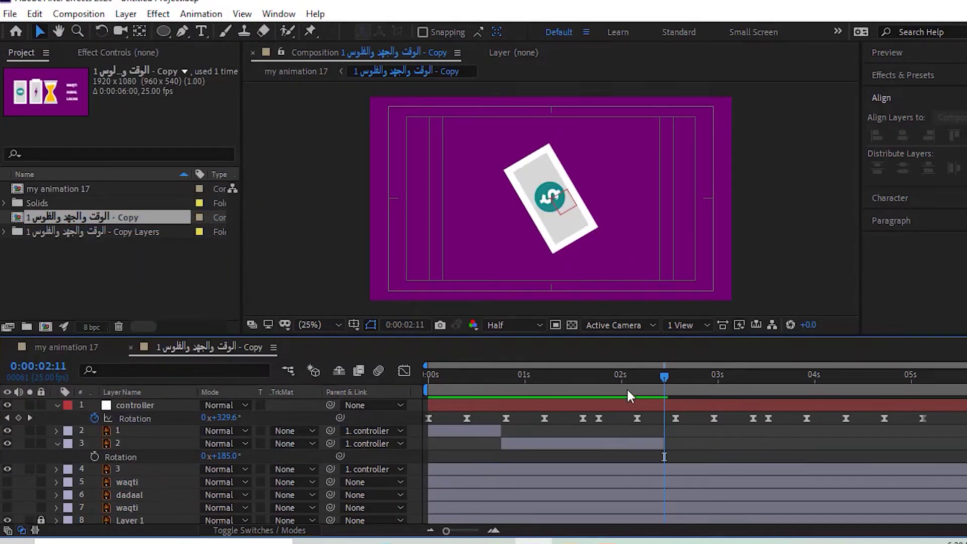
{"action": "left_click", "coordinate": [119, 470]}
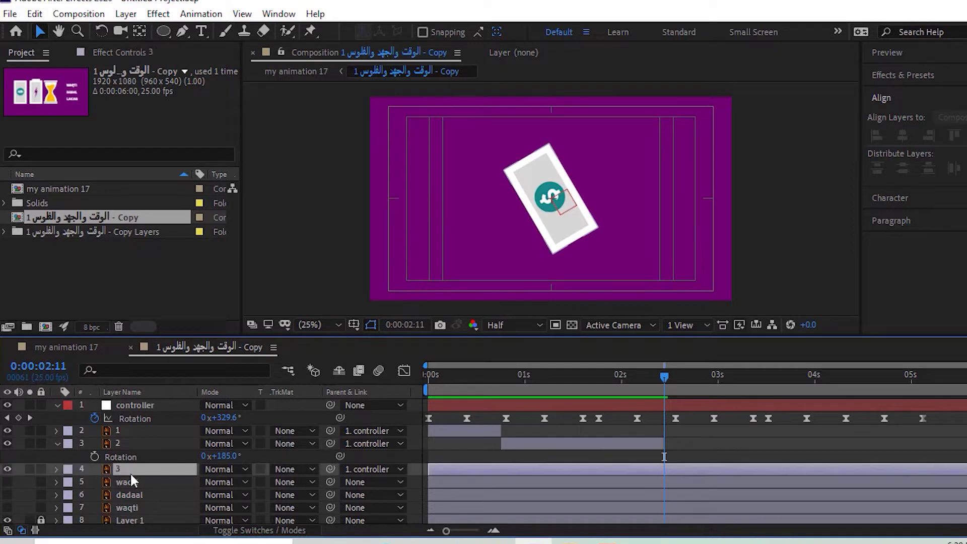
{"action": "left_click_drag", "start_coordinate": [443, 469], "coordinate": [679, 472]}
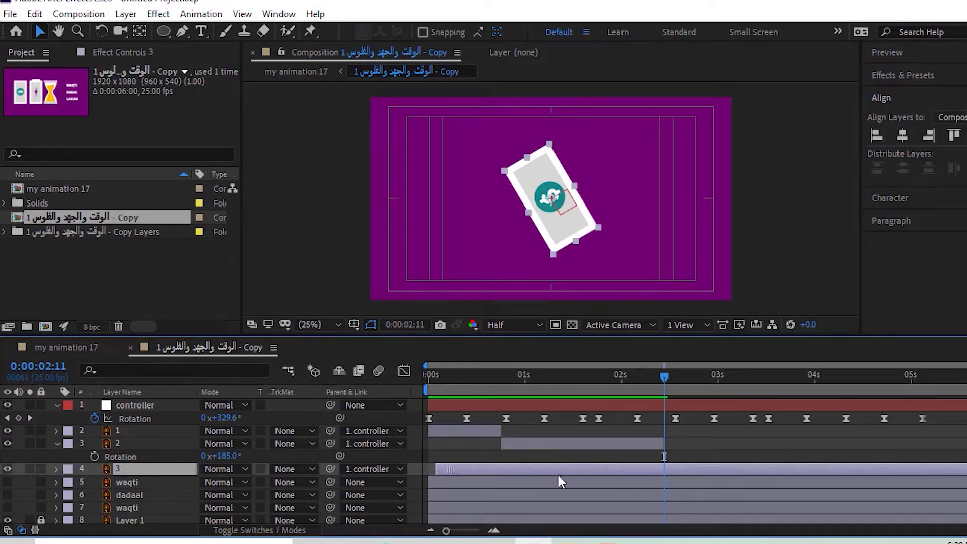
Step: Preview the battery-to-money handoff near 2 seconds and replay from the start
{"action": "left_click", "coordinate": [570, 376]}
{"action": "key", "text": "space"}
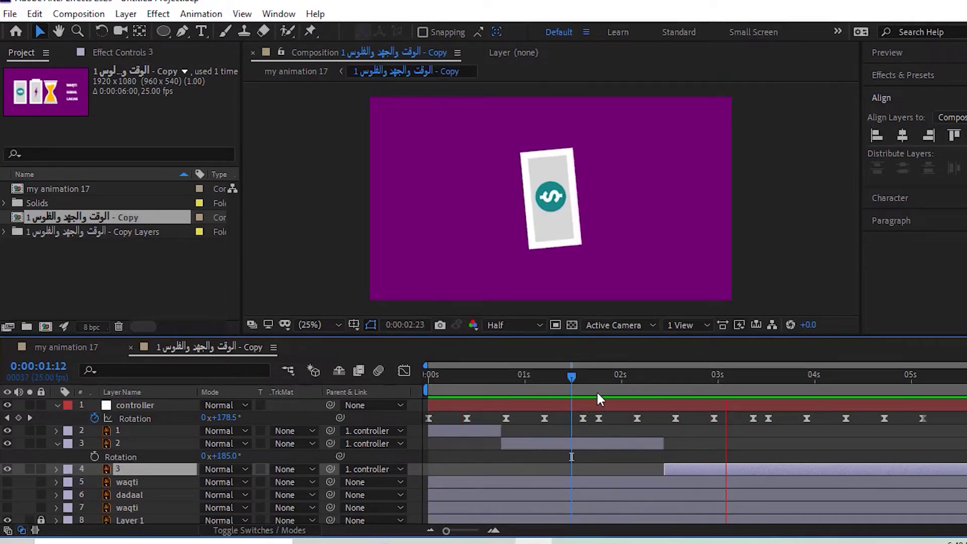
{"action": "left_click_drag", "start_coordinate": [573, 376], "coordinate": [673, 404]}
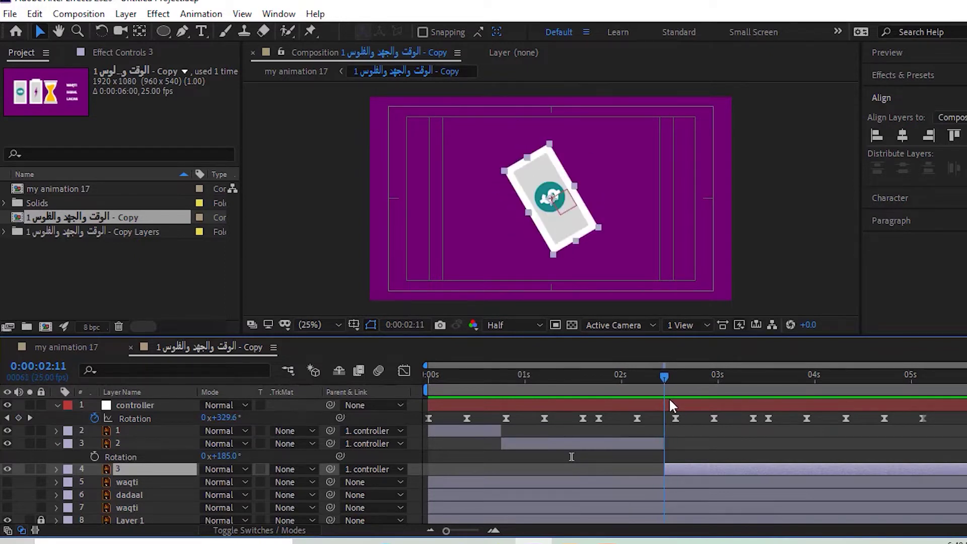
{"action": "left_click_drag", "start_coordinate": [669, 403], "coordinate": [428, 383]}
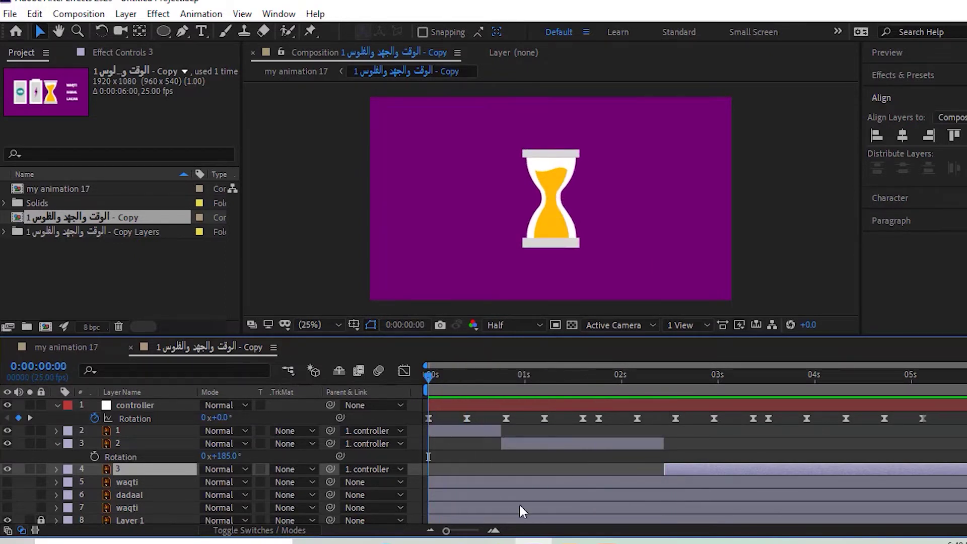
{"action": "key", "text": "space"}
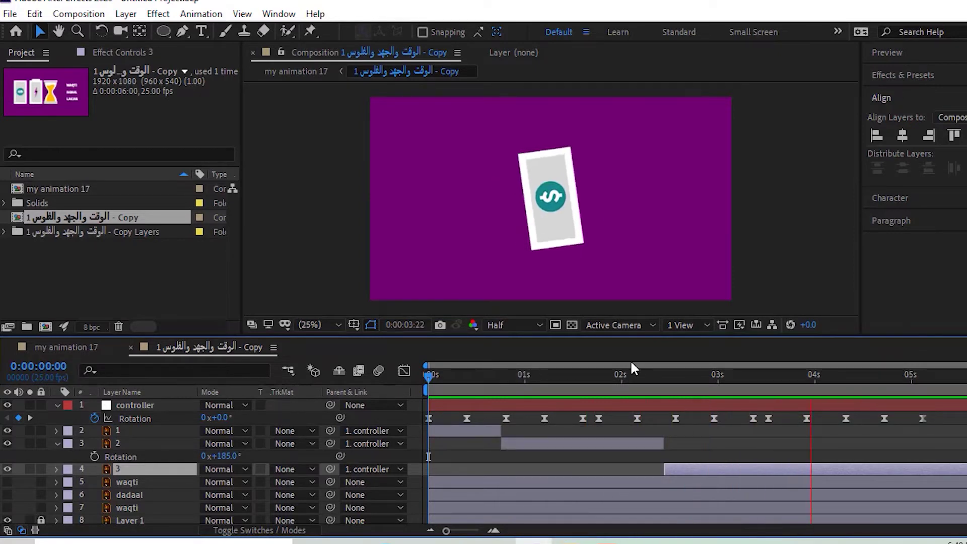
{"action": "mouse_move", "coordinate": [610, 371]}
{"action": "left_mouse_down"}
{"action": "mouse_move", "coordinate": [426, 363]}
{"action": "mouse_move", "coordinate": [630, 389]}
{"action": "mouse_move", "coordinate": [684, 411]}
{"action": "left_mouse_up"}
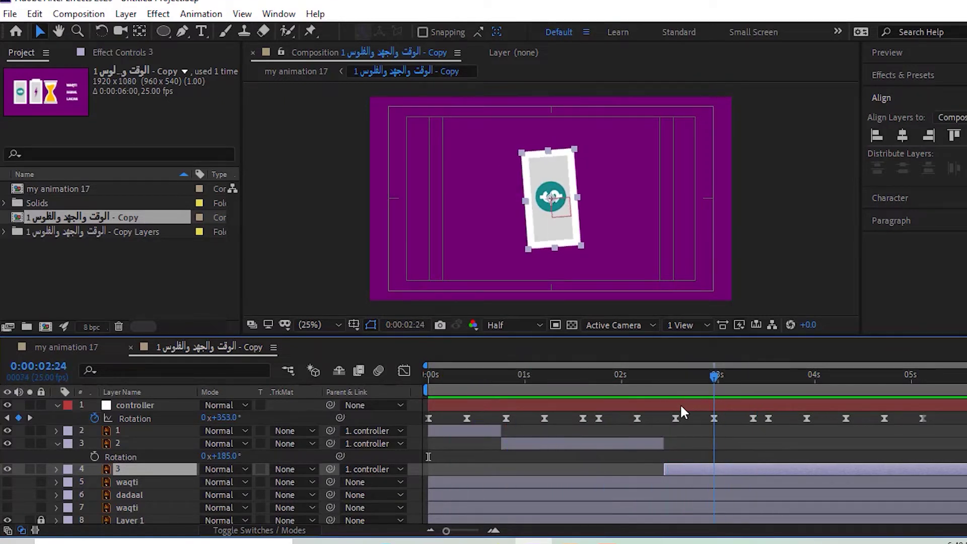
Step: Delete the controller Rotation keyframes past the 3-second mark and preview the shortened spin
{"action": "left_click_drag", "start_coordinate": [715, 402], "coordinate": [730, 404]}
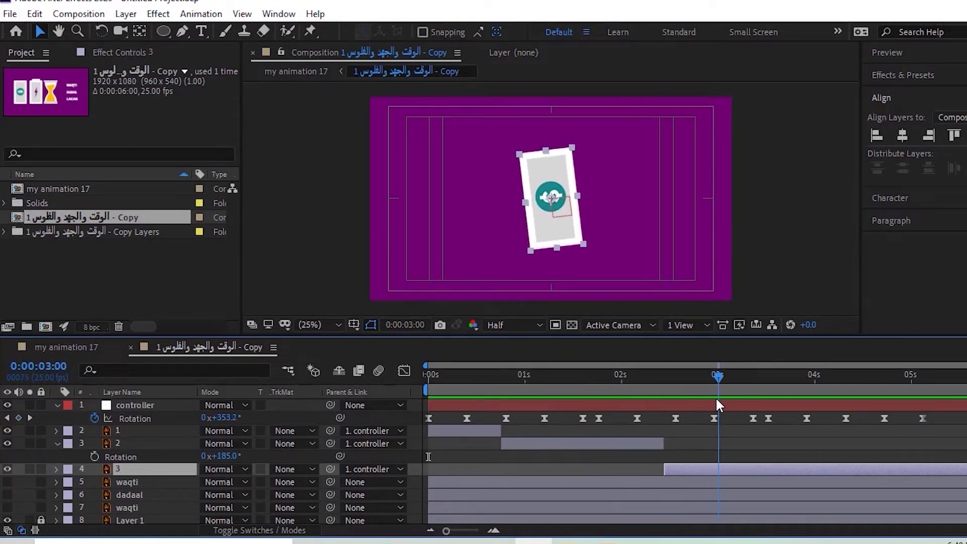
{"action": "left_click_drag", "start_coordinate": [931, 413], "coordinate": [745, 418]}
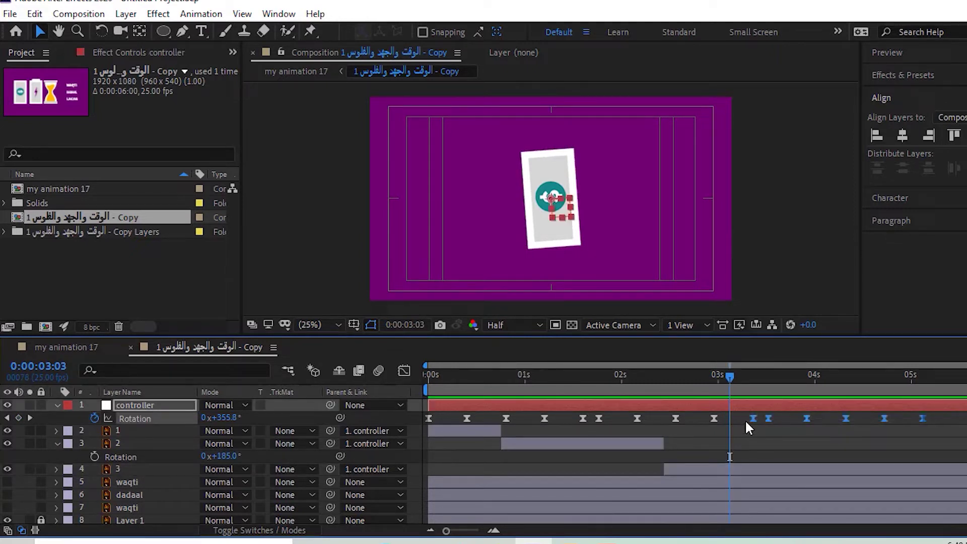
{"action": "key", "text": "Delete"}
{"action": "left_click_drag", "start_coordinate": [712, 375], "coordinate": [422, 359]}
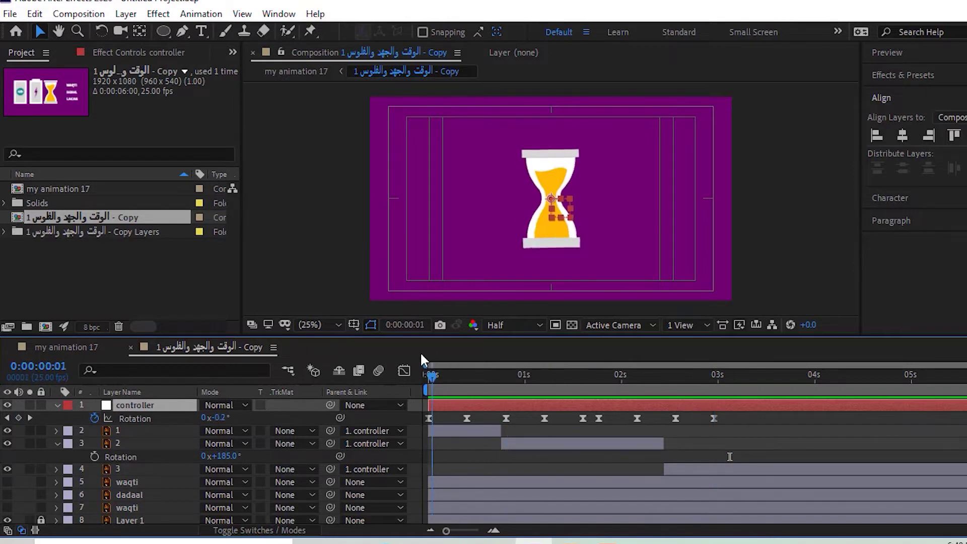
{"action": "key", "text": "space"}
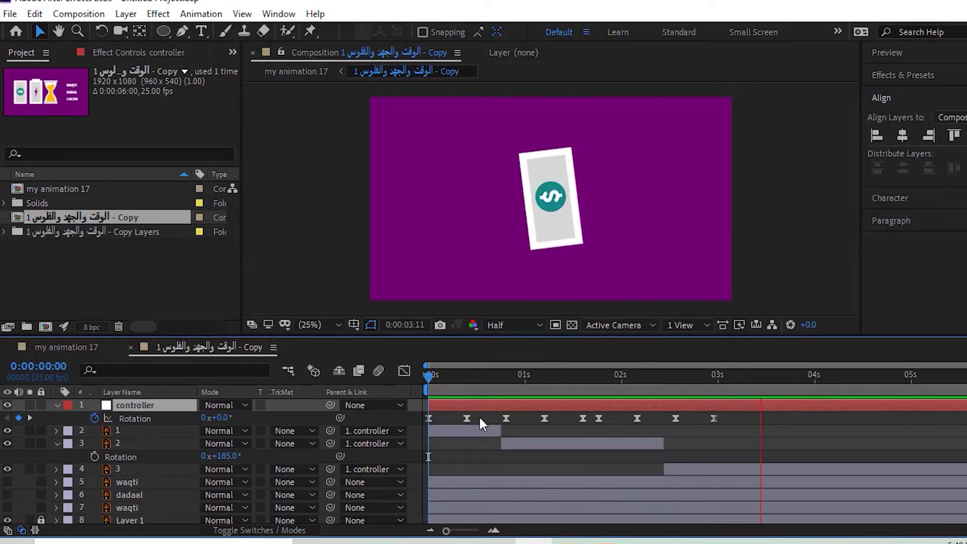
{"action": "left_click", "coordinate": [538, 375]}
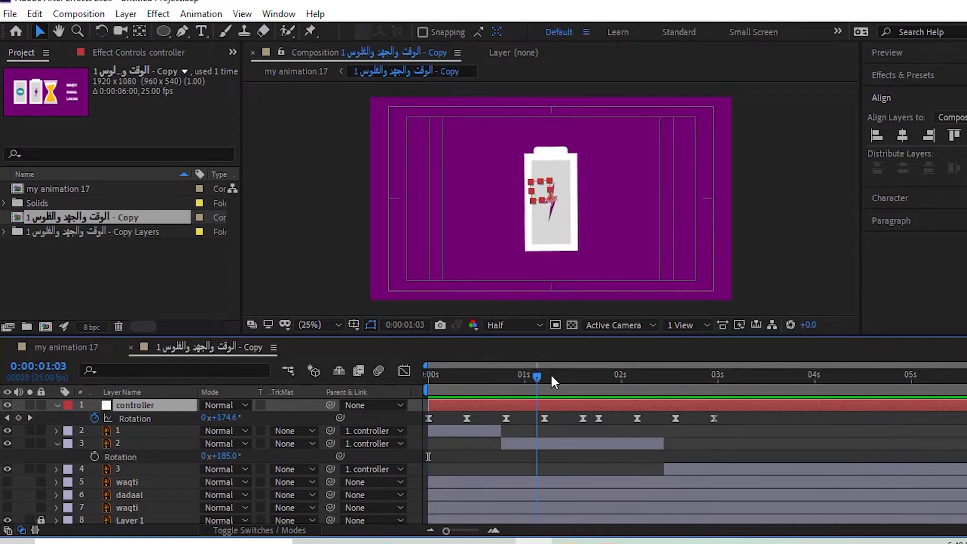
{"action": "mouse_move", "coordinate": [552, 377]}
{"action": "left_mouse_down"}
{"action": "mouse_move", "coordinate": [716, 366]}
{"action": "mouse_move", "coordinate": [650, 363]}
{"action": "mouse_move", "coordinate": [713, 373]}
{"action": "left_mouse_up"}
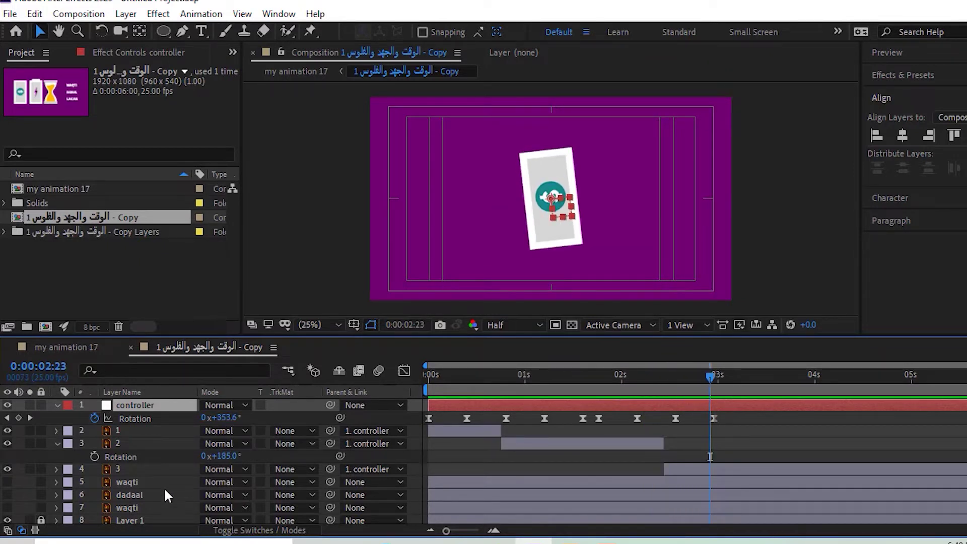
Step: Rotate card layer 3 to 6° and check it at the battery handoff
{"action": "left_click", "coordinate": [125, 470]}
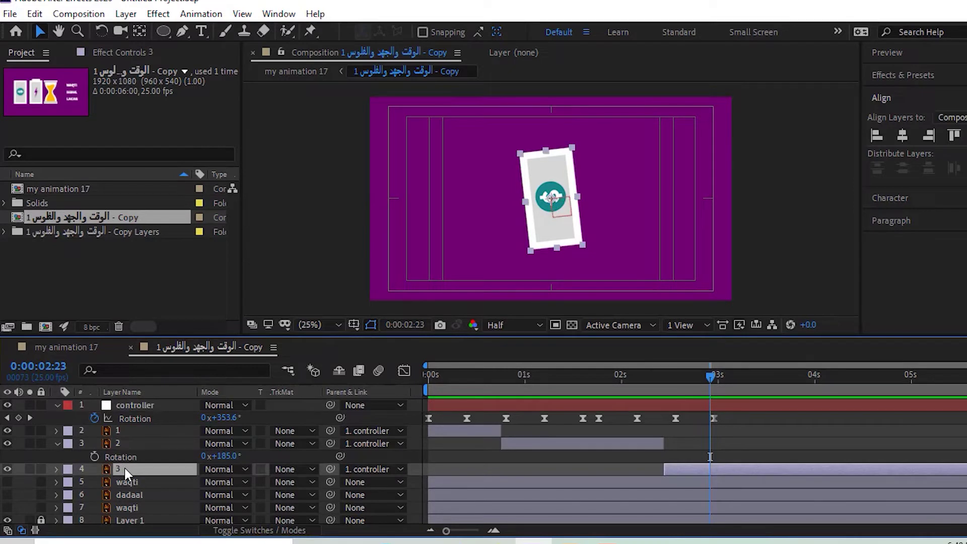
{"action": "key", "text": "r"}
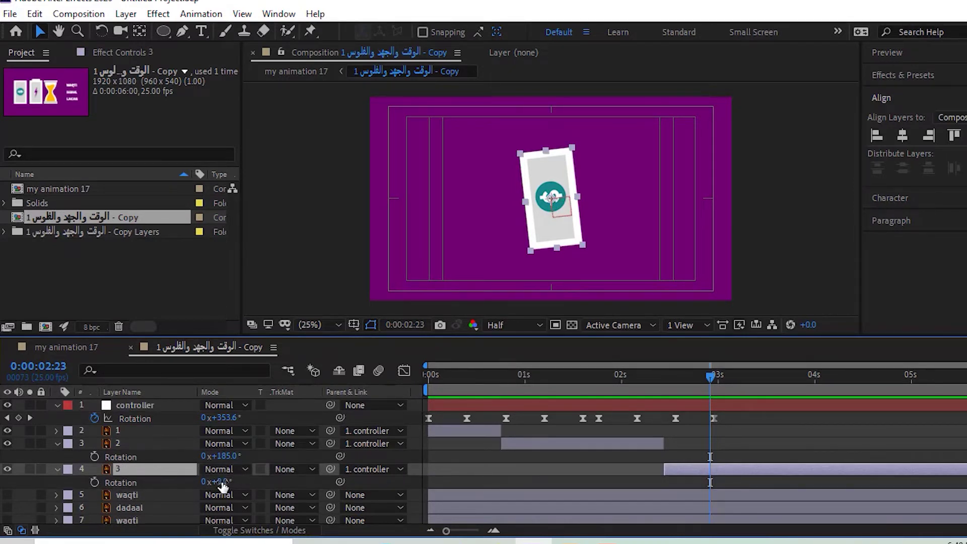
{"action": "left_click_drag", "start_coordinate": [222, 486], "coordinate": [229, 483]}
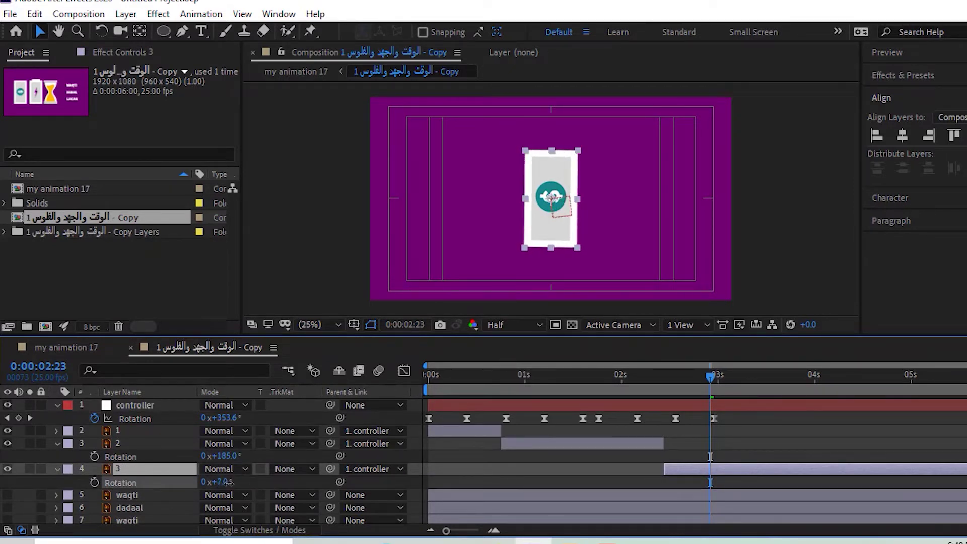
{"action": "left_click", "coordinate": [501, 380]}
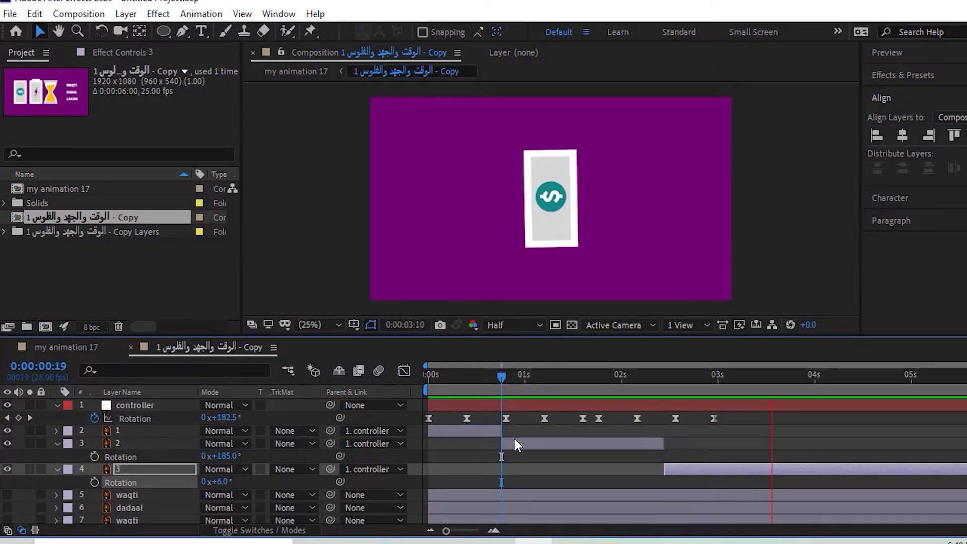
{"action": "mouse_move", "coordinate": [502, 397]}
{"action": "left_mouse_down"}
{"action": "mouse_move", "coordinate": [495, 385]}
{"action": "mouse_move", "coordinate": [611, 406]}
{"action": "left_mouse_up"}
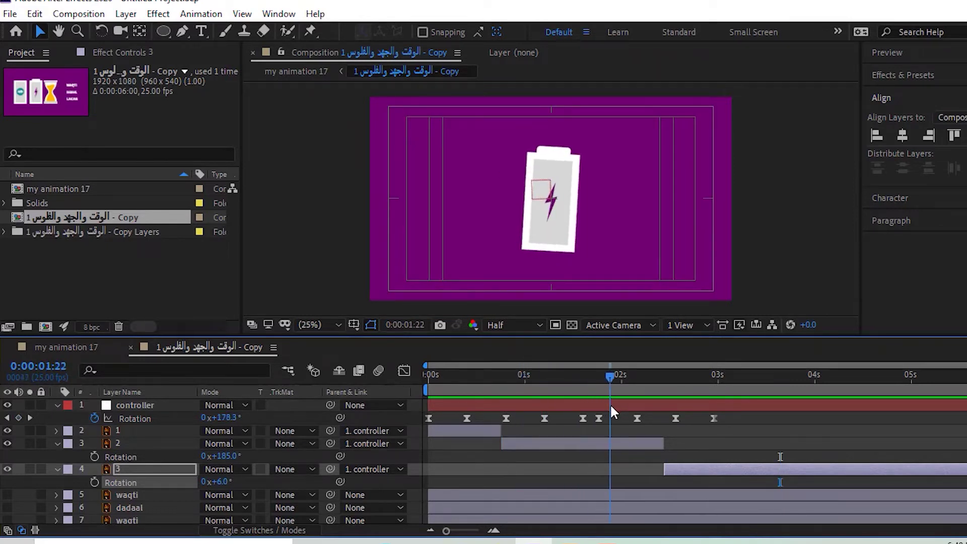
Step: Set battery layer 2's Rotation to 182° and return to the start
{"action": "left_click", "coordinate": [135, 441]}
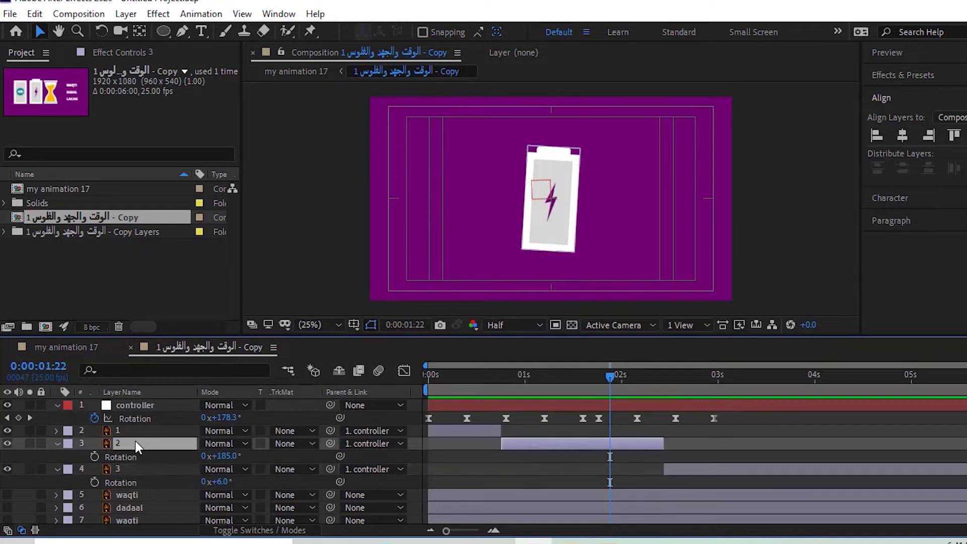
{"action": "key", "text": "r"}
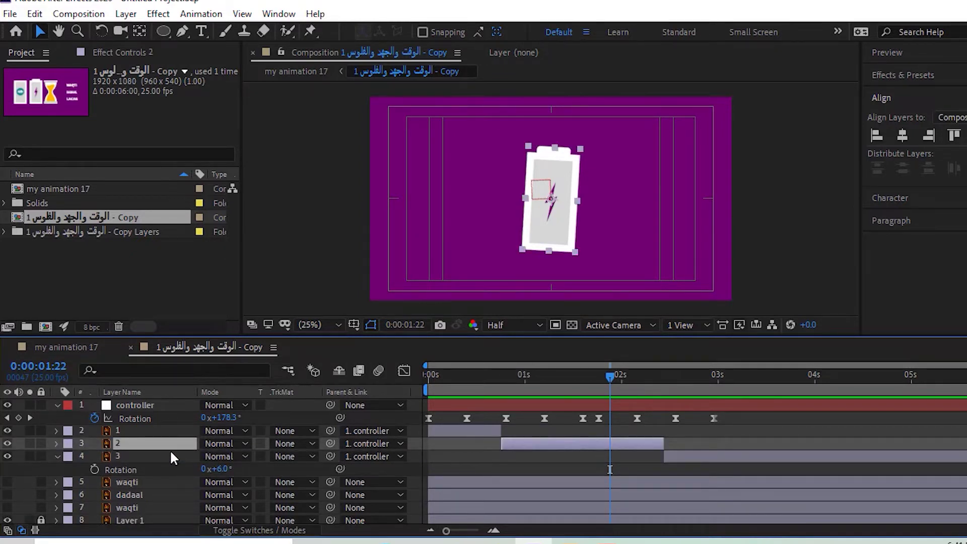
{"action": "key", "text": "r"}
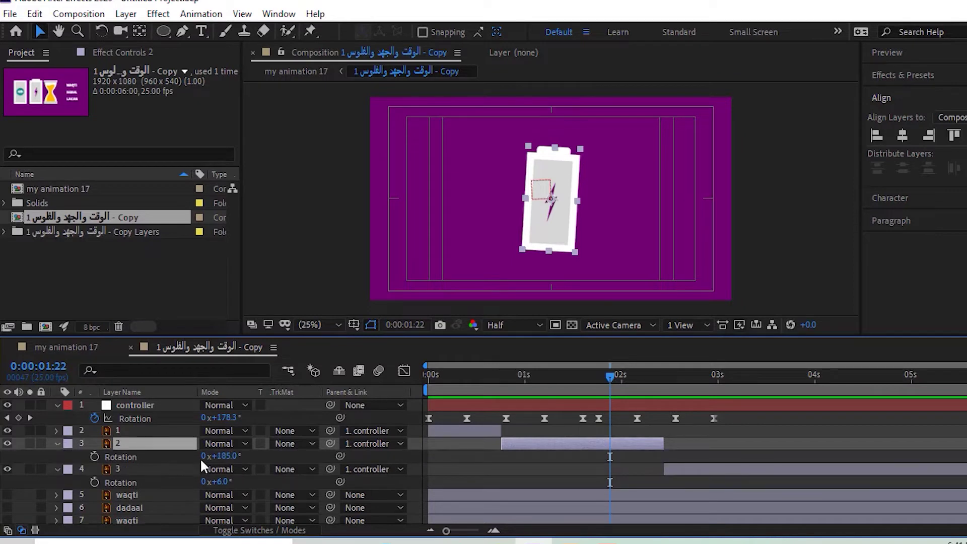
{"action": "left_click_drag", "start_coordinate": [216, 456], "coordinate": [230, 456]}
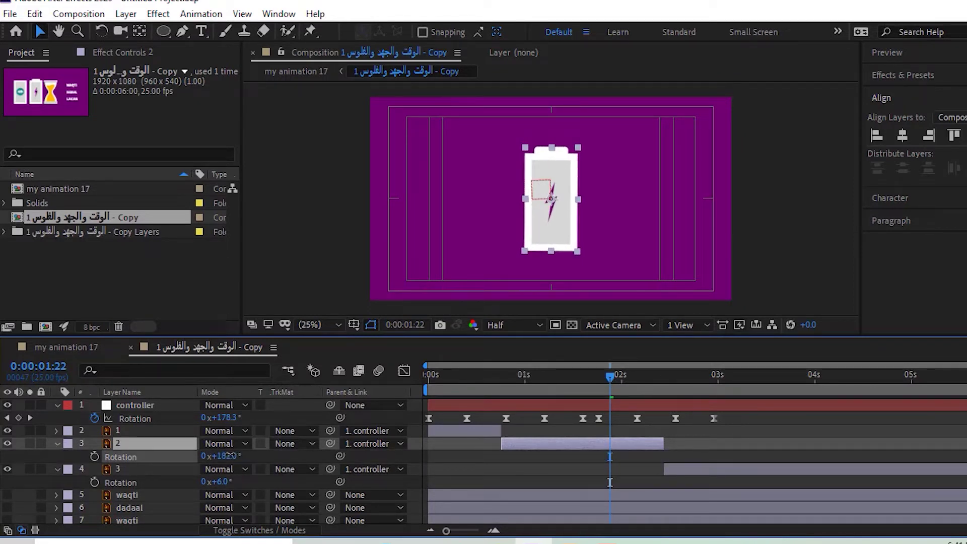
{"action": "left_click", "coordinate": [427, 376]}
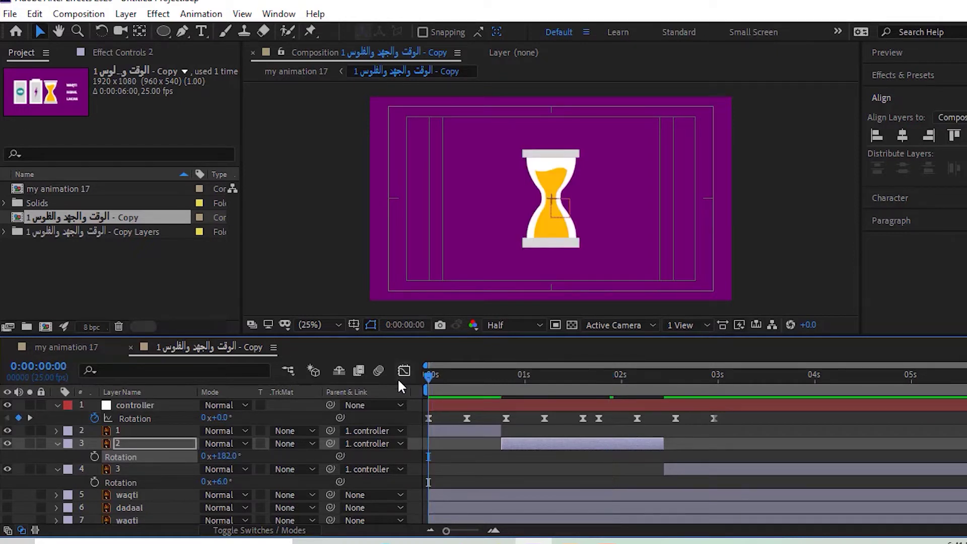
{"action": "key", "text": "space"}
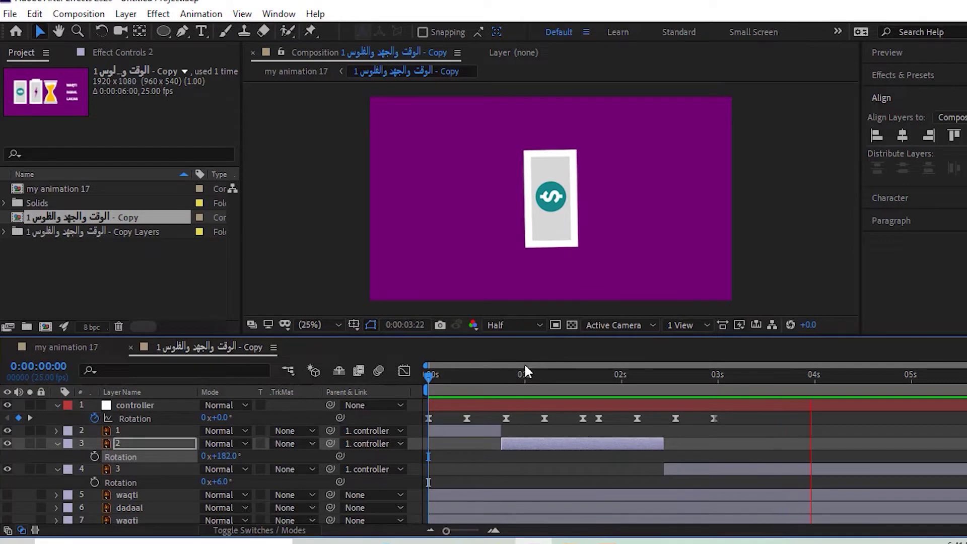
{"action": "mouse_move", "coordinate": [508, 383]}
{"action": "left_mouse_down"}
{"action": "mouse_move", "coordinate": [456, 385]}
{"action": "mouse_move", "coordinate": [510, 386]}
{"action": "left_mouse_up"}
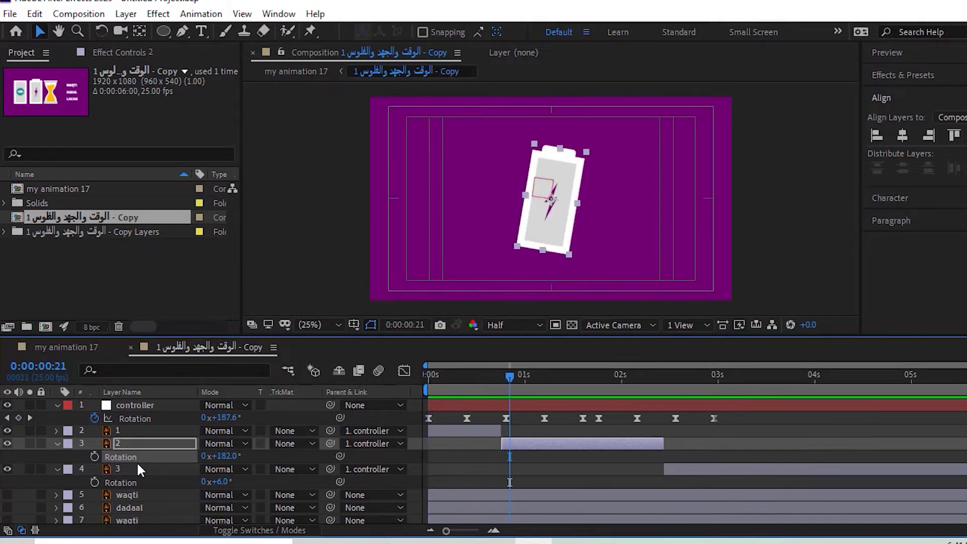
{"action": "left_click", "coordinate": [116, 428]}
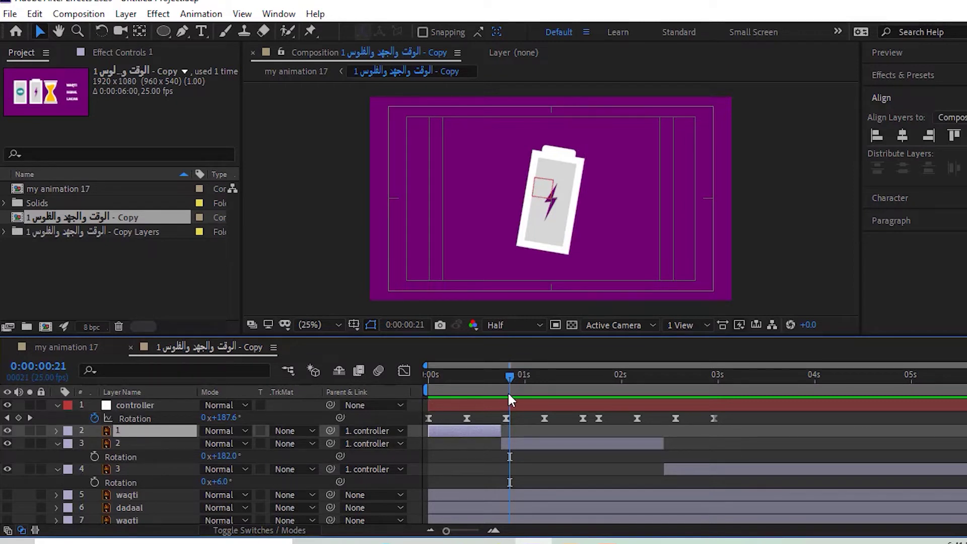
{"action": "left_click_drag", "start_coordinate": [510, 378], "coordinate": [500, 385]}
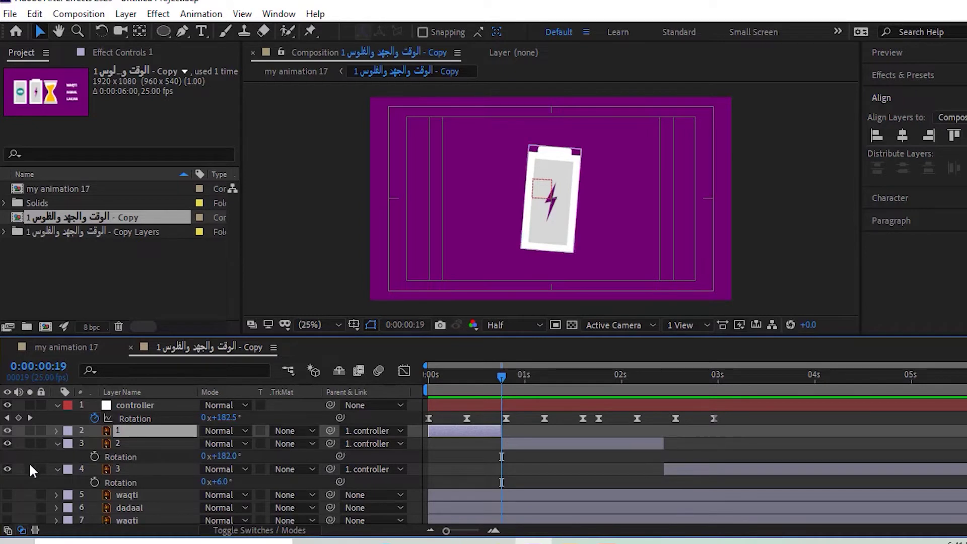
Step: Turn on visibility for the WAQTI, DADAAL and LACAG text layers
{"action": "scroll", "coordinate": [61, 503], "scroll_direction": "down", "scroll_amount": 1}
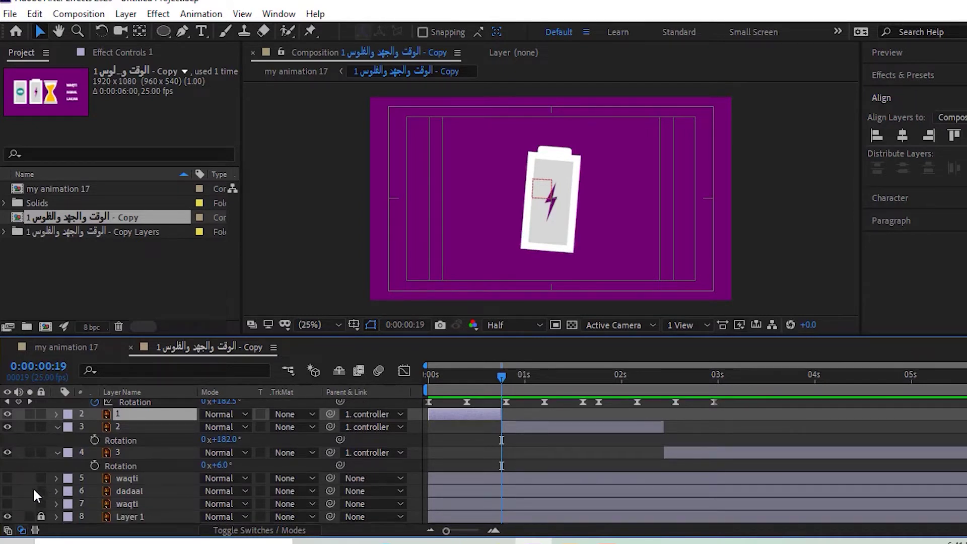
{"action": "left_click", "coordinate": [7, 478]}
{"action": "left_click", "coordinate": [7, 491]}
{"action": "left_click", "coordinate": [7, 504]}
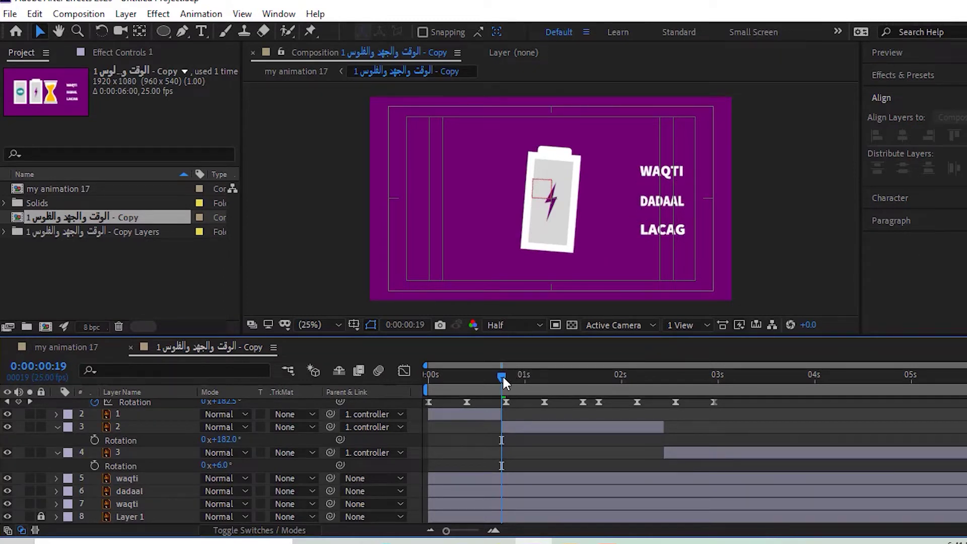
{"action": "mouse_move", "coordinate": [503, 375]}
{"action": "left_mouse_down"}
{"action": "mouse_move", "coordinate": [419, 382]}
{"action": "mouse_move", "coordinate": [504, 387]}
{"action": "left_mouse_up"}
{"action": "left_click_drag", "start_coordinate": [502, 381], "coordinate": [505, 399]}
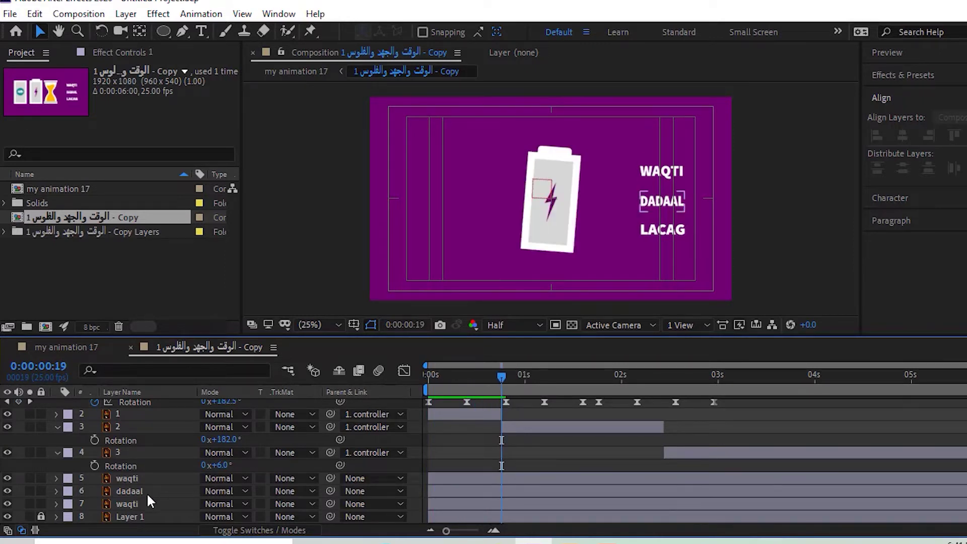
Step: Select the three text layers and show their Opacity properties with T
{"action": "left_click", "coordinate": [138, 479]}
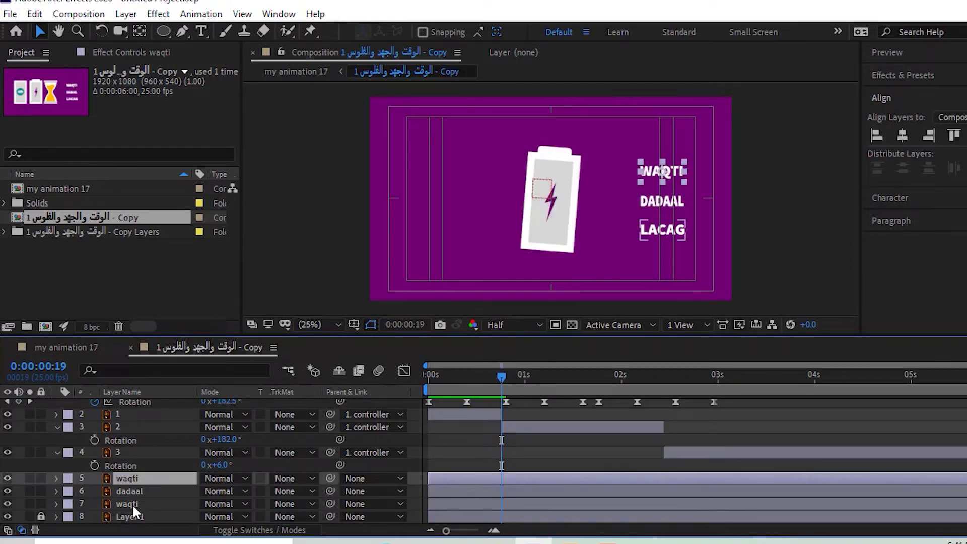
{"action": "left_click", "coordinate": [132, 504], "text": "shift"}
{"action": "key", "text": "t"}
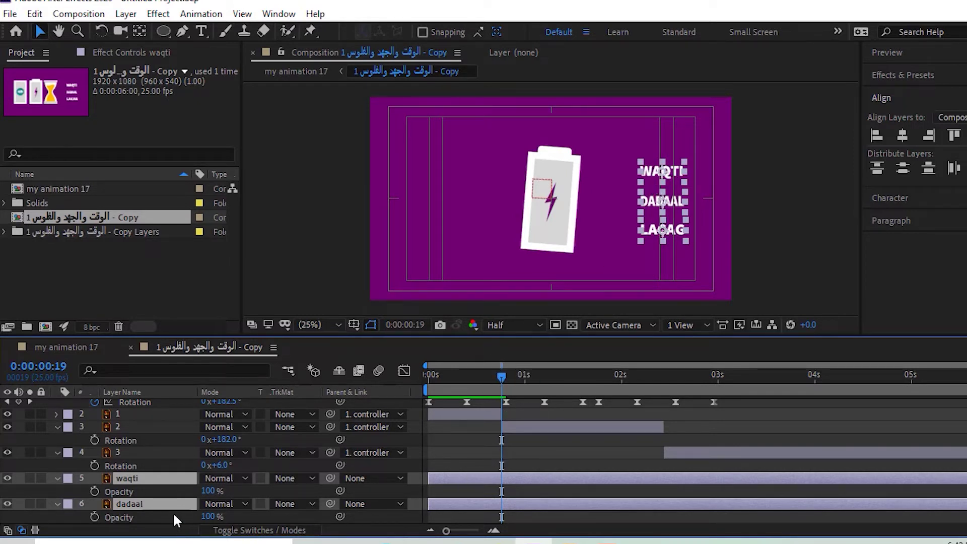
Step: Clear the selection so that none of the text layers are selected
{"action": "left_click", "coordinate": [126, 479], "text": "ctrl"}
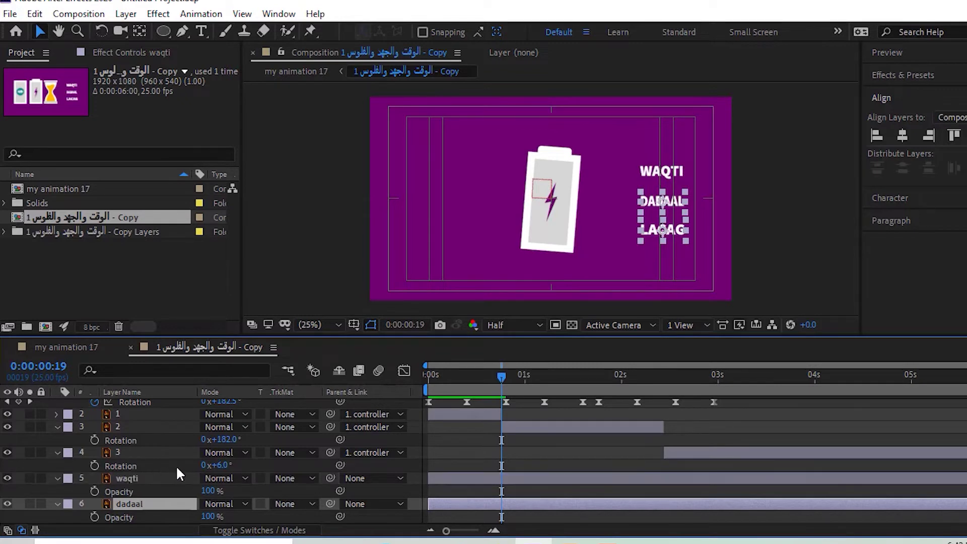
{"action": "scroll", "coordinate": [174, 469], "scroll_direction": "down", "scroll_amount": 3}
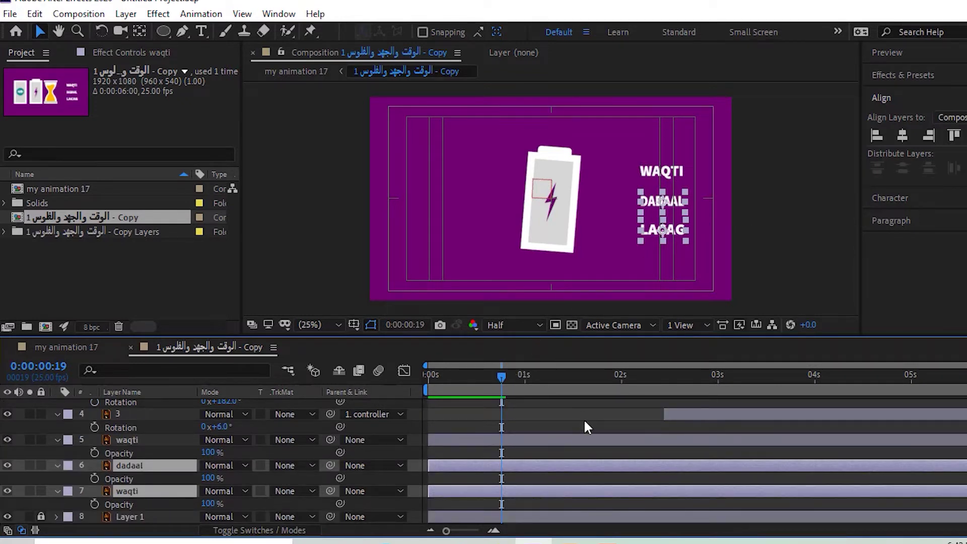
{"action": "scroll", "coordinate": [585, 419], "scroll_direction": "up", "scroll_amount": 2}
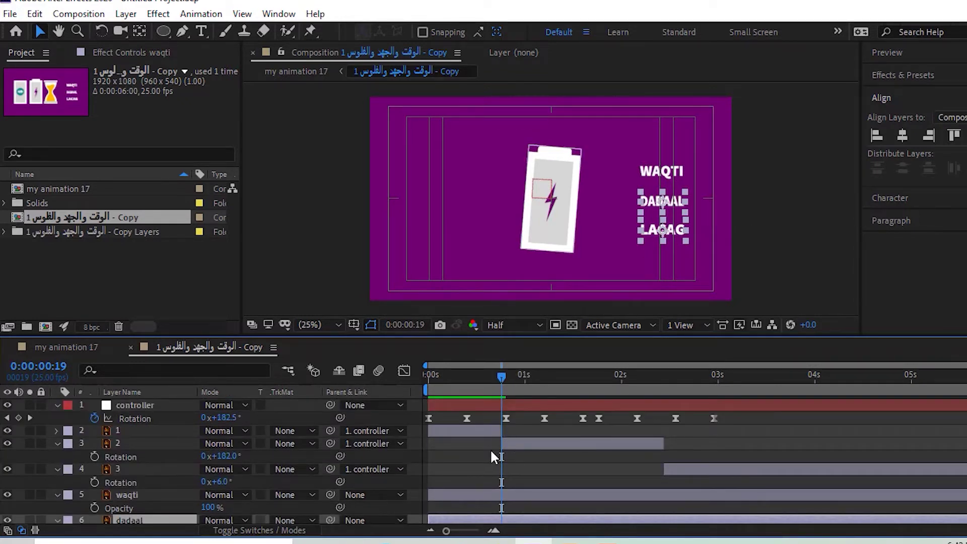
{"action": "scroll", "coordinate": [488, 452], "scroll_direction": "down", "scroll_amount": 2}
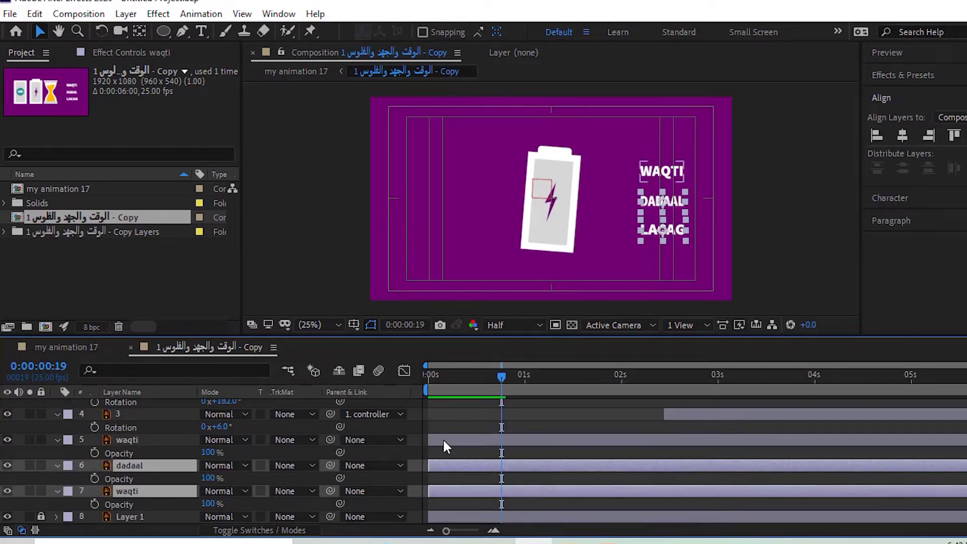
{"action": "left_click", "coordinate": [416, 449]}
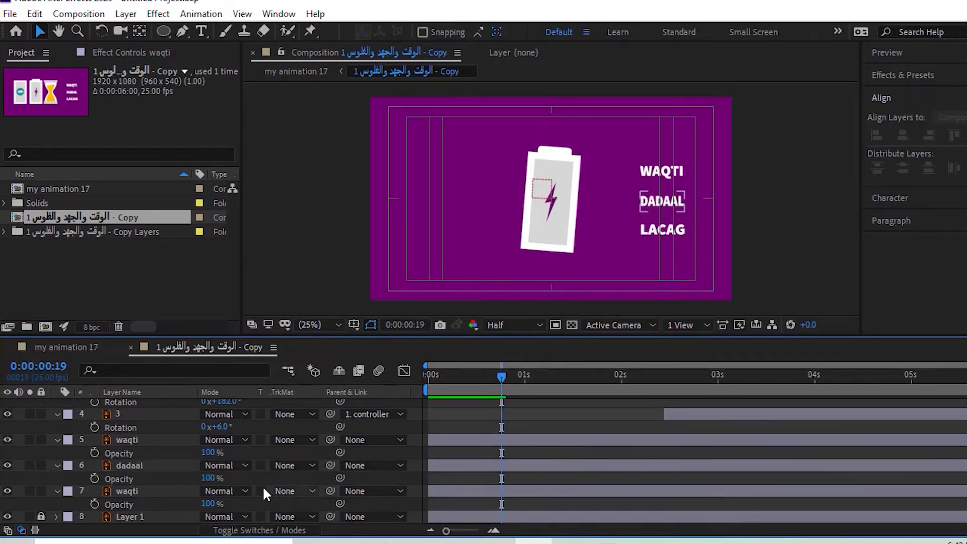
Step: Keyframe dadaal's Opacity and set it to 50%
{"action": "left_click", "coordinate": [94, 479]}
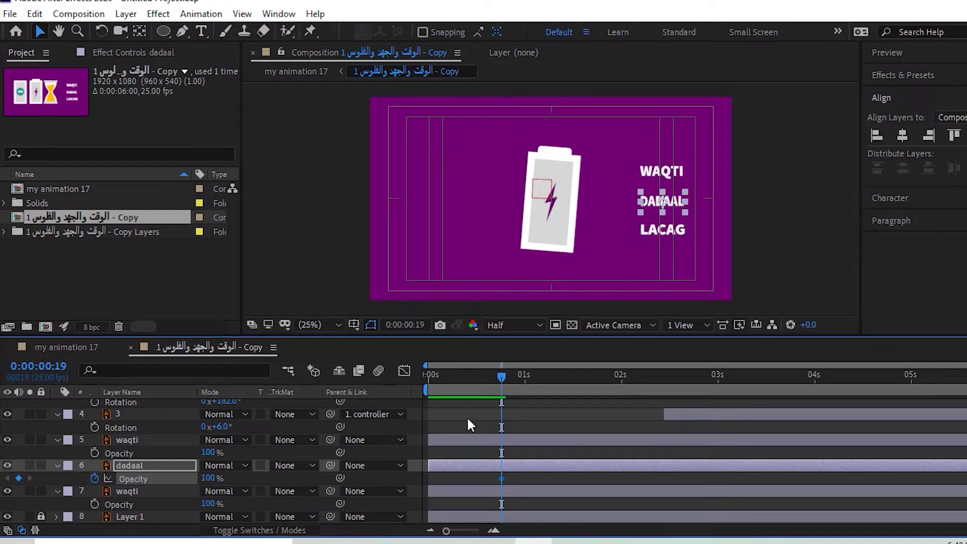
{"action": "mouse_move", "coordinate": [501, 479]}
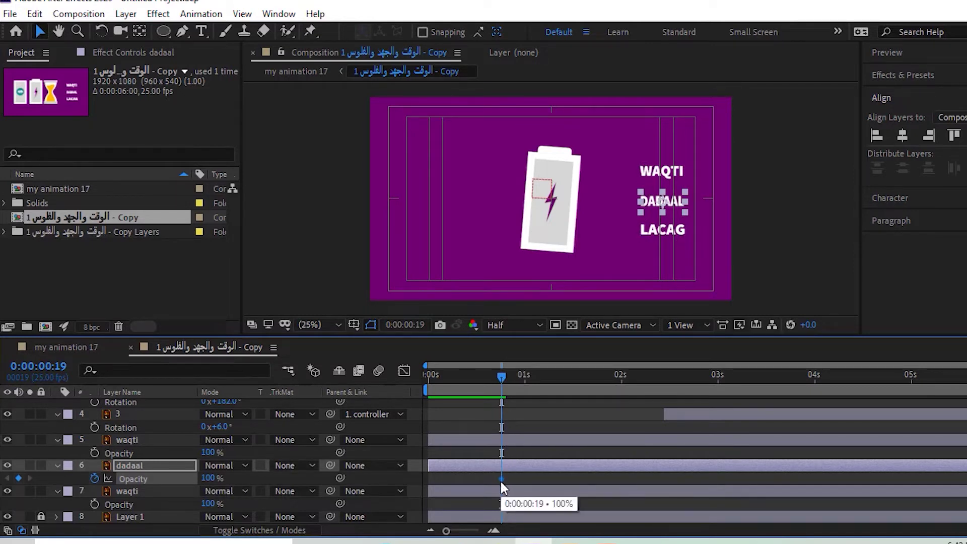
{"action": "left_click", "coordinate": [211, 478]}
{"action": "type", "text": "50"}
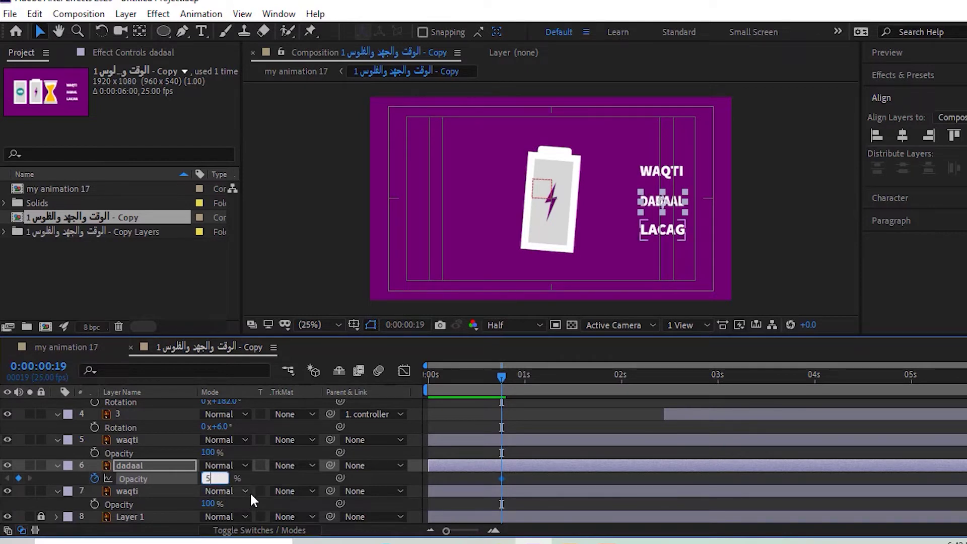
{"action": "key", "text": "Return"}
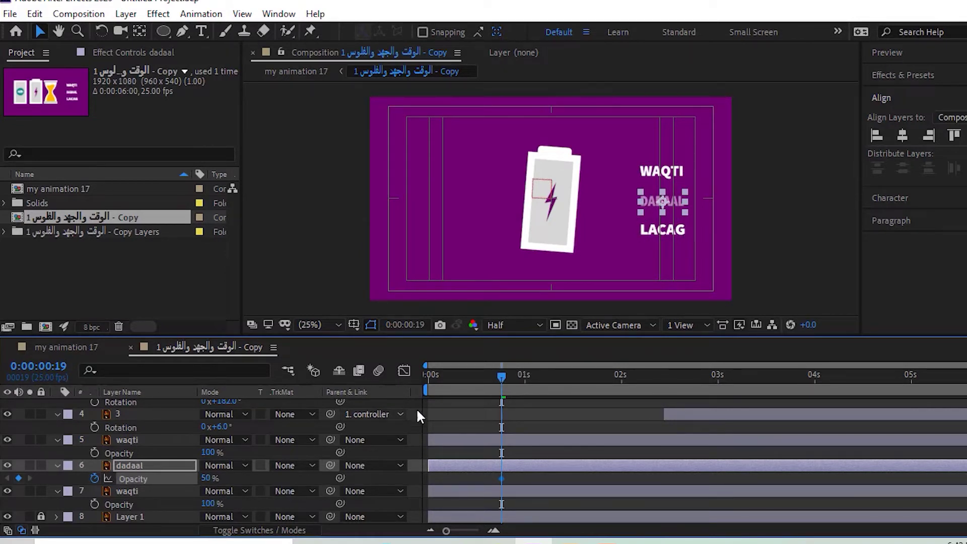
Step: Delete dadaal's opacity keyframe, keeping 50%, and return the time marker to 0:00:00:00
{"action": "scroll", "coordinate": [494, 433], "scroll_direction": "up", "scroll_amount": 3}
{"action": "scroll", "coordinate": [508, 481], "scroll_direction": "down", "scroll_amount": 2}
{"action": "key", "text": "Delete"}
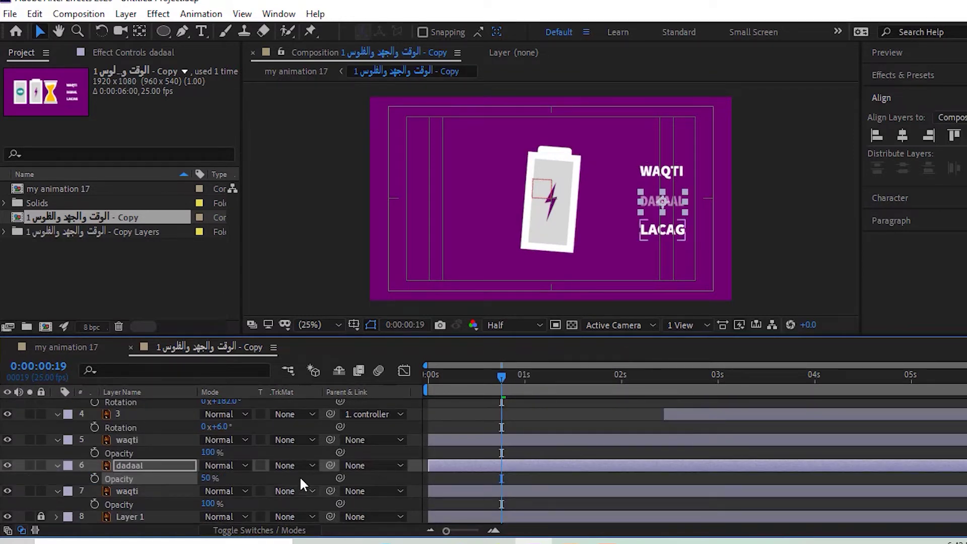
{"action": "left_click_drag", "start_coordinate": [476, 374], "coordinate": [425, 379]}
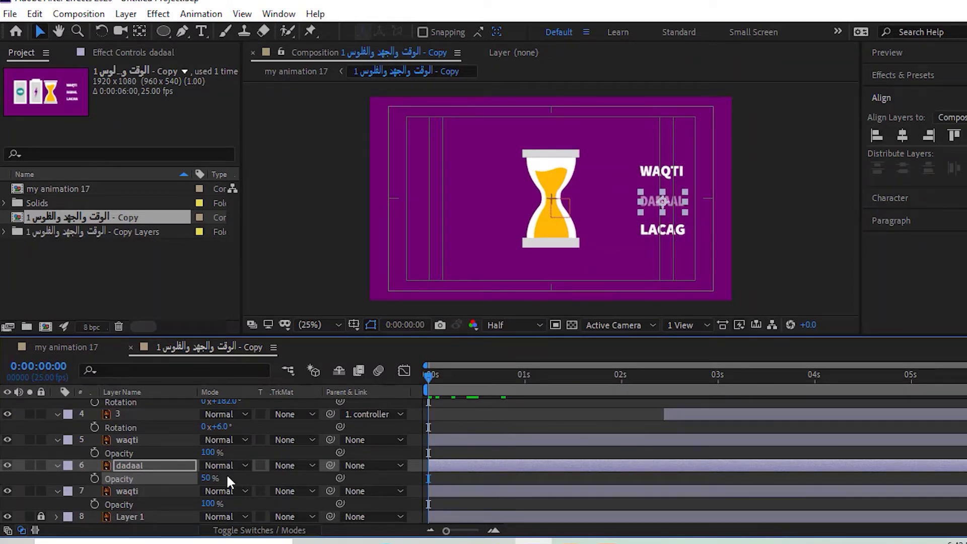
Step: Check each text layer's content and rename layer 7, which holds LACAG, to 'lacag'
{"action": "left_click_drag", "start_coordinate": [210, 477], "coordinate": [260, 476]}
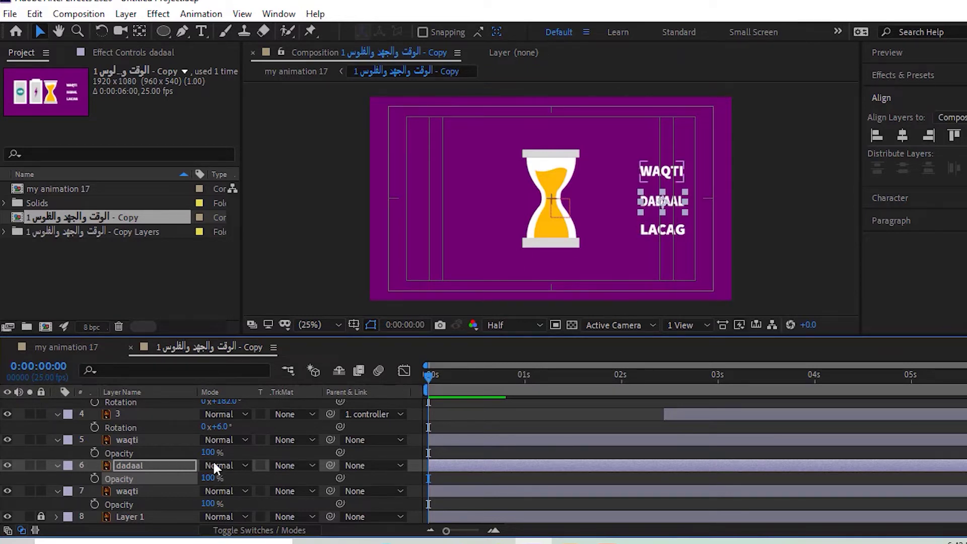
{"action": "left_click", "coordinate": [132, 494]}
{"action": "left_click", "coordinate": [140, 462]}
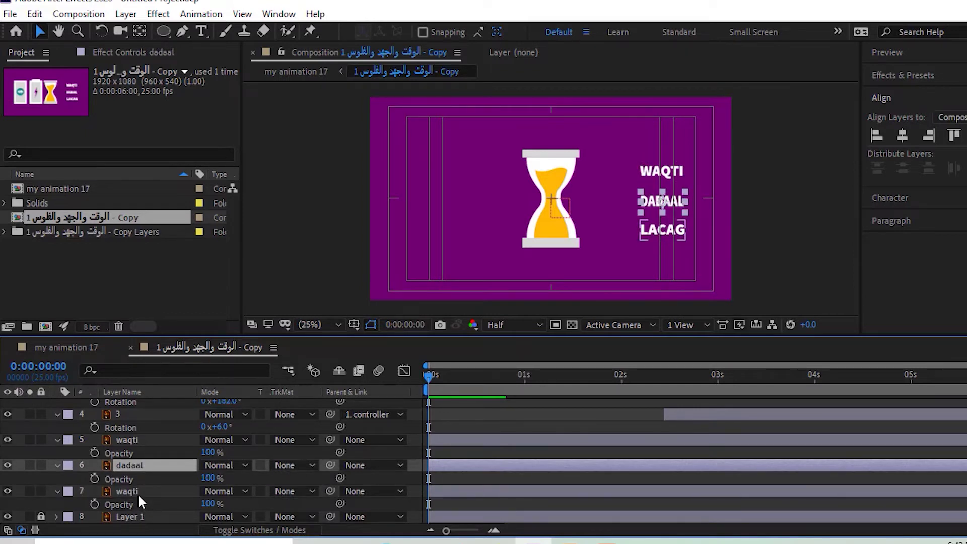
{"action": "left_click", "coordinate": [140, 495]}
{"action": "left_click", "coordinate": [122, 438]}
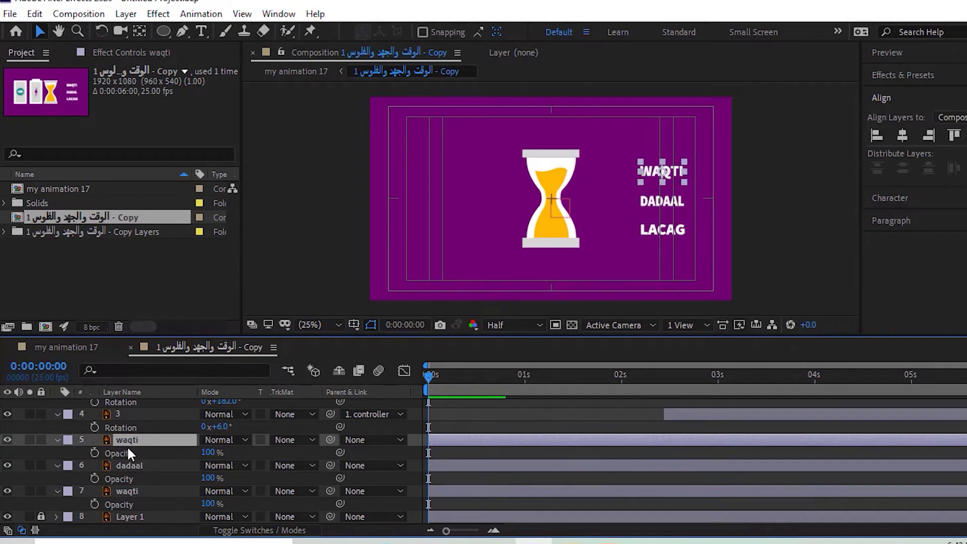
{"action": "left_click", "coordinate": [130, 464]}
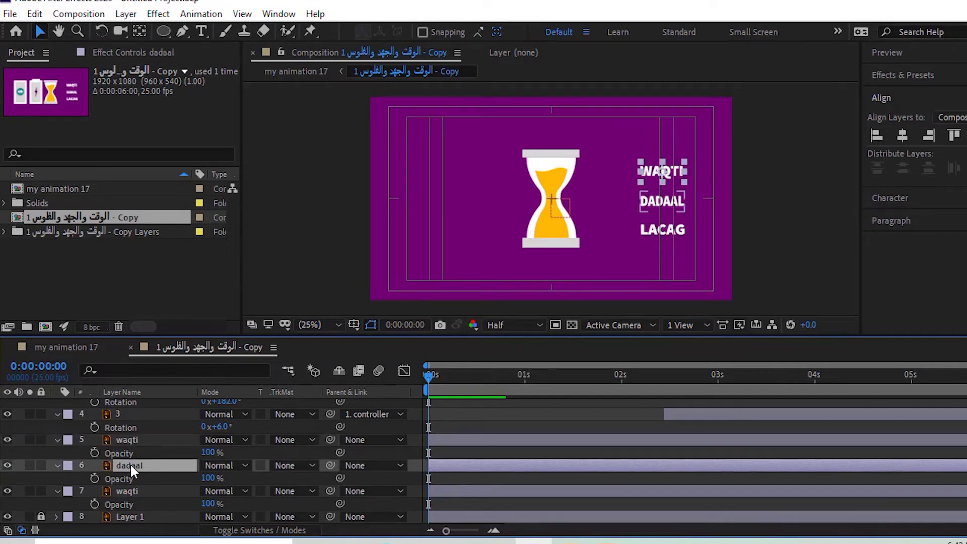
{"action": "left_click", "coordinate": [126, 494]}
{"action": "key", "text": "Return"}
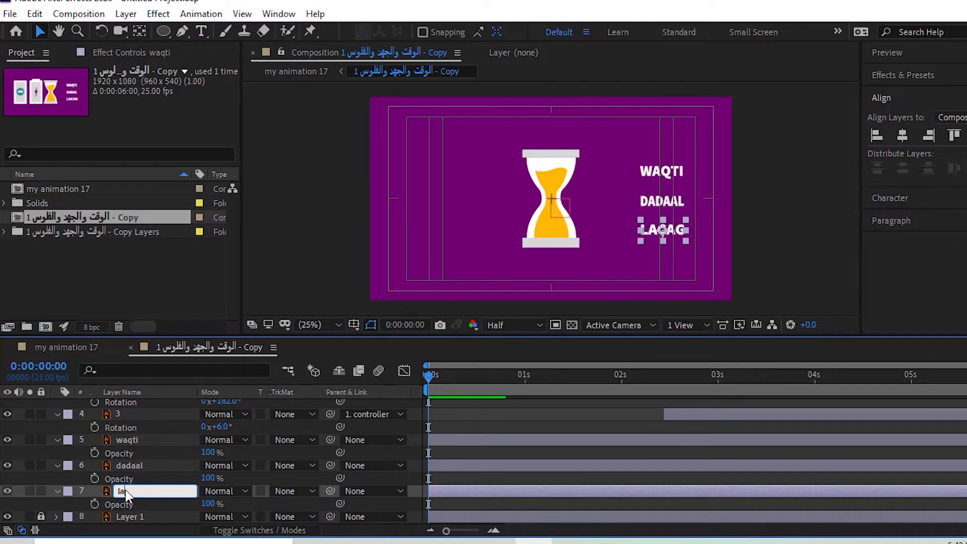
{"action": "type", "text": "acag"}
{"action": "left_click", "coordinate": [136, 439]}
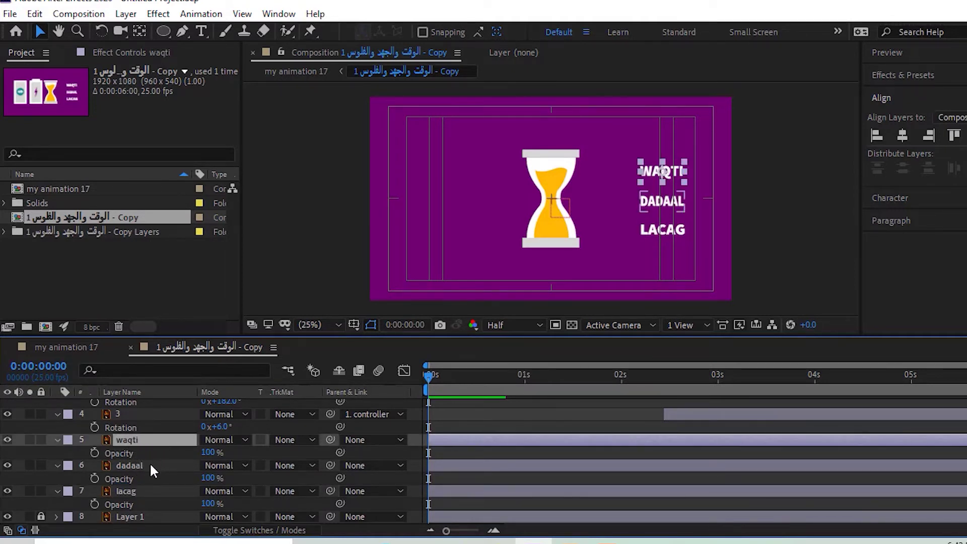
Step: Select dadaal and lacag together and set both to 50% Opacity
{"action": "left_click", "coordinate": [147, 460]}
{"action": "left_click", "coordinate": [135, 436]}
{"action": "left_click", "coordinate": [134, 465]}
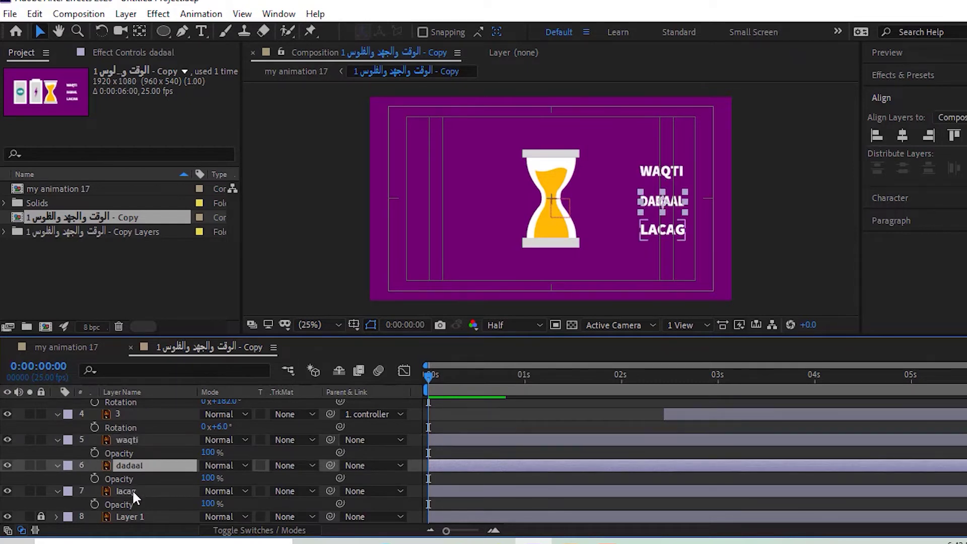
{"action": "left_click", "coordinate": [132, 490], "text": "shift"}
{"action": "left_click", "coordinate": [209, 478]}
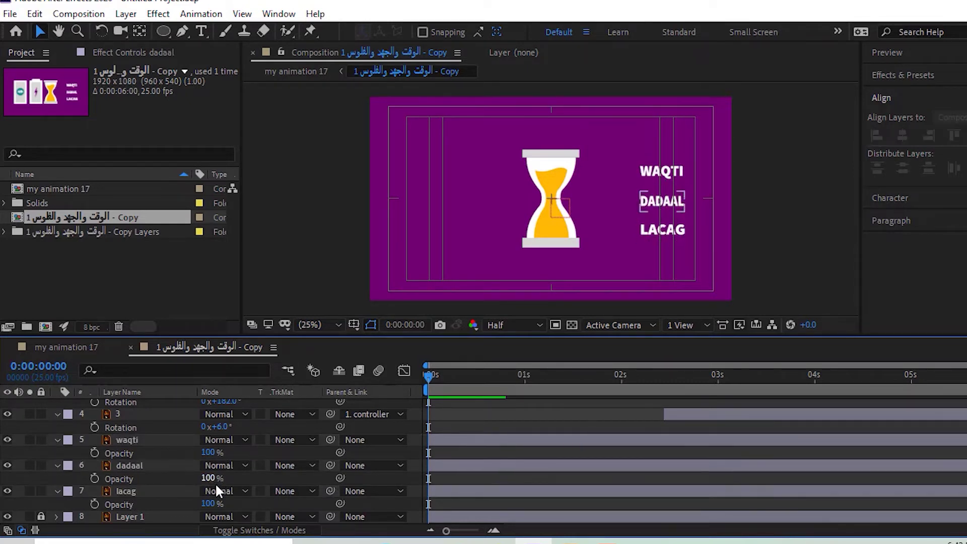
{"action": "left_click", "coordinate": [125, 469]}
{"action": "left_click", "coordinate": [123, 488], "text": "shift"}
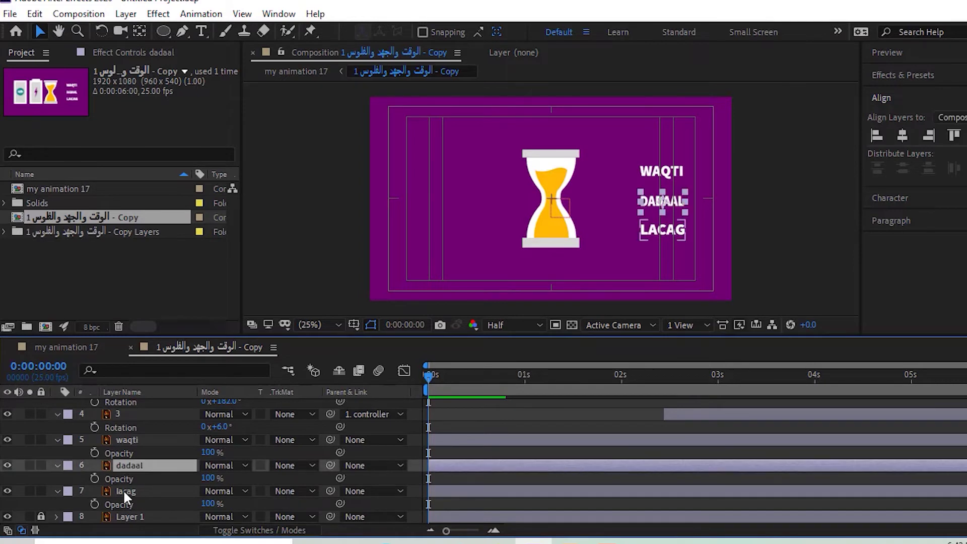
{"action": "left_click", "coordinate": [209, 479]}
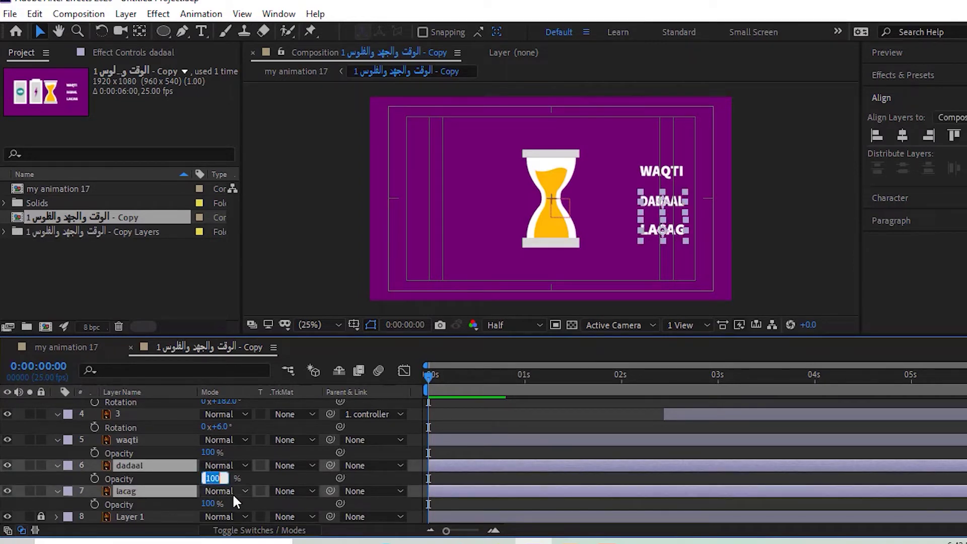
{"action": "type", "text": "50"}
{"action": "key", "text": "Return"}
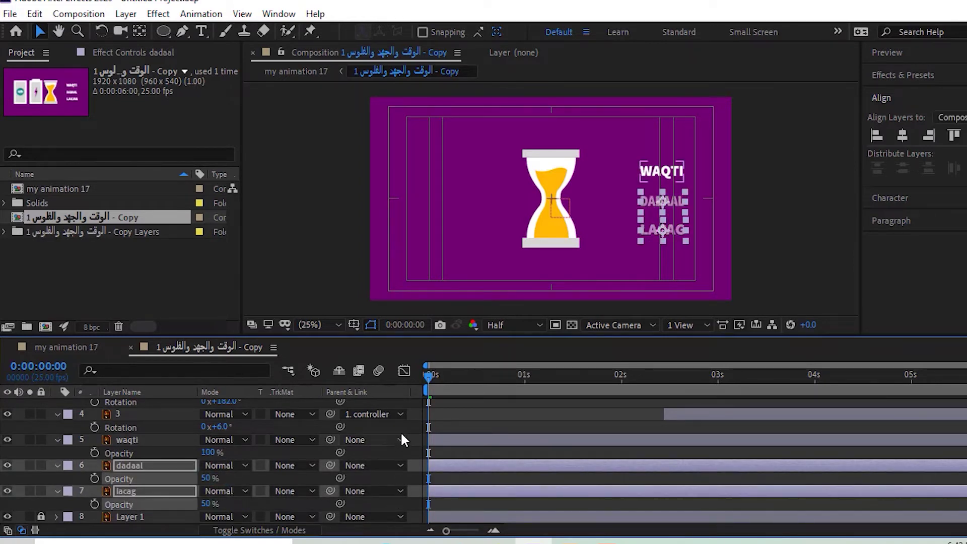
{"action": "left_click", "coordinate": [407, 421]}
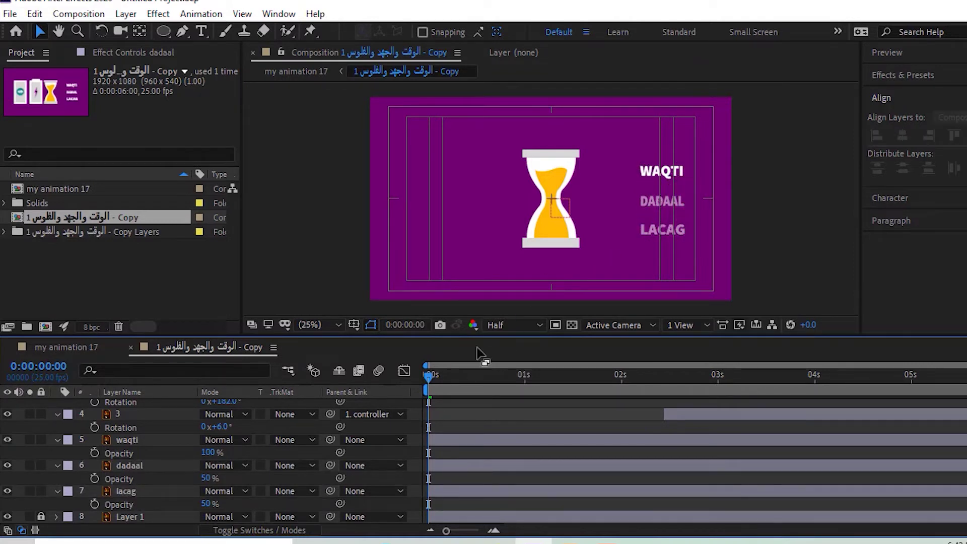
{"action": "scroll", "coordinate": [483, 424], "scroll_direction": "up", "scroll_amount": 2}
{"action": "scroll", "coordinate": [473, 431], "scroll_direction": "down", "scroll_amount": 2}
Step: Keyframe dadaal's Opacity at 50% near frame 17, rising to about 99% a frame or two later
{"action": "scroll", "coordinate": [462, 419], "scroll_direction": "up", "scroll_amount": 2}
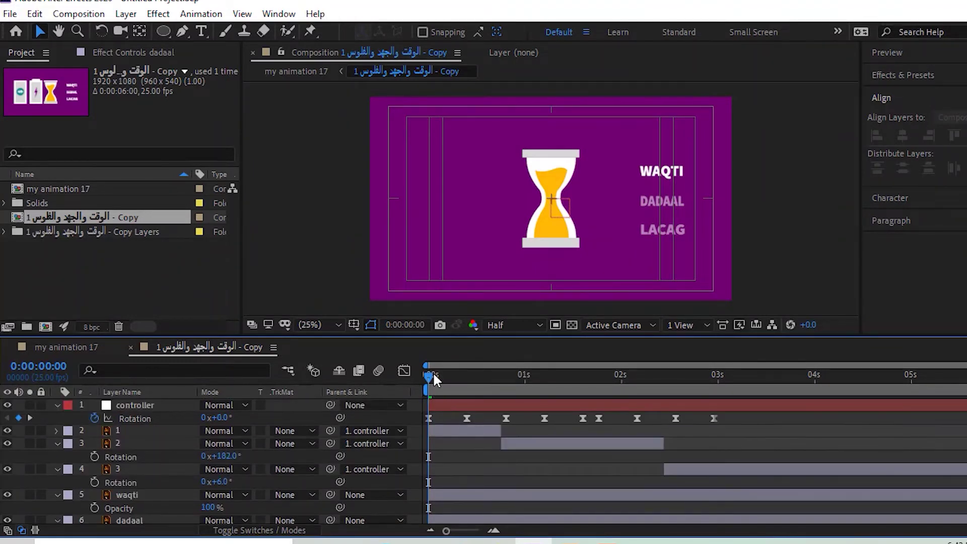
{"action": "left_click_drag", "start_coordinate": [432, 375], "coordinate": [504, 384]}
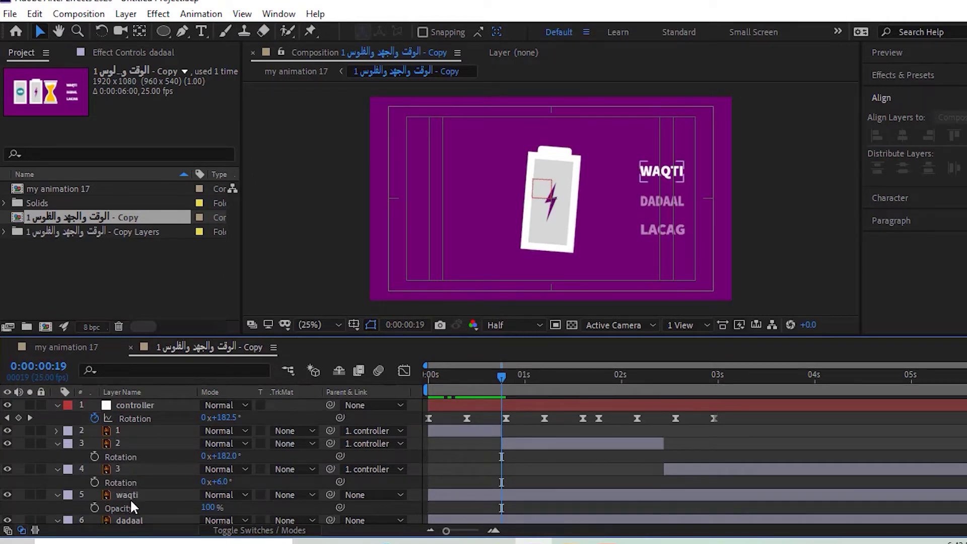
{"action": "left_click", "coordinate": [126, 519]}
{"action": "scroll", "coordinate": [142, 497], "scroll_direction": "down", "scroll_amount": 2}
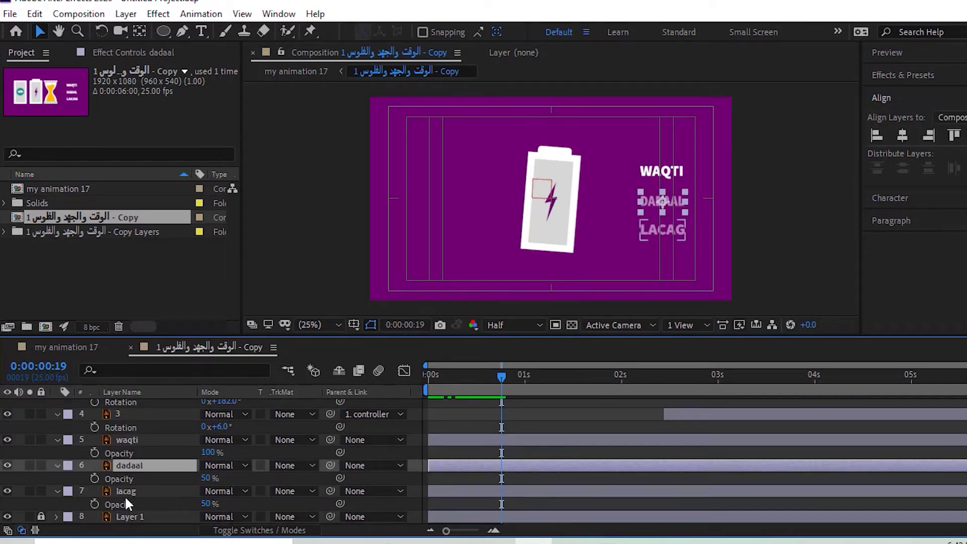
{"action": "left_click", "coordinate": [95, 478]}
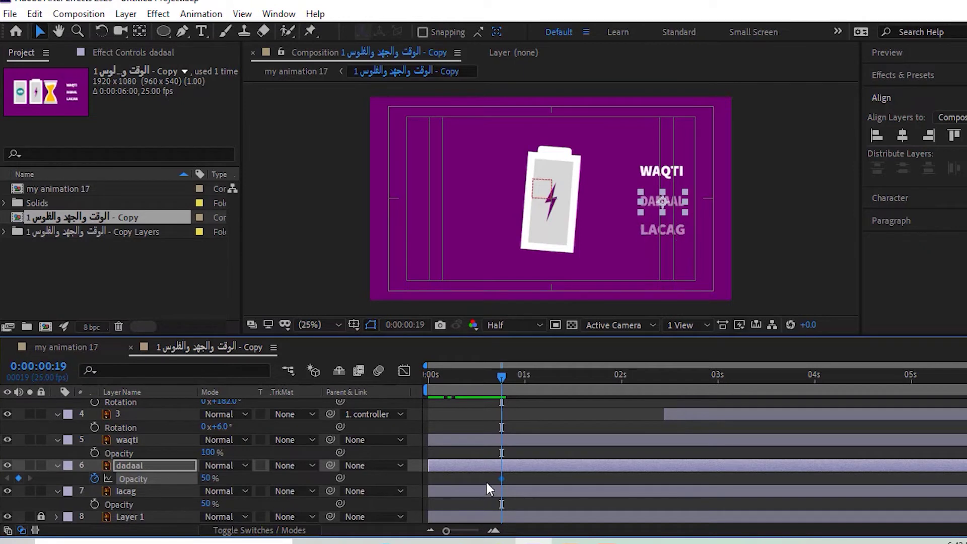
{"action": "left_click_drag", "start_coordinate": [497, 477], "coordinate": [494, 478]}
{"action": "left_click_drag", "start_coordinate": [209, 478], "coordinate": [262, 480]}
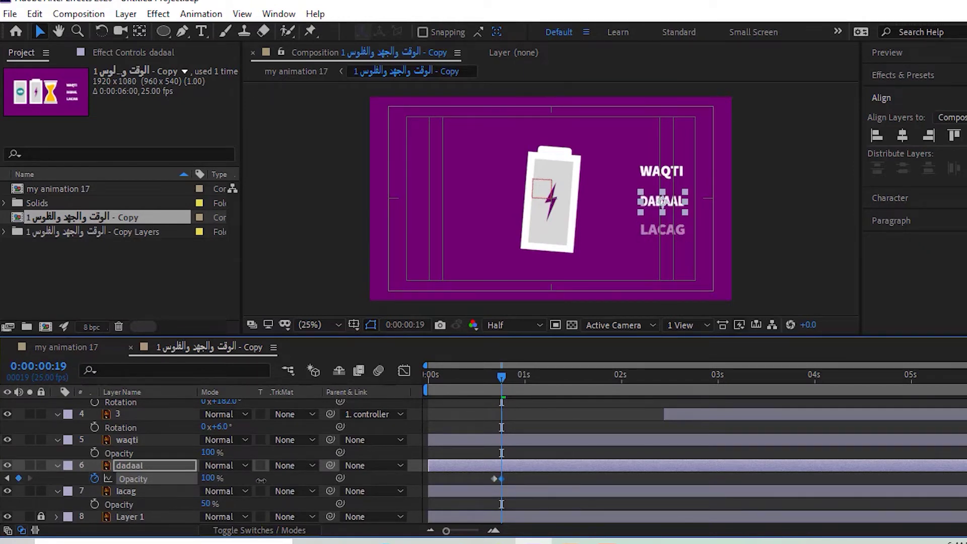
Step: Preview the DADAAL fade and return the time marker to frame 17
{"action": "left_click_drag", "start_coordinate": [469, 383], "coordinate": [419, 380]}
{"action": "key", "text": "space"}
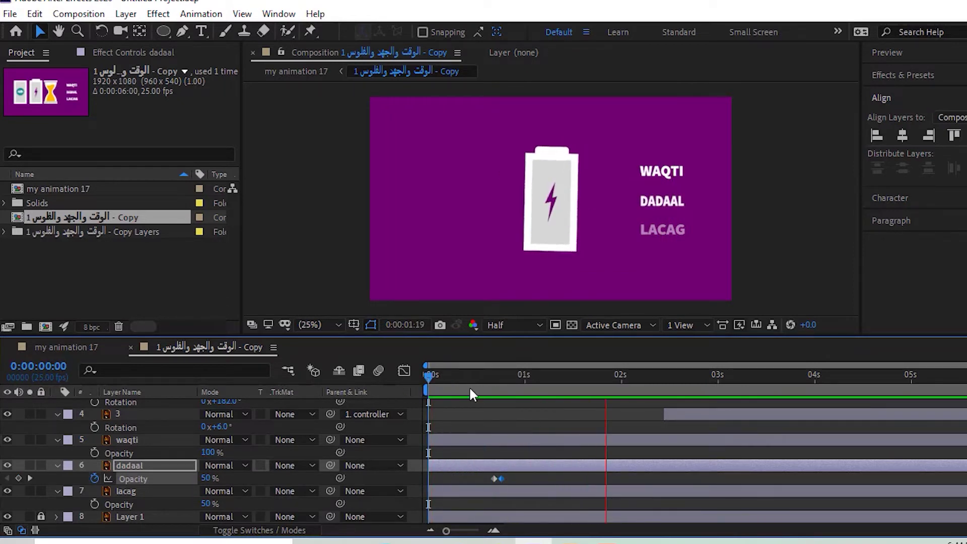
{"action": "left_click", "coordinate": [433, 375]}
{"action": "left_click_drag", "start_coordinate": [445, 375], "coordinate": [504, 397]}
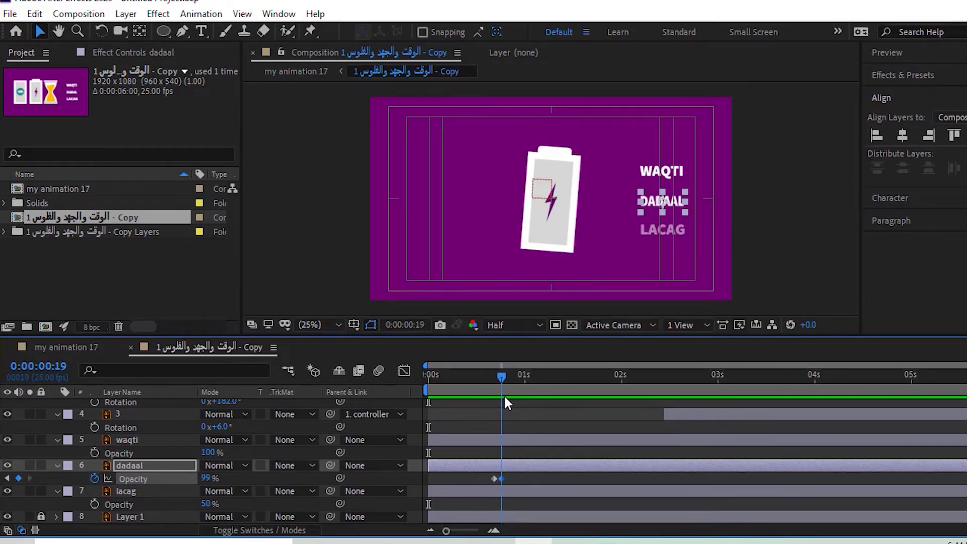
{"action": "left_click_drag", "start_coordinate": [504, 398], "coordinate": [494, 395]}
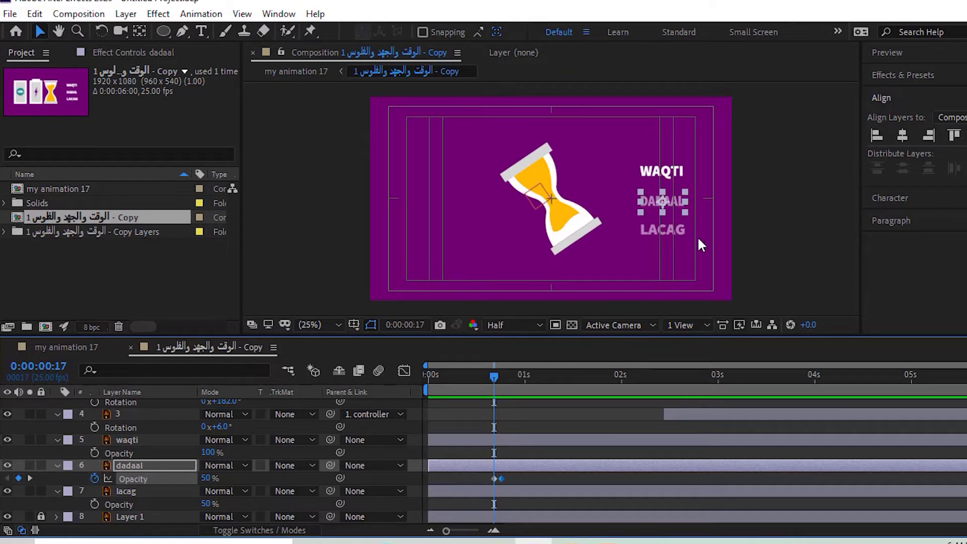
{"action": "left_click", "coordinate": [137, 440]}
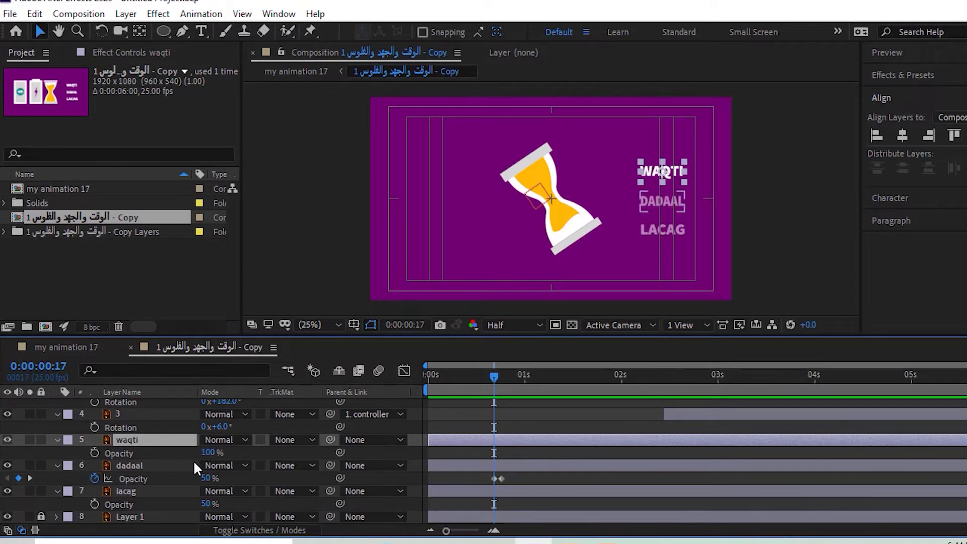
Step: Keyframe waqti's Opacity at 100% on frame 17 and 50% at dadaal's next keyframe
{"action": "left_click", "coordinate": [95, 452]}
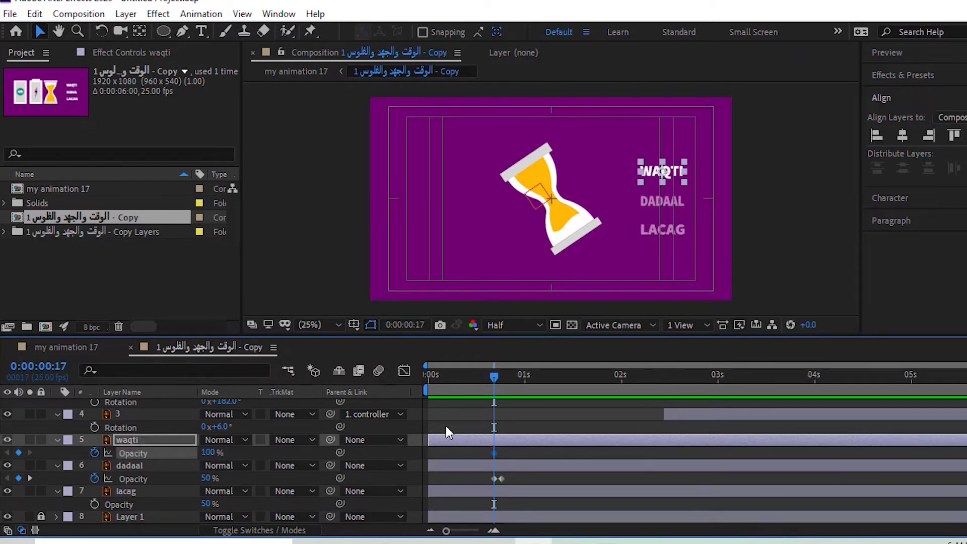
{"action": "left_click", "coordinate": [30, 478]}
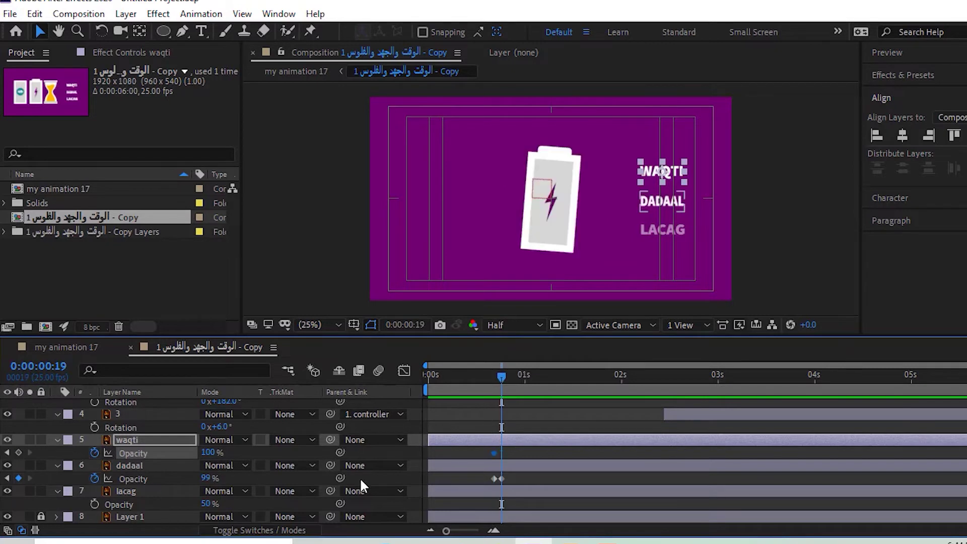
{"action": "left_click", "coordinate": [211, 453]}
{"action": "type", "text": "50"}
{"action": "key", "text": "Return"}
Step: Preview the WAQTI–DADAAL handoff and move the time marker just past 2 seconds
{"action": "left_click_drag", "start_coordinate": [470, 389], "coordinate": [386, 371]}
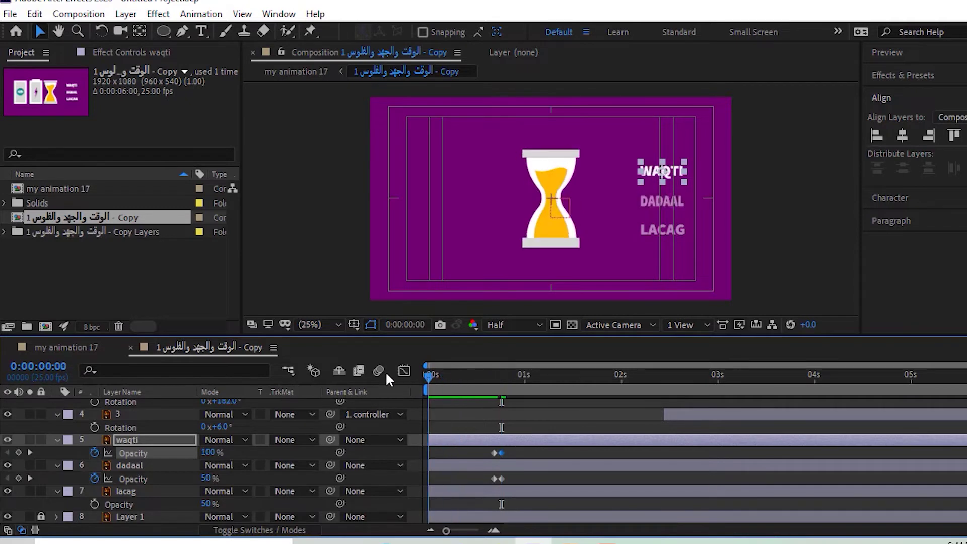
{"action": "key", "text": "space"}
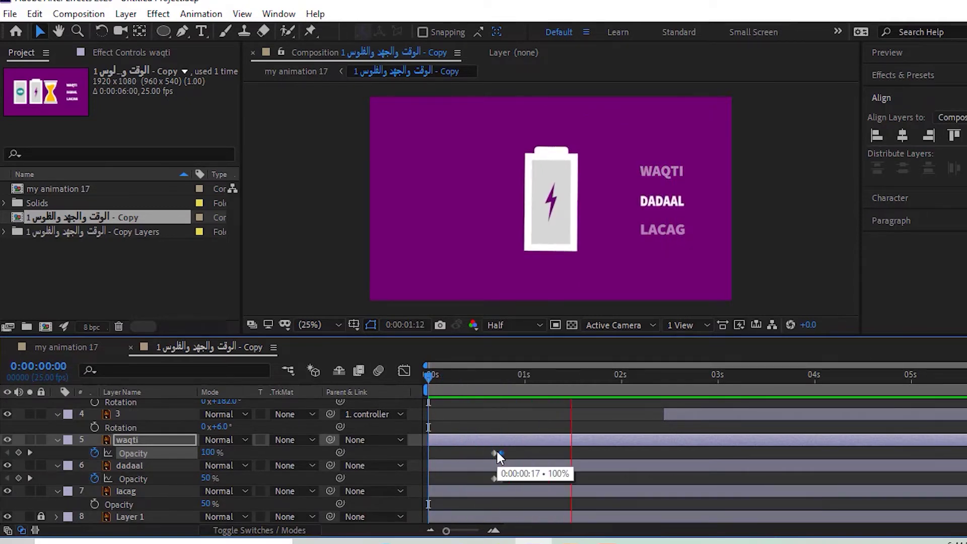
{"action": "key", "text": "space"}
{"action": "left_click", "coordinate": [490, 377]}
{"action": "left_click_drag", "start_coordinate": [492, 377], "coordinate": [648, 379]}
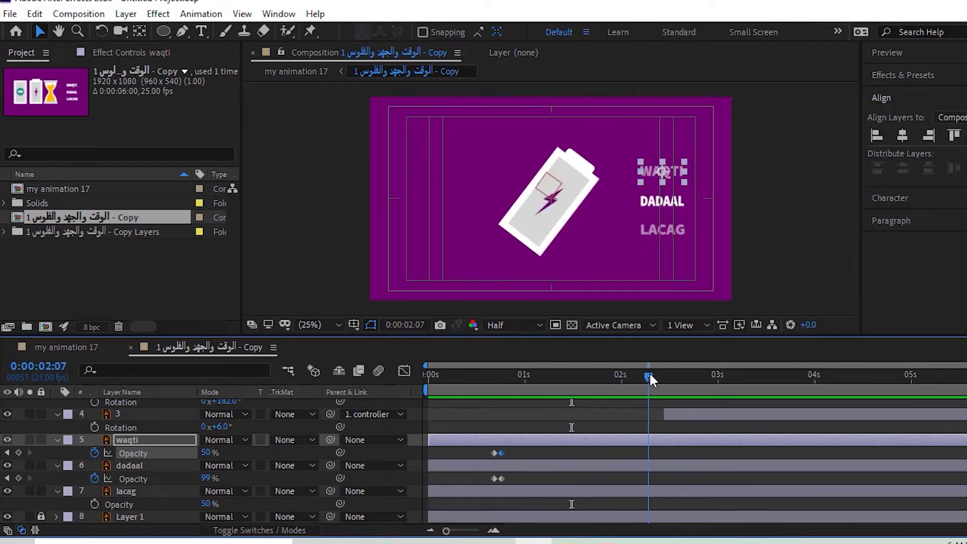
{"action": "left_click_drag", "start_coordinate": [649, 378], "coordinate": [665, 378]}
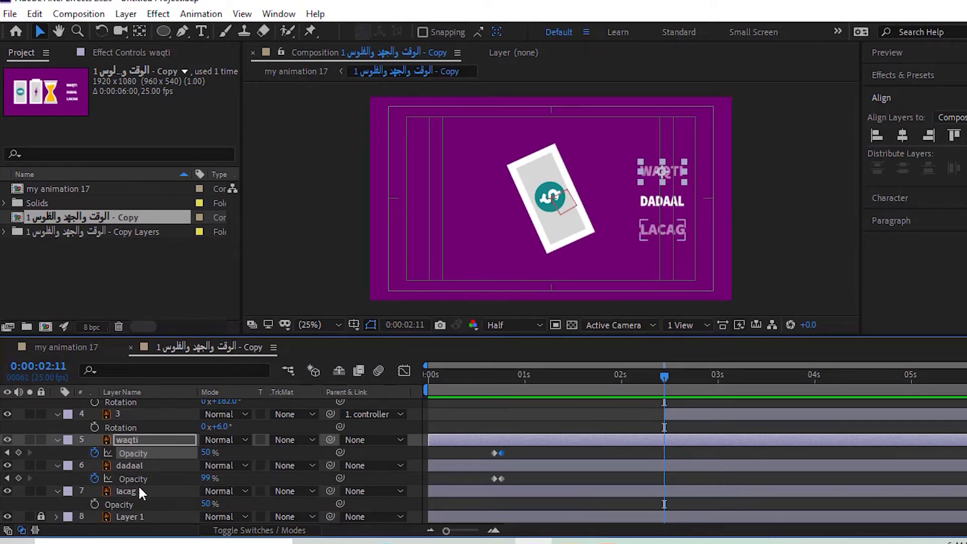
Step: Keyframe lacag's Opacity from 50% up to 99% around 0:00:02:08–11
{"action": "left_click", "coordinate": [128, 467]}
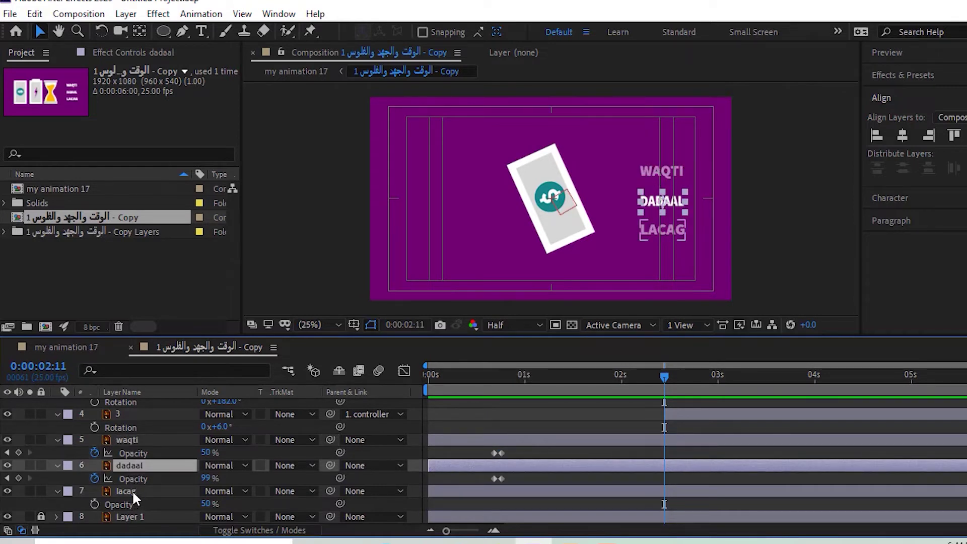
{"action": "left_click", "coordinate": [132, 491]}
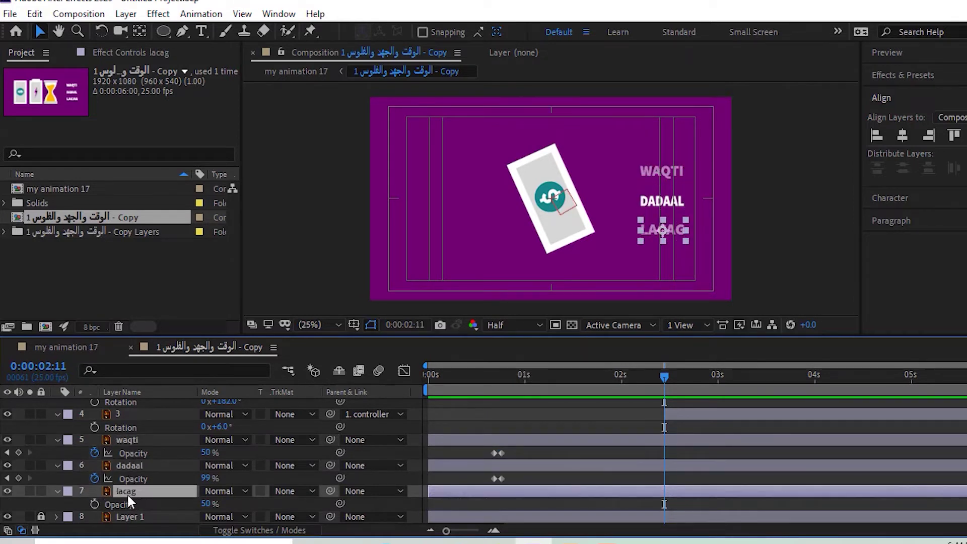
{"action": "left_click", "coordinate": [94, 504]}
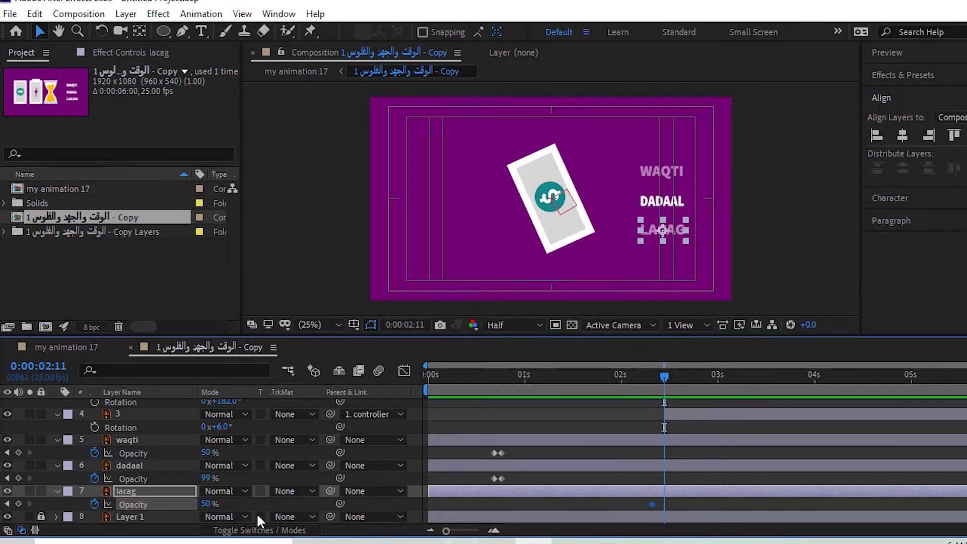
{"action": "left_click_drag", "start_coordinate": [210, 504], "coordinate": [271, 504]}
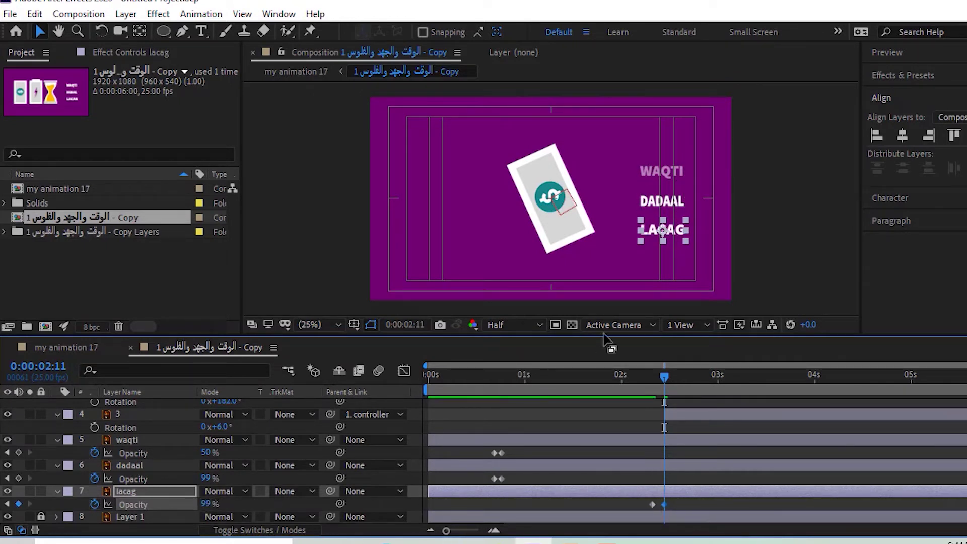
{"action": "left_click", "coordinate": [601, 373]}
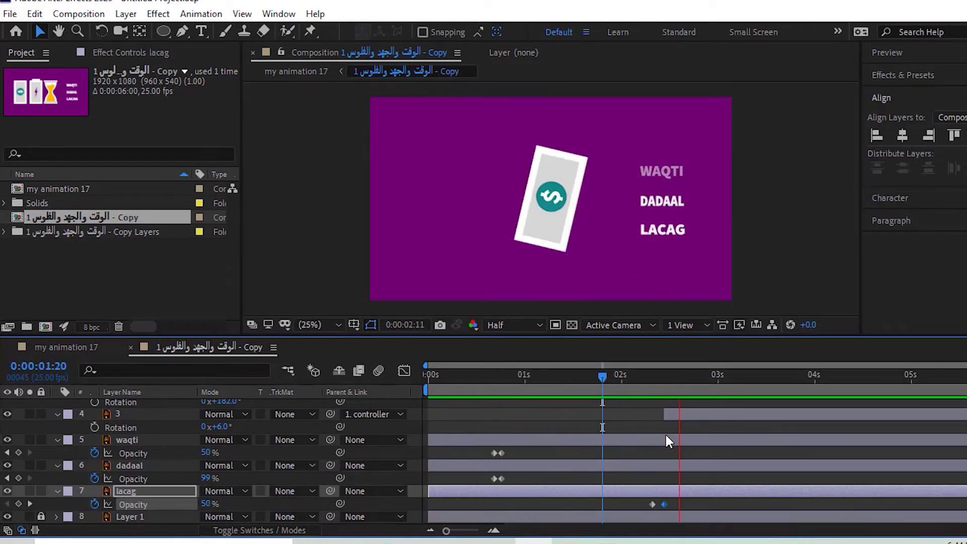
{"action": "key", "text": "space"}
{"action": "left_click", "coordinate": [653, 377]}
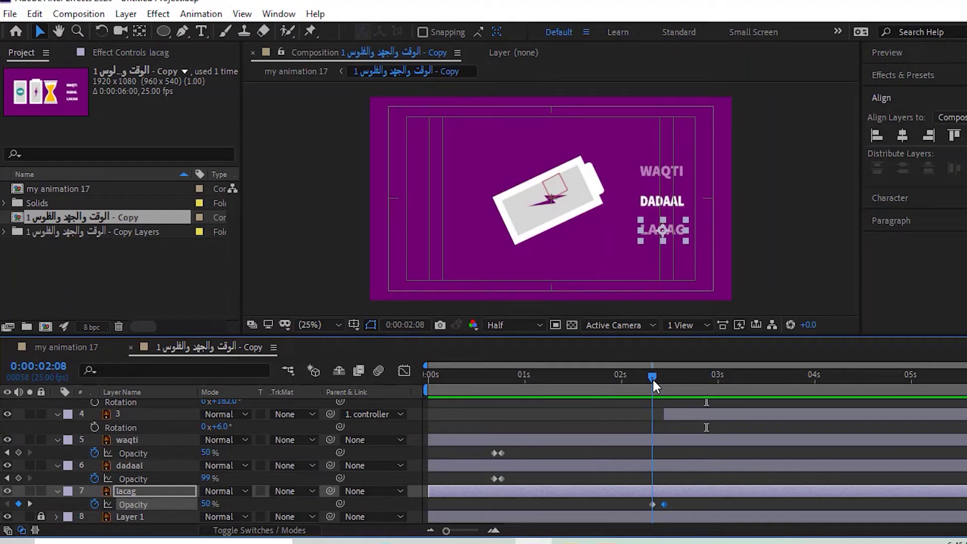
Step: Keyframe dadaal's Opacity at 100% on 0:00:02:08 and 50% on 0:00:02:11
{"action": "left_click", "coordinate": [124, 465]}
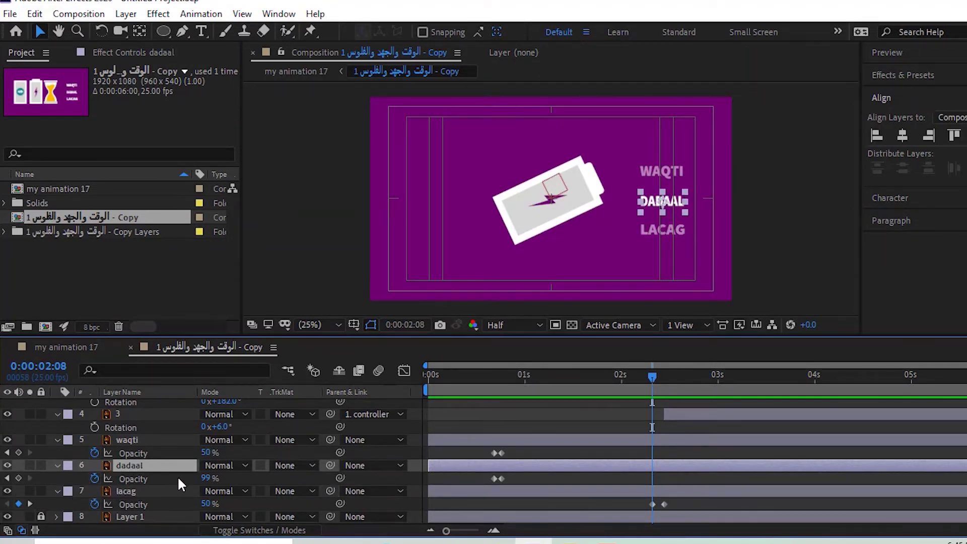
{"action": "left_click", "coordinate": [207, 479]}
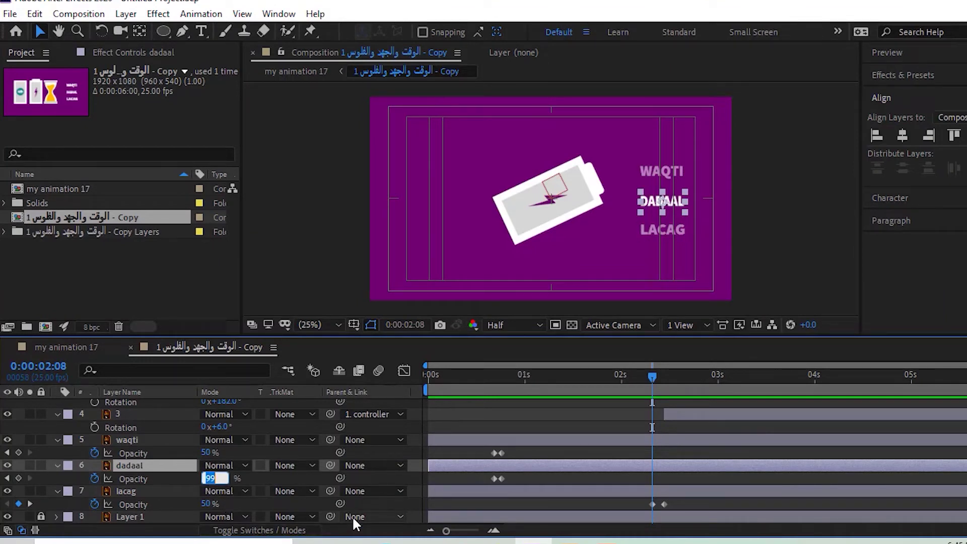
{"action": "type", "text": "50"}
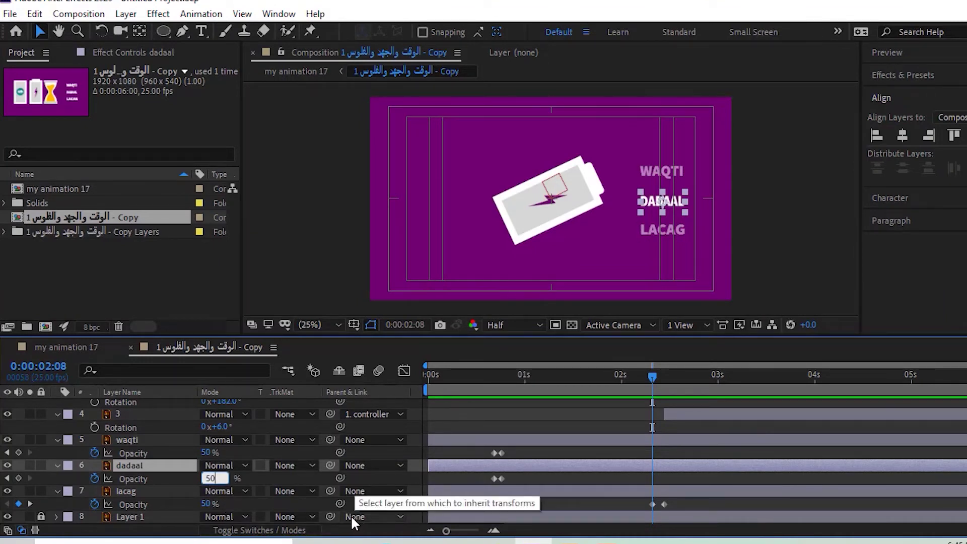
{"action": "double_click", "coordinate": [221, 478]}
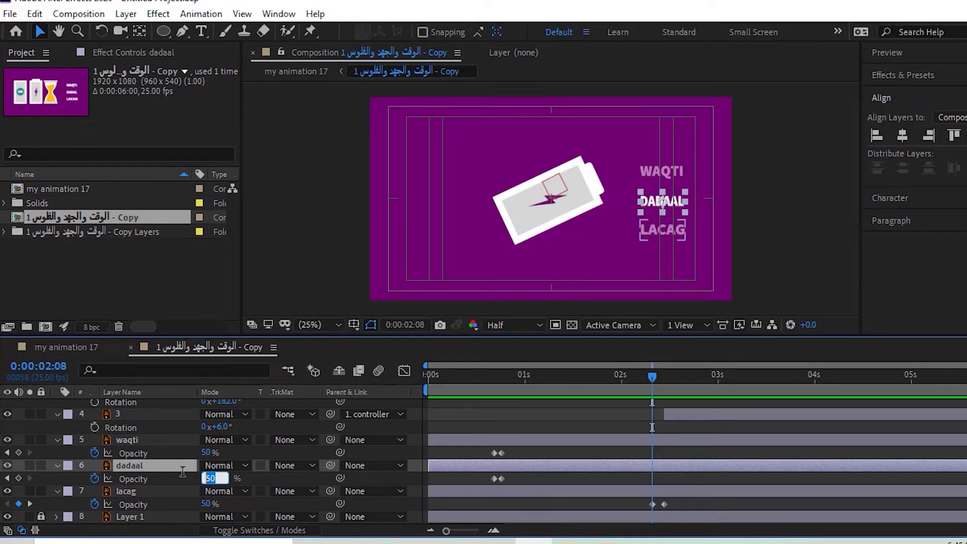
{"action": "type", "text": "100"}
{"action": "key", "text": "Return"}
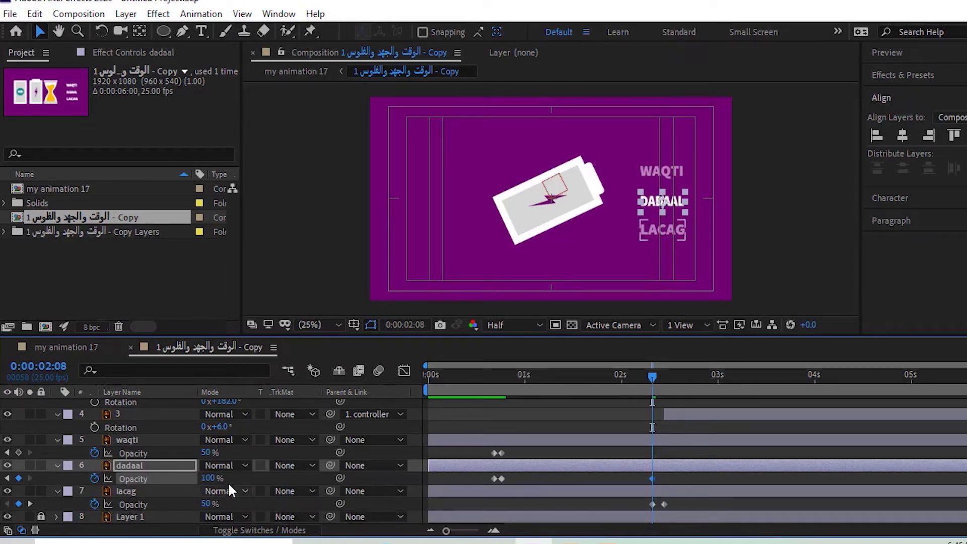
{"action": "left_click", "coordinate": [29, 502]}
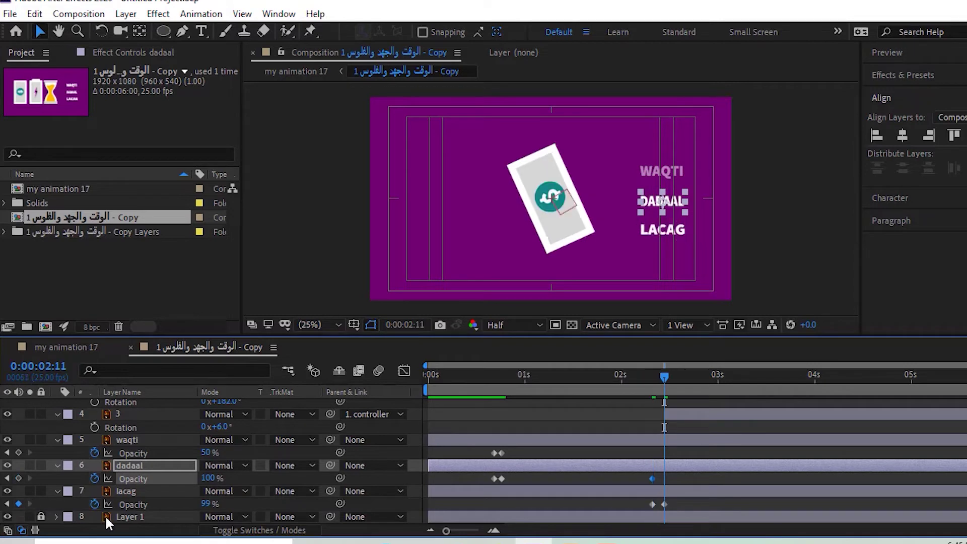
{"action": "left_click", "coordinate": [211, 479]}
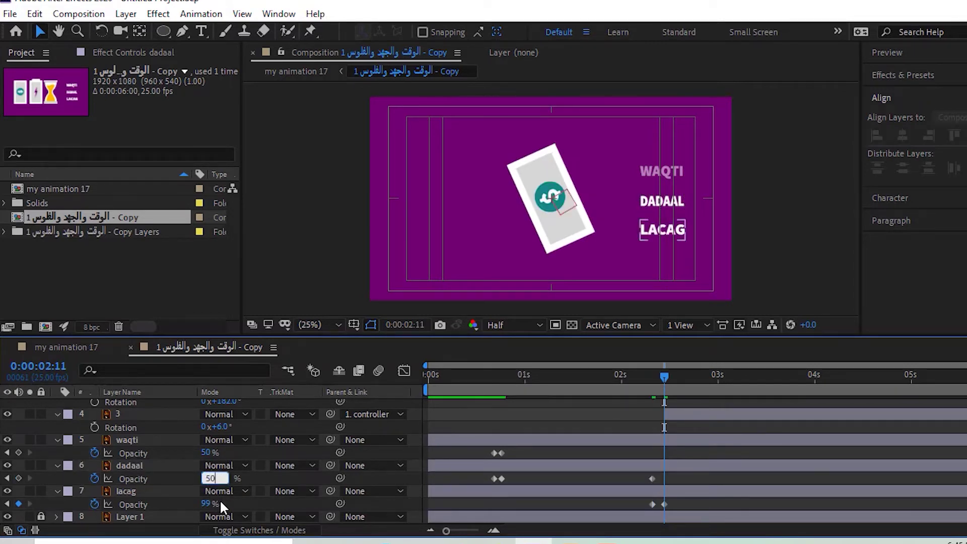
{"action": "key", "text": "Return"}
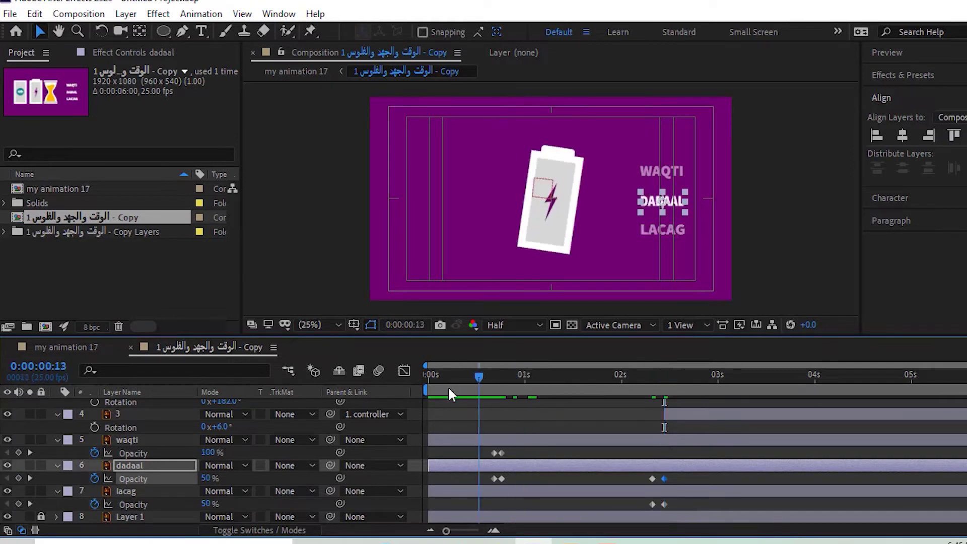
Step: Preview the sequence from 0:00 and marquee-select all WAQTI, DADAAL and LACAG opacity keyframes
{"action": "left_click_drag", "start_coordinate": [542, 381], "coordinate": [394, 410]}
{"action": "left_click", "coordinate": [413, 413]}
{"action": "key", "text": "space"}
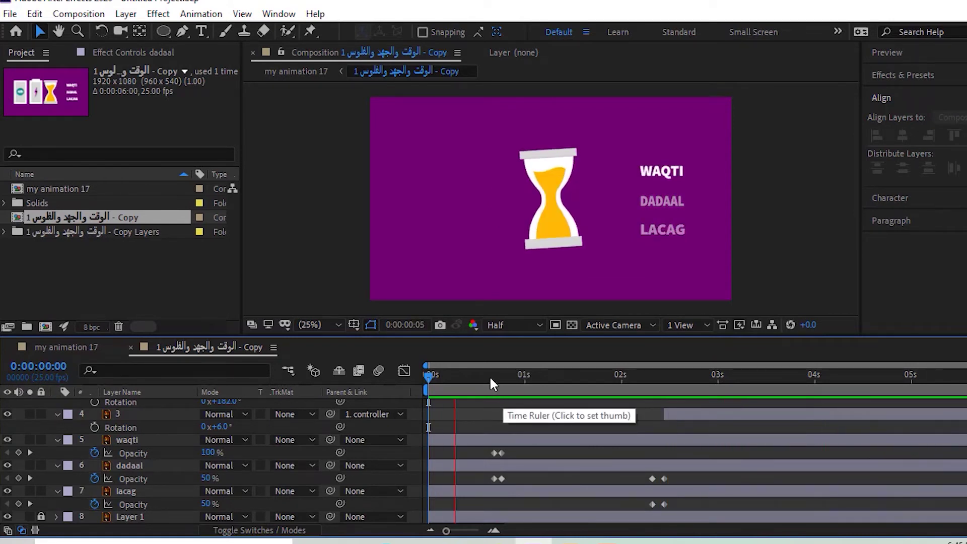
{"action": "key", "text": "space"}
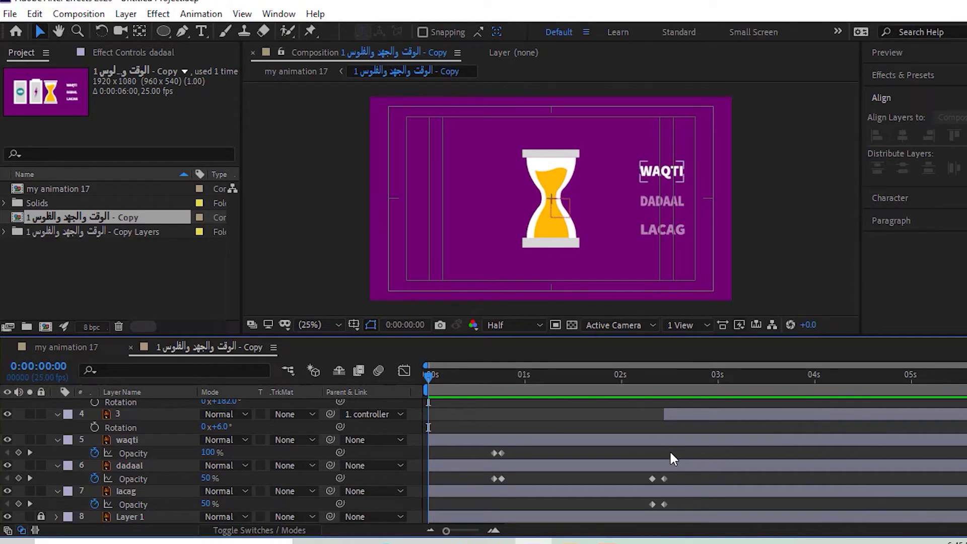
{"action": "mouse_move", "coordinate": [687, 505]}
{"action": "left_mouse_down"}
{"action": "mouse_move", "coordinate": [493, 474]}
{"action": "mouse_move", "coordinate": [440, 449]}
{"action": "left_mouse_up"}
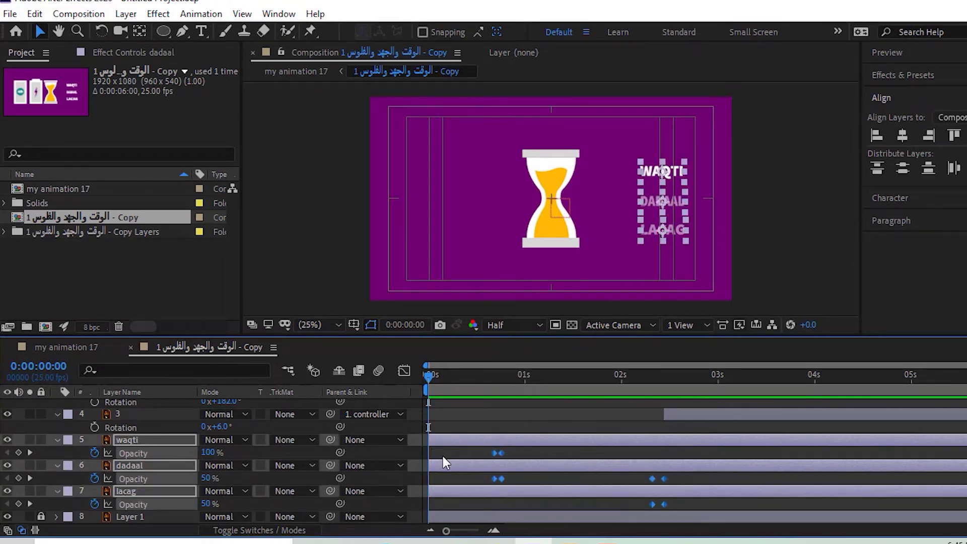
Step: Apply Keyframe Assistant > Easy Ease to the selected opacity keyframes, then preview the result
{"action": "right_click", "coordinate": [501, 452]}
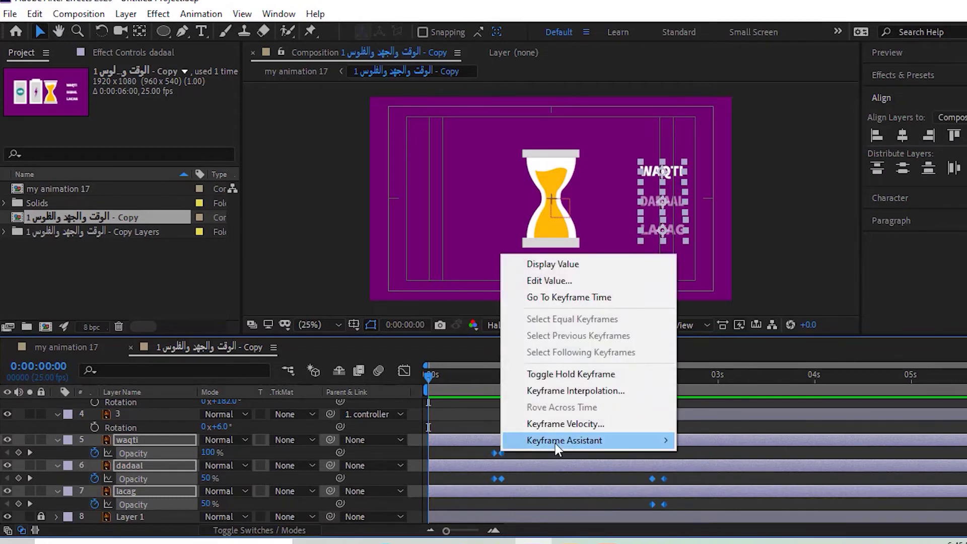
{"action": "mouse_move", "coordinate": [588, 443]}
{"action": "left_click", "coordinate": [751, 343]}
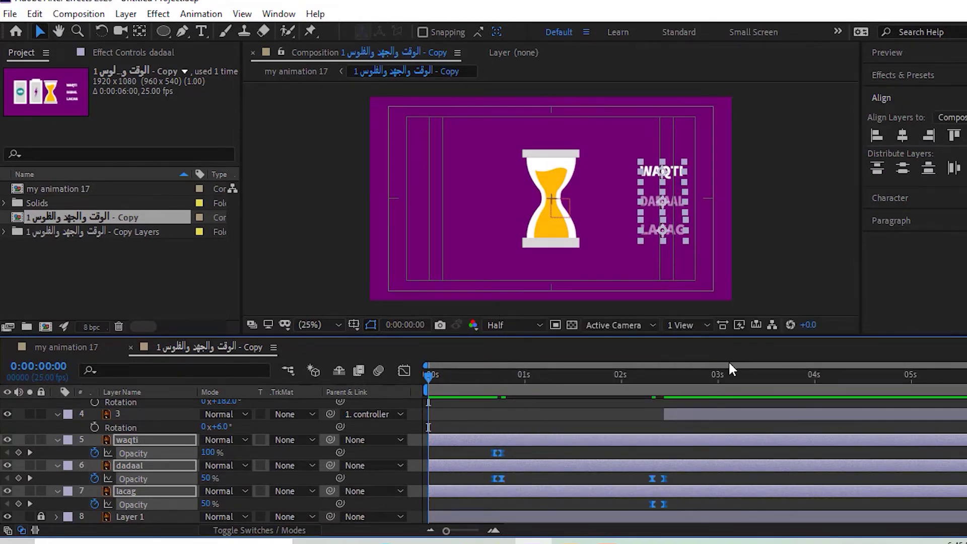
{"action": "left_click_drag", "start_coordinate": [607, 373], "coordinate": [429, 383]}
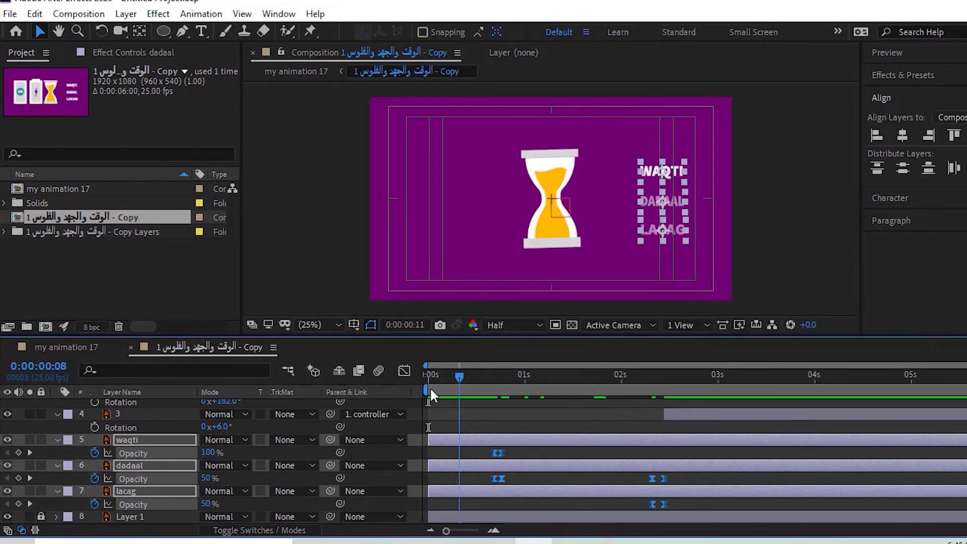
{"action": "left_click", "coordinate": [417, 410]}
{"action": "key", "text": "space"}
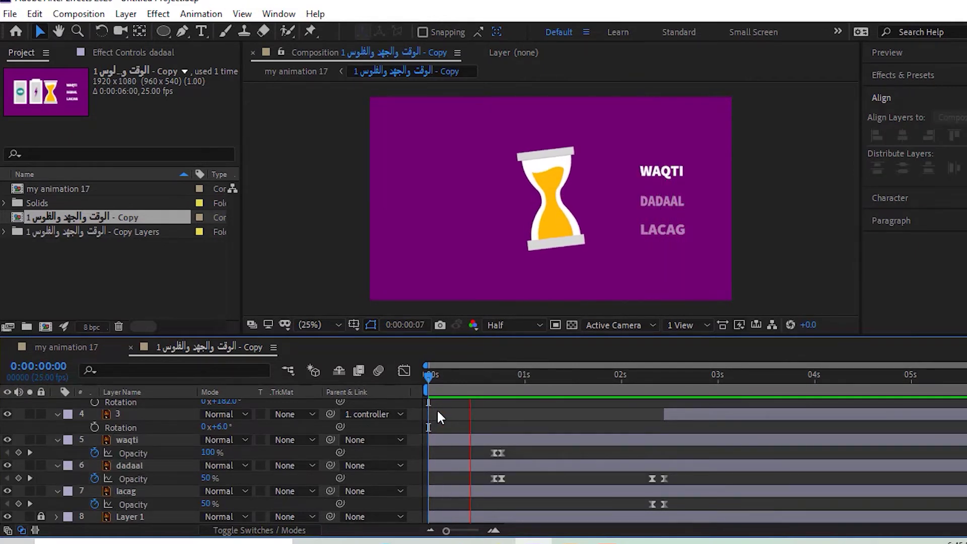
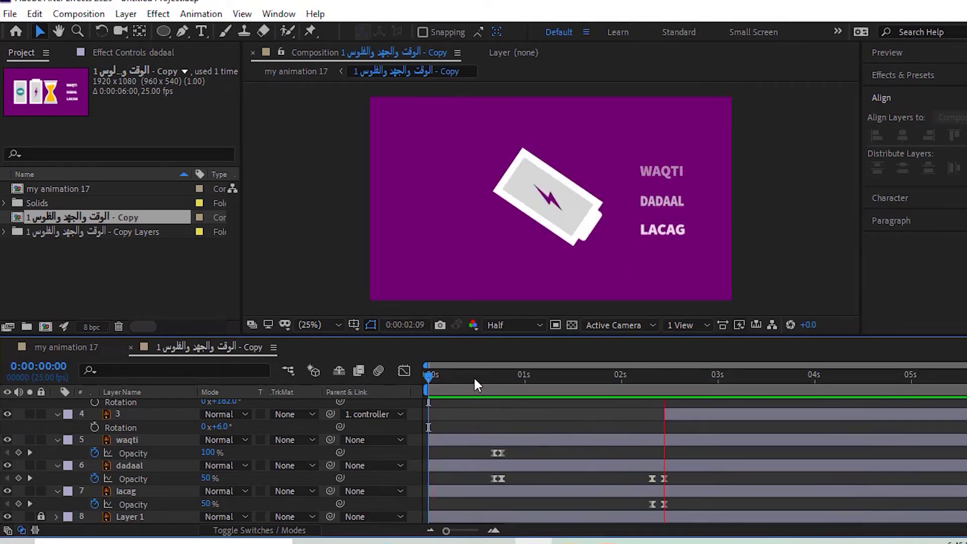
Step: Stop the preview and scrub through the hourglass-to-battery transition around frame 19
{"action": "key", "text": "space"}
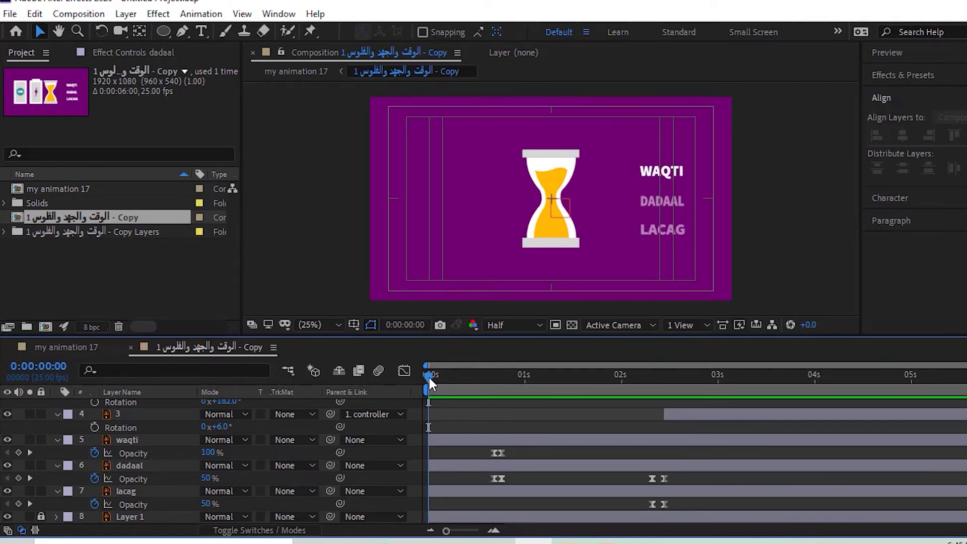
{"action": "mouse_move", "coordinate": [429, 376]}
{"action": "left_mouse_down"}
{"action": "mouse_move", "coordinate": [475, 377]}
{"action": "mouse_move", "coordinate": [518, 396]}
{"action": "mouse_move", "coordinate": [519, 416]}
{"action": "mouse_move", "coordinate": [501, 416]}
{"action": "left_mouse_up"}
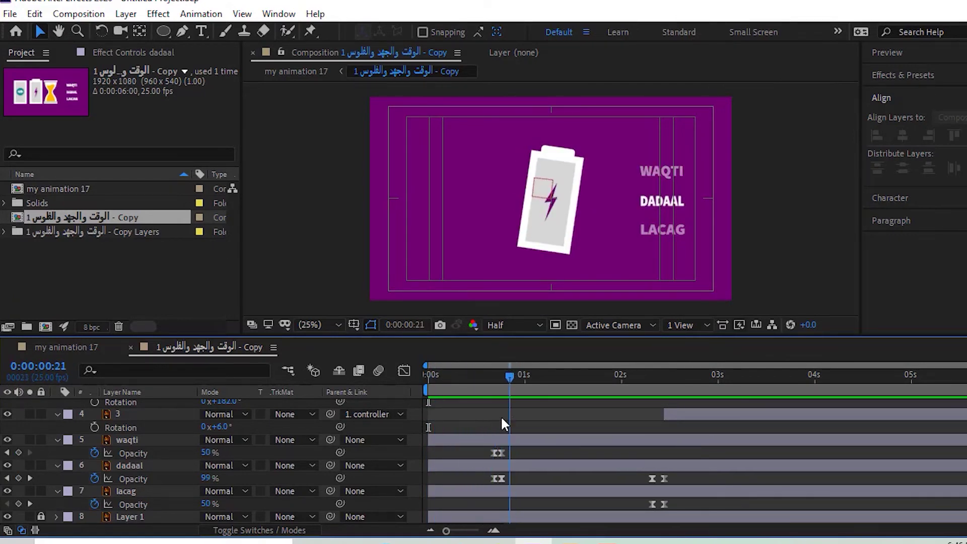
{"action": "left_click", "coordinate": [505, 453]}
{"action": "scroll", "coordinate": [512, 434], "scroll_direction": "up", "scroll_amount": 2}
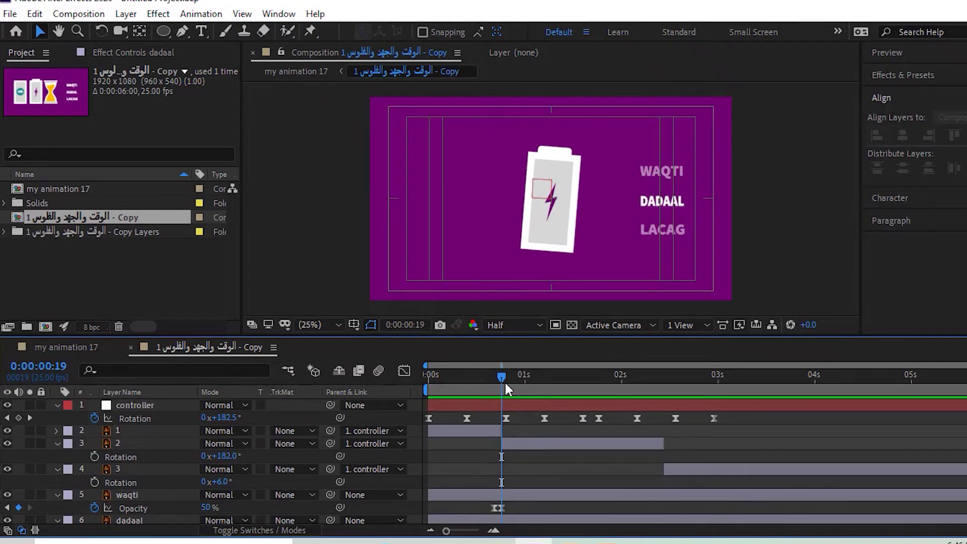
{"action": "left_click_drag", "start_coordinate": [504, 379], "coordinate": [498, 377]}
{"action": "scroll", "coordinate": [455, 486], "scroll_direction": "down", "scroll_amount": 3}
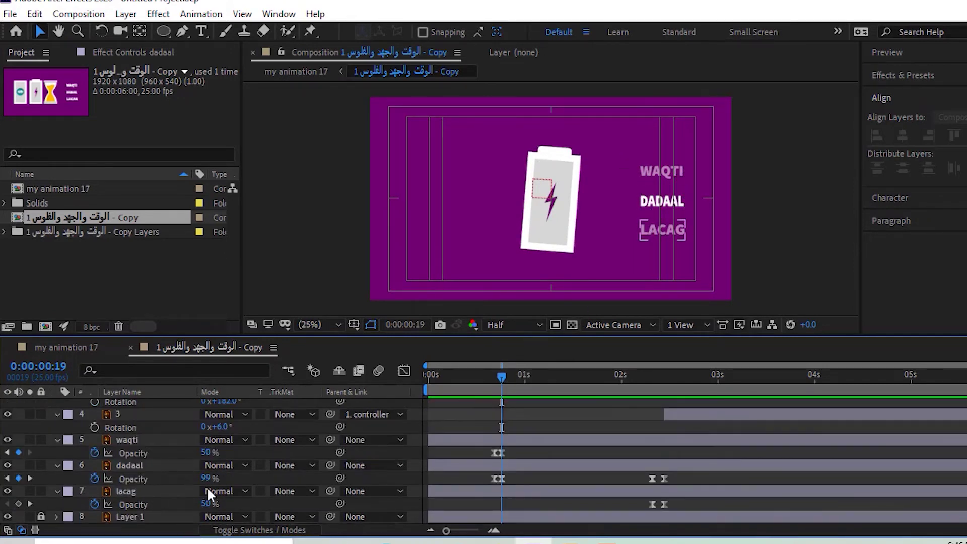
Step: Add a new full-frame orange solid, Orange Solid 1, and drag it beneath Layer 1
{"action": "right_click", "coordinate": [412, 516]}
{"action": "mouse_move", "coordinate": [446, 355]}
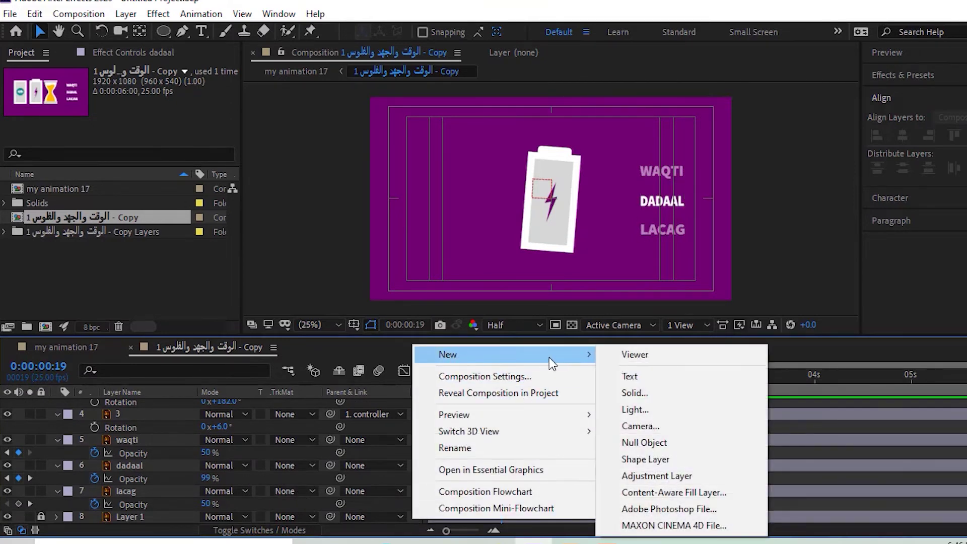
{"action": "left_click", "coordinate": [641, 396]}
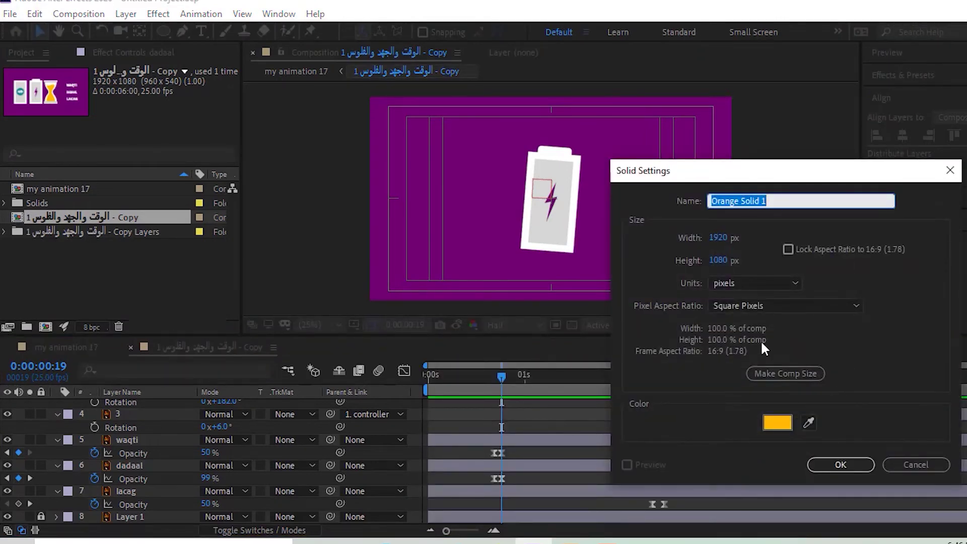
{"action": "left_click", "coordinate": [832, 463]}
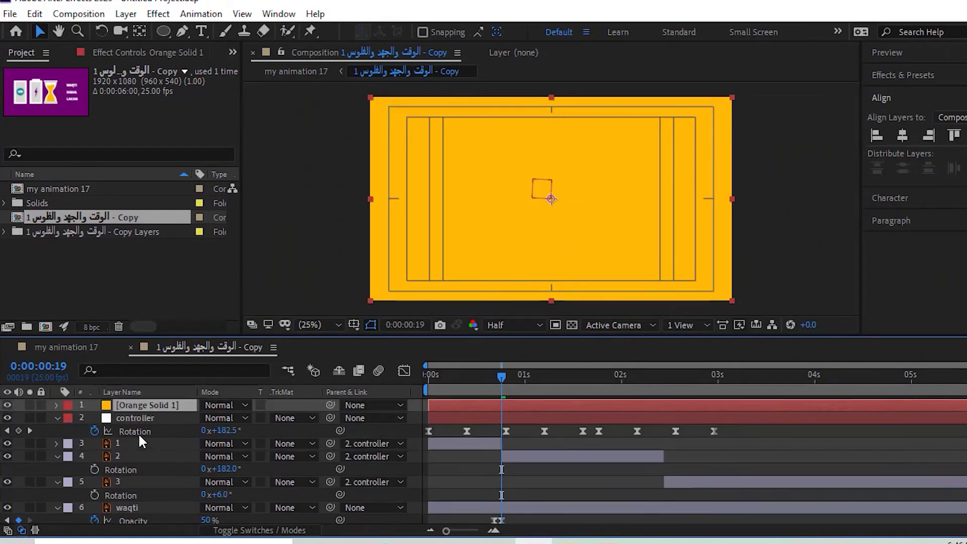
{"action": "mouse_move", "coordinate": [134, 404]}
{"action": "left_mouse_down"}
{"action": "mouse_move", "coordinate": [154, 528]}
{"action": "mouse_move", "coordinate": [150, 519]}
{"action": "left_mouse_up"}
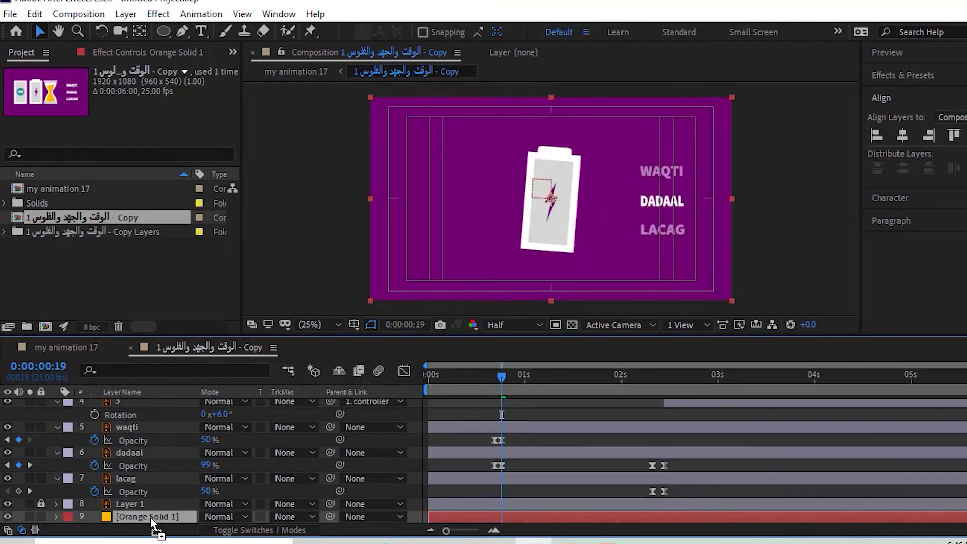
Step: Unlock and hide the purple Layer 1, then select Orange Solid 1
{"action": "left_click", "coordinate": [41, 504]}
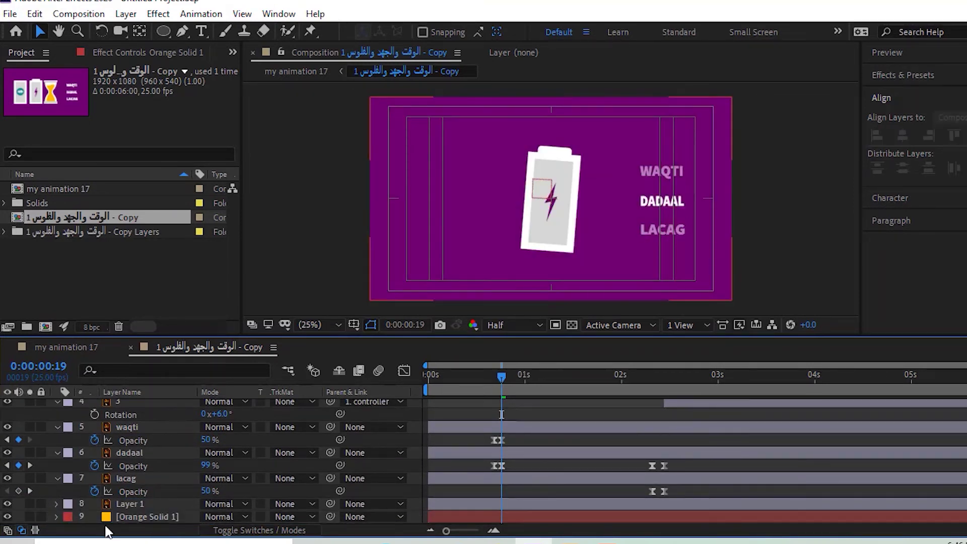
{"action": "left_click", "coordinate": [129, 505]}
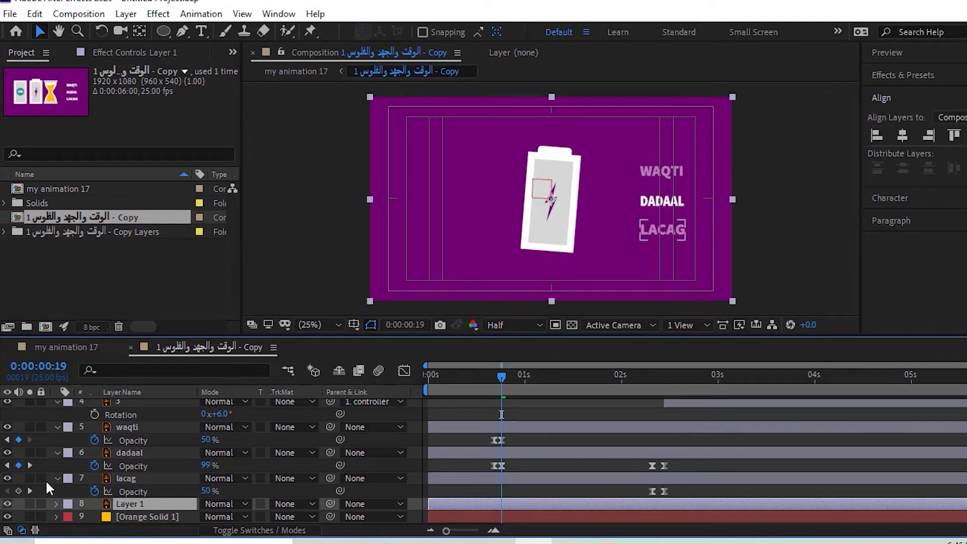
{"action": "left_click", "coordinate": [7, 503]}
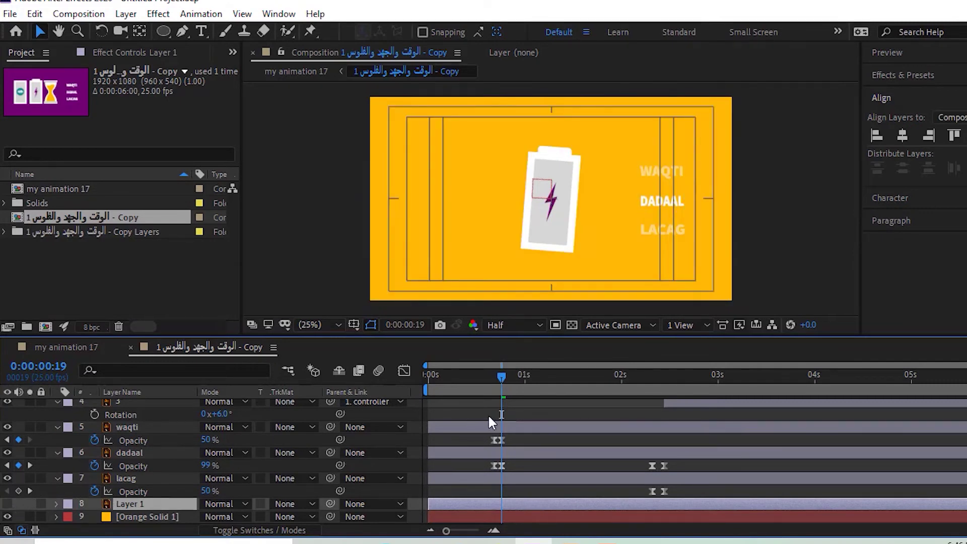
{"action": "left_click", "coordinate": [146, 517]}
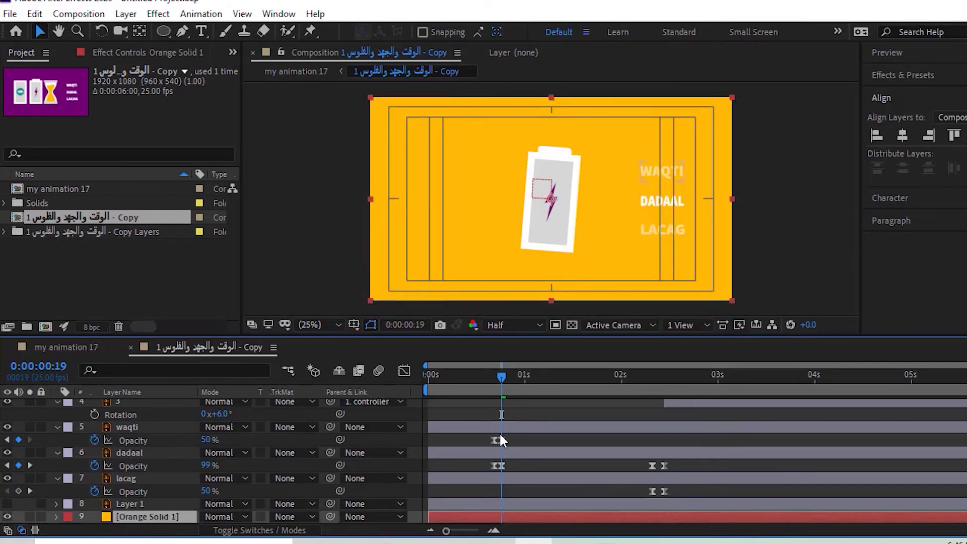
Step: Preview the icon animation over the orange background, scrubbing back to frame 8
{"action": "left_click_drag", "start_coordinate": [501, 375], "coordinate": [373, 367]}
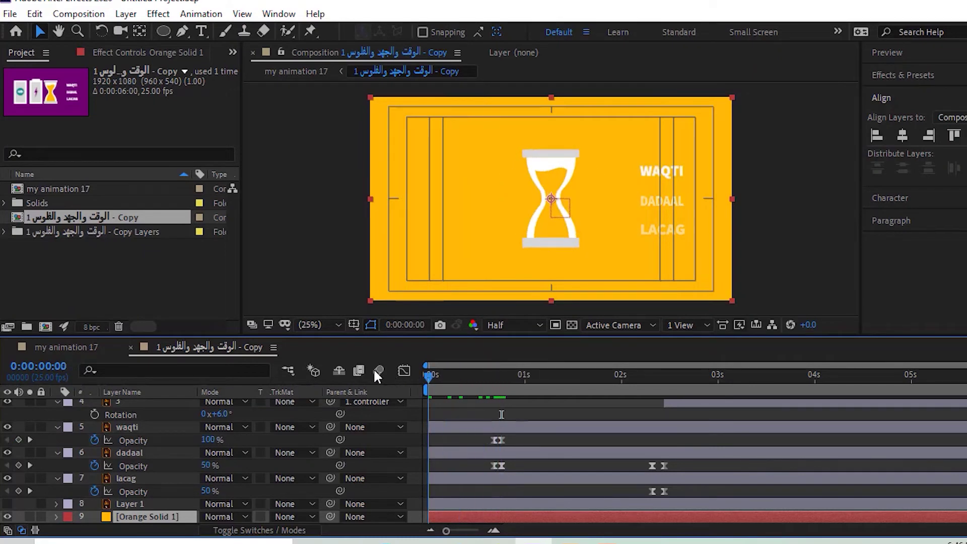
{"action": "key", "text": "space"}
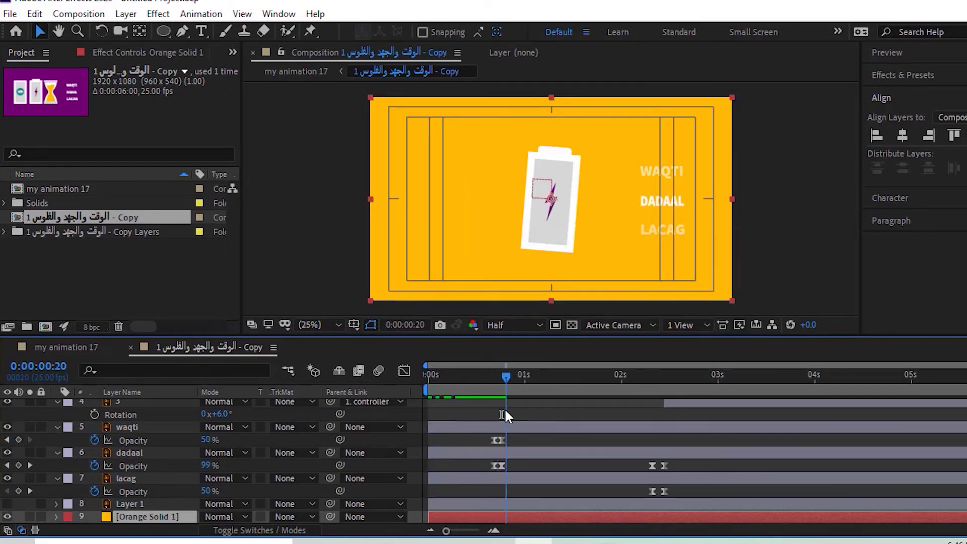
{"action": "left_click_drag", "start_coordinate": [503, 415], "coordinate": [456, 413]}
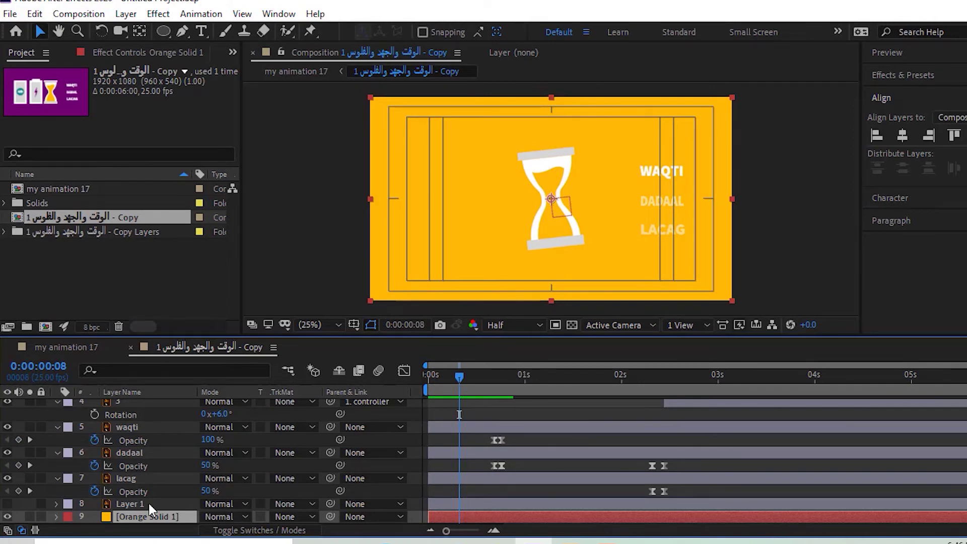
{"action": "left_click_drag", "start_coordinate": [460, 379], "coordinate": [497, 384]}
{"action": "scroll", "coordinate": [512, 435], "scroll_direction": "up", "scroll_amount": 3}
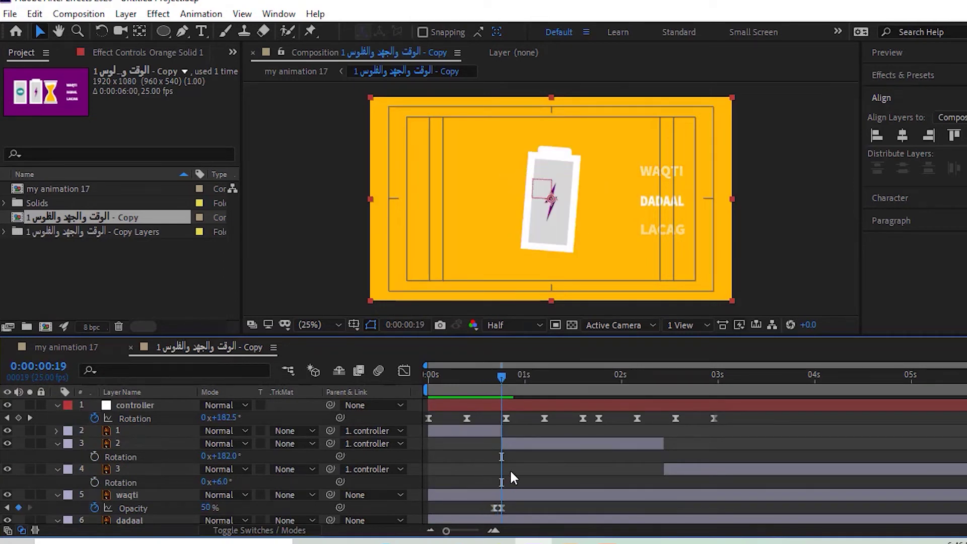
{"action": "scroll", "coordinate": [494, 495], "scroll_direction": "down", "scroll_amount": 3}
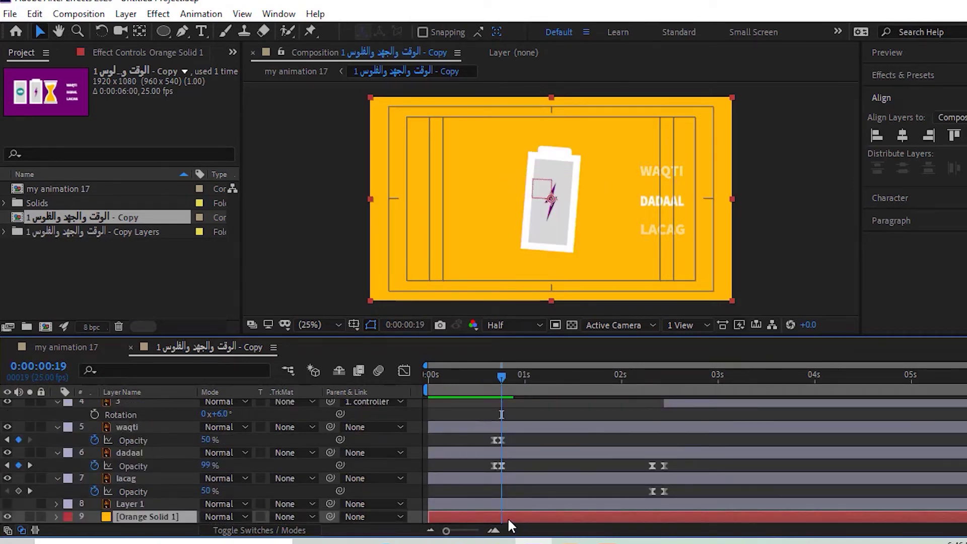
Step: Use Edit > Split Layer on Orange Solid 1 at 0:00:00:19 and again at 0:00:02:11
{"action": "left_click", "coordinate": [34, 13]}
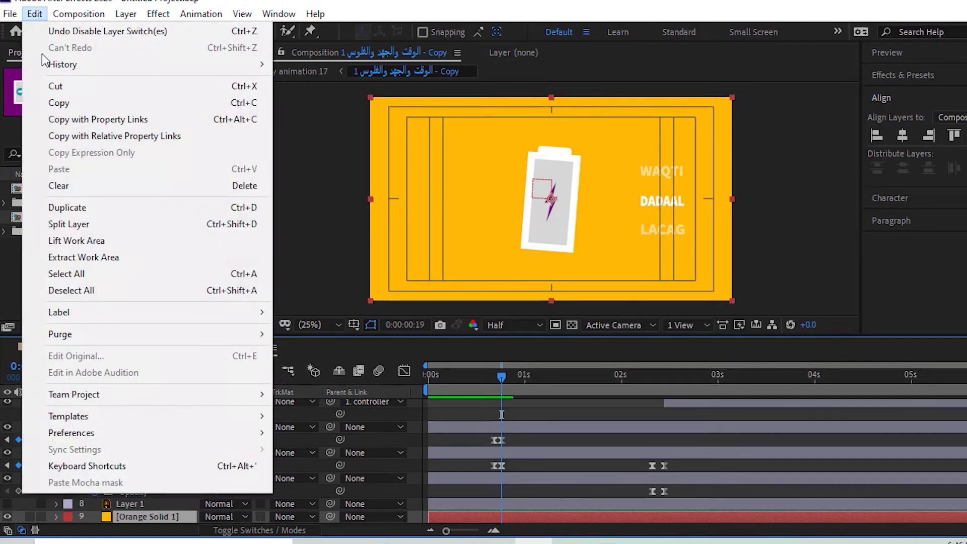
{"action": "left_click", "coordinate": [79, 225]}
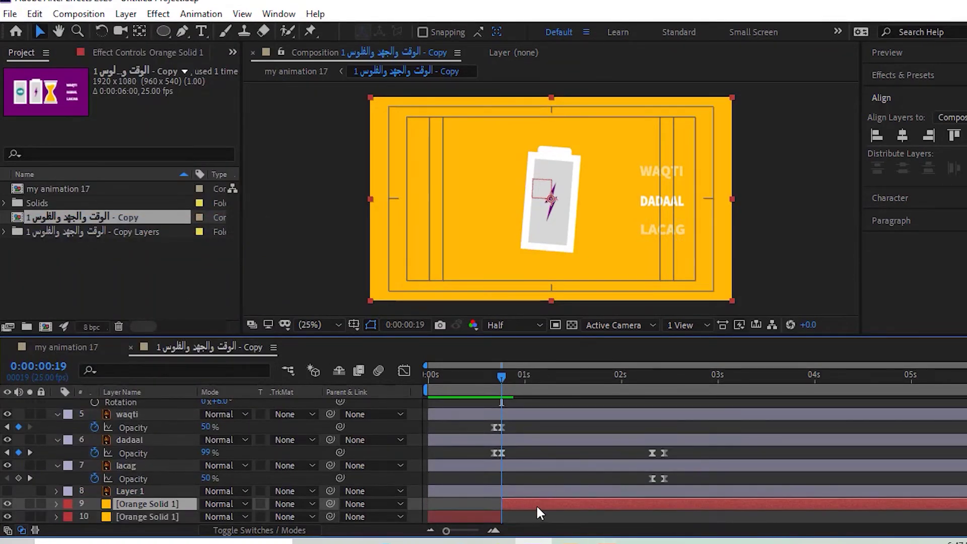
{"action": "scroll", "coordinate": [539, 467], "scroll_direction": "up", "scroll_amount": 3}
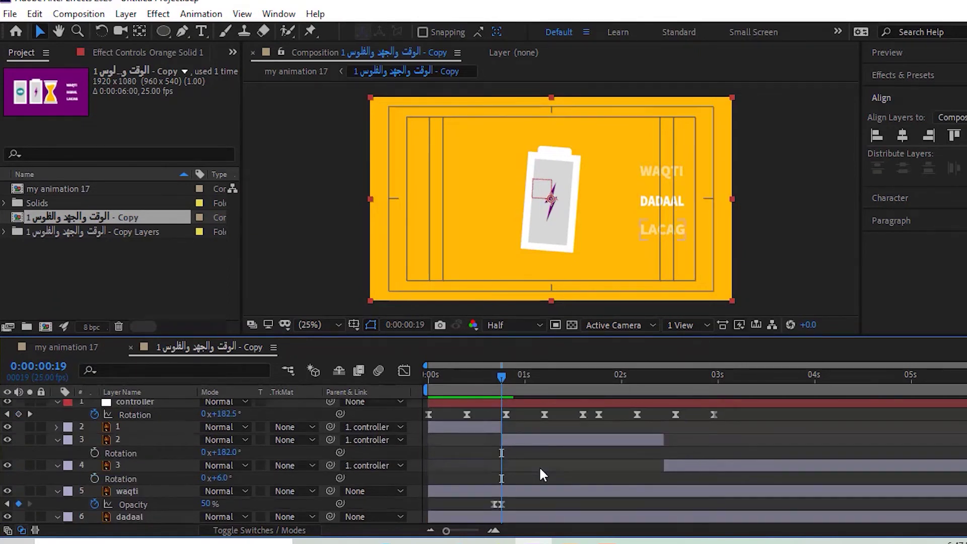
{"action": "left_click_drag", "start_coordinate": [506, 377], "coordinate": [664, 418]}
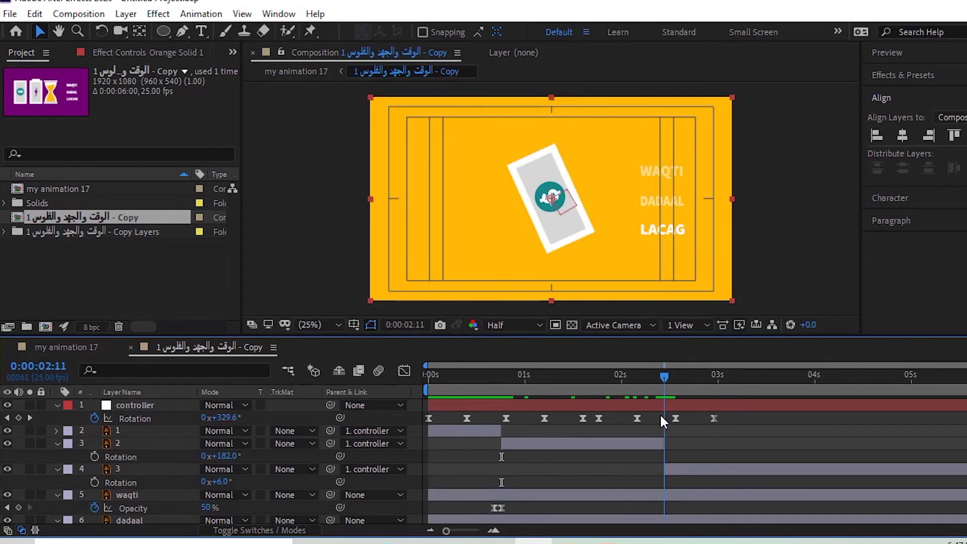
{"action": "scroll", "coordinate": [675, 491], "scroll_direction": "down", "scroll_amount": 3}
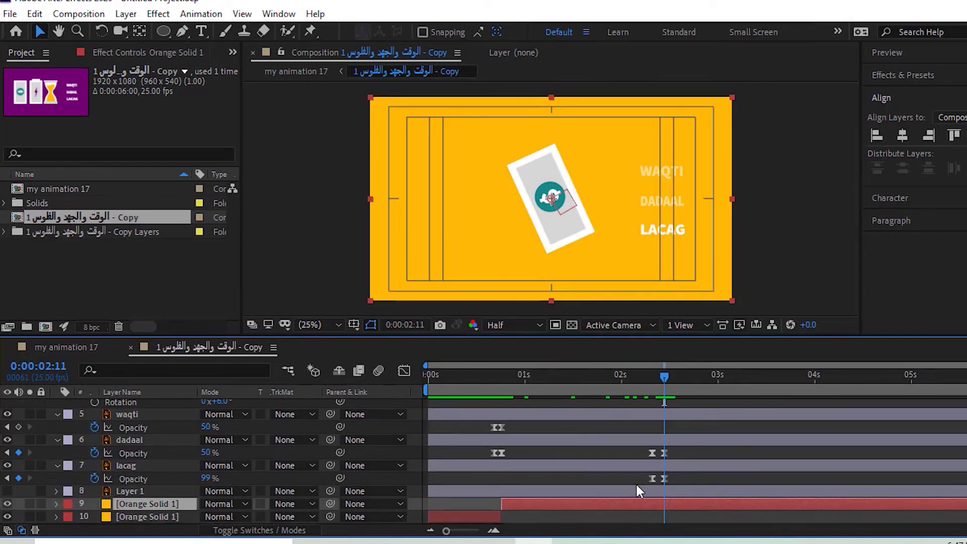
{"action": "left_click", "coordinate": [35, 13]}
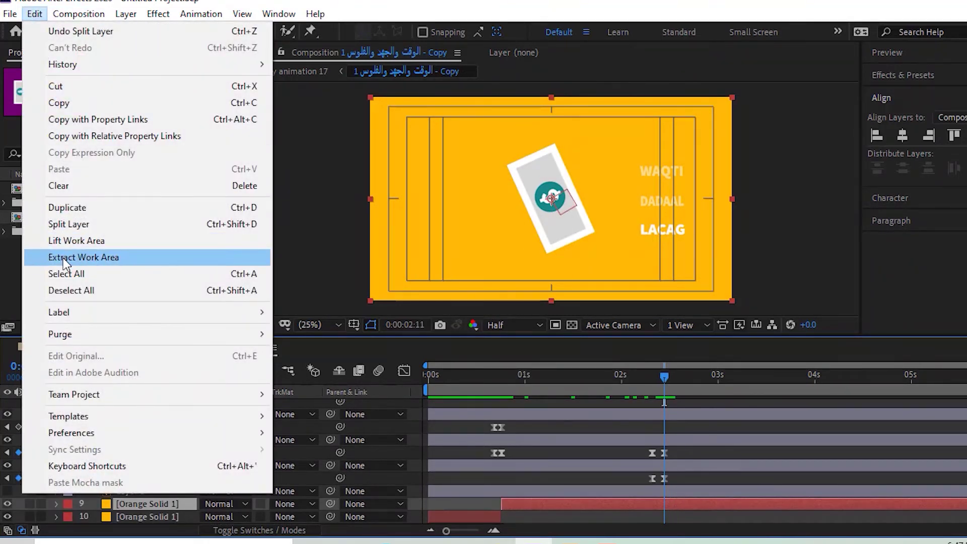
{"action": "left_click", "coordinate": [70, 225]}
{"action": "scroll", "coordinate": [624, 484], "scroll_direction": "down", "scroll_amount": 1}
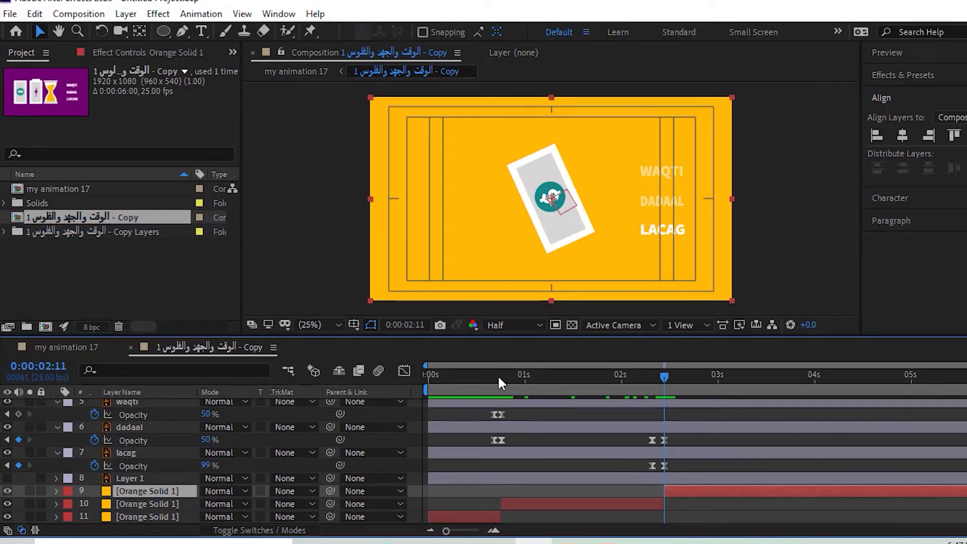
{"action": "mouse_move", "coordinate": [498, 375]}
{"action": "left_mouse_down"}
{"action": "mouse_move", "coordinate": [495, 398]}
{"action": "mouse_move", "coordinate": [516, 409]}
{"action": "left_mouse_up"}
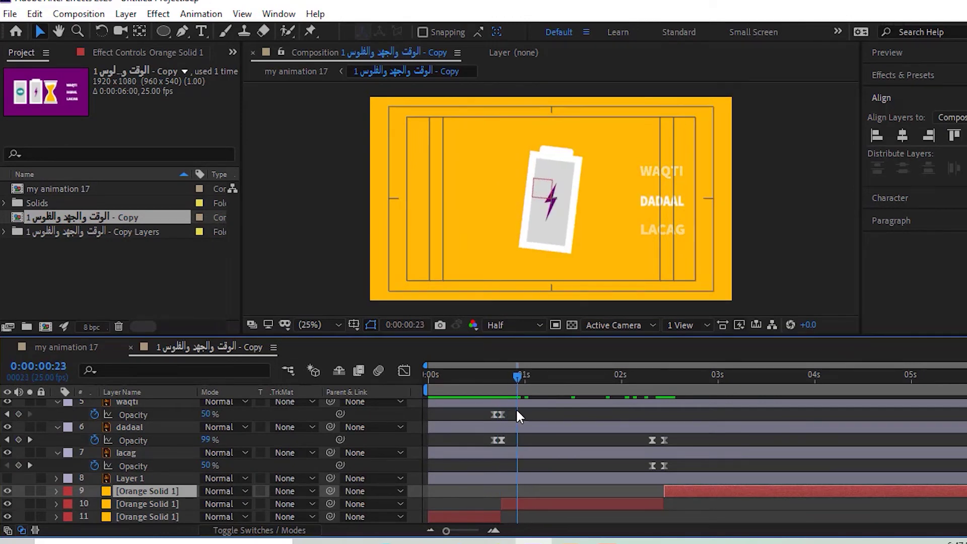
Step: Apply the Fill effect from Effects & Presets to the middle orange solid piece
{"action": "left_click", "coordinate": [527, 504]}
{"action": "left_click", "coordinate": [897, 75]}
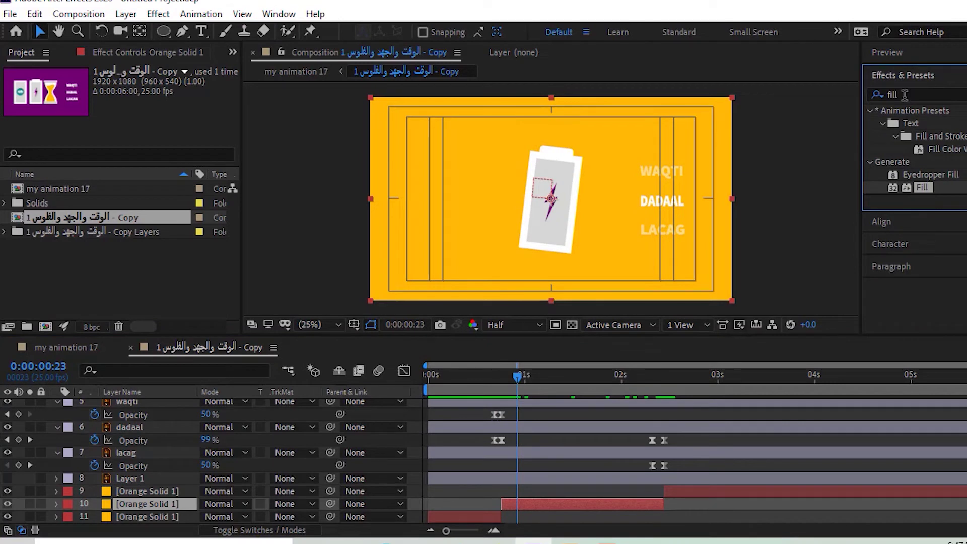
{"action": "left_click", "coordinate": [888, 93]}
{"action": "mouse_move", "coordinate": [910, 189]}
{"action": "left_mouse_down"}
{"action": "mouse_move", "coordinate": [275, 534]}
{"action": "mouse_move", "coordinate": [534, 503]}
{"action": "left_mouse_up"}
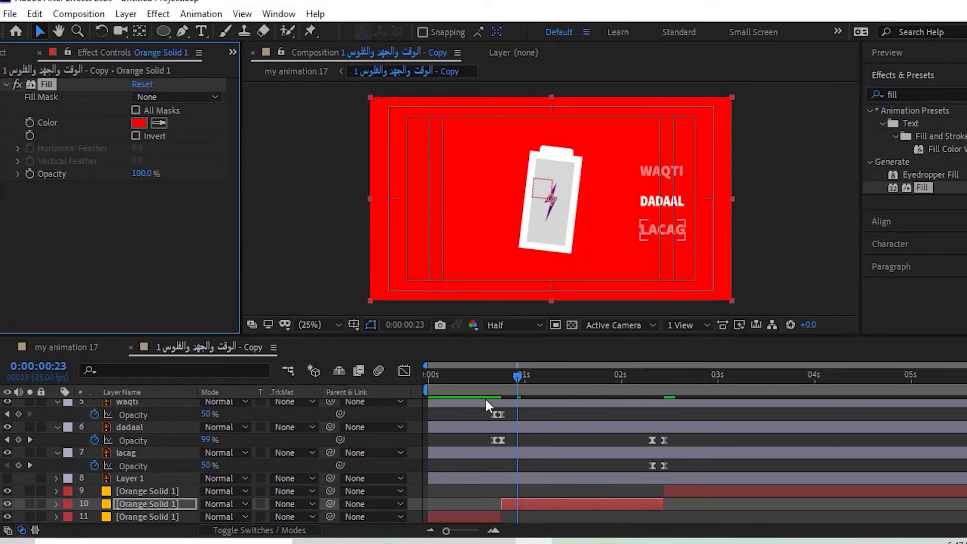
Step: Set its fill to the bolt's purple darkened to #600260, and add Fill to the first solid
{"action": "left_click", "coordinate": [158, 124]}
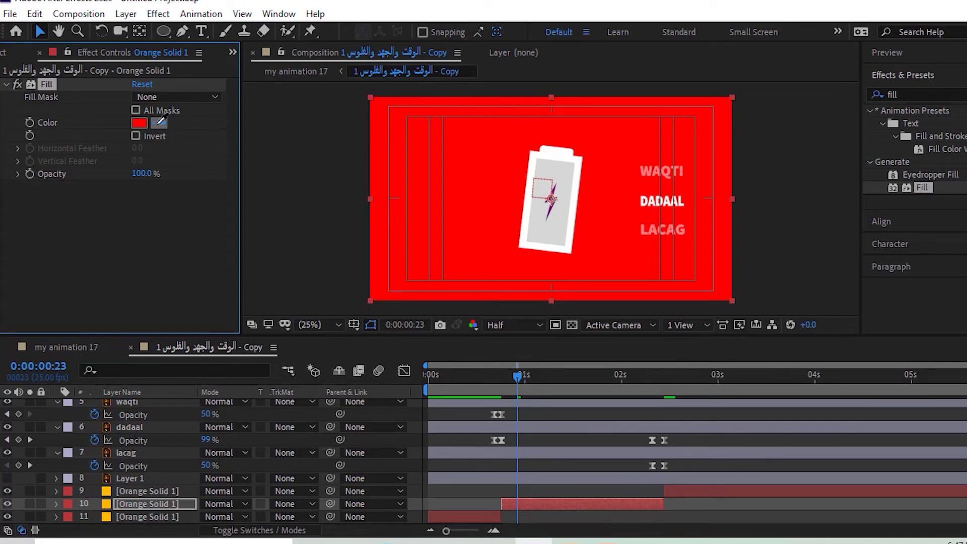
{"action": "left_click", "coordinate": [554, 206]}
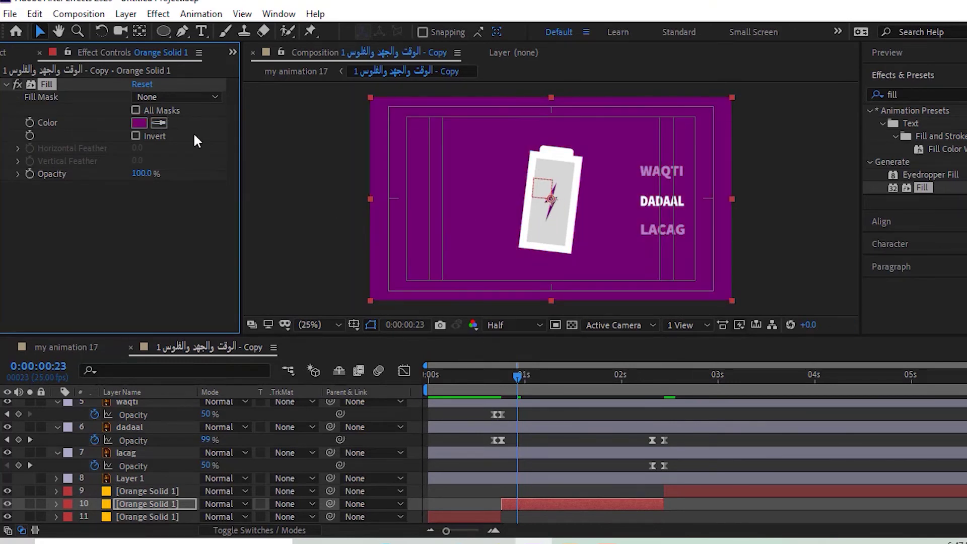
{"action": "left_click", "coordinate": [139, 122]}
{"action": "left_click", "coordinate": [836, 382]}
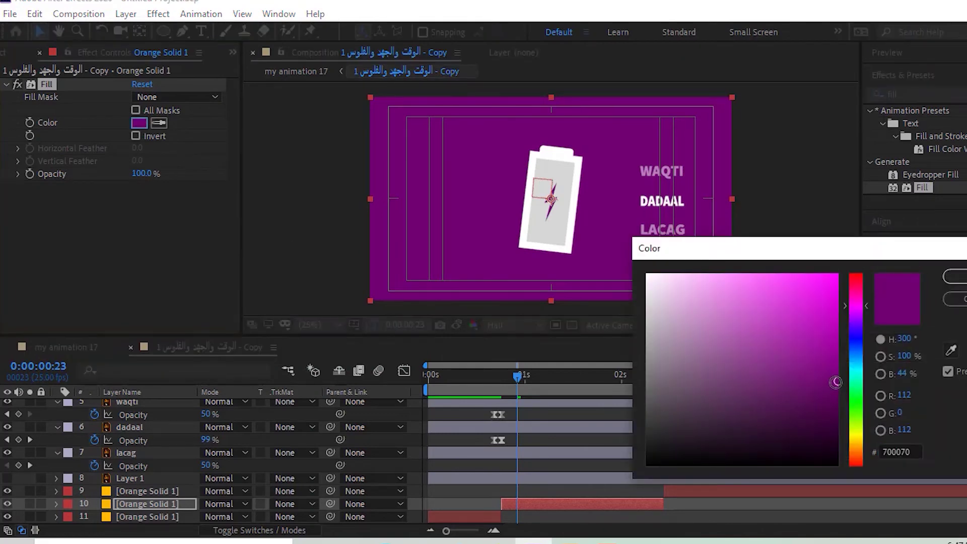
{"action": "left_click_drag", "start_coordinate": [836, 382], "coordinate": [835, 393]}
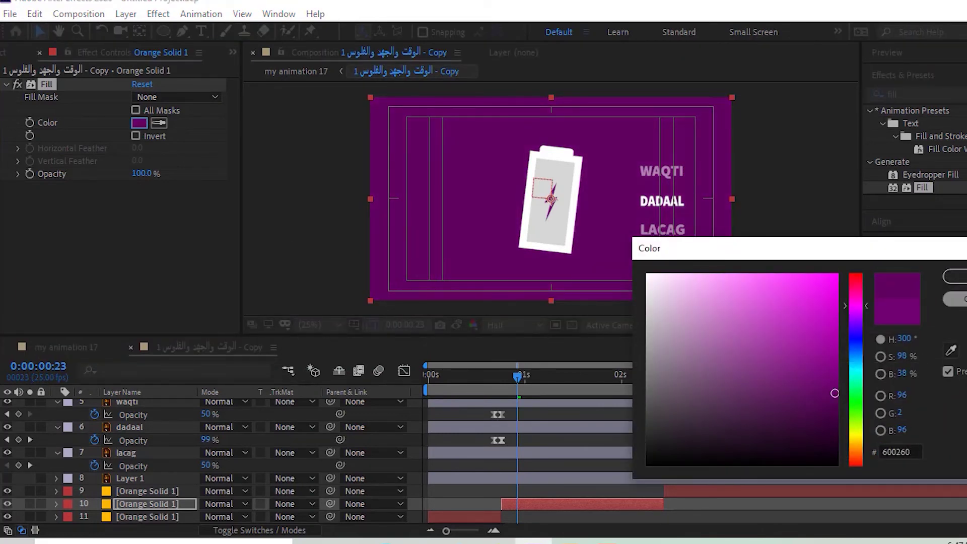
{"action": "left_click", "coordinate": [955, 276]}
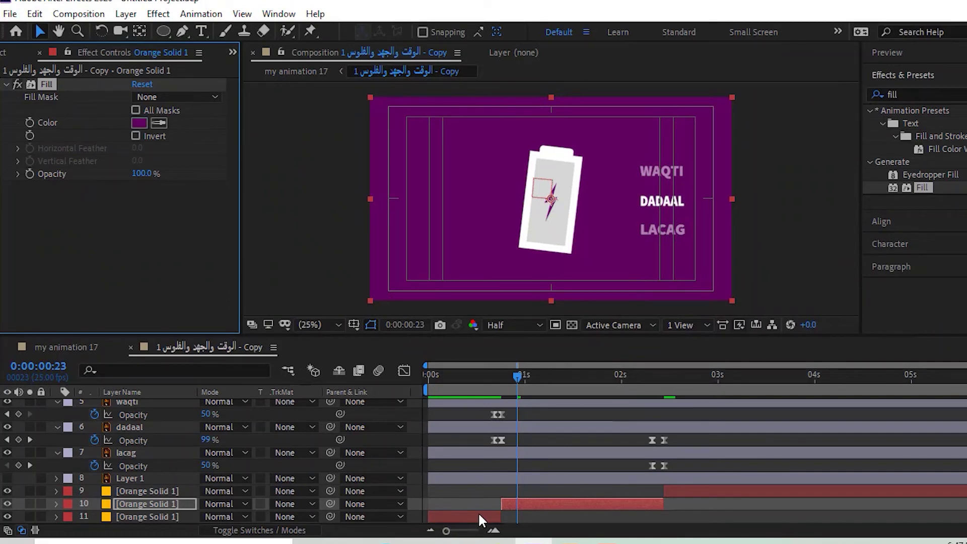
{"action": "left_click", "coordinate": [479, 514]}
{"action": "left_click_drag", "start_coordinate": [909, 188], "coordinate": [168, 518]}
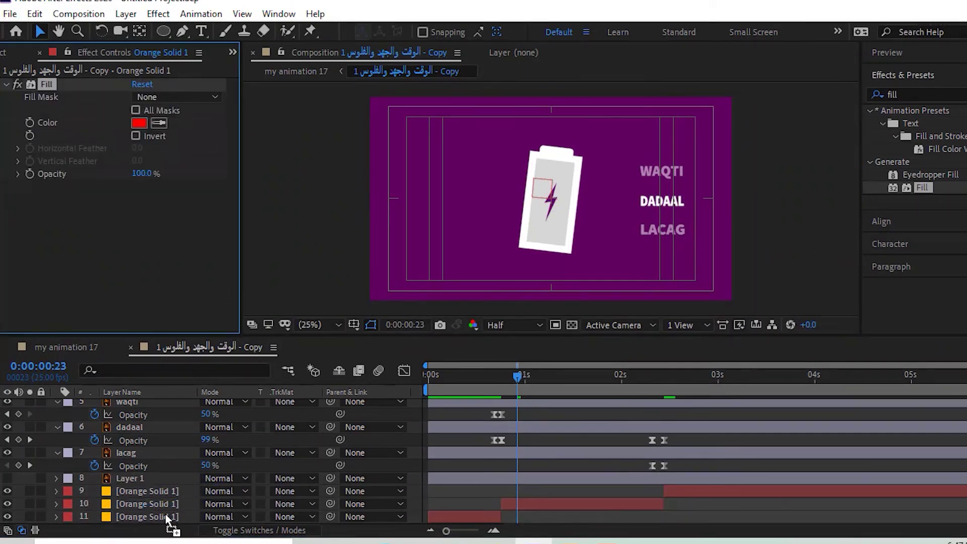
Step: Change the first solid's fill colour to a dark olive-yellow
{"action": "left_click", "coordinate": [139, 123]}
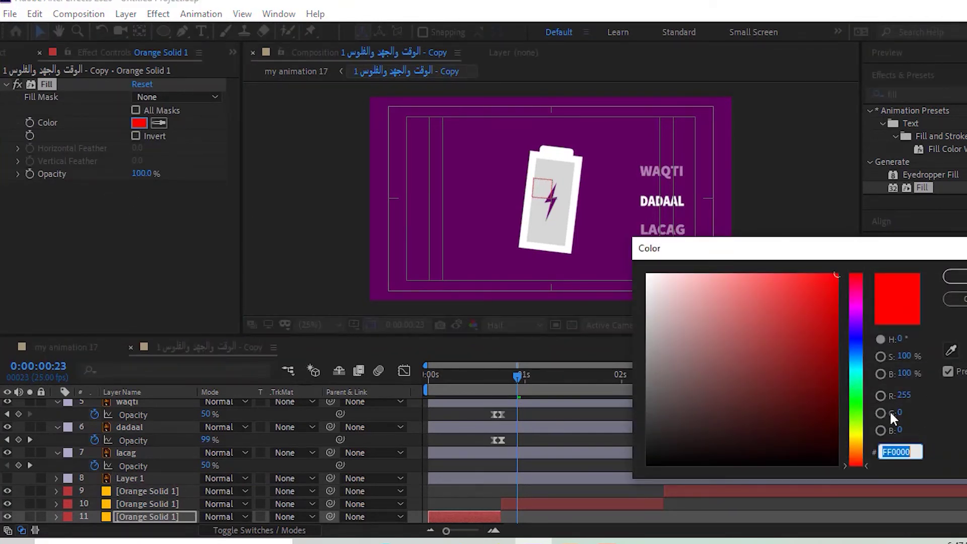
{"action": "left_click", "coordinate": [858, 436]}
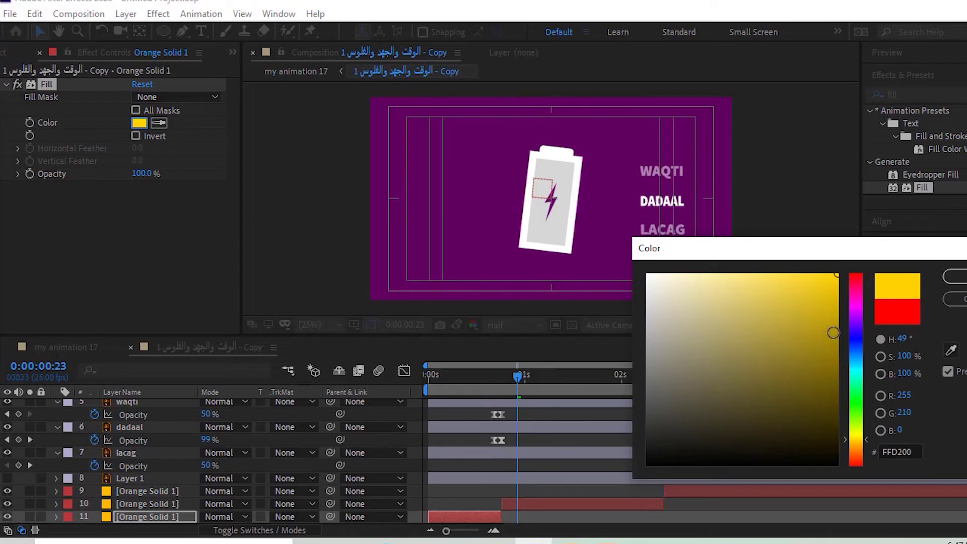
{"action": "left_click_drag", "start_coordinate": [834, 333], "coordinate": [831, 366]}
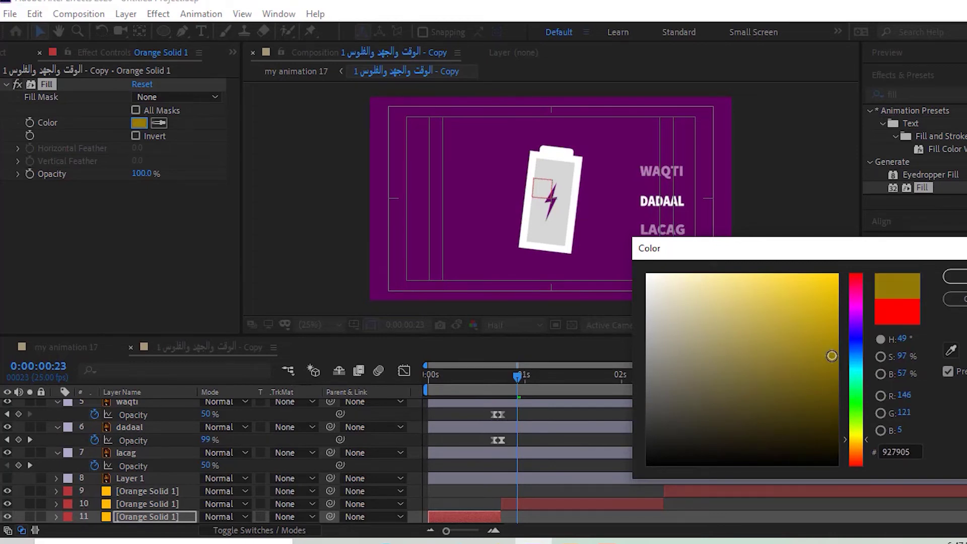
{"action": "key", "text": "Return"}
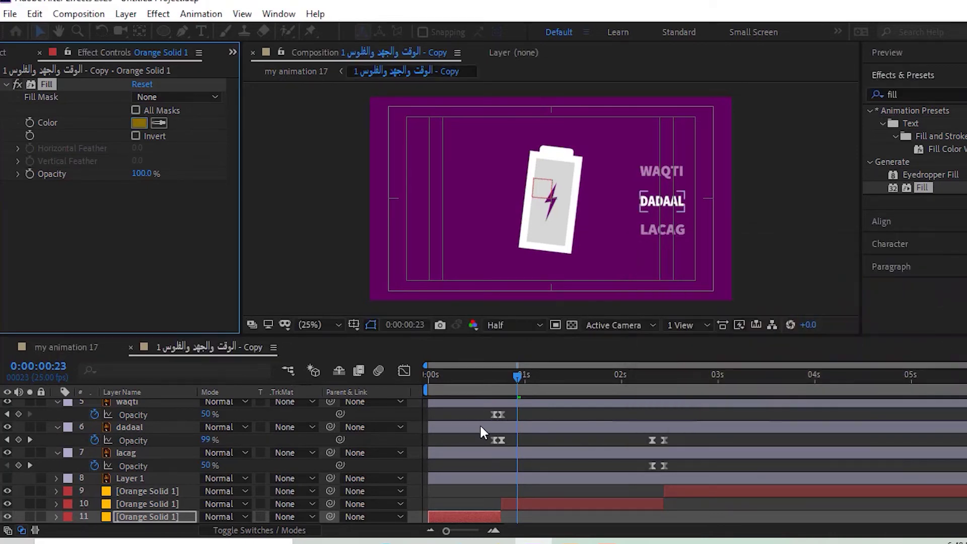
Step: Add Fill to the money scene's solid using the circle's teal, darkened to #0E6B6B
{"action": "left_click", "coordinate": [440, 375]}
{"action": "mouse_move", "coordinate": [482, 383]}
{"action": "left_mouse_down"}
{"action": "mouse_move", "coordinate": [617, 417]}
{"action": "mouse_move", "coordinate": [670, 413]}
{"action": "left_mouse_up"}
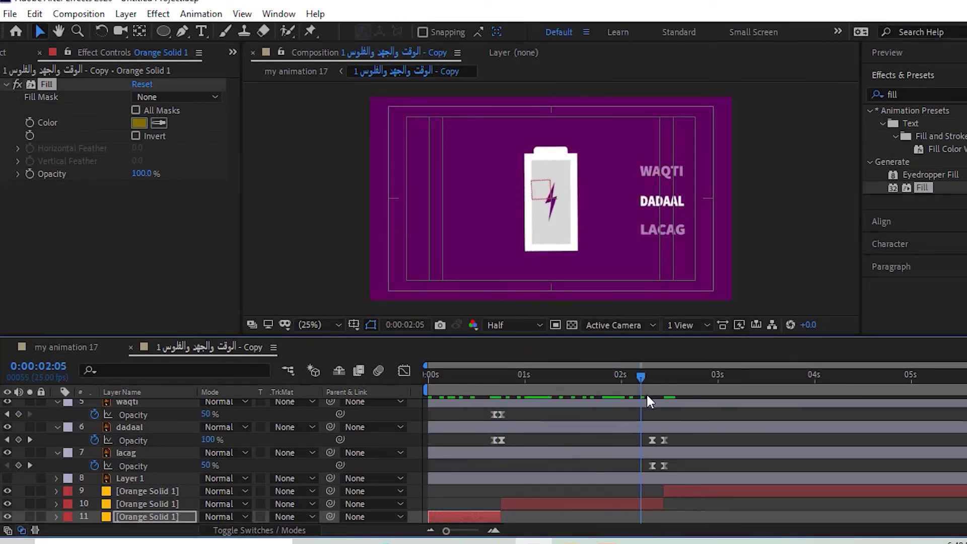
{"action": "key", "text": "Page_Up"}
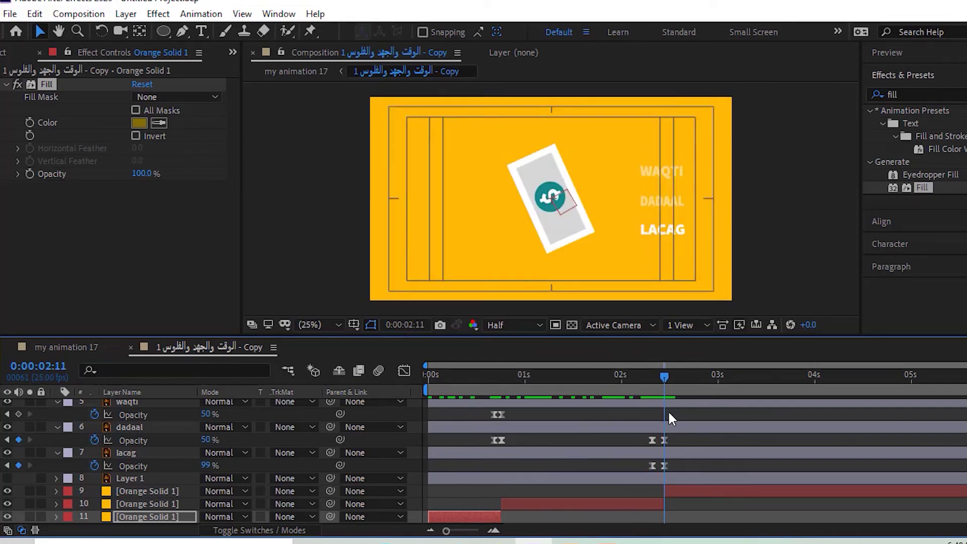
{"action": "left_click_drag", "start_coordinate": [910, 190], "coordinate": [146, 492]}
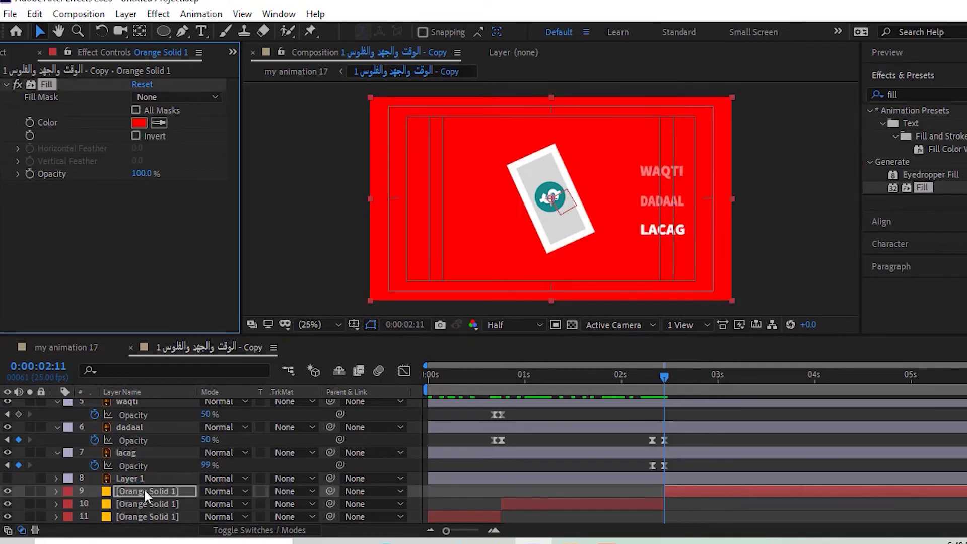
{"action": "left_click", "coordinate": [553, 183]}
{"action": "left_click", "coordinate": [140, 123]}
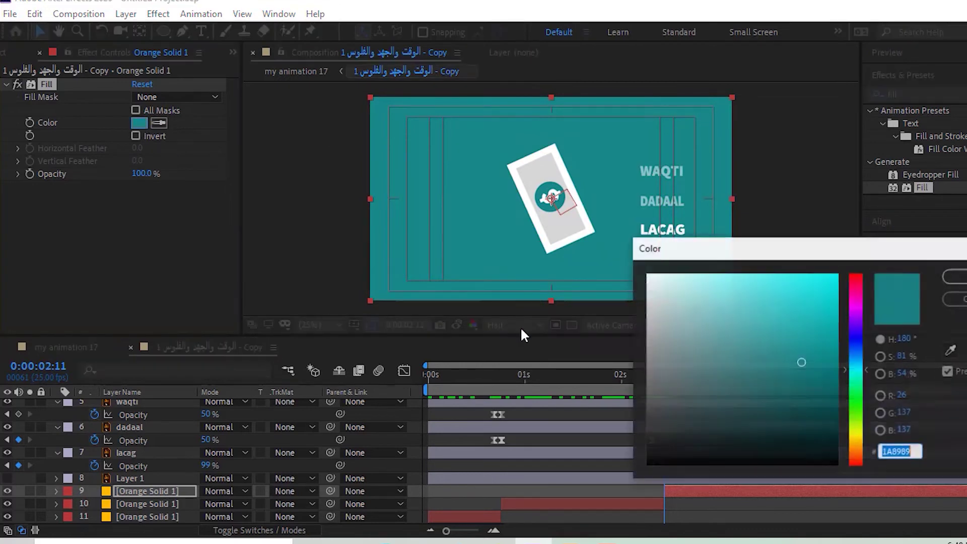
{"action": "left_click_drag", "start_coordinate": [803, 368], "coordinate": [812, 385]}
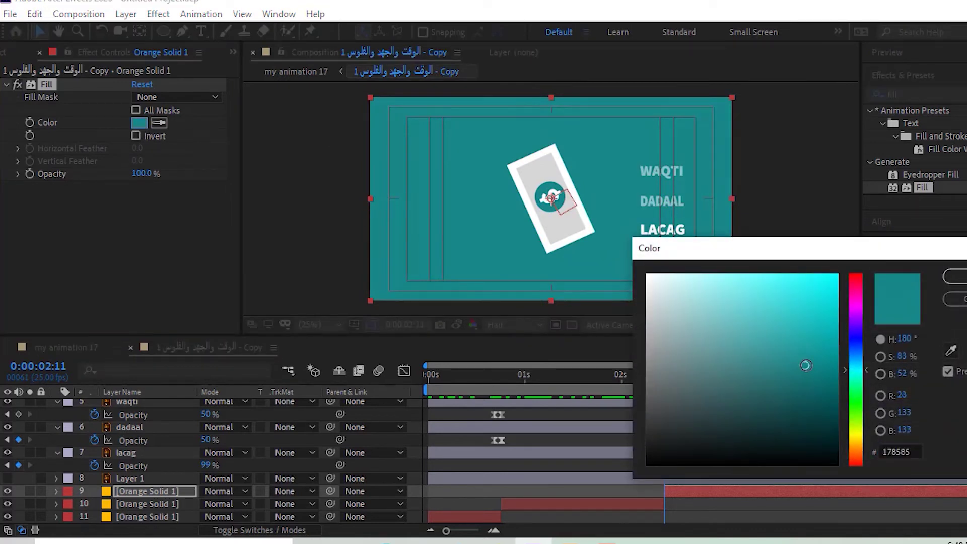
{"action": "left_click", "coordinate": [954, 276]}
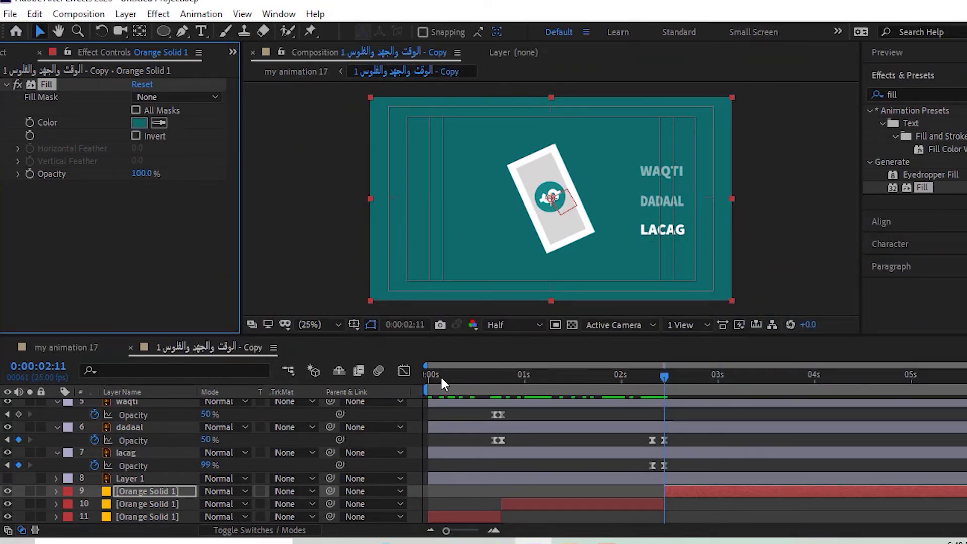
{"action": "left_click", "coordinate": [437, 374]}
Step: Preview the animation, step through frames with J and K, and return to the first frame
{"action": "key", "text": "space"}
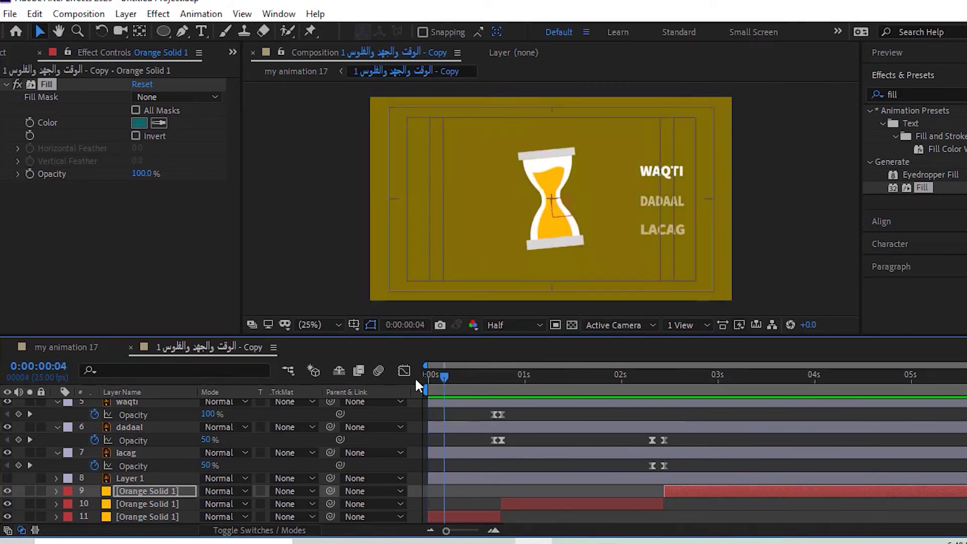
{"action": "left_click", "coordinate": [567, 378]}
{"action": "key", "text": "space"}
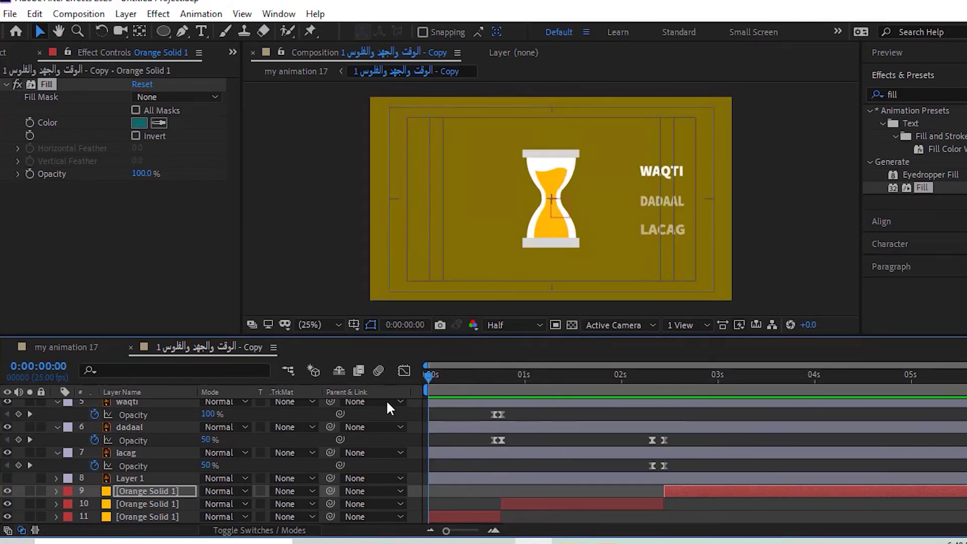
{"action": "key", "text": "j"}
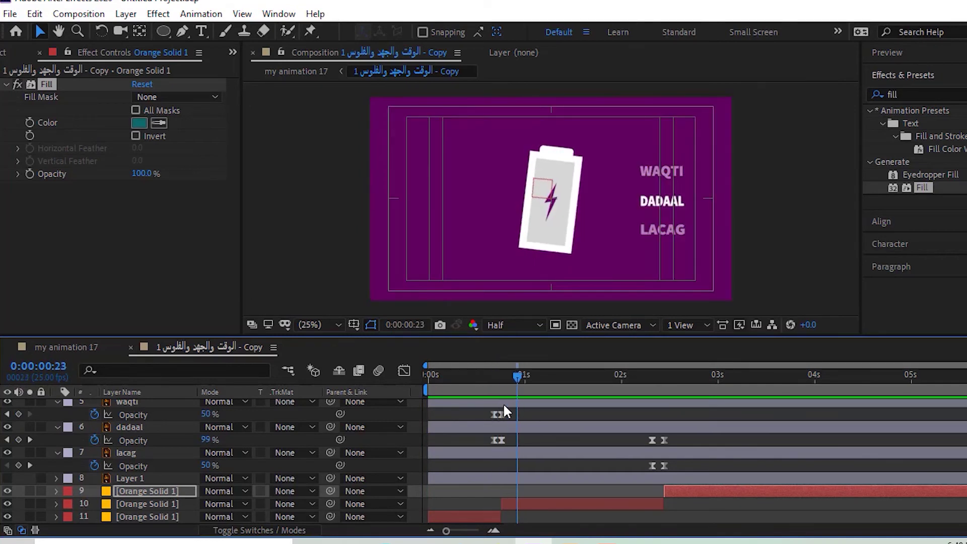
{"action": "key", "text": "j"}
{"action": "key", "text": "k"}
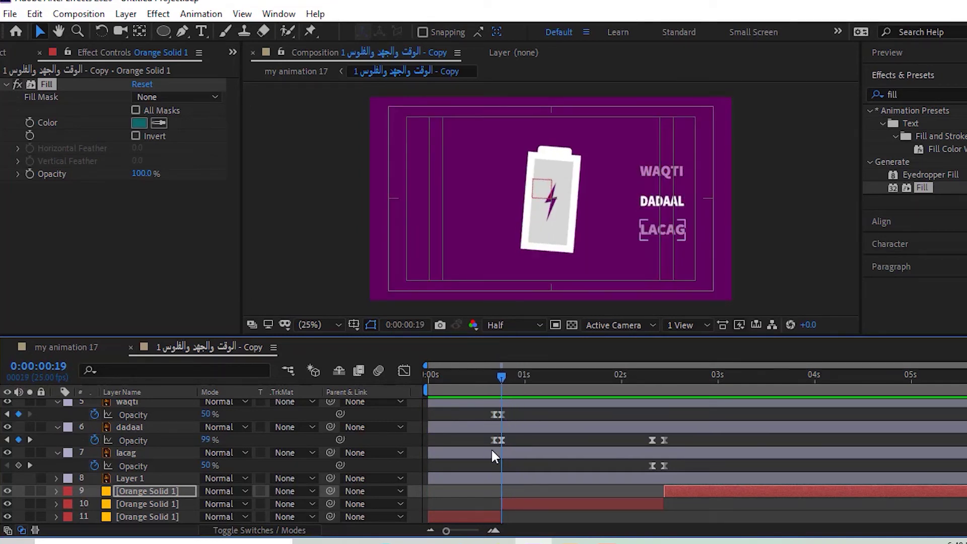
{"action": "left_click", "coordinate": [419, 413]}
{"action": "scroll", "coordinate": [418, 428], "scroll_direction": "up", "scroll_amount": 3}
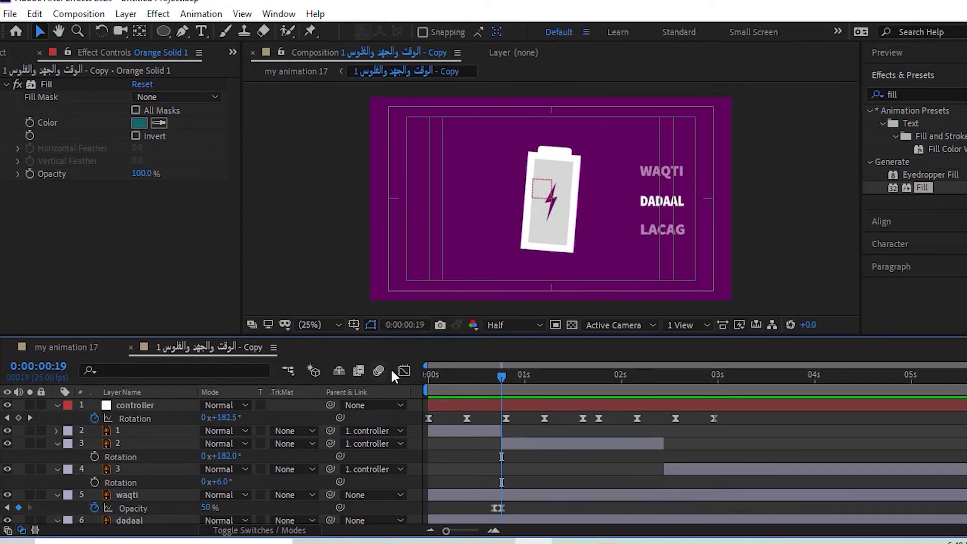
{"action": "left_click_drag", "start_coordinate": [484, 387], "coordinate": [406, 384]}
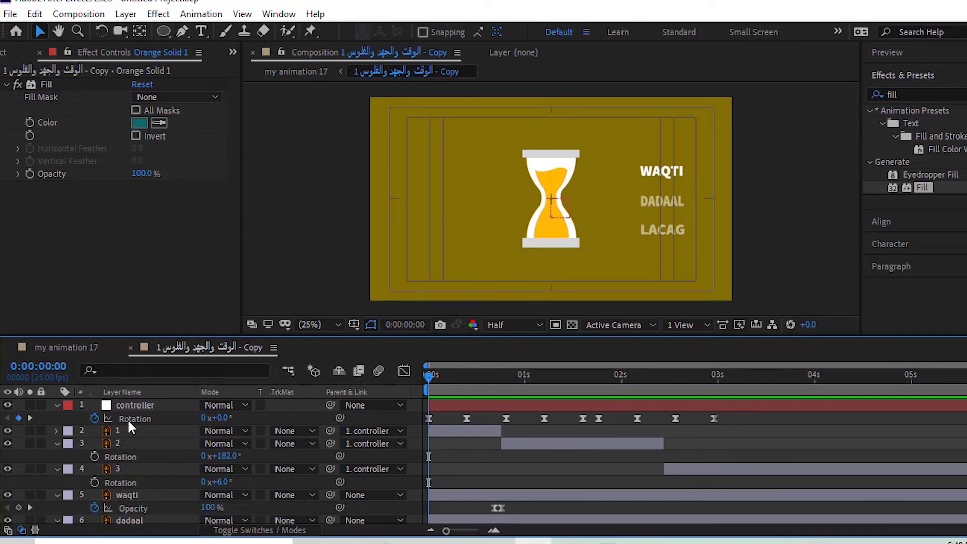
Step: Draw a large ellipse over the hourglass, centre its anchor point, and move Shape Layer 1 below Layer 1
{"action": "left_click", "coordinate": [163, 31]}
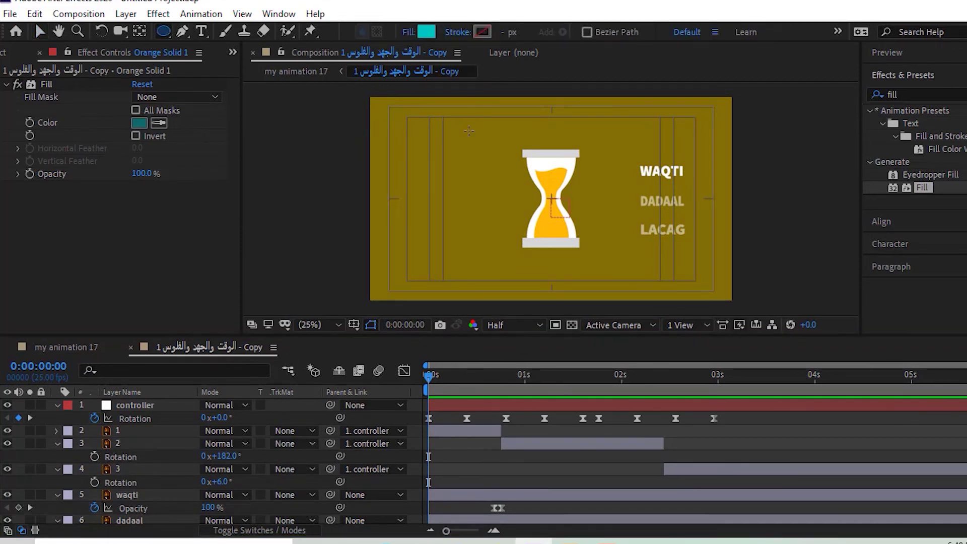
{"action": "left_click", "coordinate": [503, 168]}
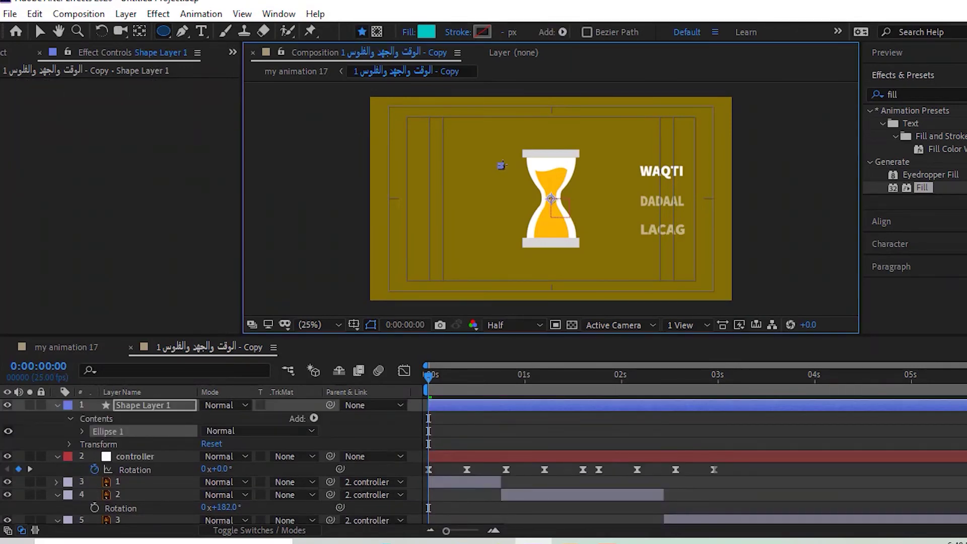
{"action": "left_click_drag", "start_coordinate": [503, 166], "coordinate": [611, 269]}
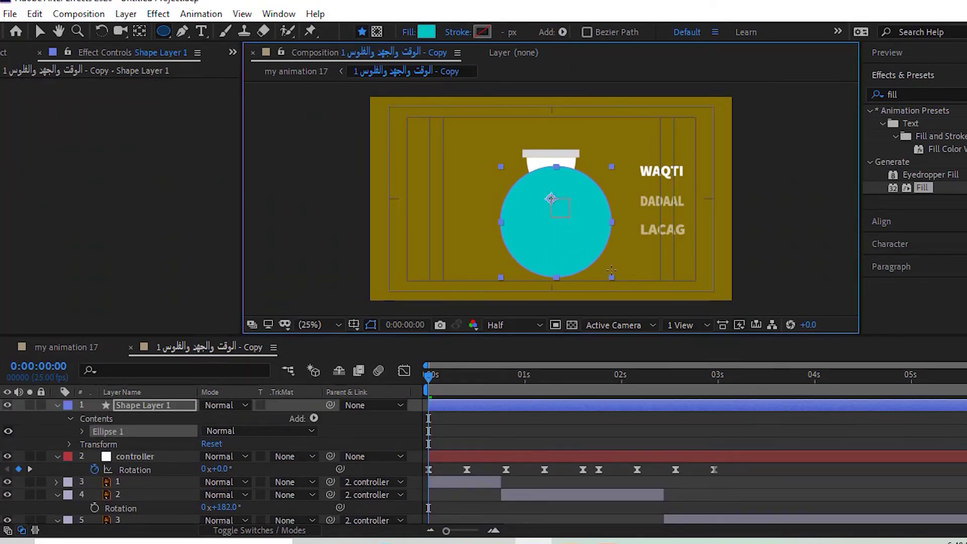
{"action": "left_click_drag", "start_coordinate": [611, 271], "coordinate": [604, 270]}
{"action": "key", "text": "ctrl+alt+Home"}
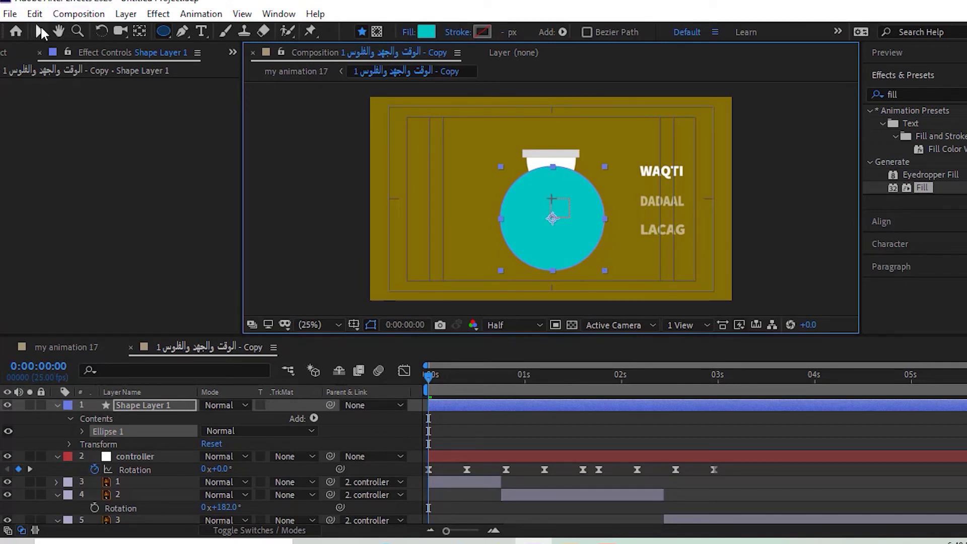
{"action": "left_click", "coordinate": [41, 30]}
{"action": "mouse_move", "coordinate": [125, 407]}
{"action": "left_mouse_down"}
{"action": "mouse_move", "coordinate": [135, 511]}
{"action": "mouse_move", "coordinate": [136, 489]}
{"action": "left_mouse_up"}
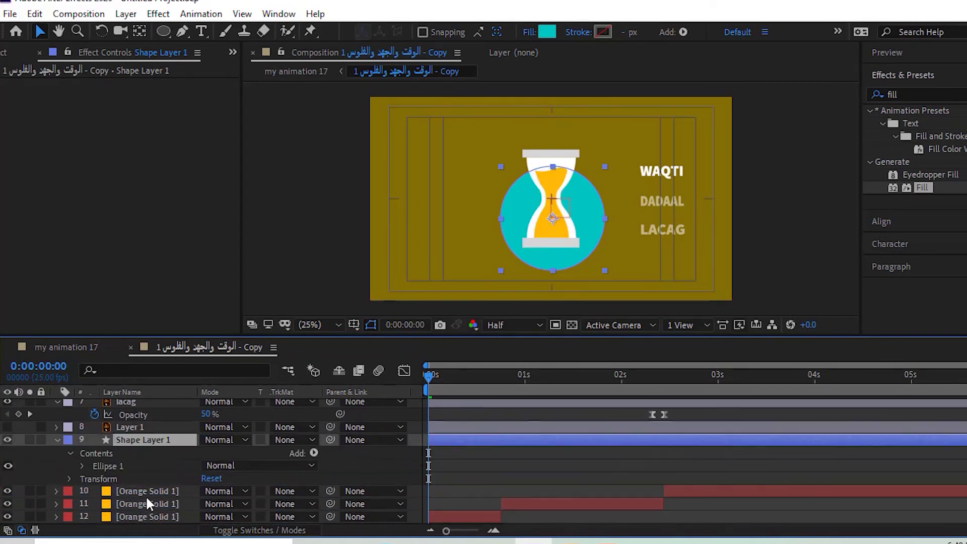
Step: Collapse the circle layer's properties and select Shape Layer 1 to check its name
{"action": "left_click", "coordinate": [56, 439]}
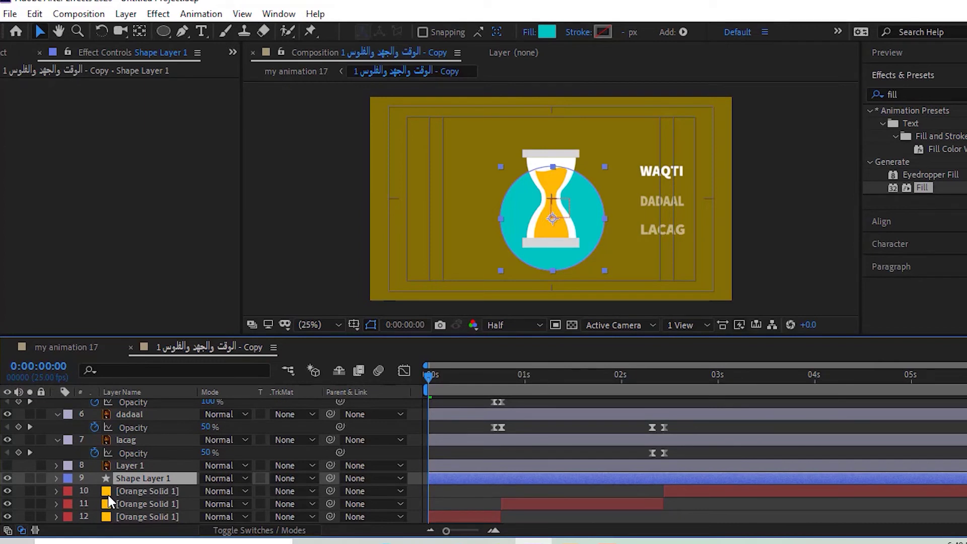
{"action": "left_click", "coordinate": [107, 494]}
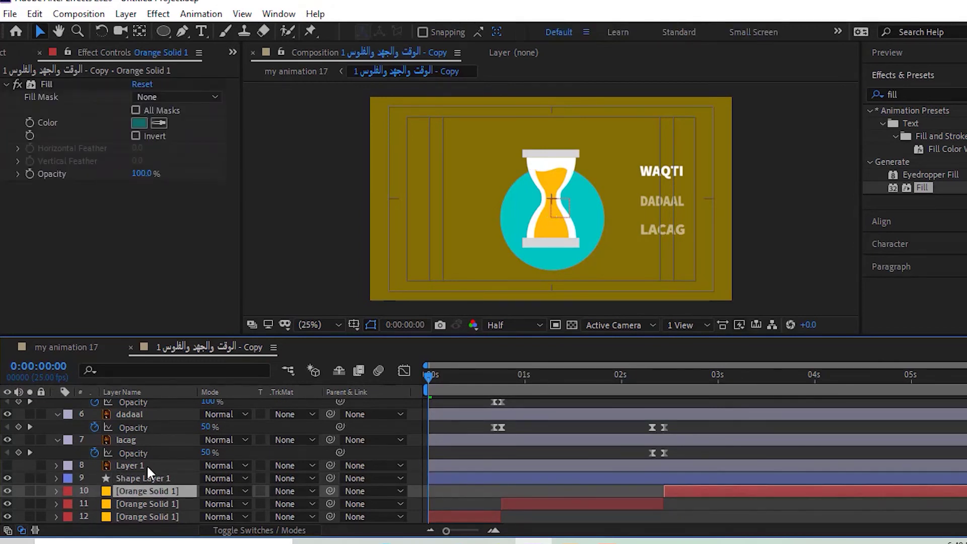
{"action": "left_click", "coordinate": [113, 499]}
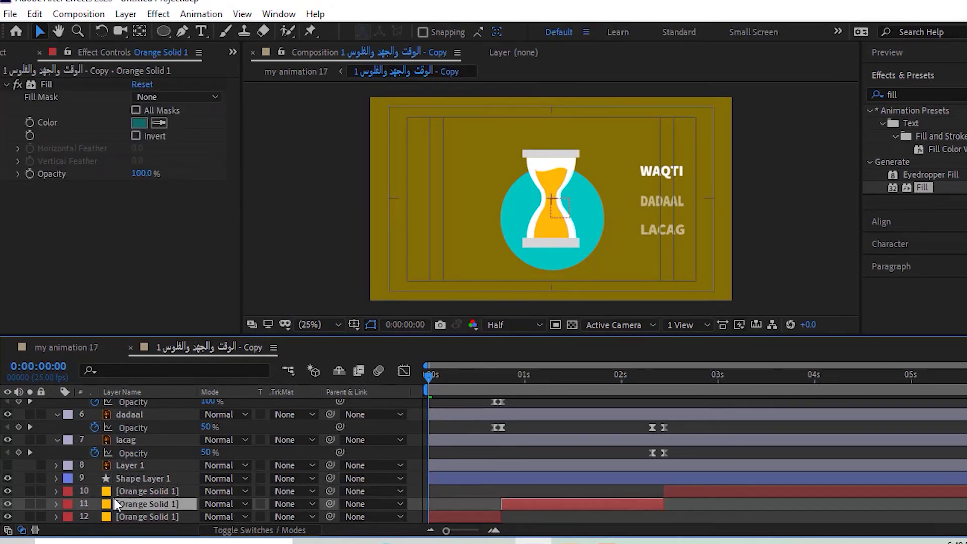
{"action": "left_click", "coordinate": [140, 476]}
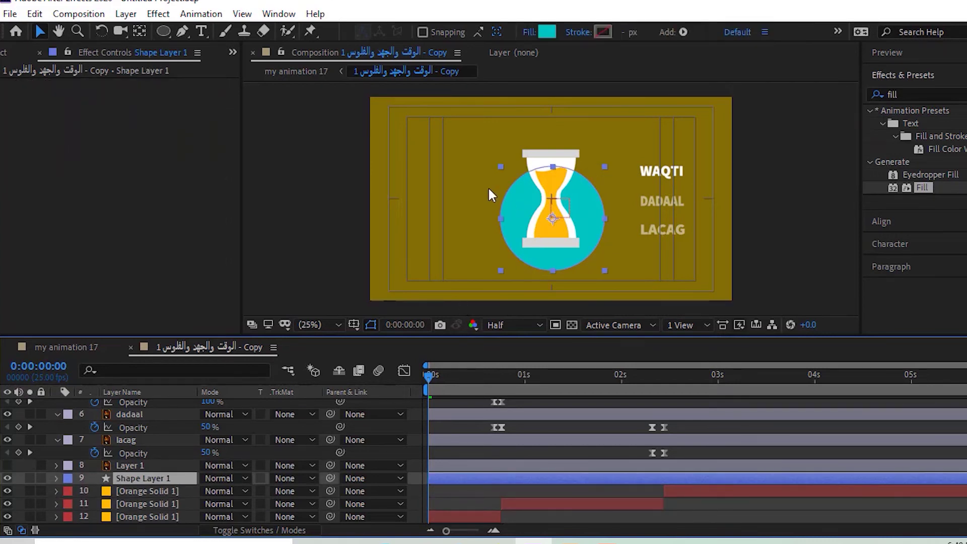
{"action": "key", "text": "Return"}
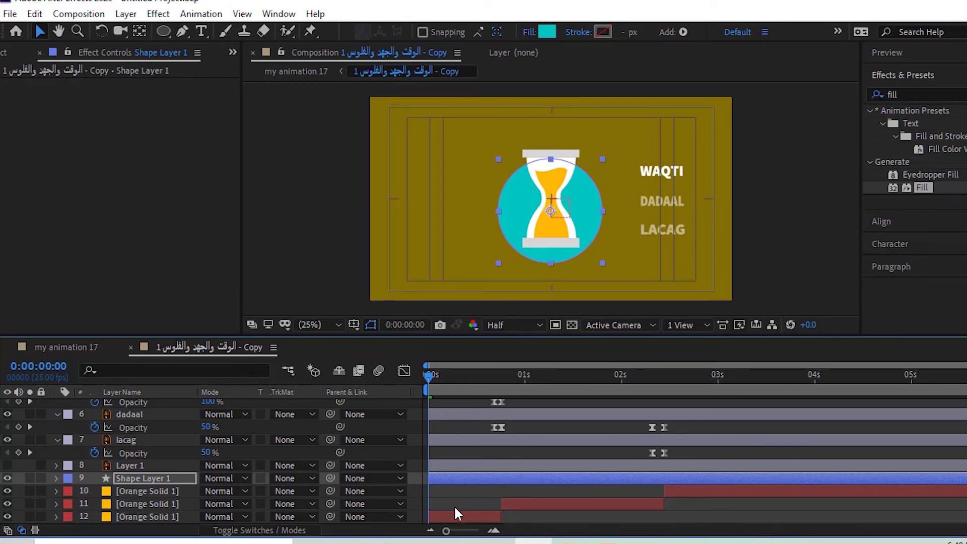
Step: Scrub through the scenes and park the time at 0:00:00:19
{"action": "left_click_drag", "start_coordinate": [431, 376], "coordinate": [572, 376]}
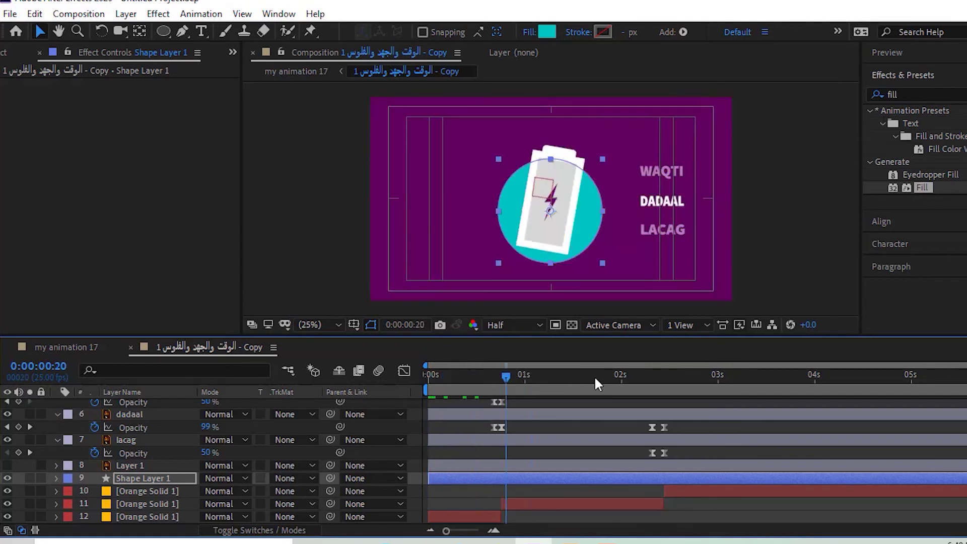
{"action": "left_click_drag", "start_coordinate": [432, 374], "coordinate": [416, 392]}
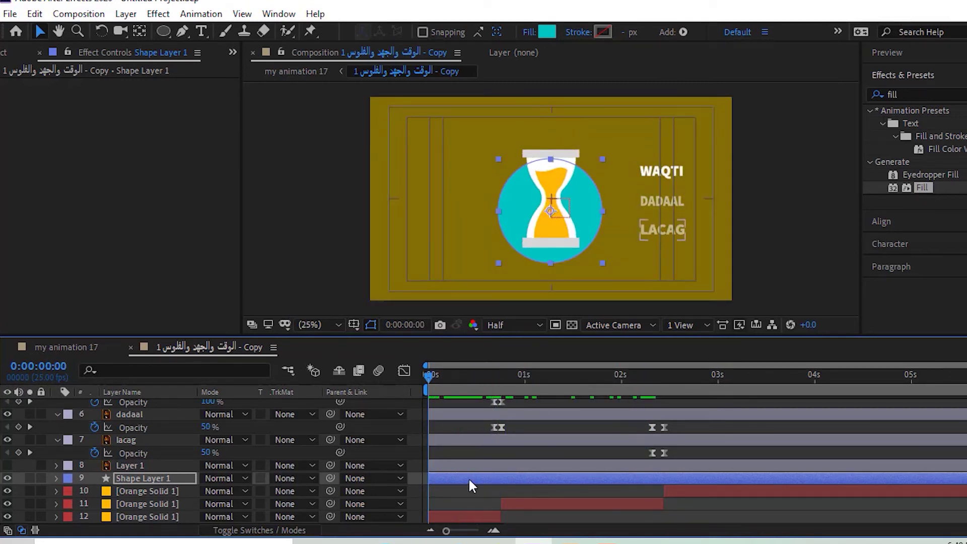
{"action": "left_click_drag", "start_coordinate": [427, 376], "coordinate": [498, 385]}
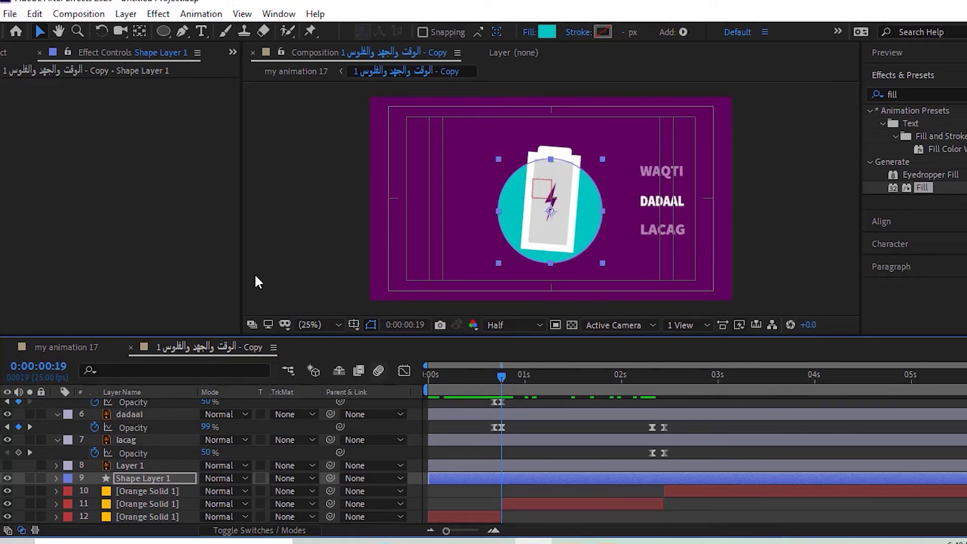
Step: Keep the circle's name and use Edit > Split Layer on it at 0:00:00:19 and 0:00:02:11
{"action": "left_click", "coordinate": [458, 477]}
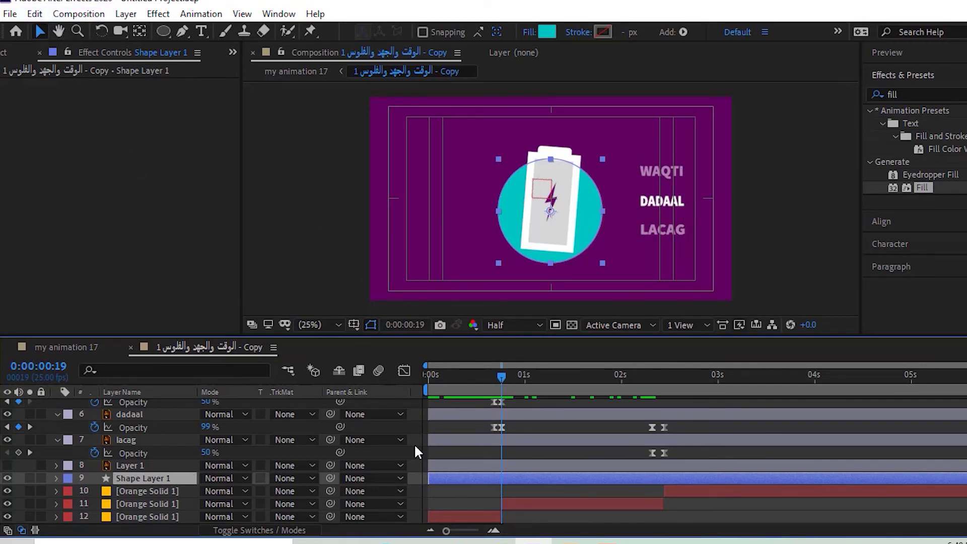
{"action": "left_click", "coordinate": [34, 14]}
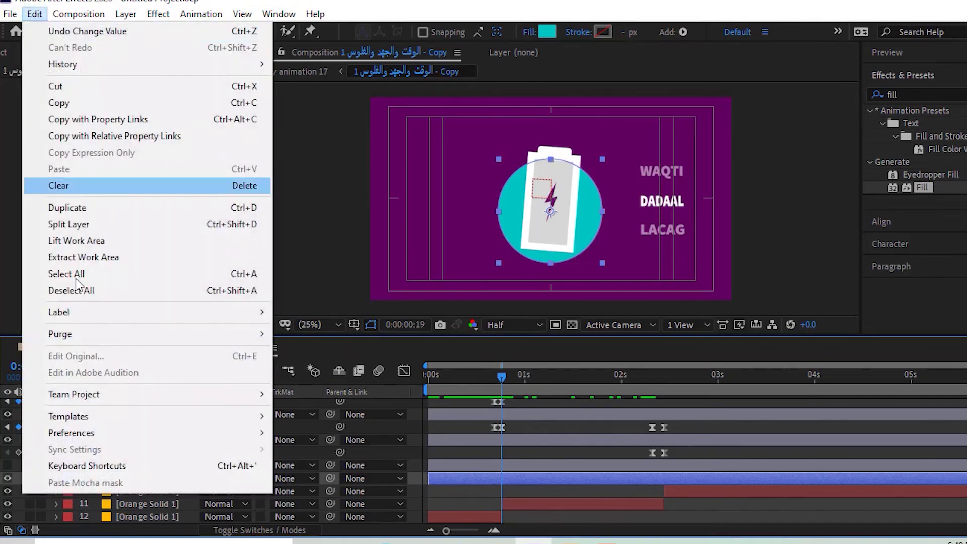
{"action": "left_click", "coordinate": [86, 227]}
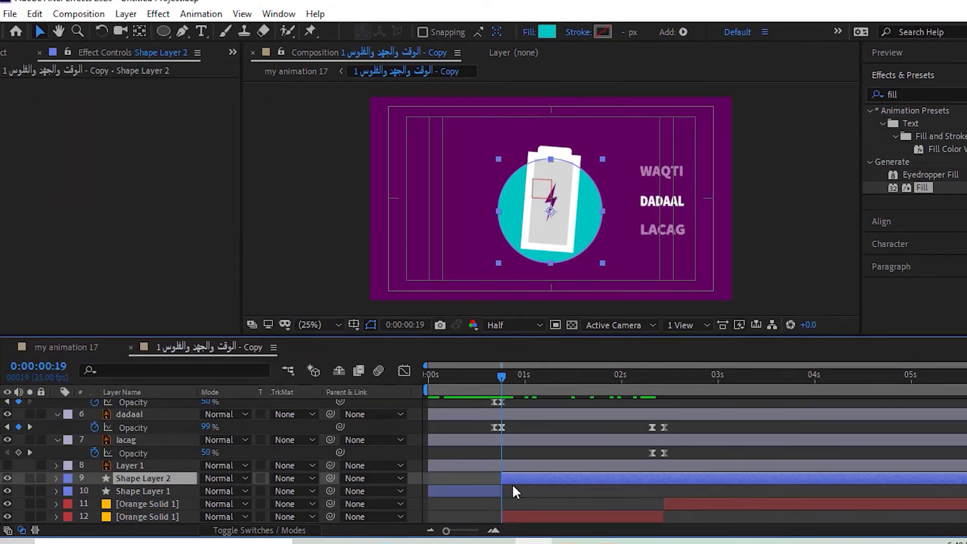
{"action": "left_click_drag", "start_coordinate": [504, 378], "coordinate": [663, 408]}
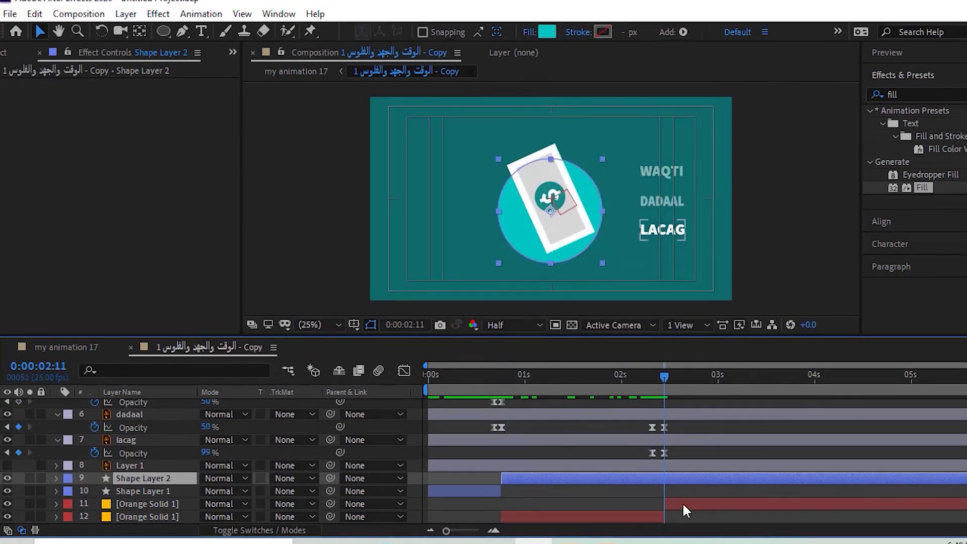
{"action": "left_click", "coordinate": [34, 14]}
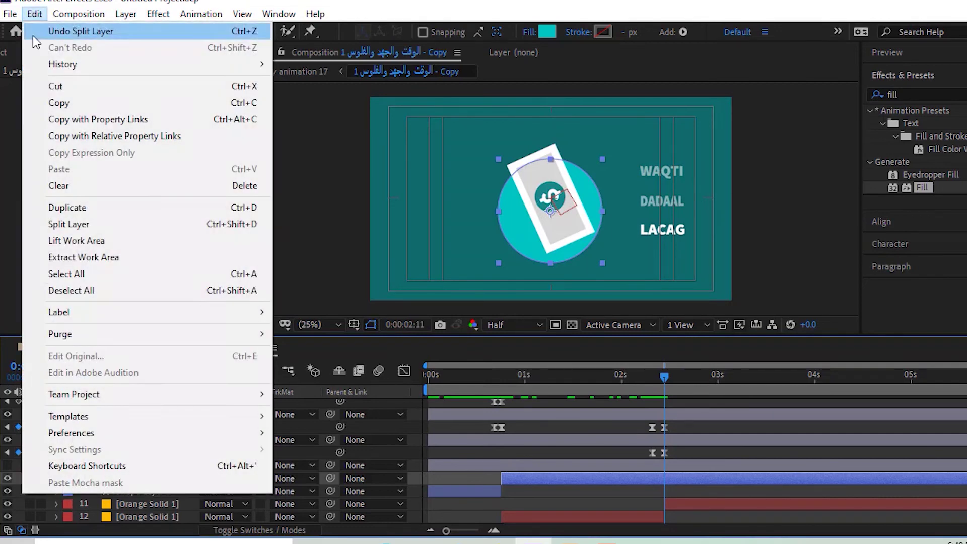
{"action": "left_click", "coordinate": [69, 222]}
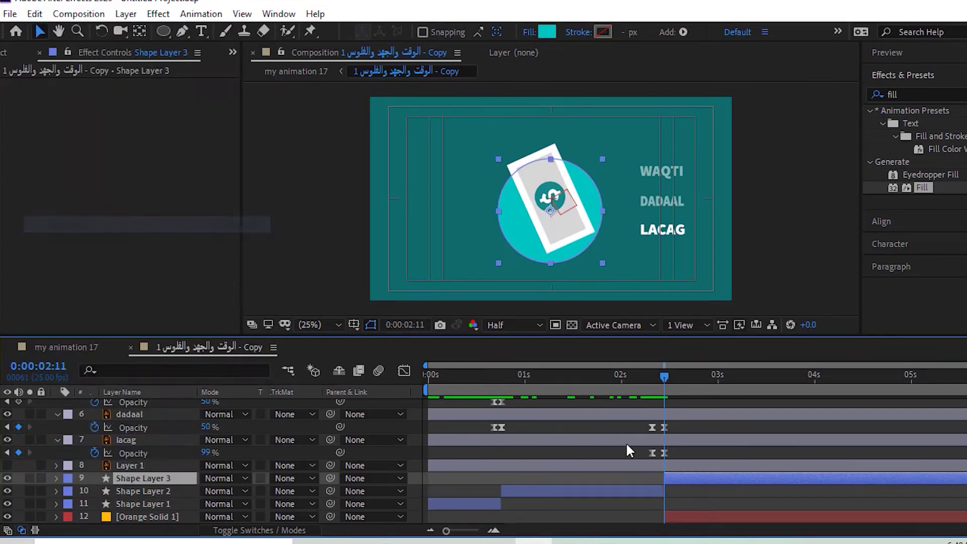
{"action": "left_click_drag", "start_coordinate": [614, 383], "coordinate": [451, 383]}
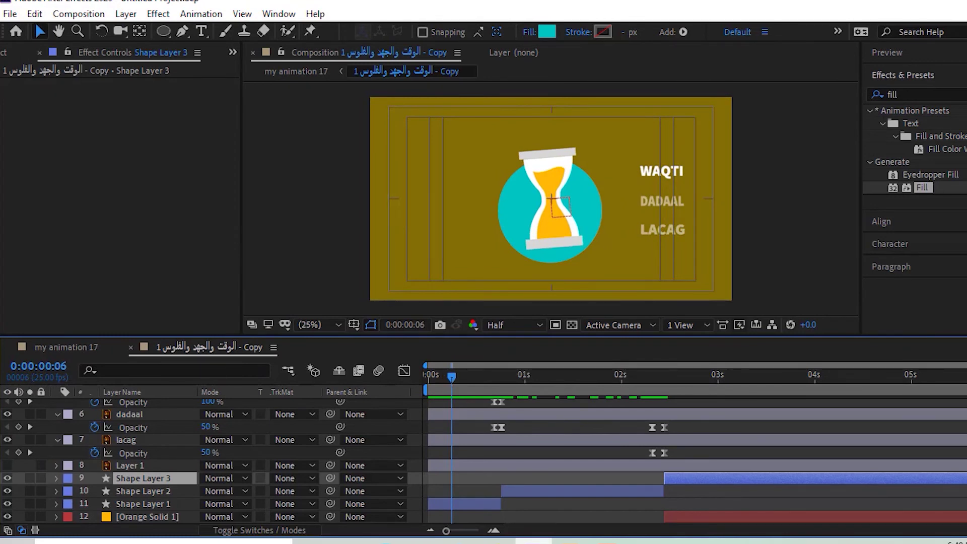
Step: Drag the Fill effect onto the first and second circle pieces
{"action": "left_click", "coordinate": [476, 504]}
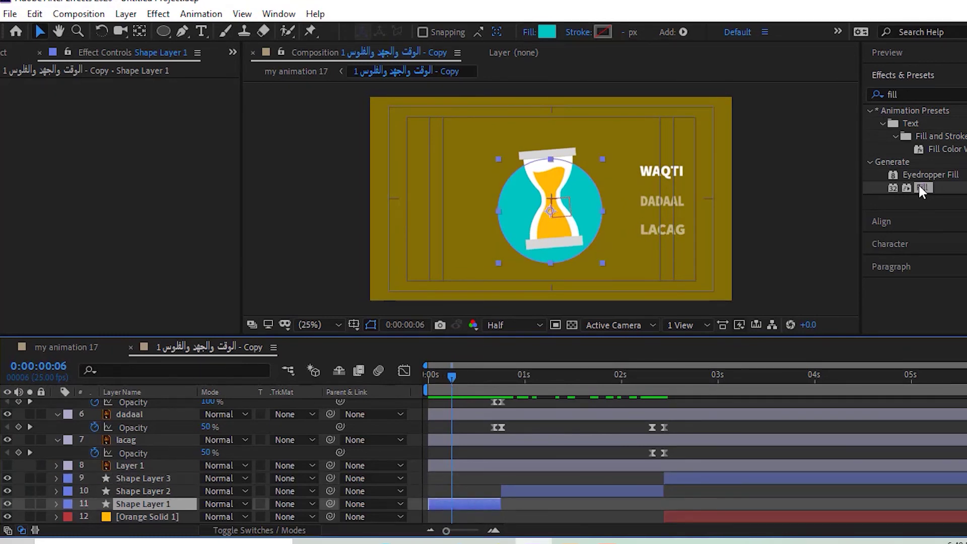
{"action": "left_click_drag", "start_coordinate": [919, 187], "coordinate": [169, 505]}
{"action": "left_click_drag", "start_coordinate": [919, 187], "coordinate": [181, 495]}
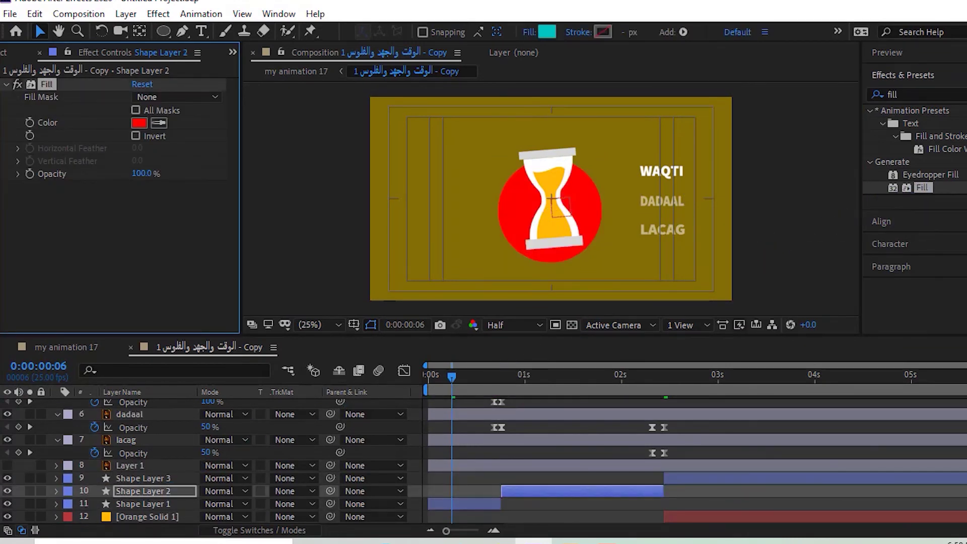
{"action": "left_click_drag", "start_coordinate": [923, 188], "coordinate": [144, 504]}
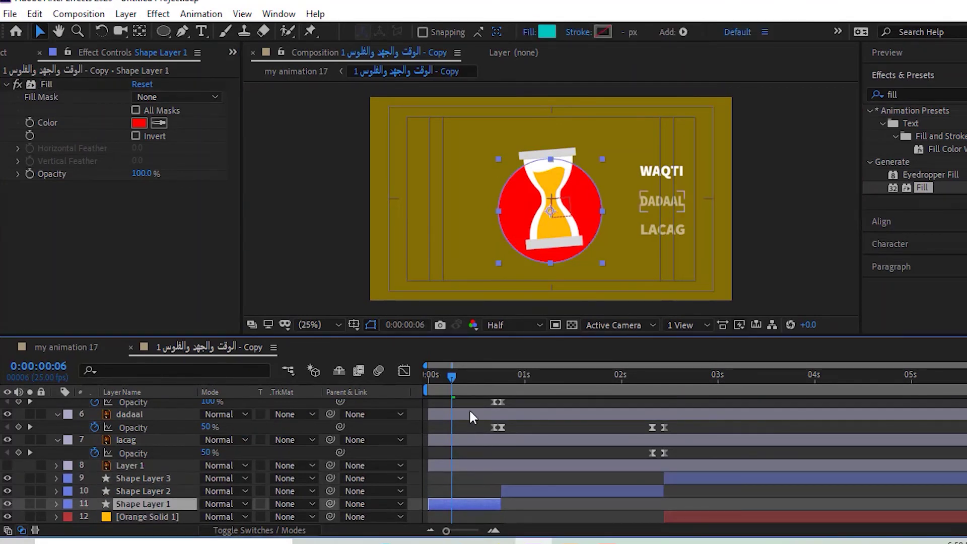
Step: Sample the hourglass sand's yellow for the first circle and mute it to #DAB049
{"action": "left_click", "coordinate": [160, 123]}
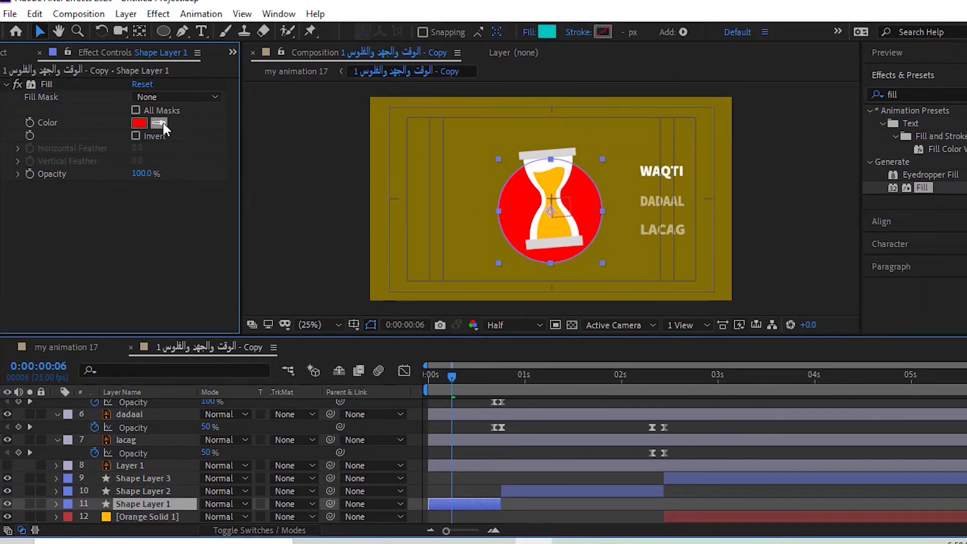
{"action": "left_click", "coordinate": [556, 177]}
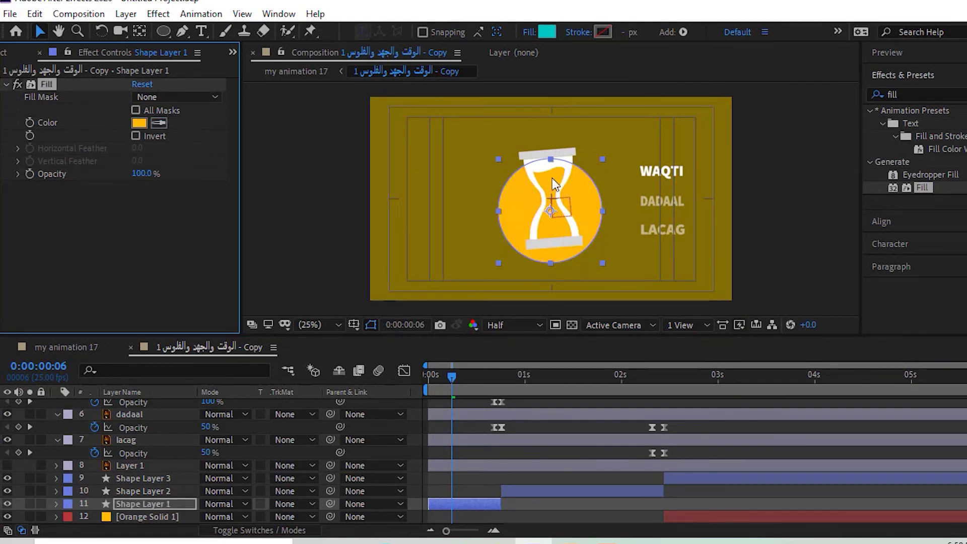
{"action": "left_click", "coordinate": [140, 122]}
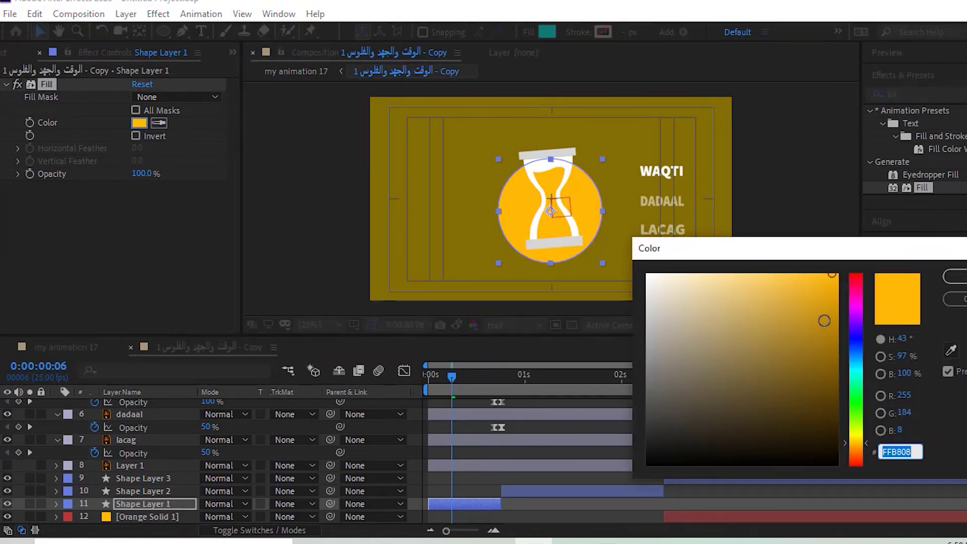
{"action": "left_click_drag", "start_coordinate": [825, 286], "coordinate": [775, 301]}
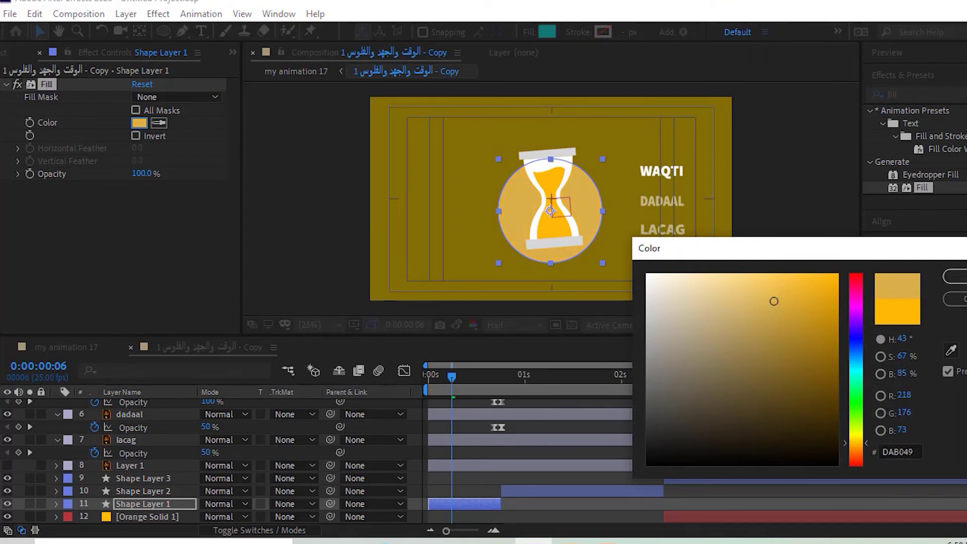
{"action": "left_click", "coordinate": [955, 276]}
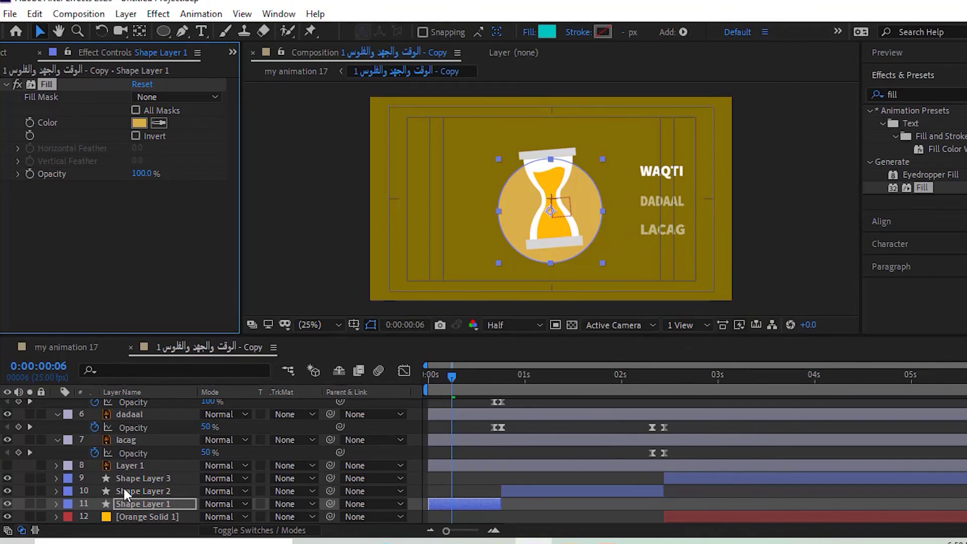
Step: Select Shape Layer 2 at the battery scene and sample the battery's light grey as its fill
{"action": "left_click", "coordinate": [124, 490]}
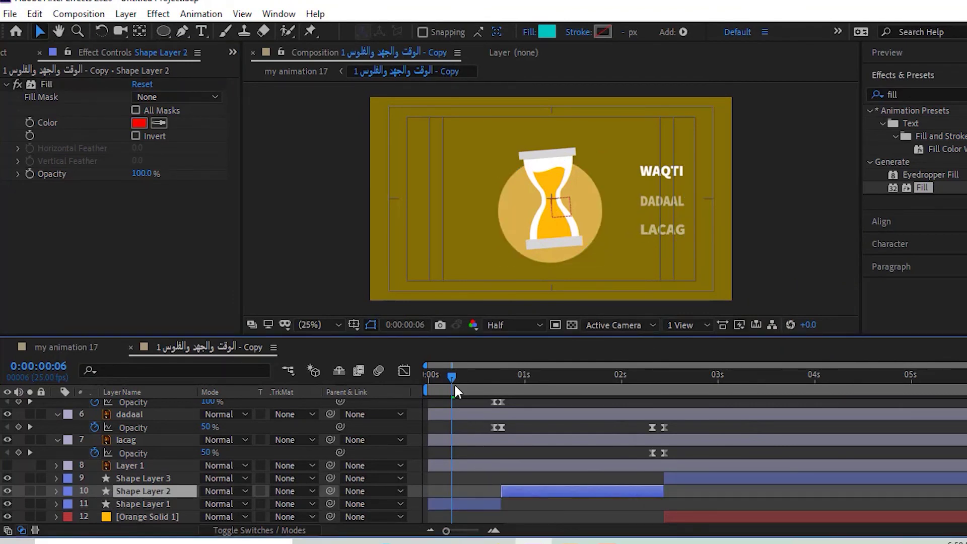
{"action": "left_click_drag", "start_coordinate": [455, 386], "coordinate": [515, 384]}
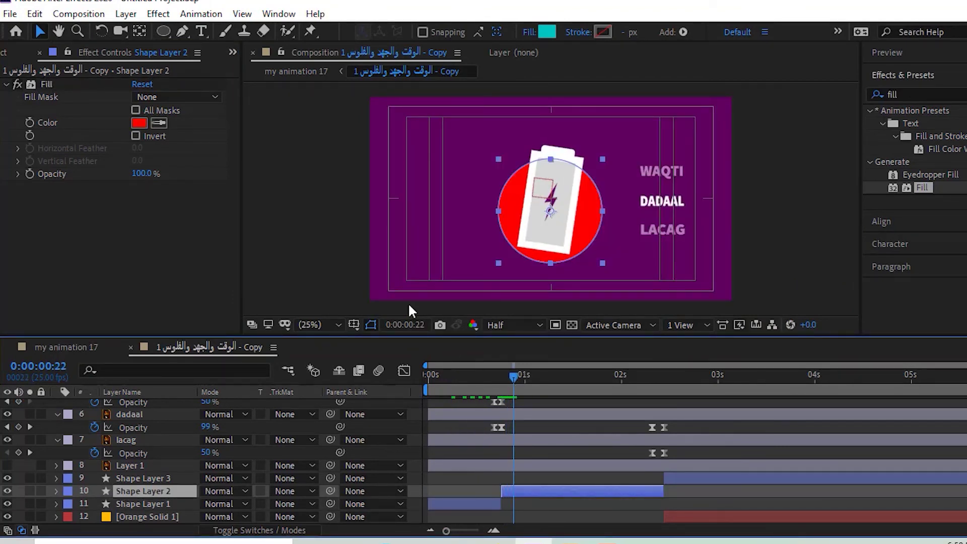
{"action": "left_click", "coordinate": [159, 123]}
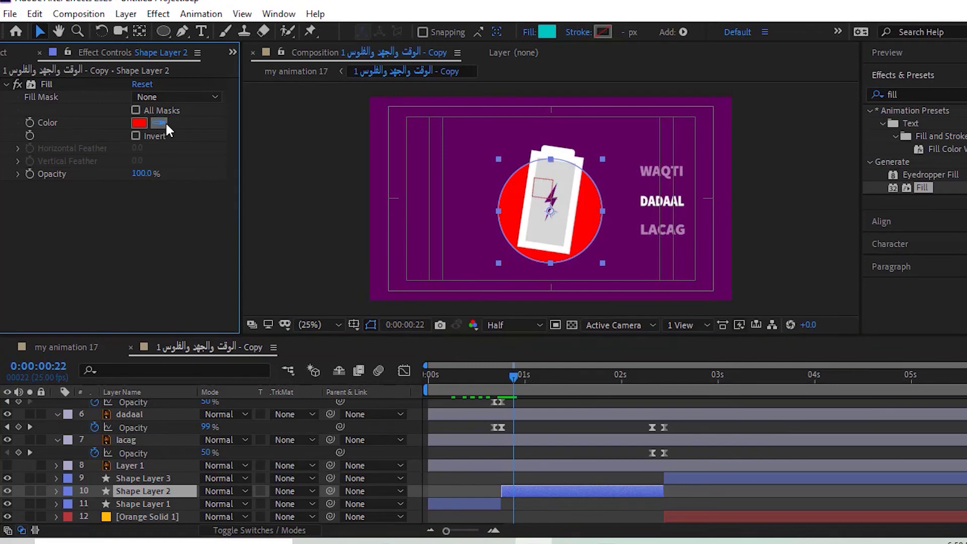
{"action": "left_click", "coordinate": [554, 196]}
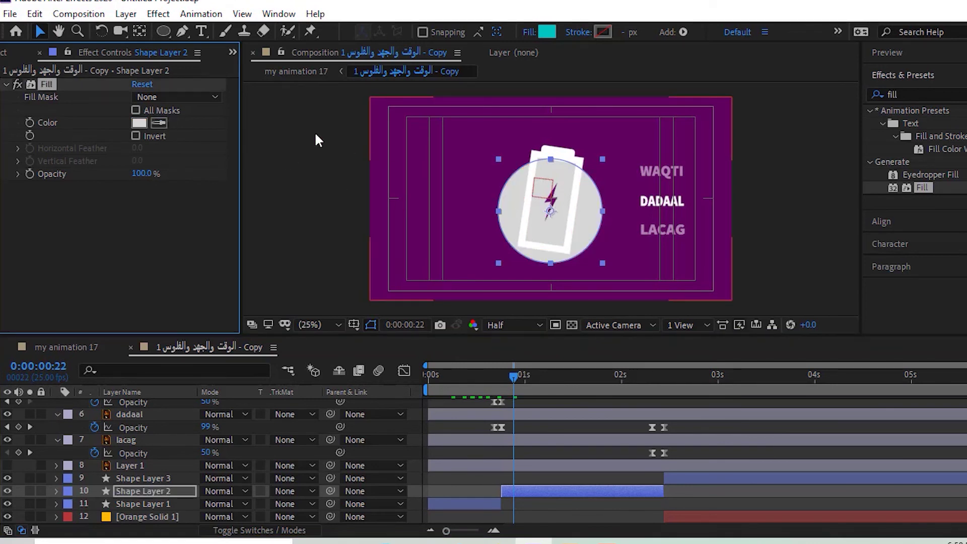
Step: Recolour the battery circle to muted purple #6C296C, then select the money scene's red circle at 2:17
{"action": "left_click", "coordinate": [139, 123]}
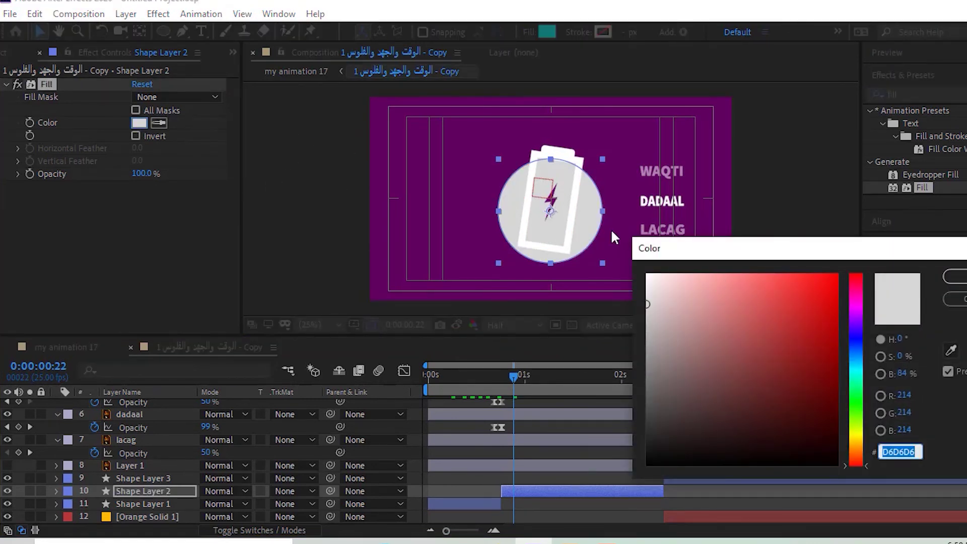
{"action": "left_click", "coordinate": [952, 350]}
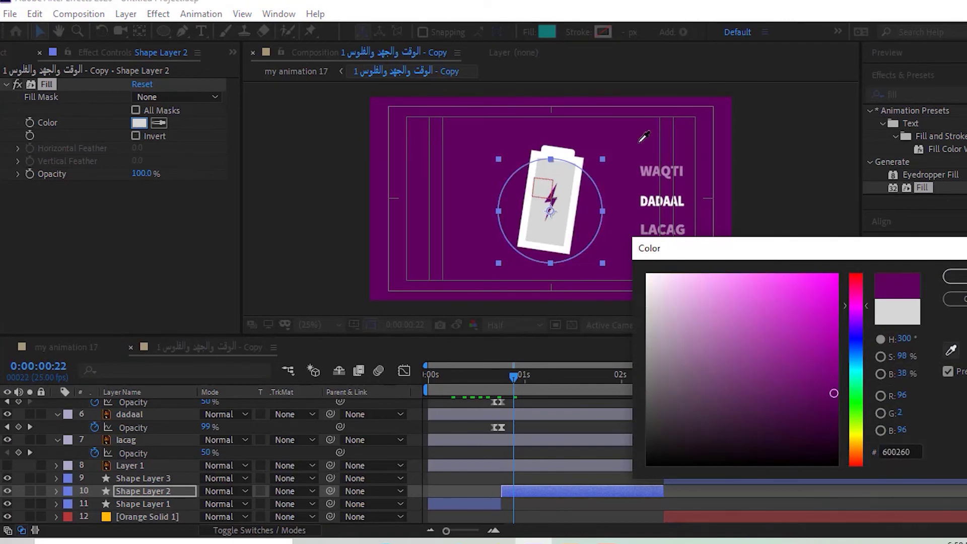
{"action": "left_click", "coordinate": [640, 142]}
{"action": "left_click_drag", "start_coordinate": [834, 394], "coordinate": [766, 384]}
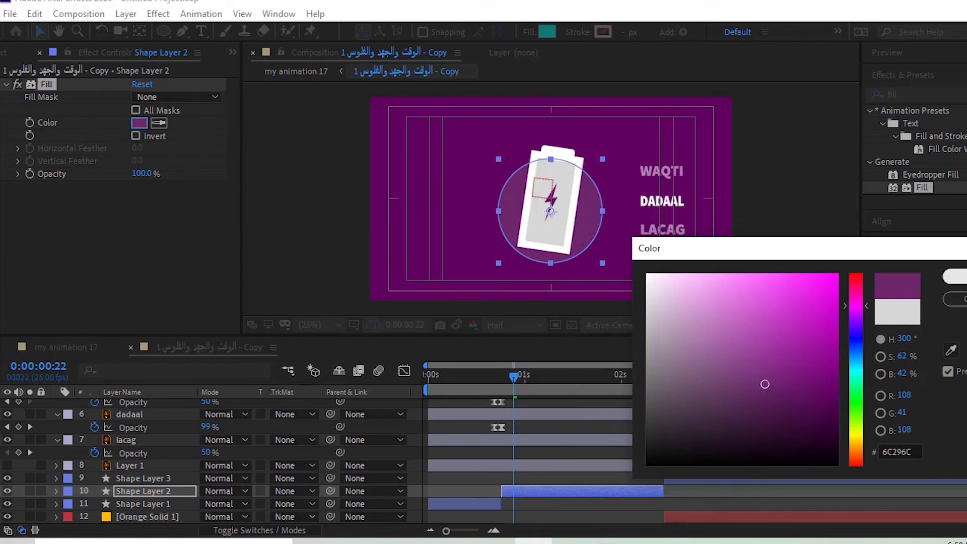
{"action": "left_click", "coordinate": [954, 276]}
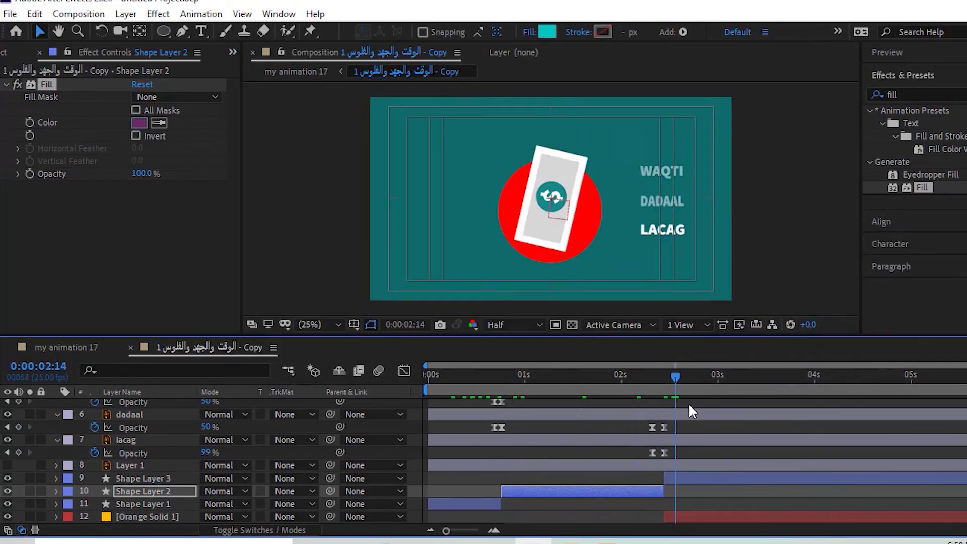
{"action": "left_click_drag", "start_coordinate": [524, 385], "coordinate": [689, 403]}
{"action": "left_click", "coordinate": [682, 479]}
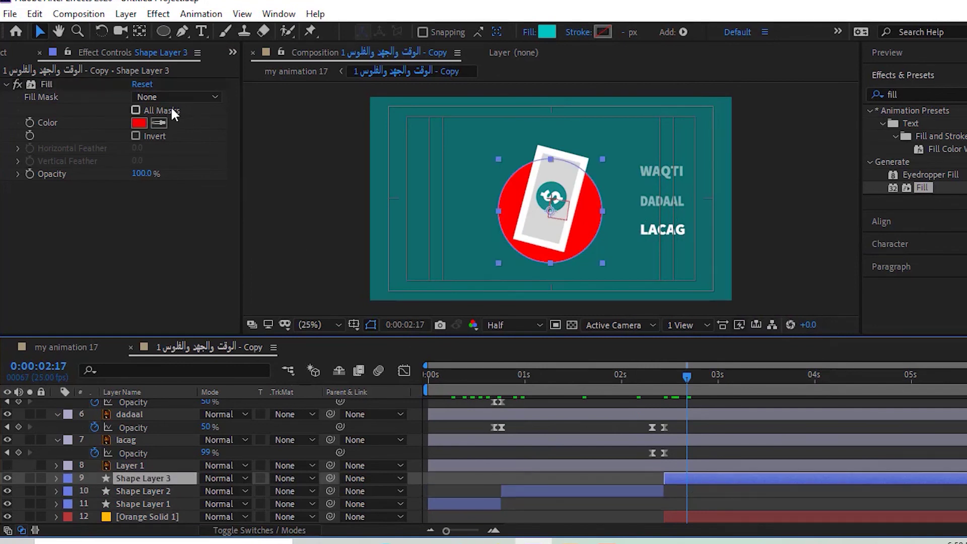
Step: Sample the teal background into the money circle's fill and lighten it to #3B7C7C
{"action": "left_click", "coordinate": [157, 123]}
{"action": "left_click", "coordinate": [462, 166]}
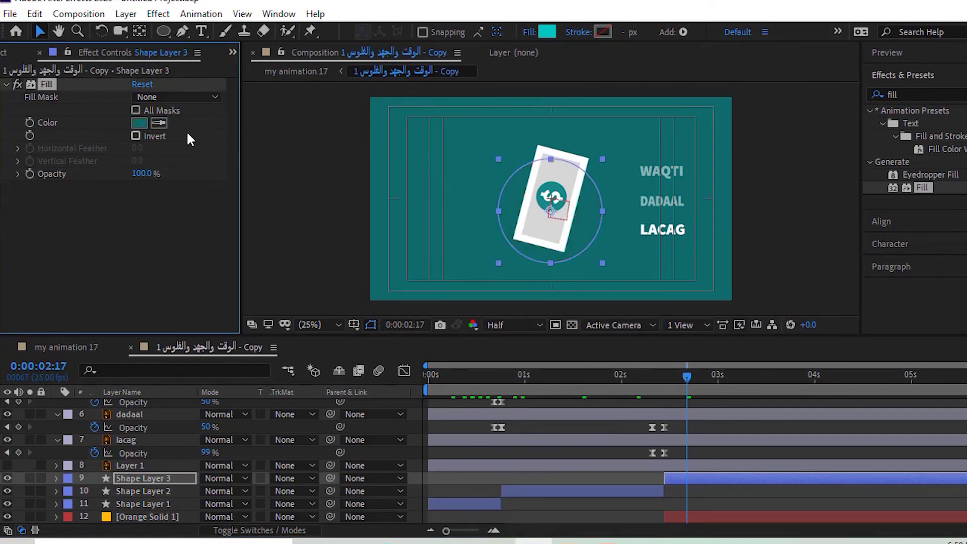
{"action": "left_click", "coordinate": [140, 123]}
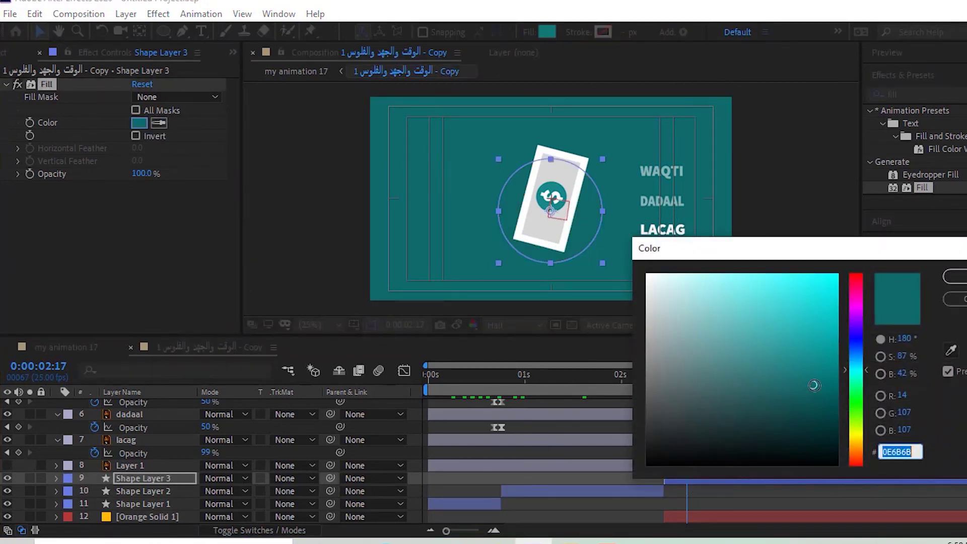
{"action": "left_click_drag", "start_coordinate": [814, 386], "coordinate": [760, 379]}
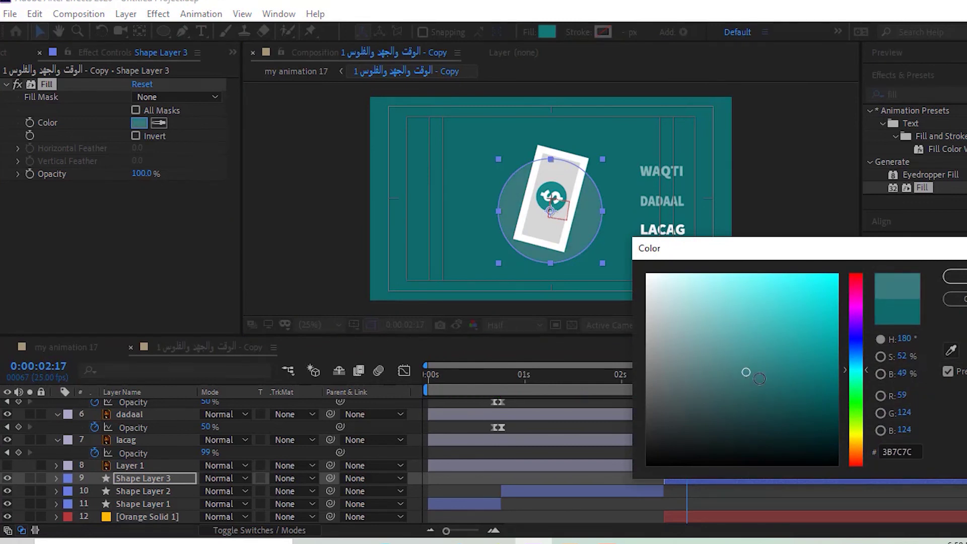
{"action": "left_click", "coordinate": [955, 276]}
{"action": "left_click", "coordinate": [429, 374]}
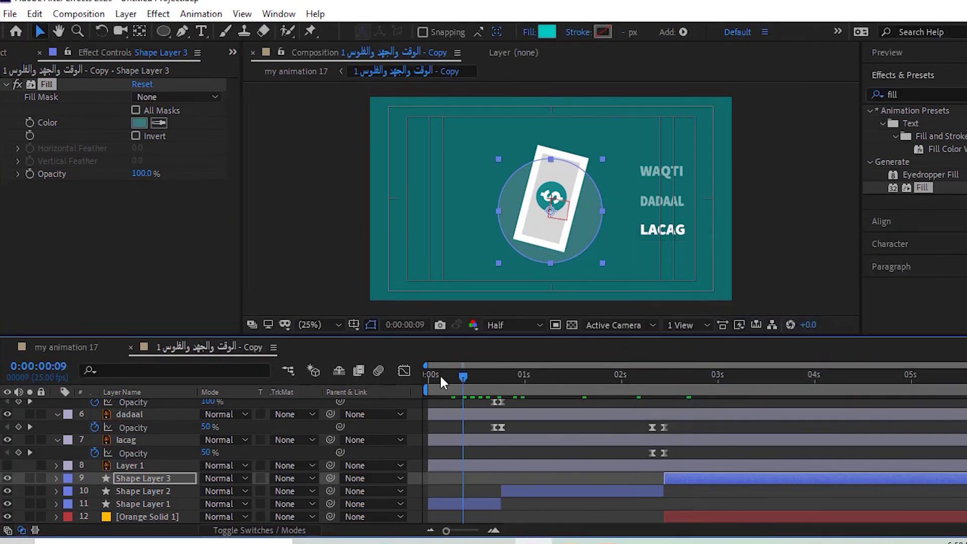
Step: Preview the animation, then stop on the purple battery scene at 0:00:01:10
{"action": "key", "text": "space"}
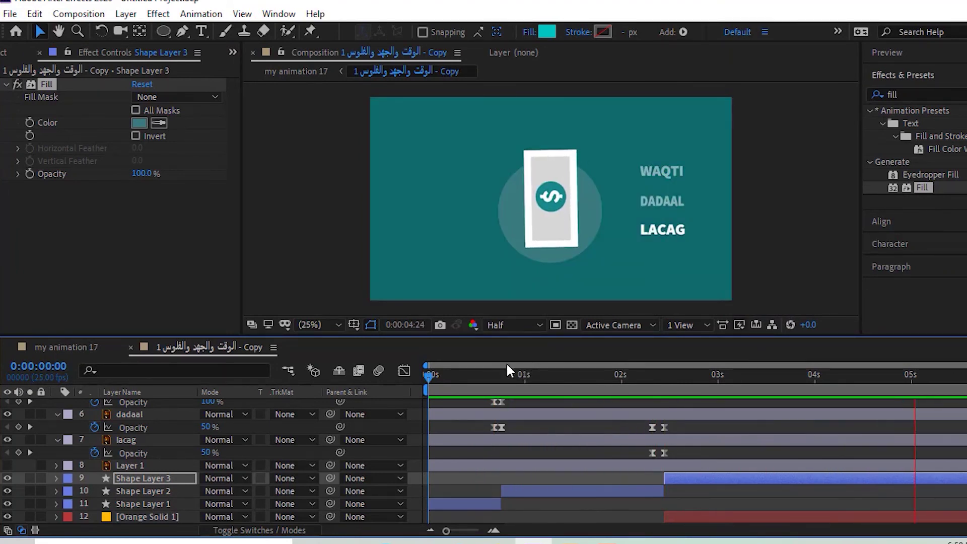
{"action": "mouse_move", "coordinate": [428, 376]}
{"action": "left_mouse_down"}
{"action": "mouse_move", "coordinate": [583, 377]}
{"action": "mouse_move", "coordinate": [902, 460]}
{"action": "mouse_move", "coordinate": [563, 445]}
{"action": "left_mouse_up"}
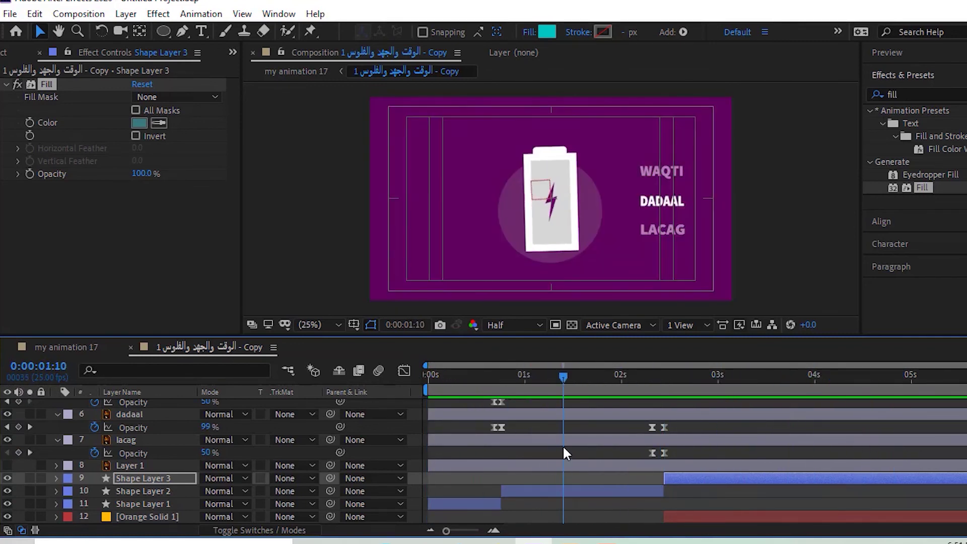
{"action": "scroll", "coordinate": [139, 459], "scroll_direction": "up", "scroll_amount": 5}
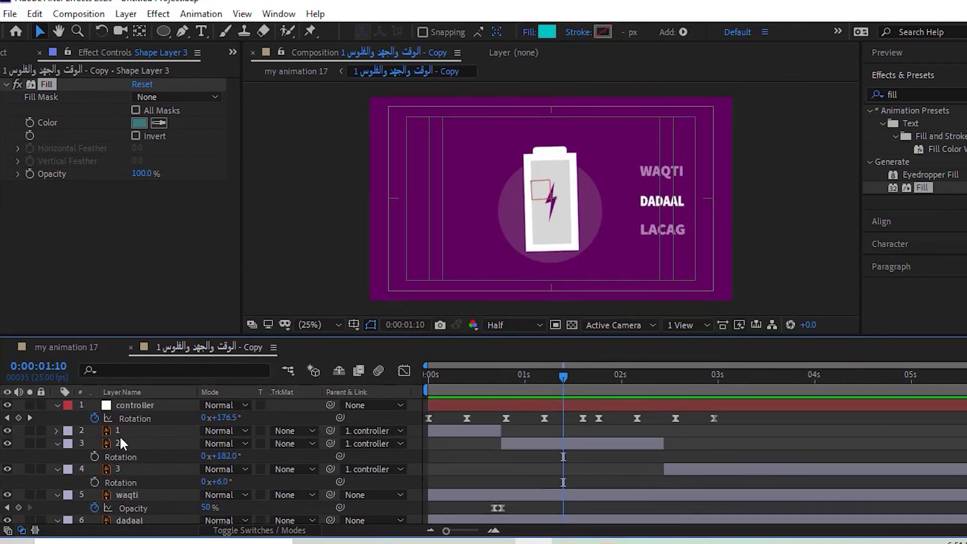
Step: Select all layers and collapse all their expanded properties
{"action": "key", "text": "ctrl+a"}
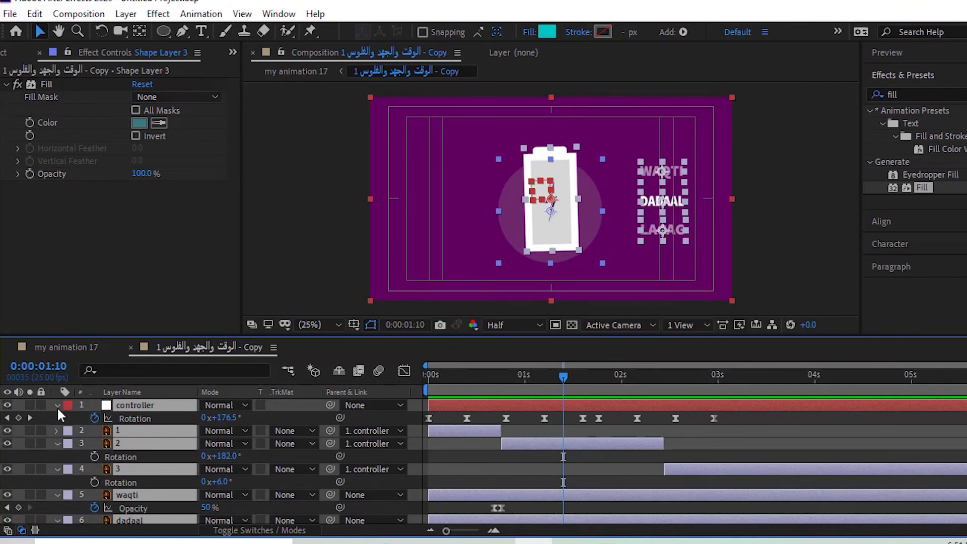
{"action": "left_click", "coordinate": [56, 406]}
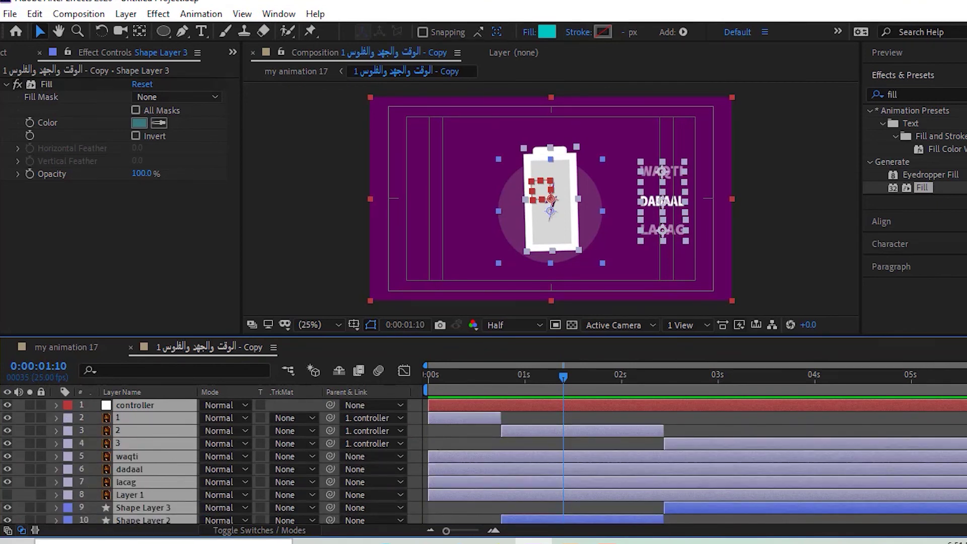
{"action": "scroll", "coordinate": [150, 519], "scroll_direction": "down", "scroll_amount": 3}
{"action": "scroll", "coordinate": [137, 490], "scroll_direction": "up", "scroll_amount": 3}
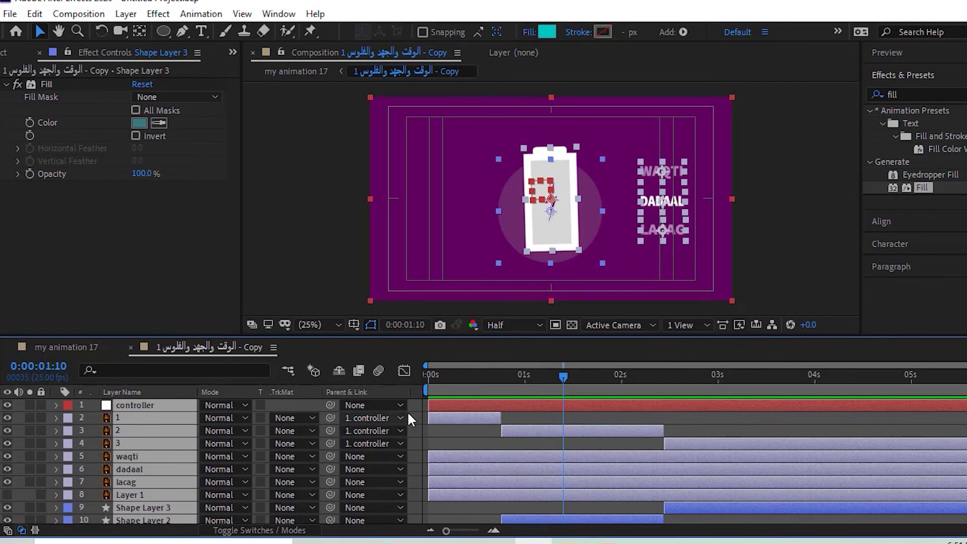
Step: Deselect all layers, then select the lacag text layer
{"action": "key", "text": "F2"}
{"action": "scroll", "coordinate": [149, 476], "scroll_direction": "down", "scroll_amount": 3}
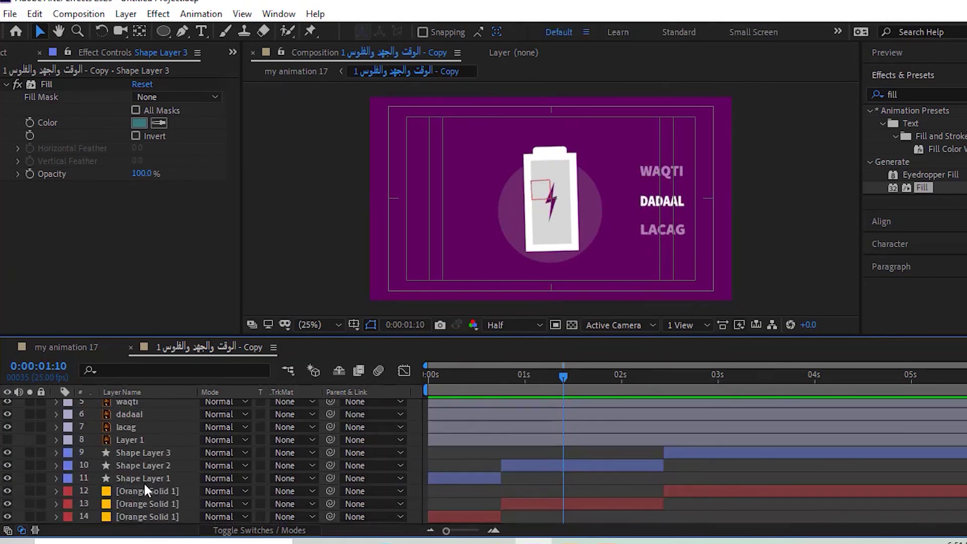
{"action": "left_click", "coordinate": [120, 465]}
{"action": "scroll", "coordinate": [136, 465], "scroll_direction": "up", "scroll_amount": 3}
{"action": "scroll", "coordinate": [135, 469], "scroll_direction": "down", "scroll_amount": 3}
{"action": "left_click", "coordinate": [129, 424]}
{"action": "left_click", "coordinate": [132, 426]}
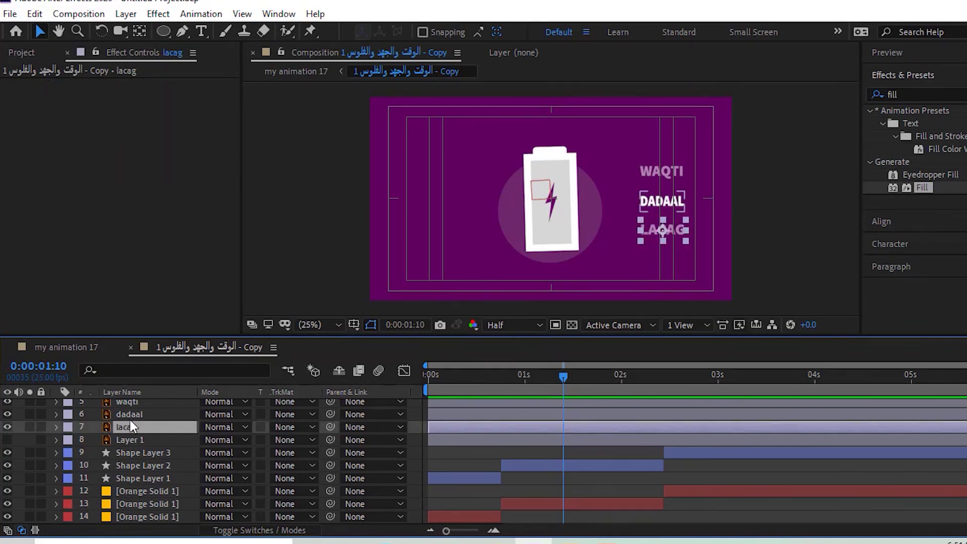
Step: Nudge the waqti, dadaal and lacag texts down and slightly left, then return to frame 0
{"action": "left_click", "coordinate": [127, 404], "text": "shift"}
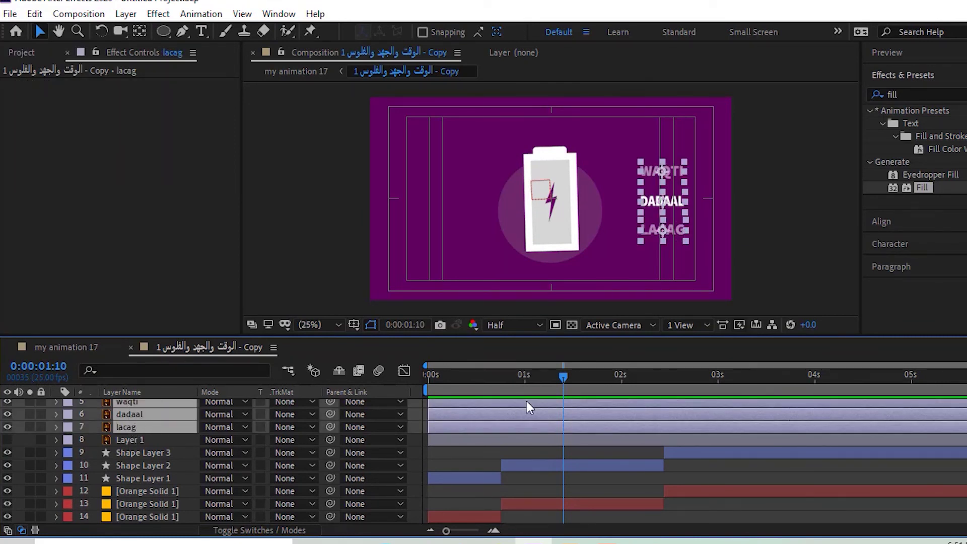
{"action": "key", "text": "shift+Down"}
{"action": "key", "text": "shift+Down"}
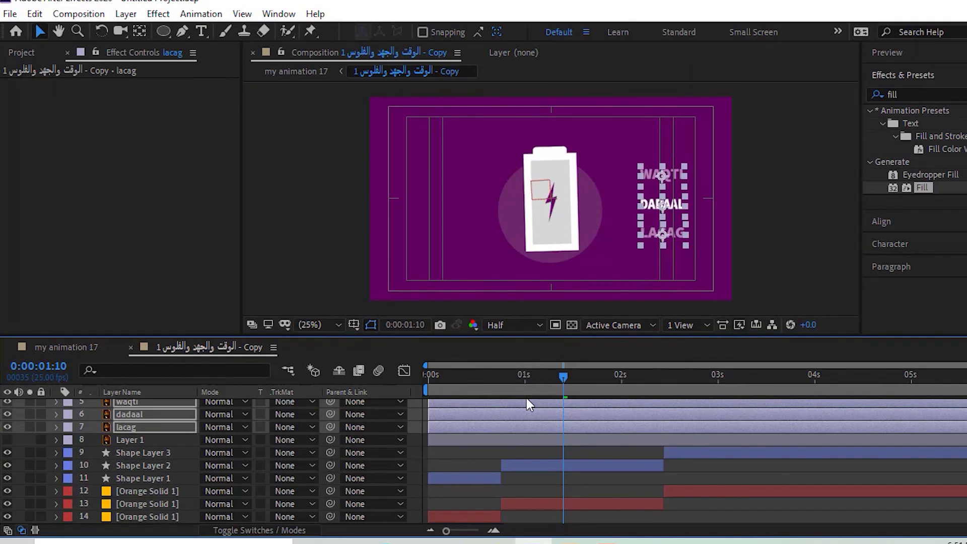
{"action": "key", "text": "shift+Down"}
{"action": "key", "text": "shift+Down"}
{"action": "key", "text": "shift+Down"}
{"action": "key", "text": "shift+Down"}
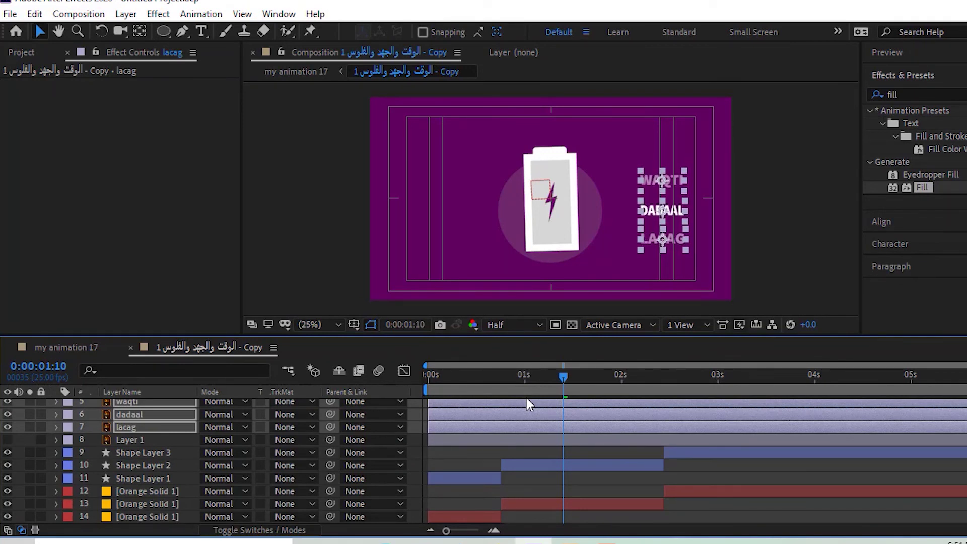
{"action": "key", "text": "shift+Left"}
{"action": "key", "text": "shift+Left"}
{"action": "key", "text": "shift+Down"}
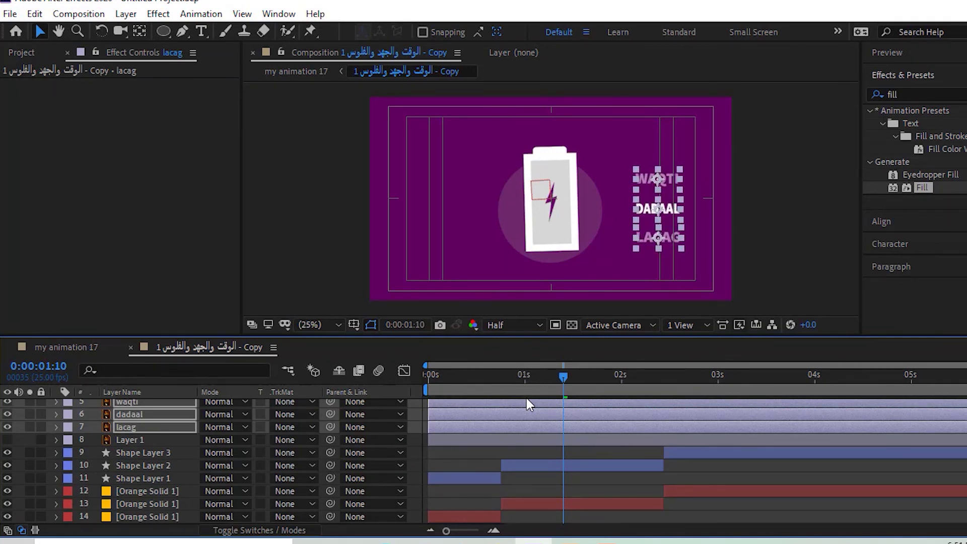
{"action": "key", "text": "shift+Down"}
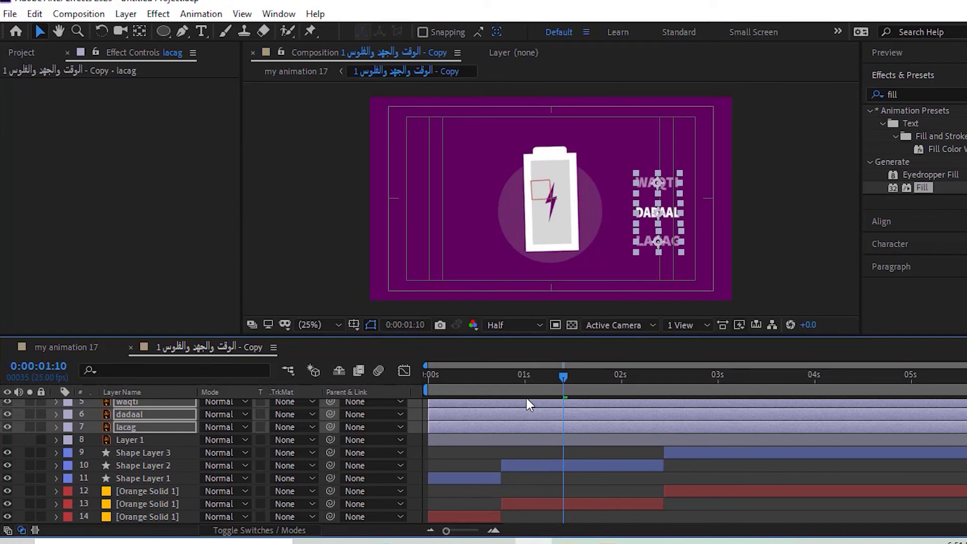
{"action": "left_click_drag", "start_coordinate": [512, 376], "coordinate": [428, 376]}
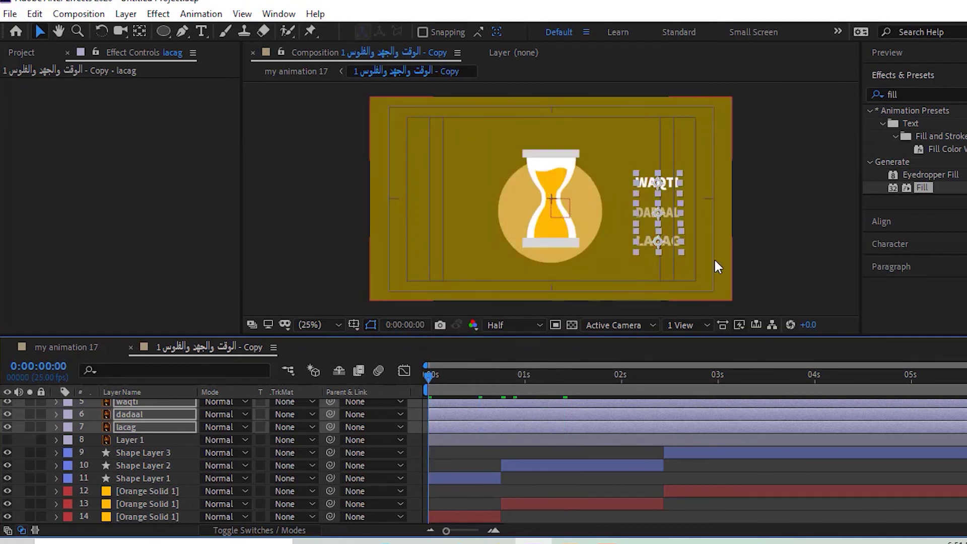
Step: Deselect the texts and play the whole animation in a maximized Composition panel, then restore the layout
{"action": "left_click", "coordinate": [780, 240]}
{"action": "key", "text": "grave"}
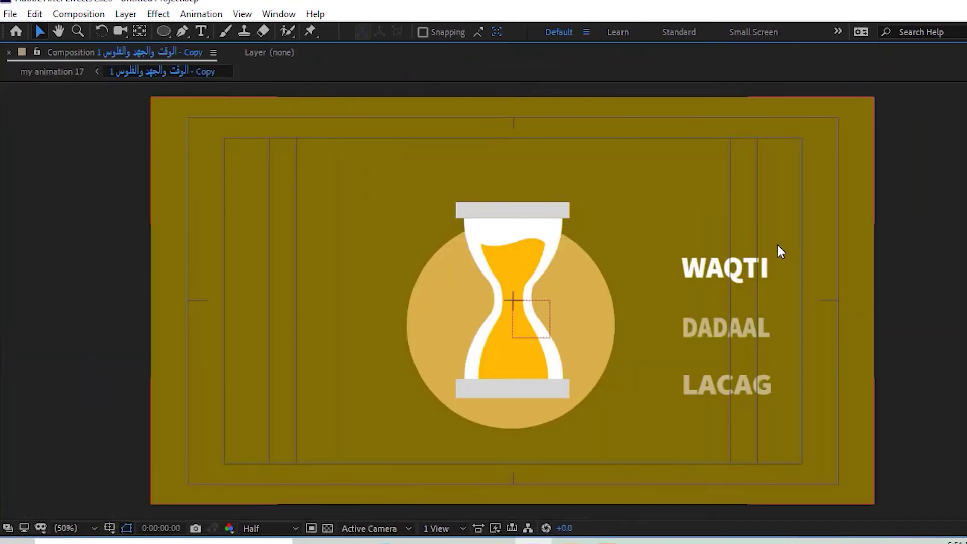
{"action": "key", "text": "space"}
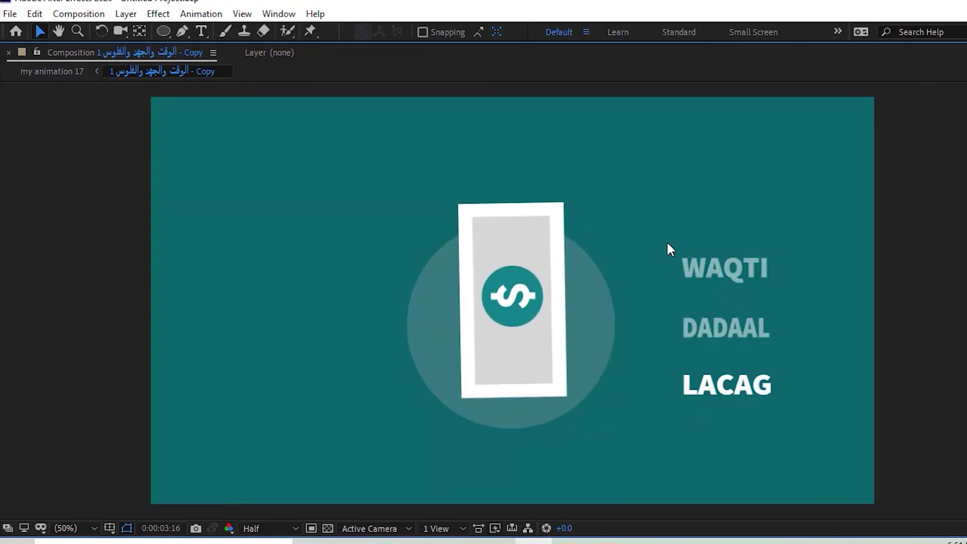
{"action": "key", "text": "grave"}
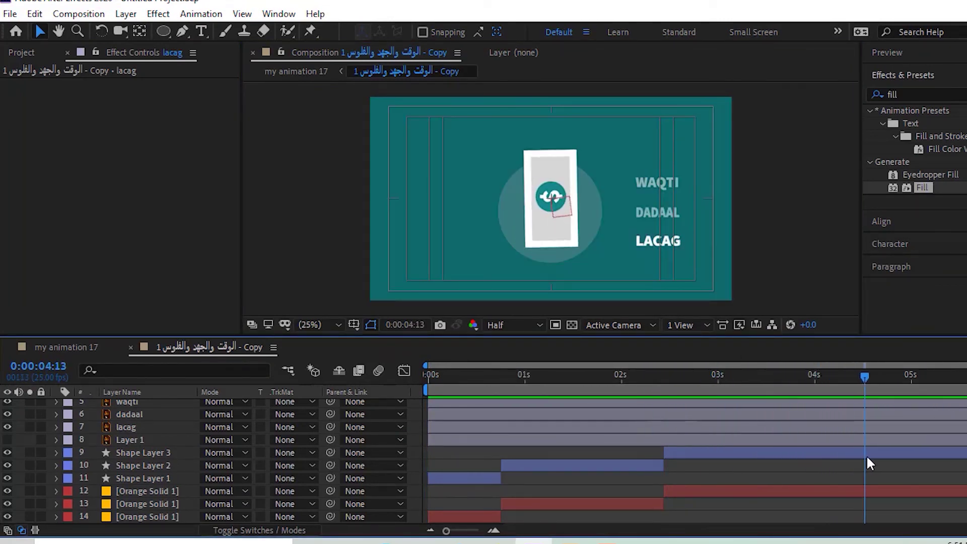
Step: End the work area at 4:15, trim the comp to the work area, and preview the result
{"action": "left_click", "coordinate": [869, 414]}
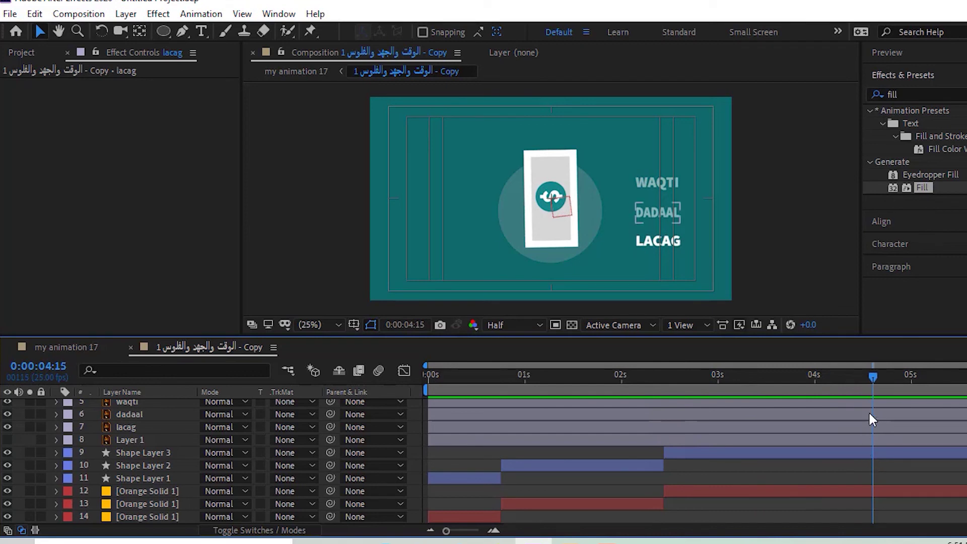
{"action": "key", "text": "n"}
{"action": "left_click", "coordinate": [869, 399]}
{"action": "left_click", "coordinate": [887, 391]}
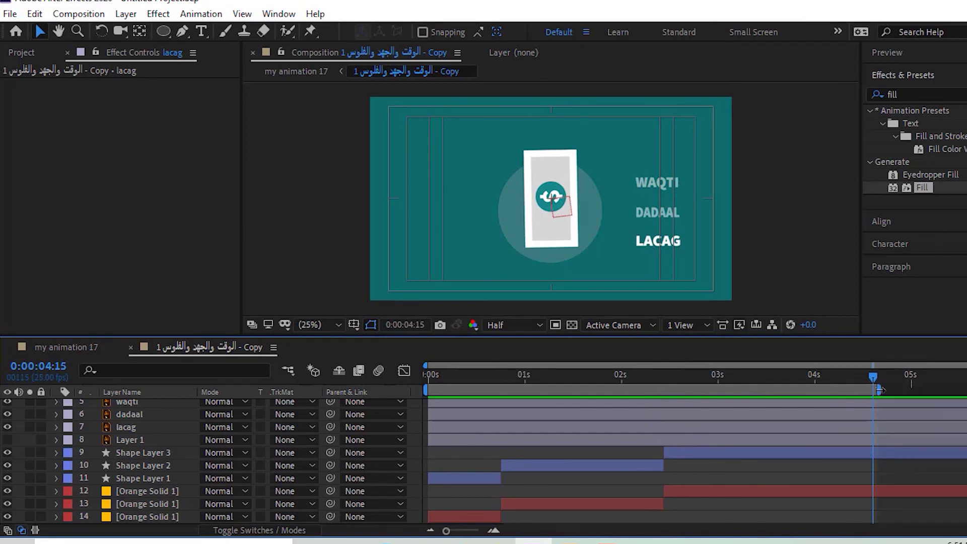
{"action": "right_click", "coordinate": [871, 388]}
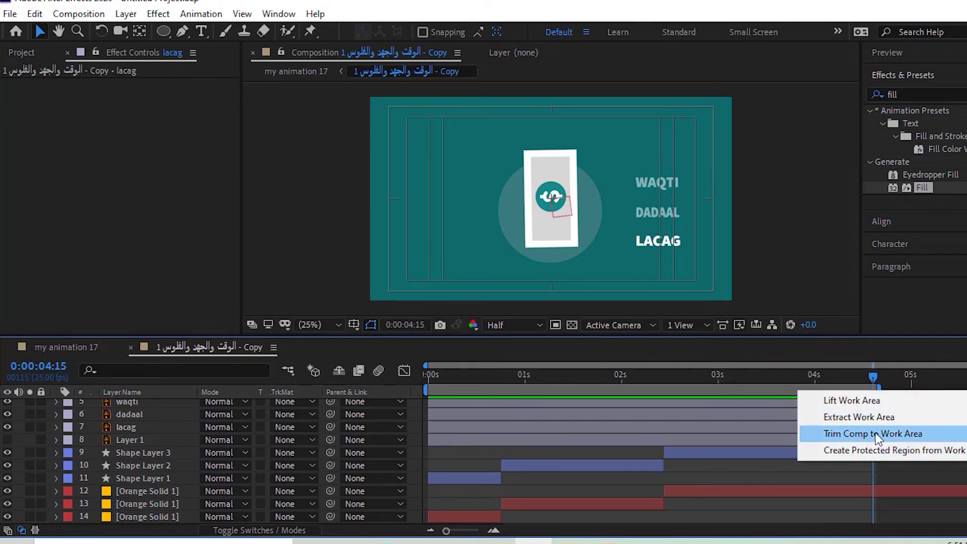
{"action": "left_click", "coordinate": [875, 433]}
{"action": "key", "text": "space"}
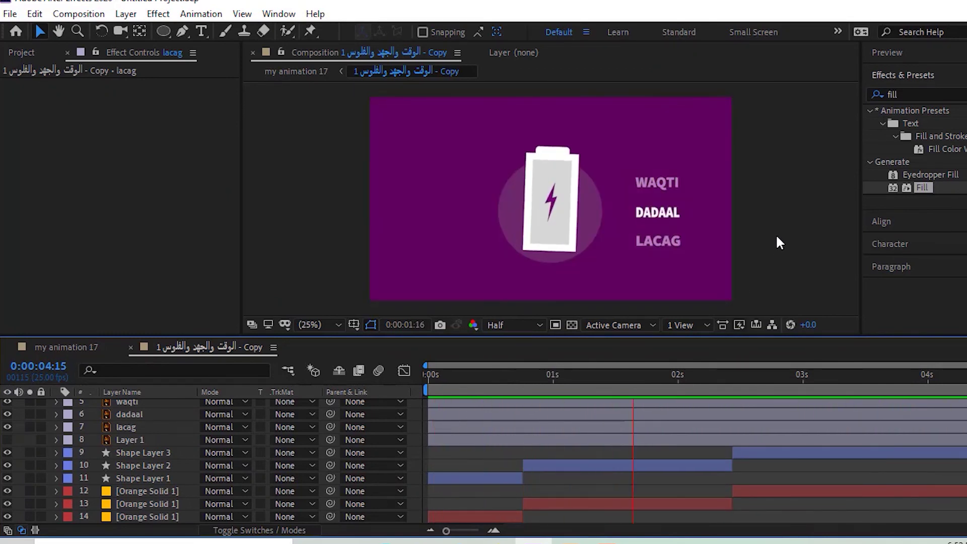
{"action": "left_click", "coordinate": [777, 235]}
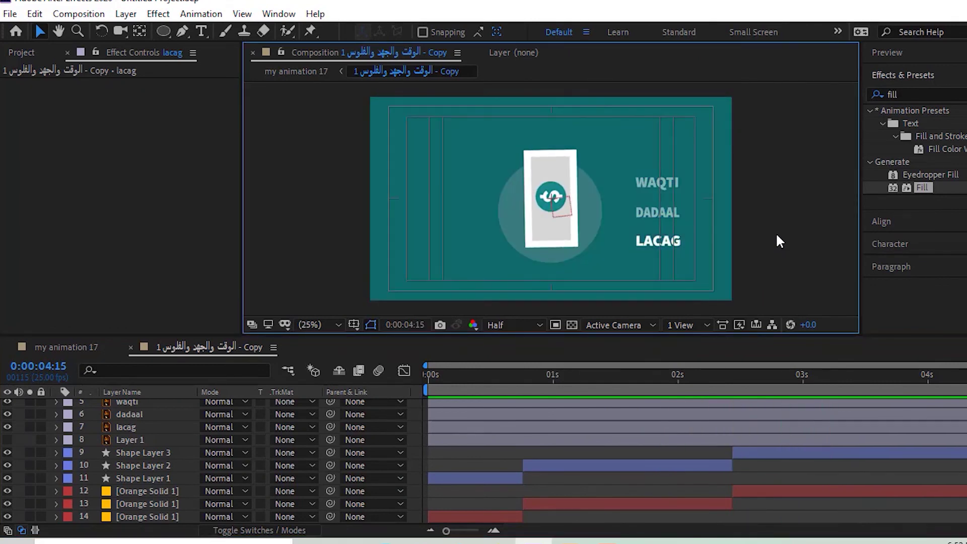